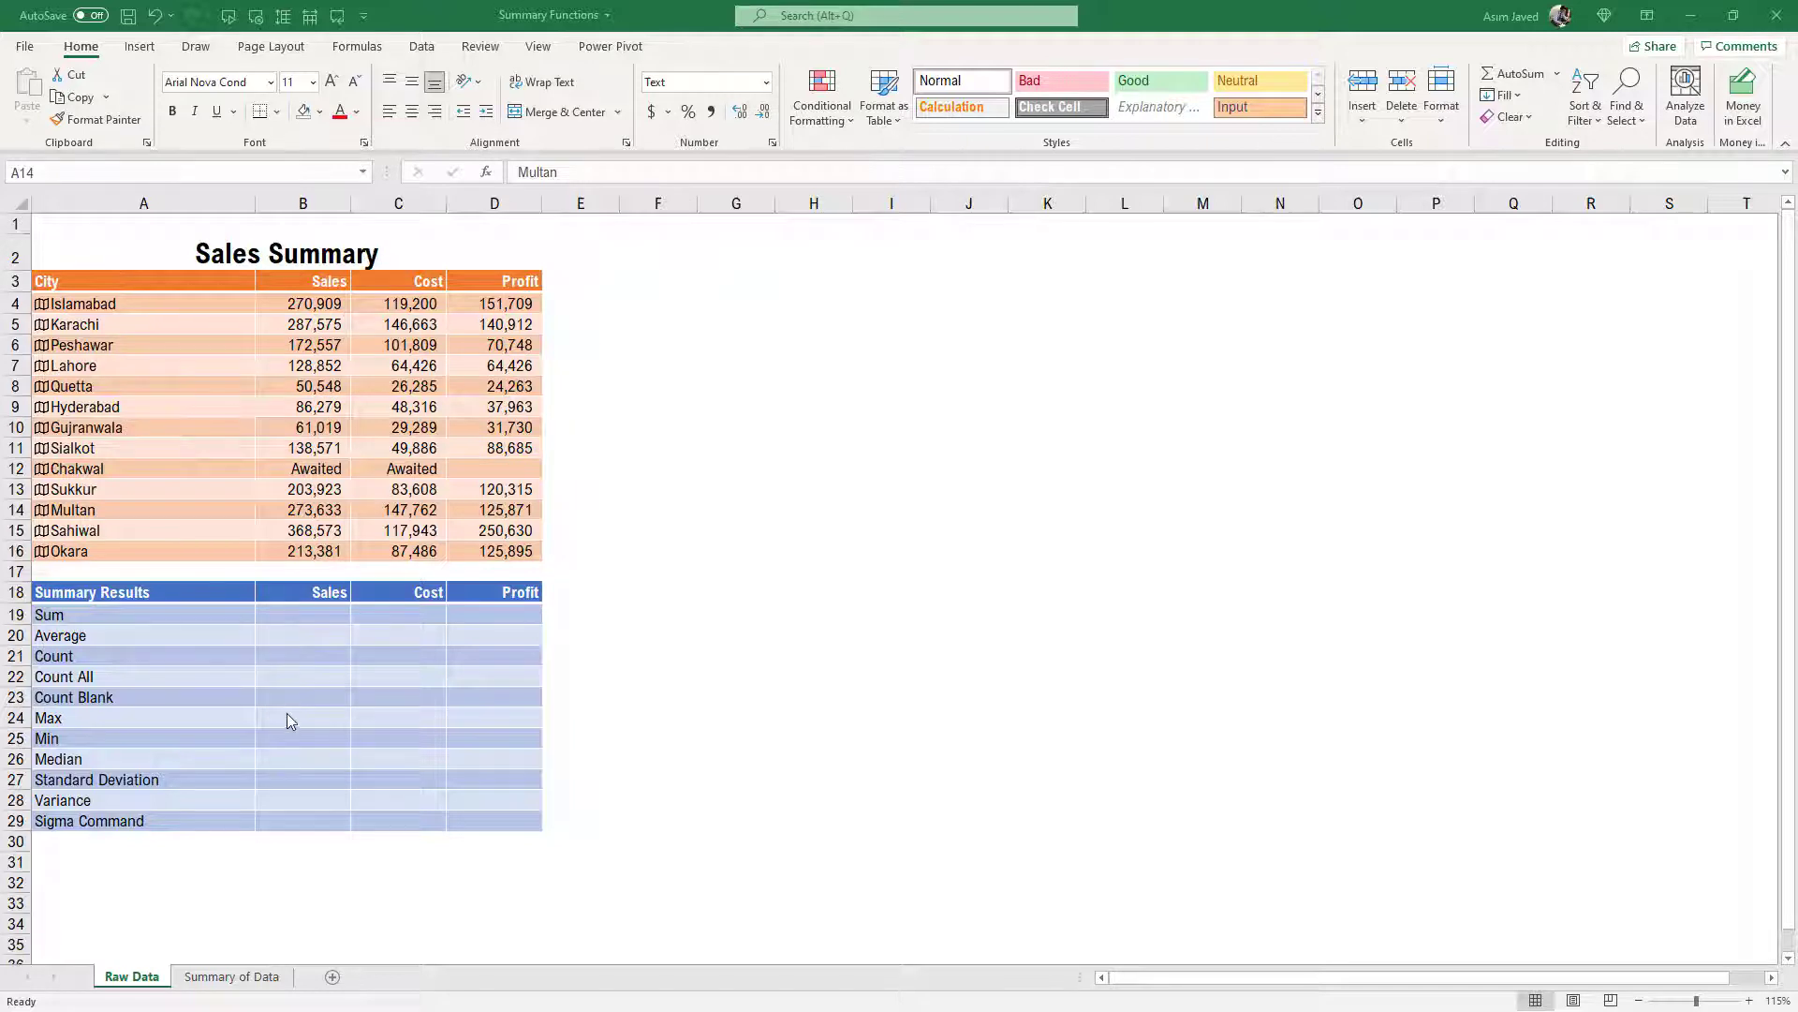
# - Switch to the Summary of Data sheet and look over Islamabad's sales, cost and profit cells
pyautogui.click(239, 983)
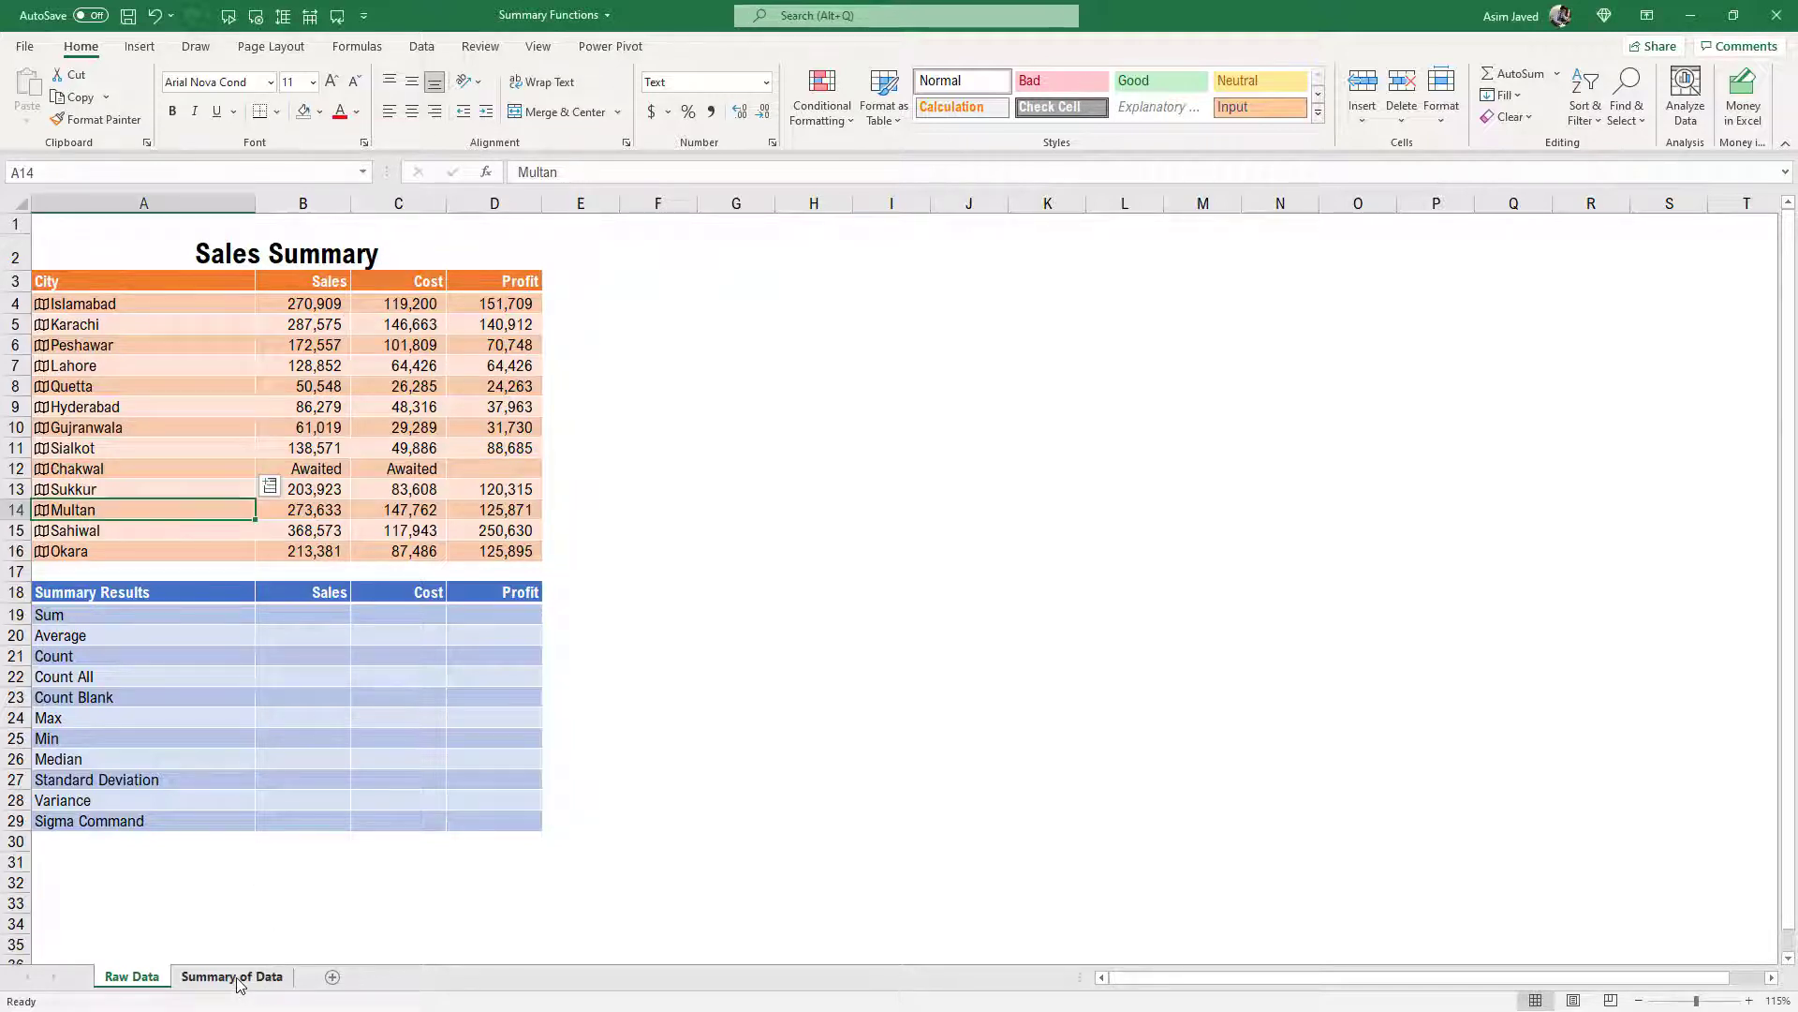
pyautogui.click(239, 979)
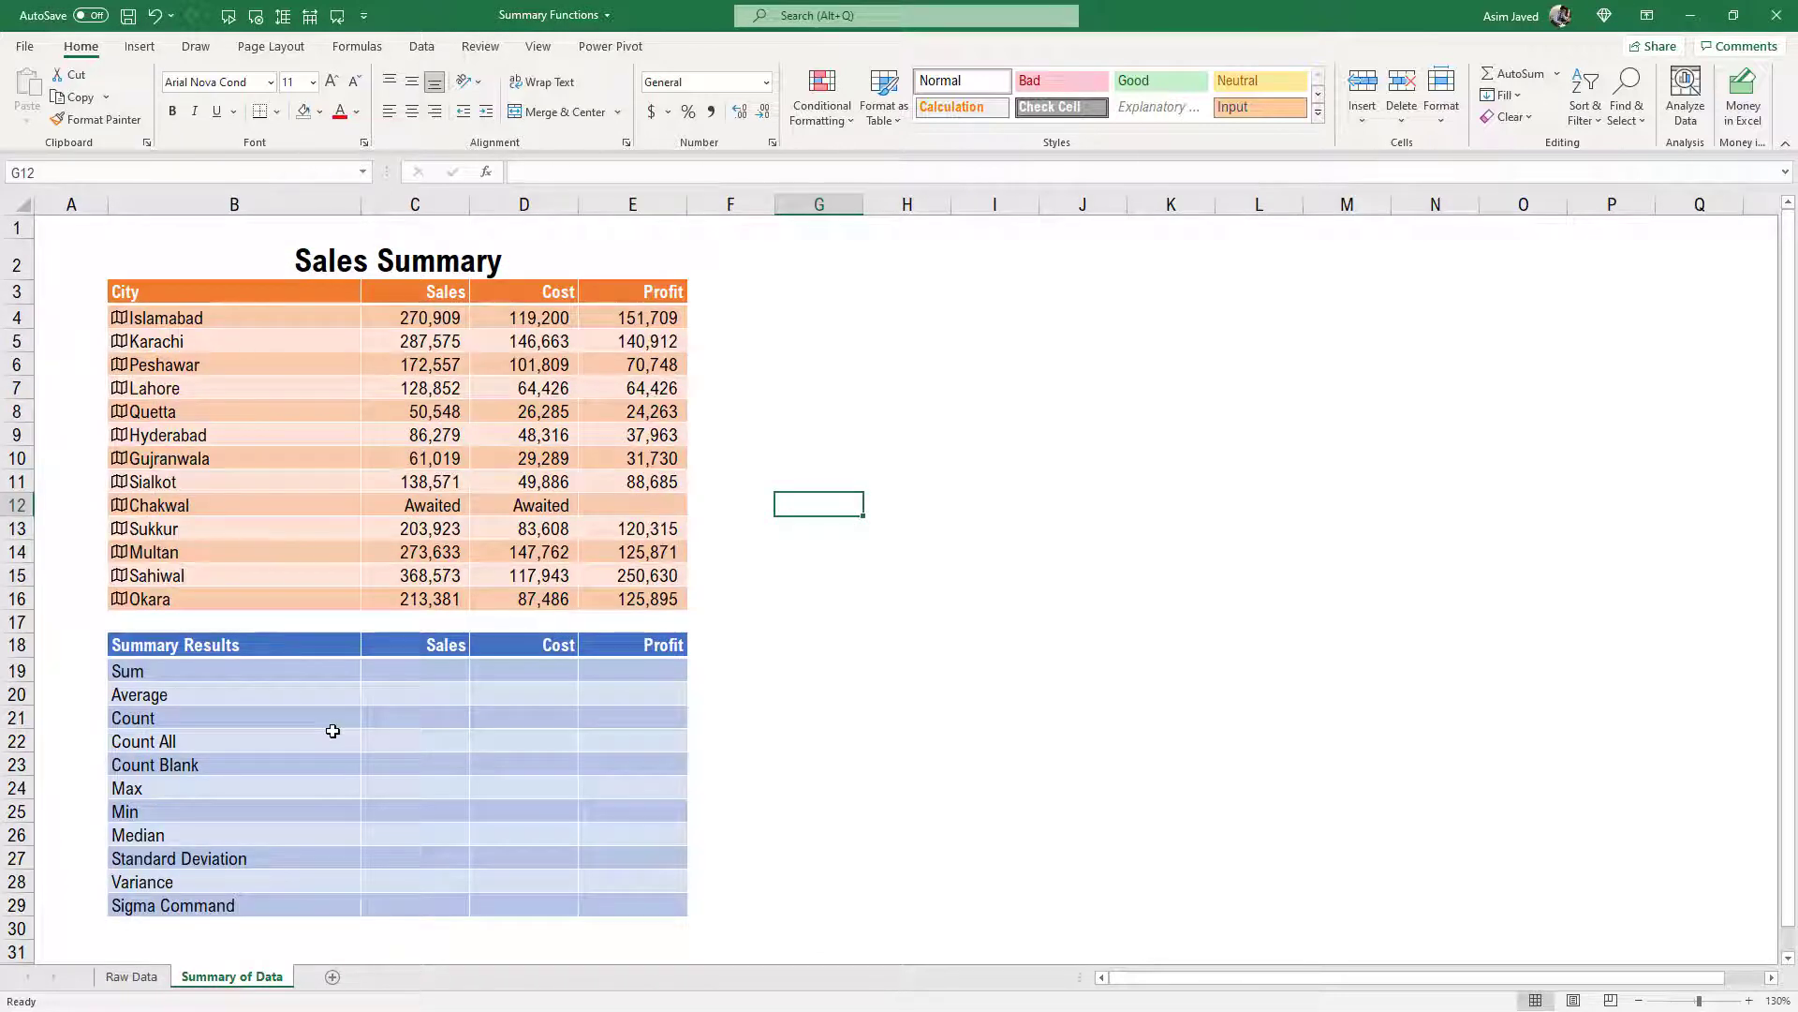
pyautogui.click(130, 979)
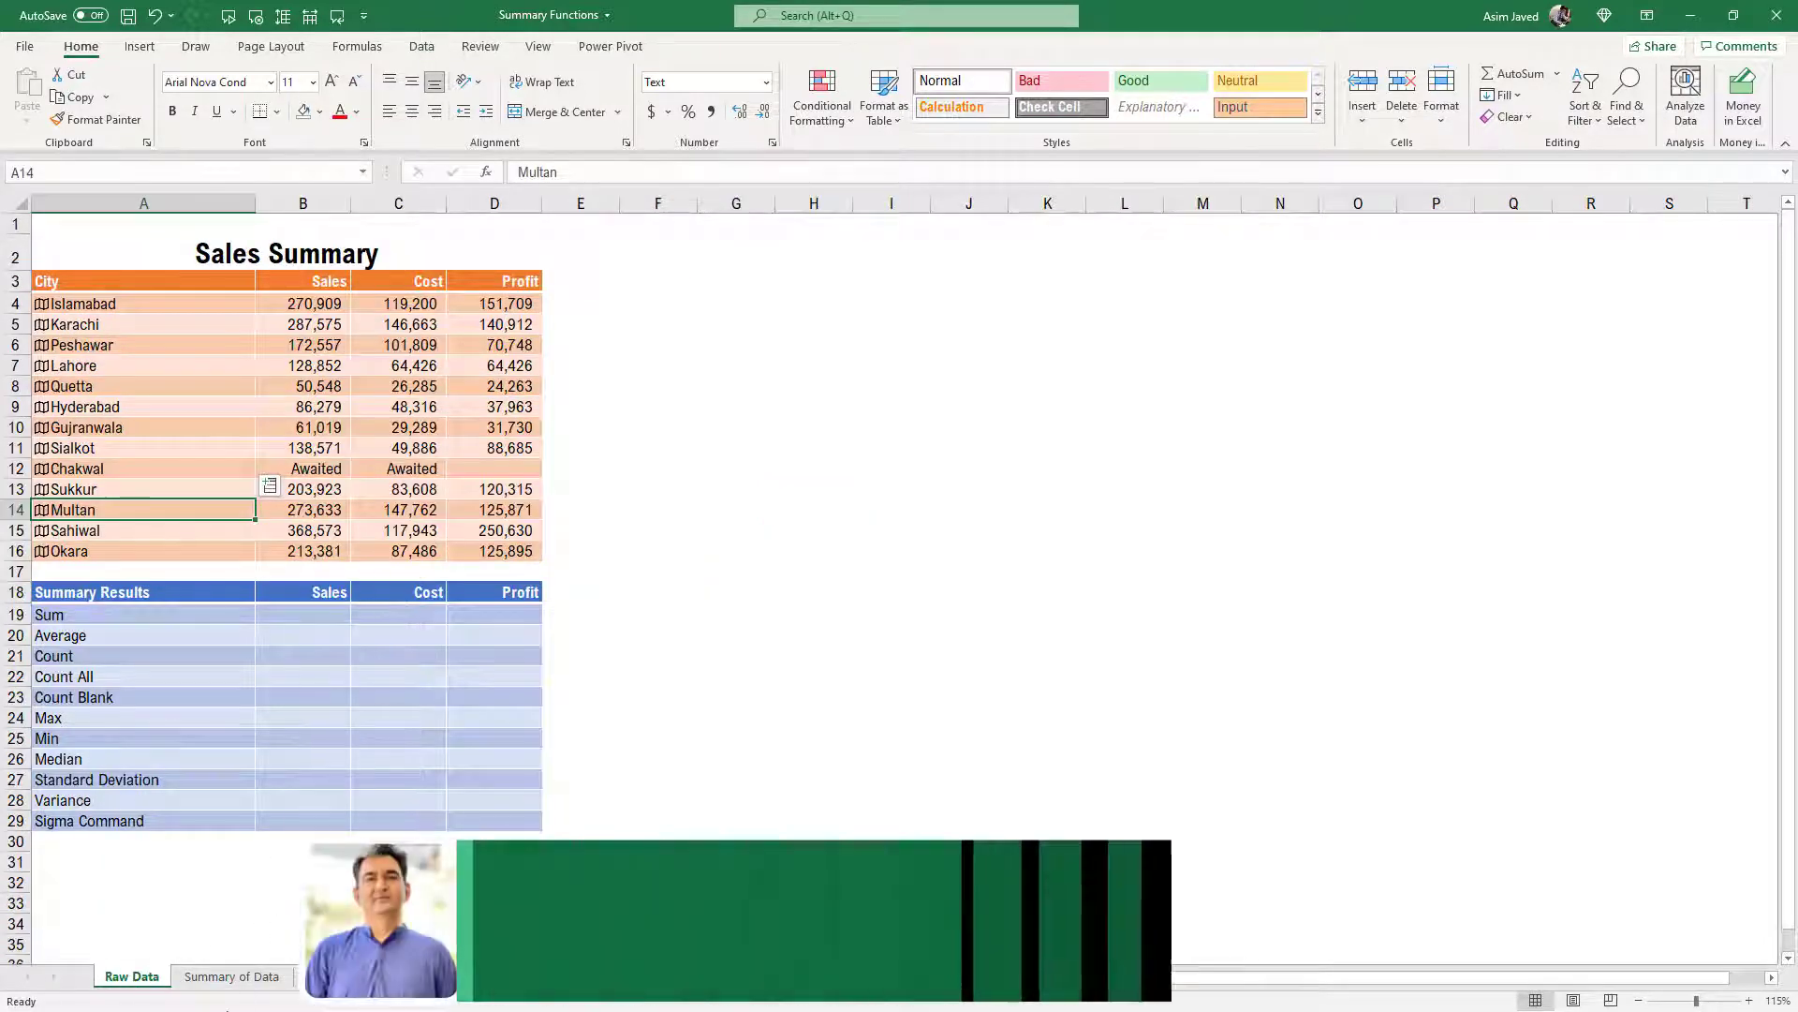
pyautogui.click(231, 976)
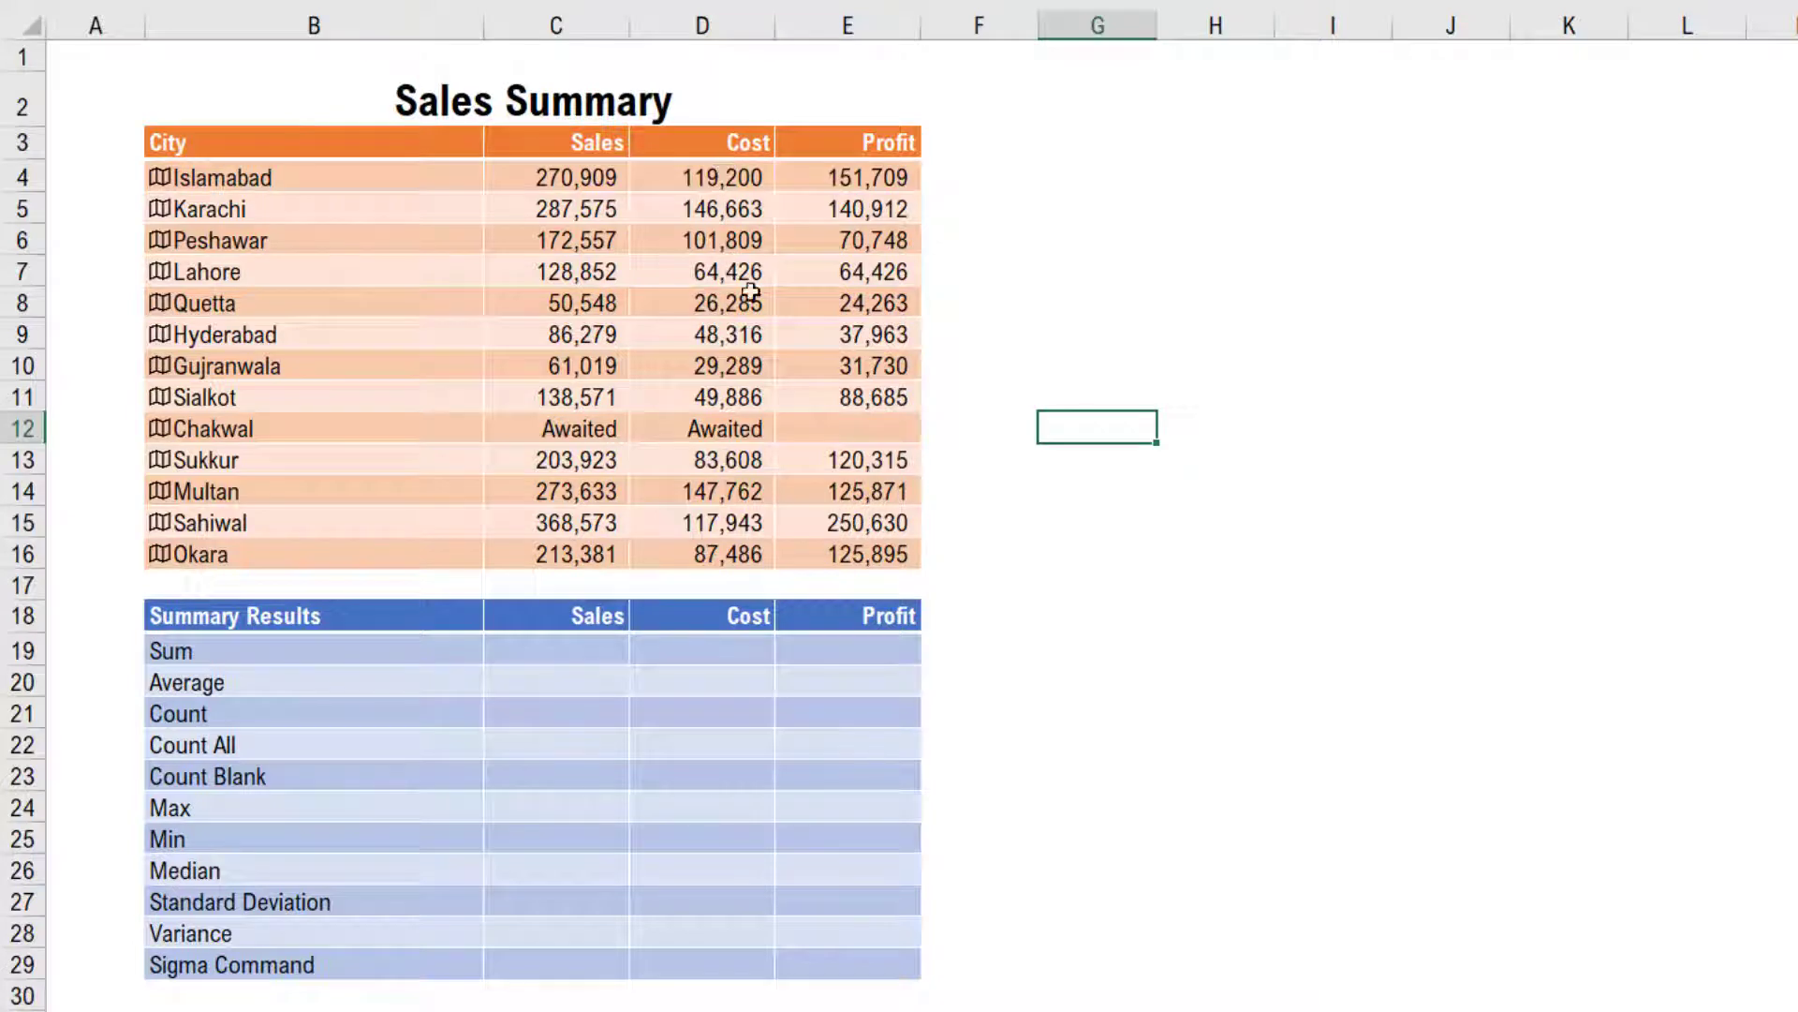
pyautogui.click(858, 181)
pyautogui.click(595, 178)
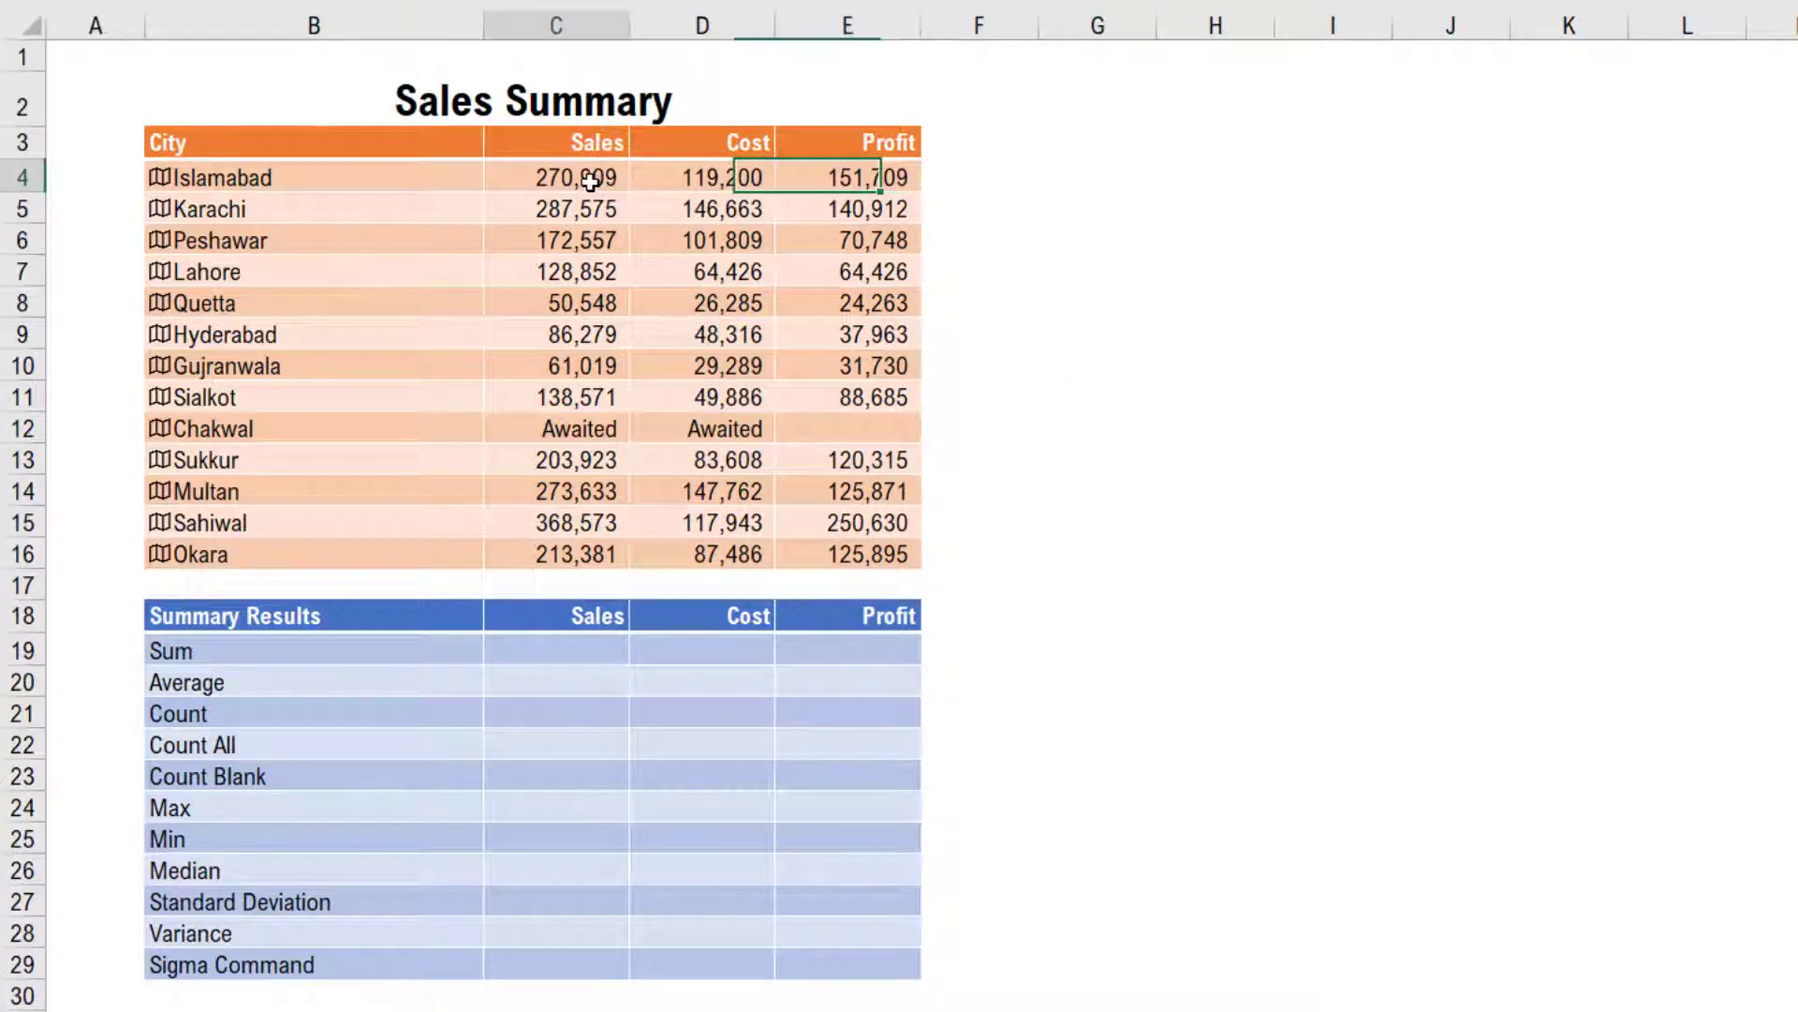
pyautogui.click(724, 178)
pyautogui.click(838, 185)
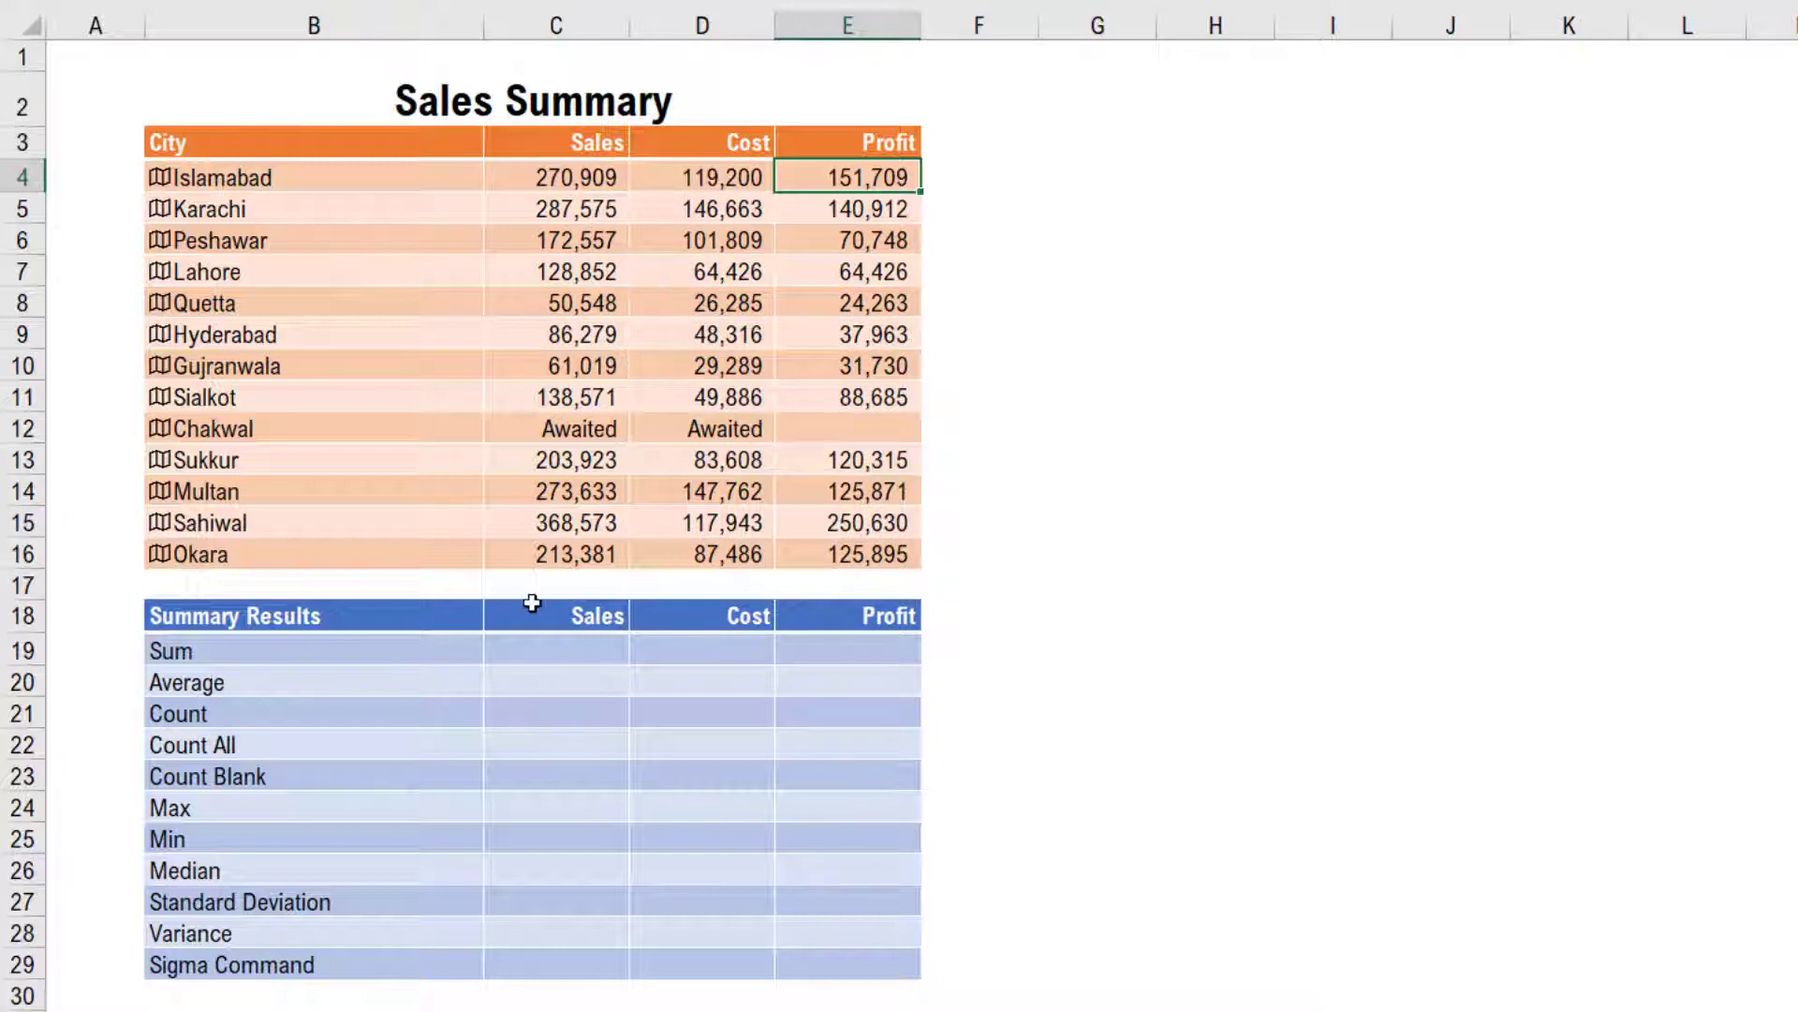
# - Begin a SUM formula across the Sum row for Sales, Cost and Profit, C19:E19
pyautogui.moveTo(582, 657); pyautogui.dragTo(837, 647)
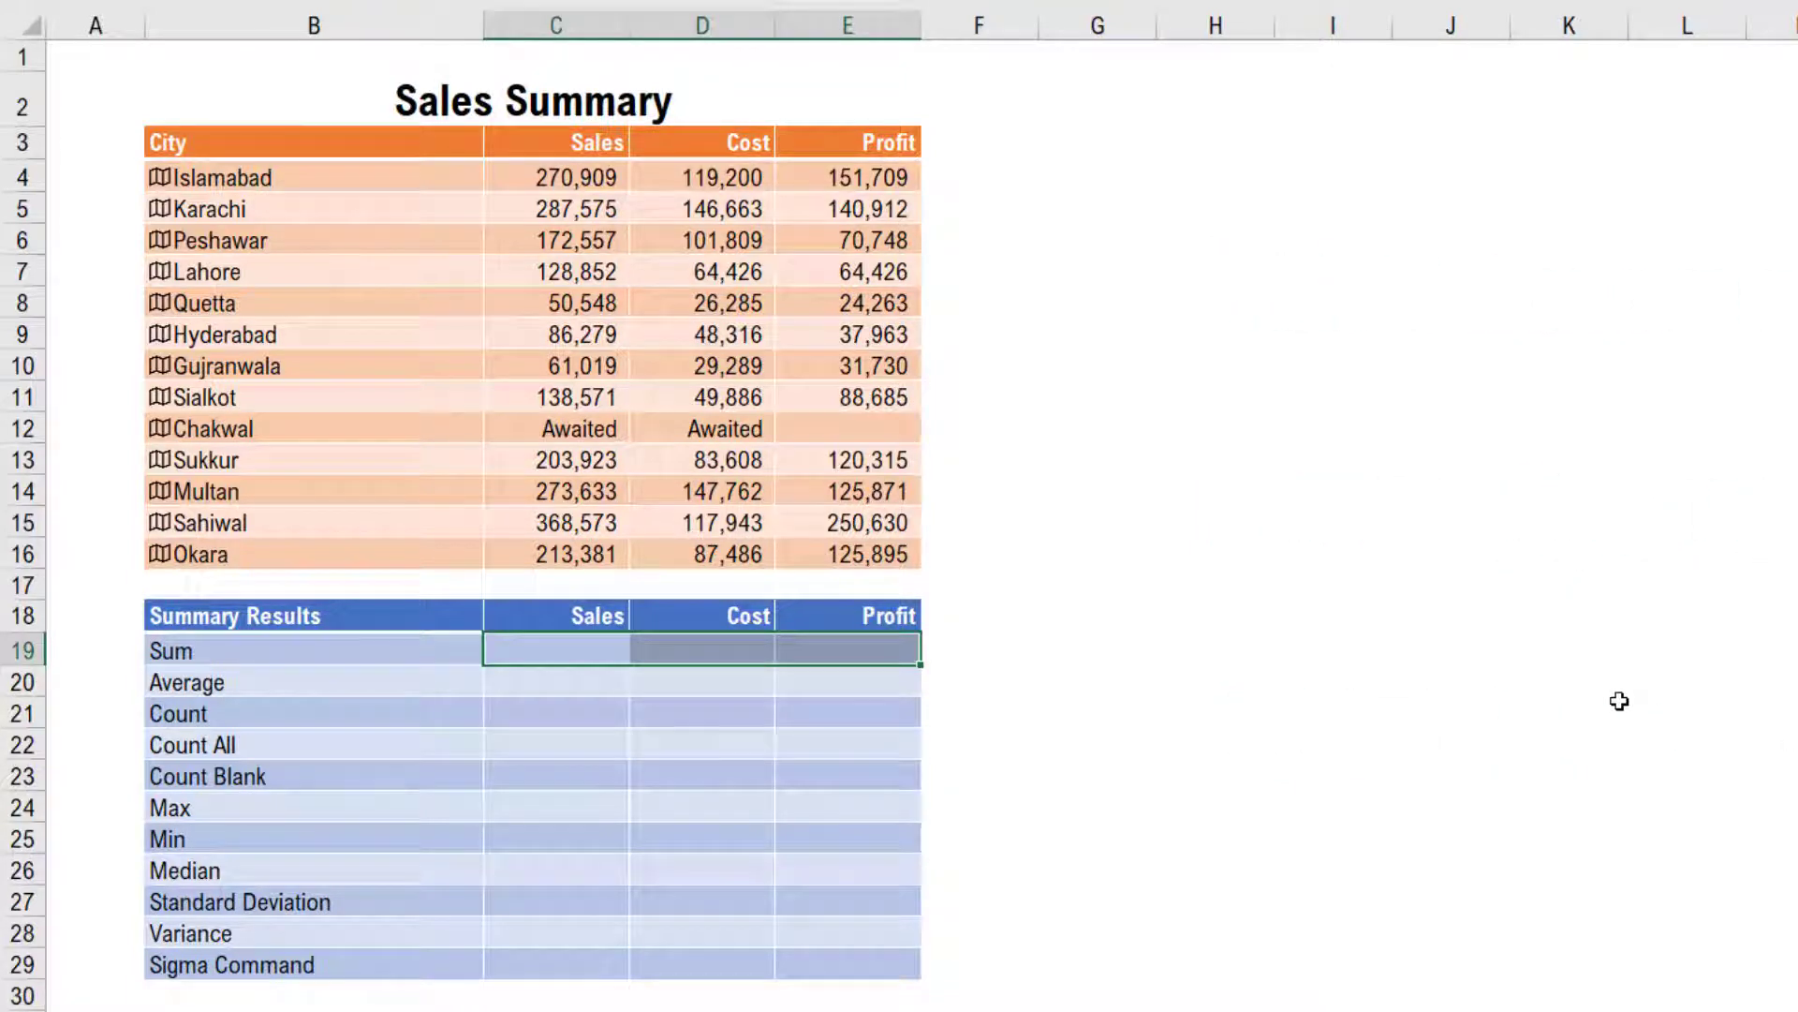
pyautogui.write('=s')
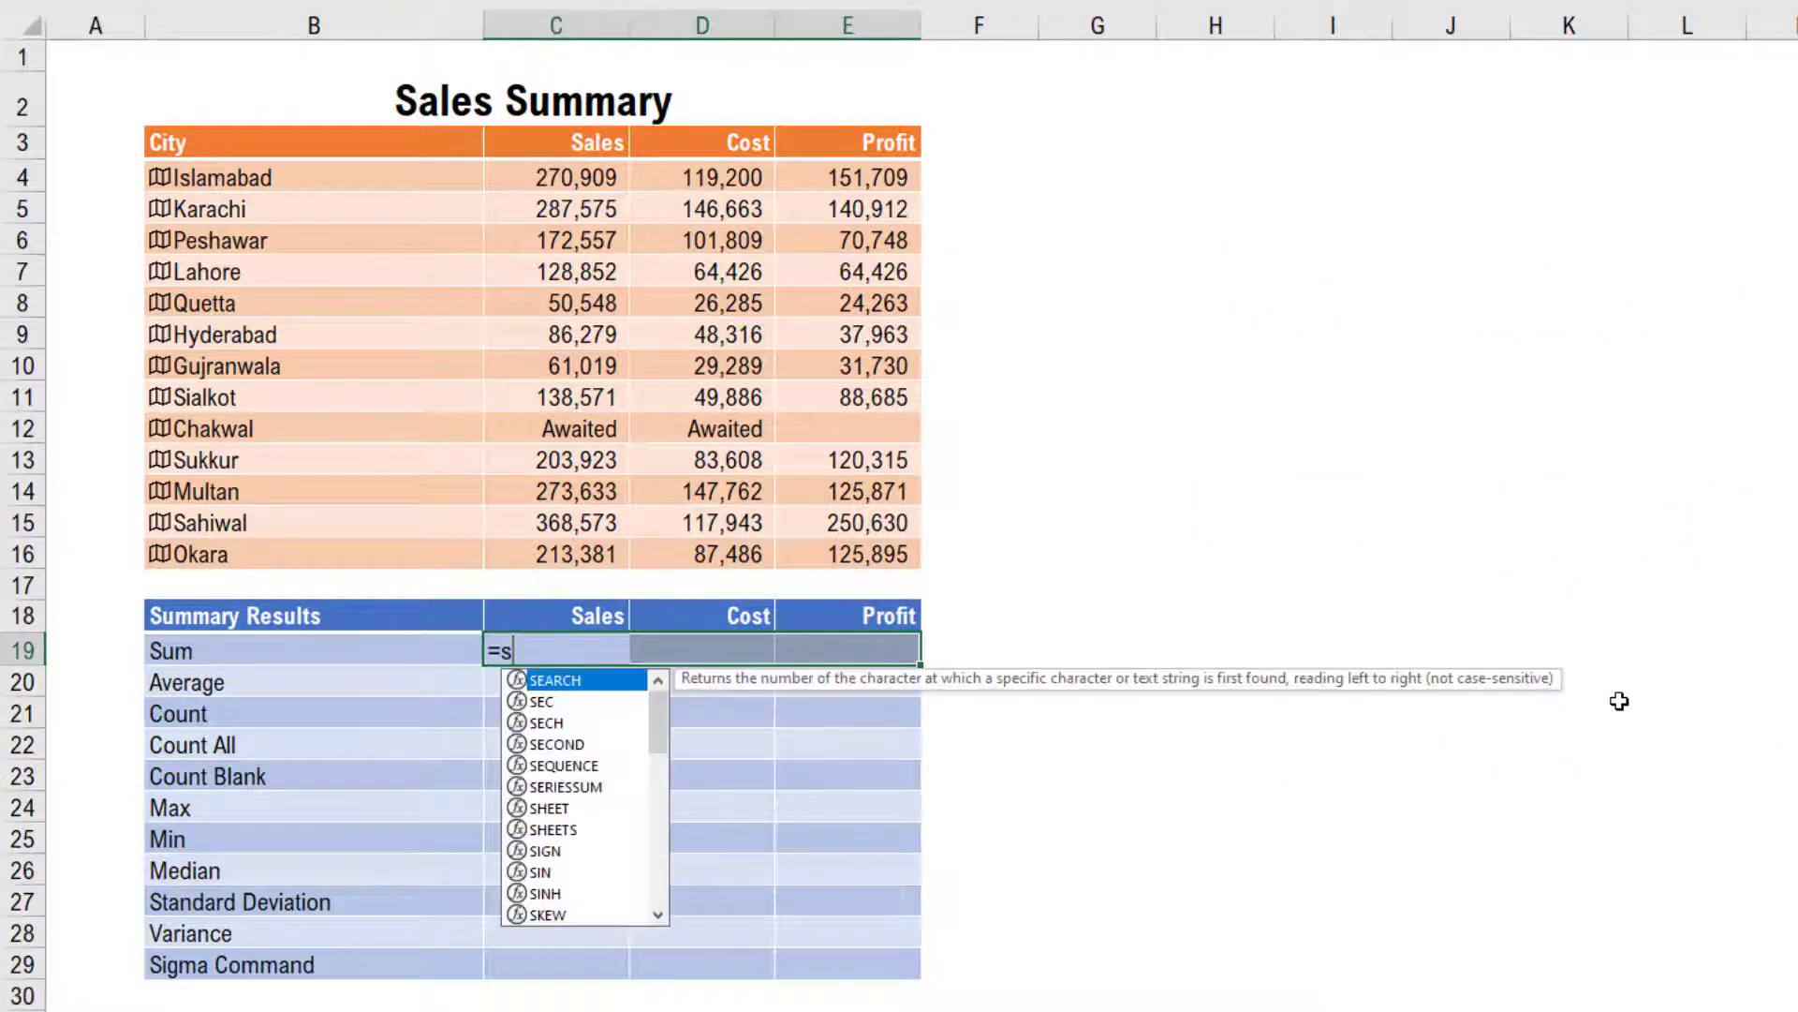
pyautogui.write('um')
pyautogui.press('Tab')
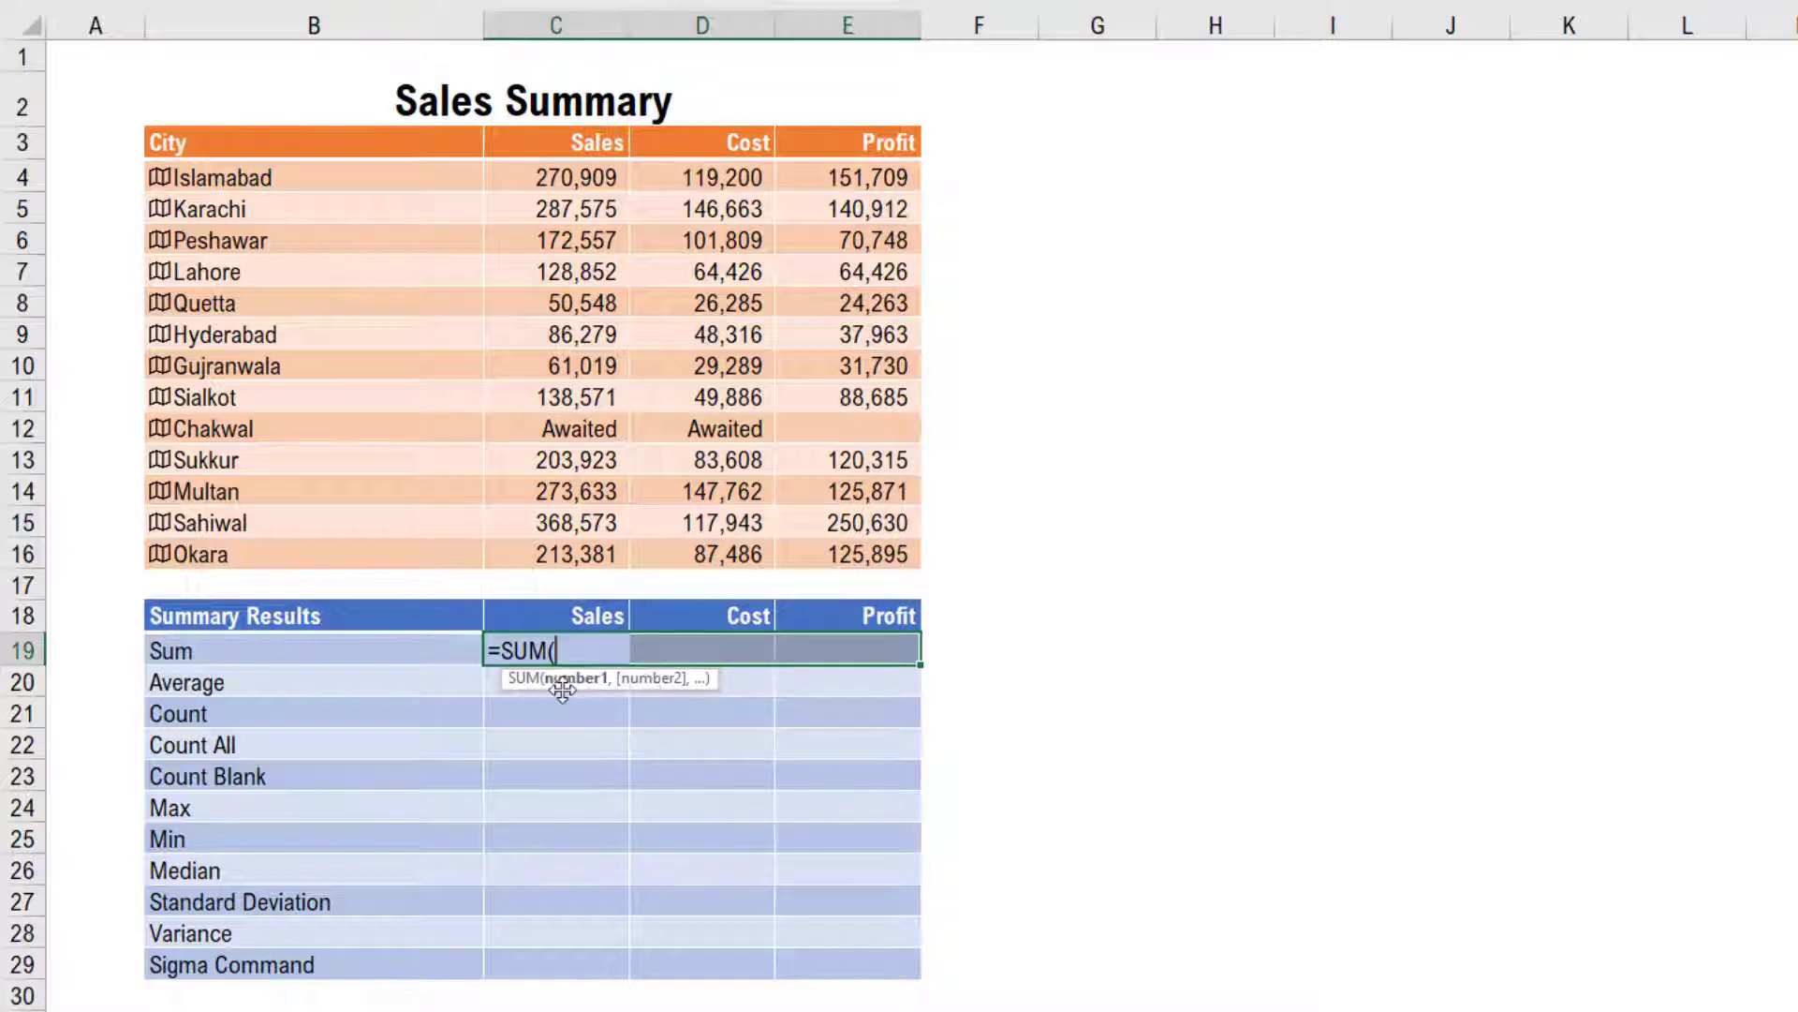
# - Try listing cells C4, C5 and C6 as separate SUM arguments, and clear them from the formula
pyautogui.click(589, 183)
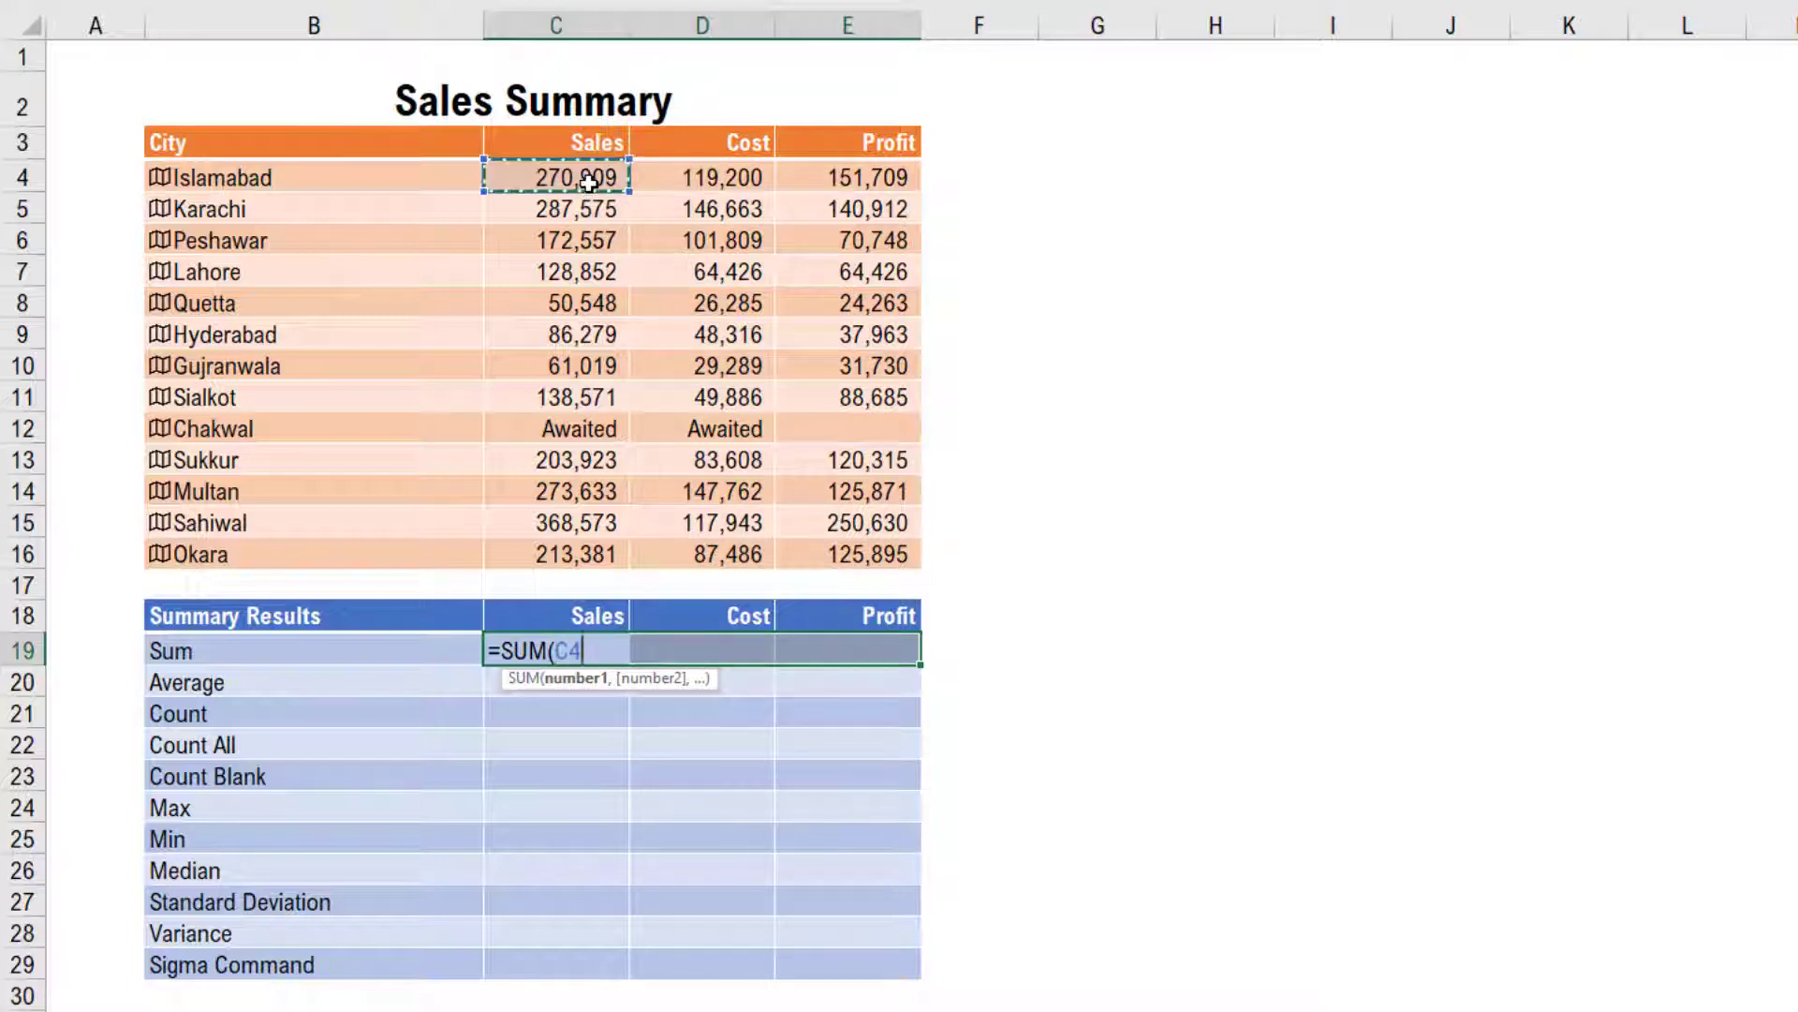
pyautogui.write(',')
pyautogui.click(508, 209)
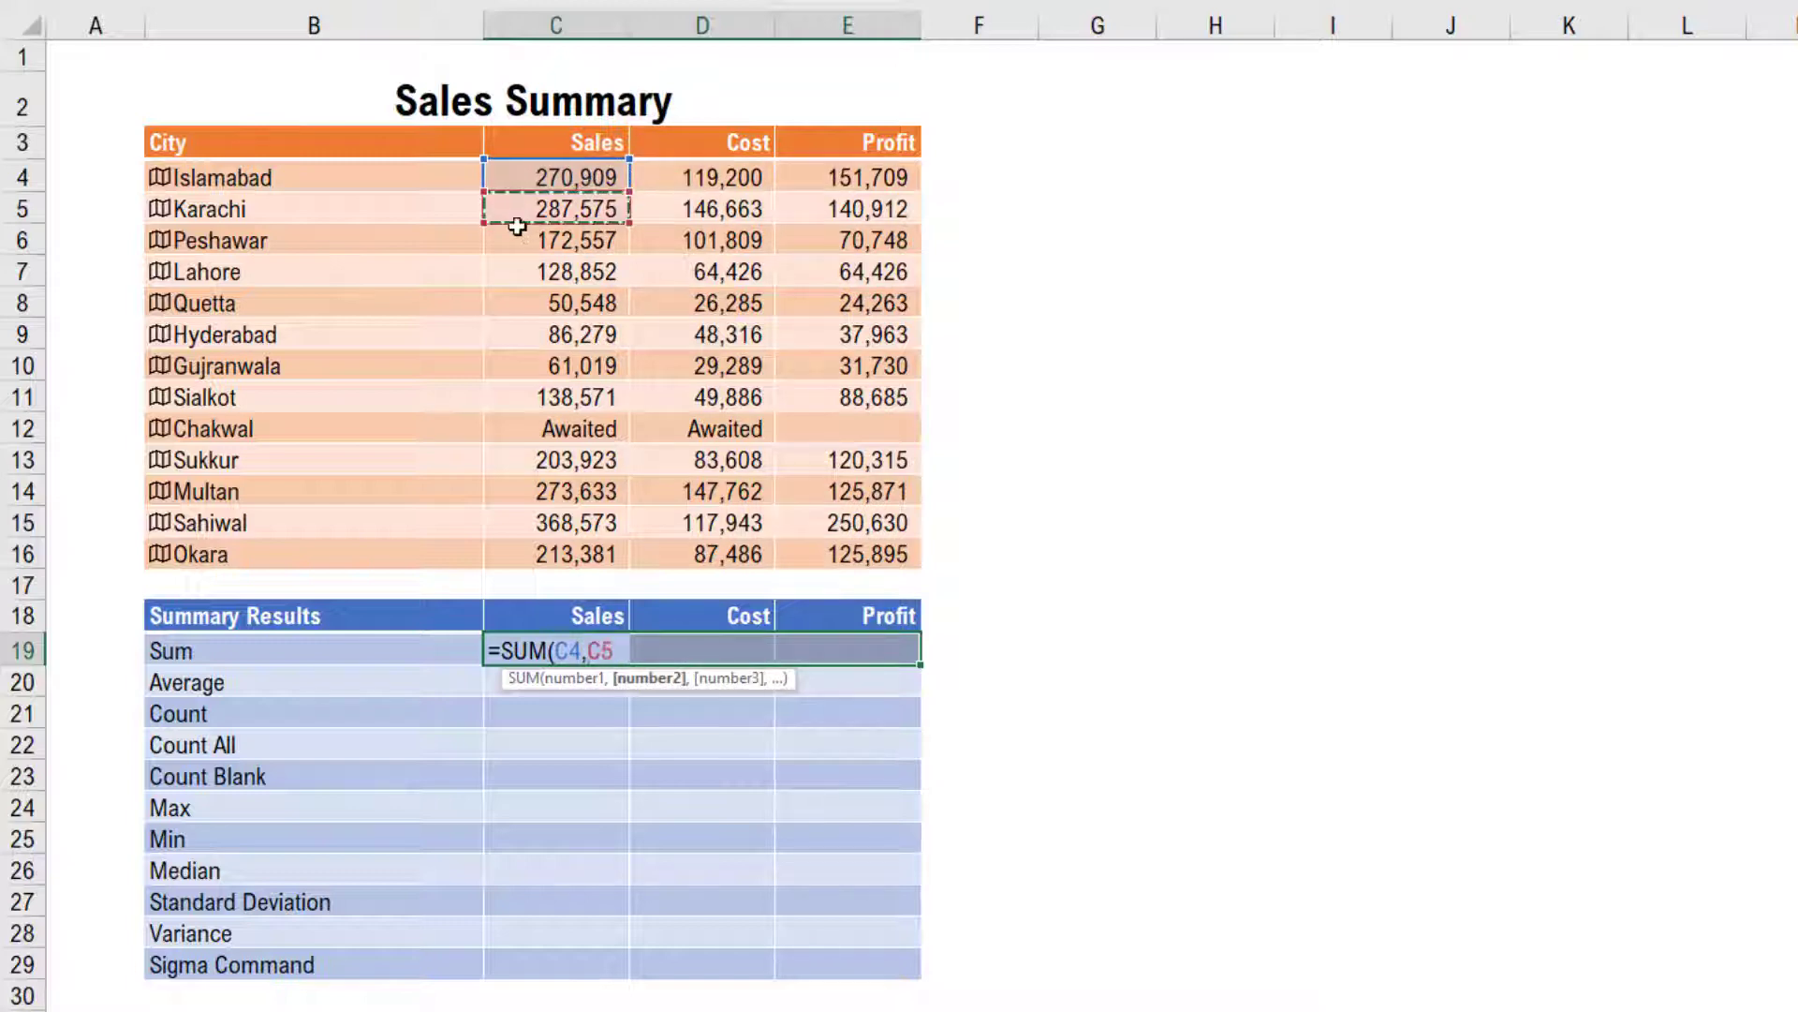
pyautogui.write(',')
pyautogui.click(523, 241)
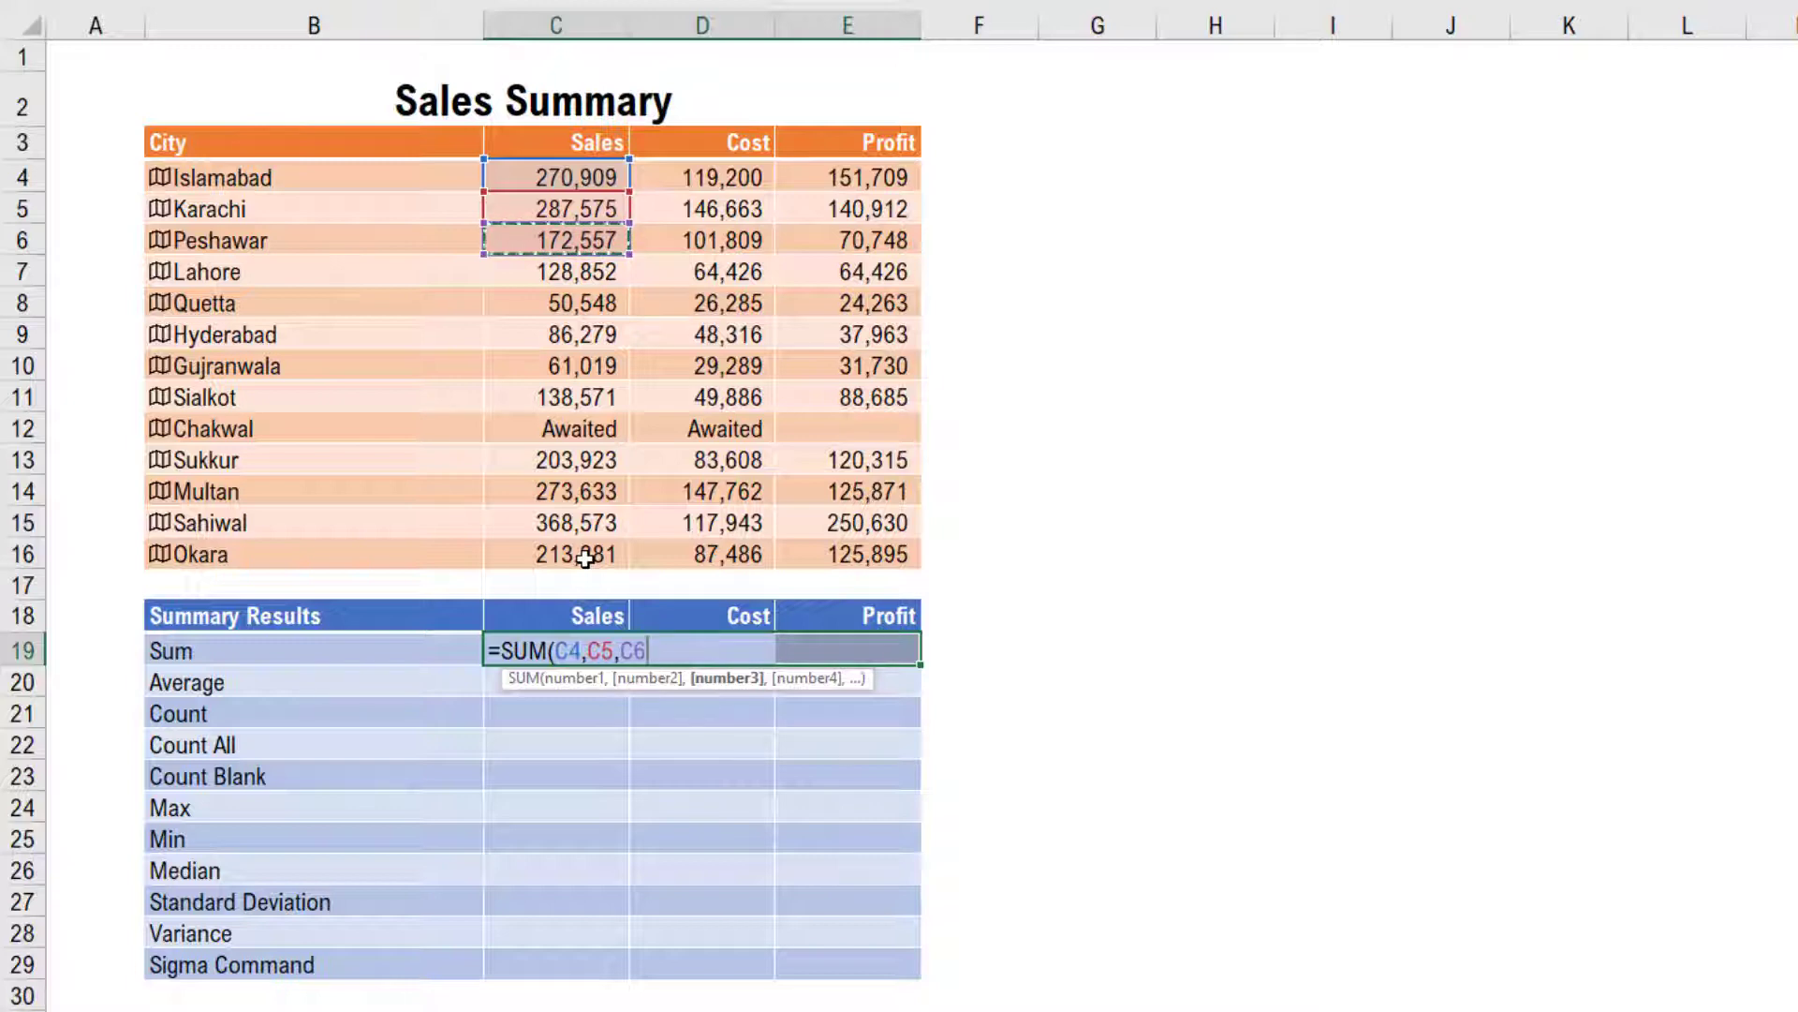
pyautogui.press('BackSpace')
pyautogui.press('BackSpace')
pyautogui.press('BackSpace')
pyautogui.press('BackSpace')
pyautogui.press('BackSpace')
pyautogui.press('BackSpace')
pyautogui.press('BackSpace')
pyautogui.press('BackSpace')
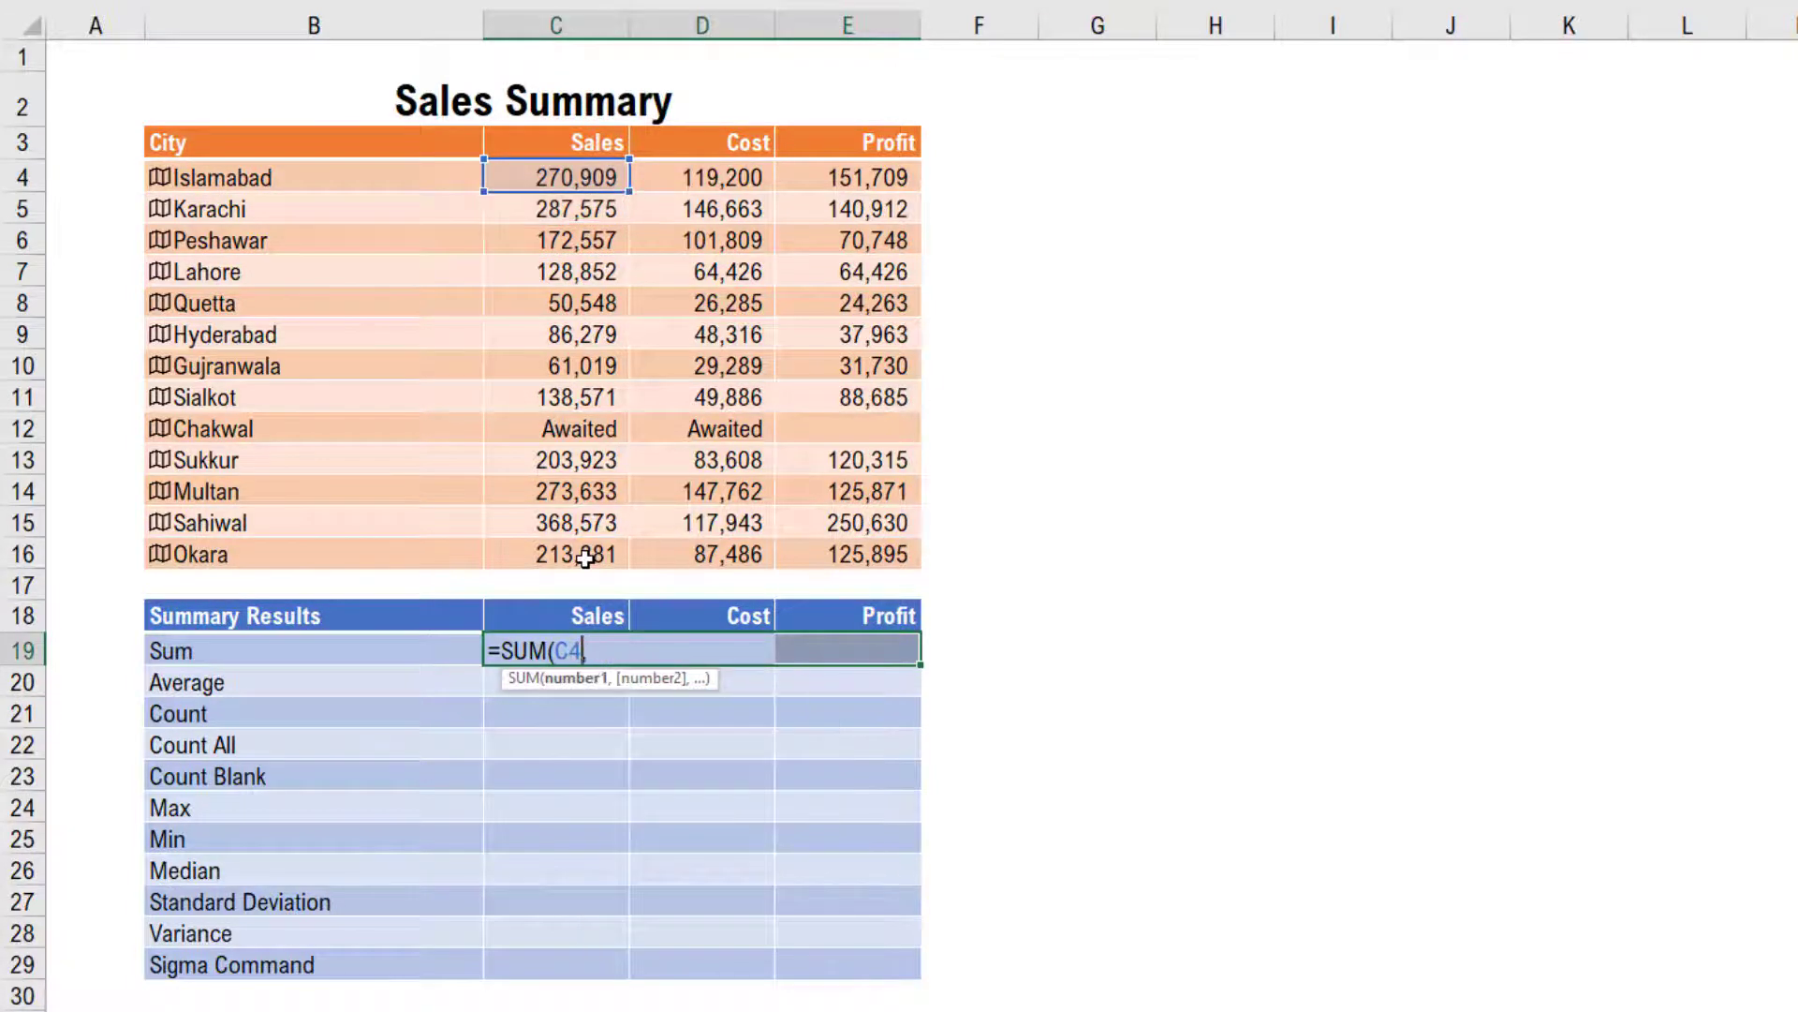
# - Use the Sales range C4:C16 as the SUM argument and enter the formula in all of C19:E19 at once
pyautogui.click(590, 180)
pyautogui.moveTo(585, 199); pyautogui.dragTo(569, 551)
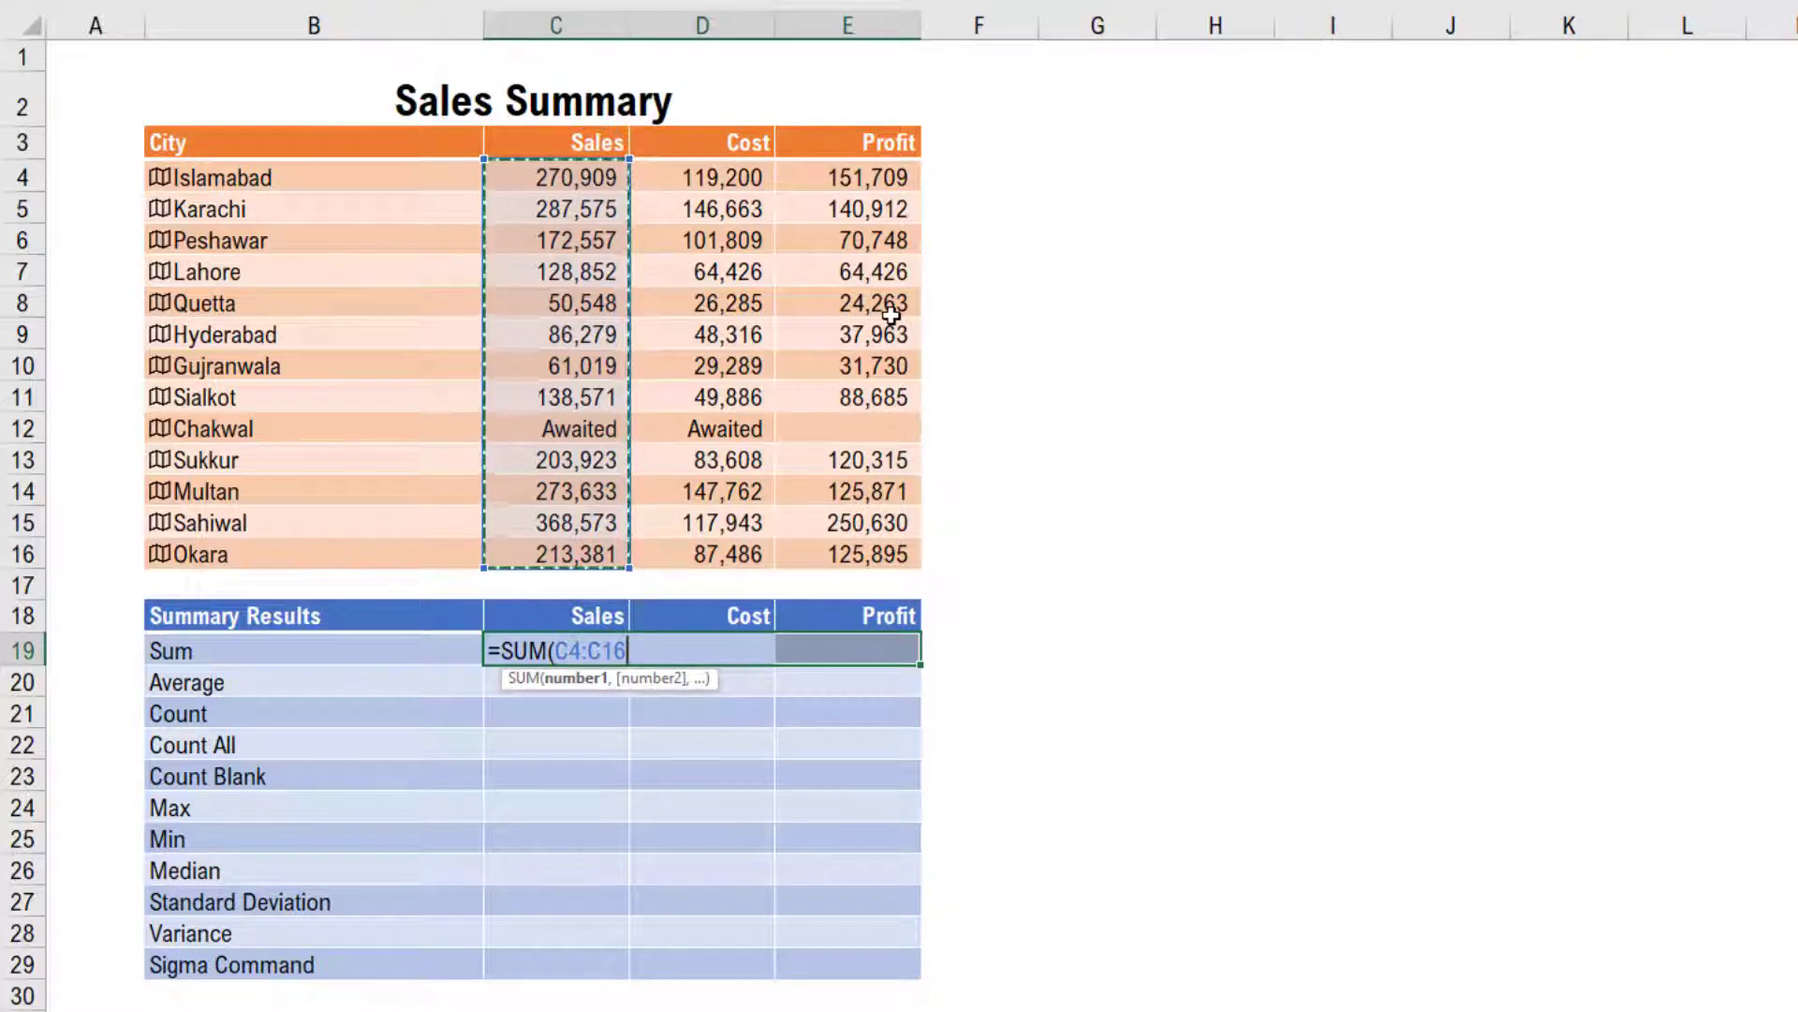
pyautogui.hotkey('ctrl', 'Return')
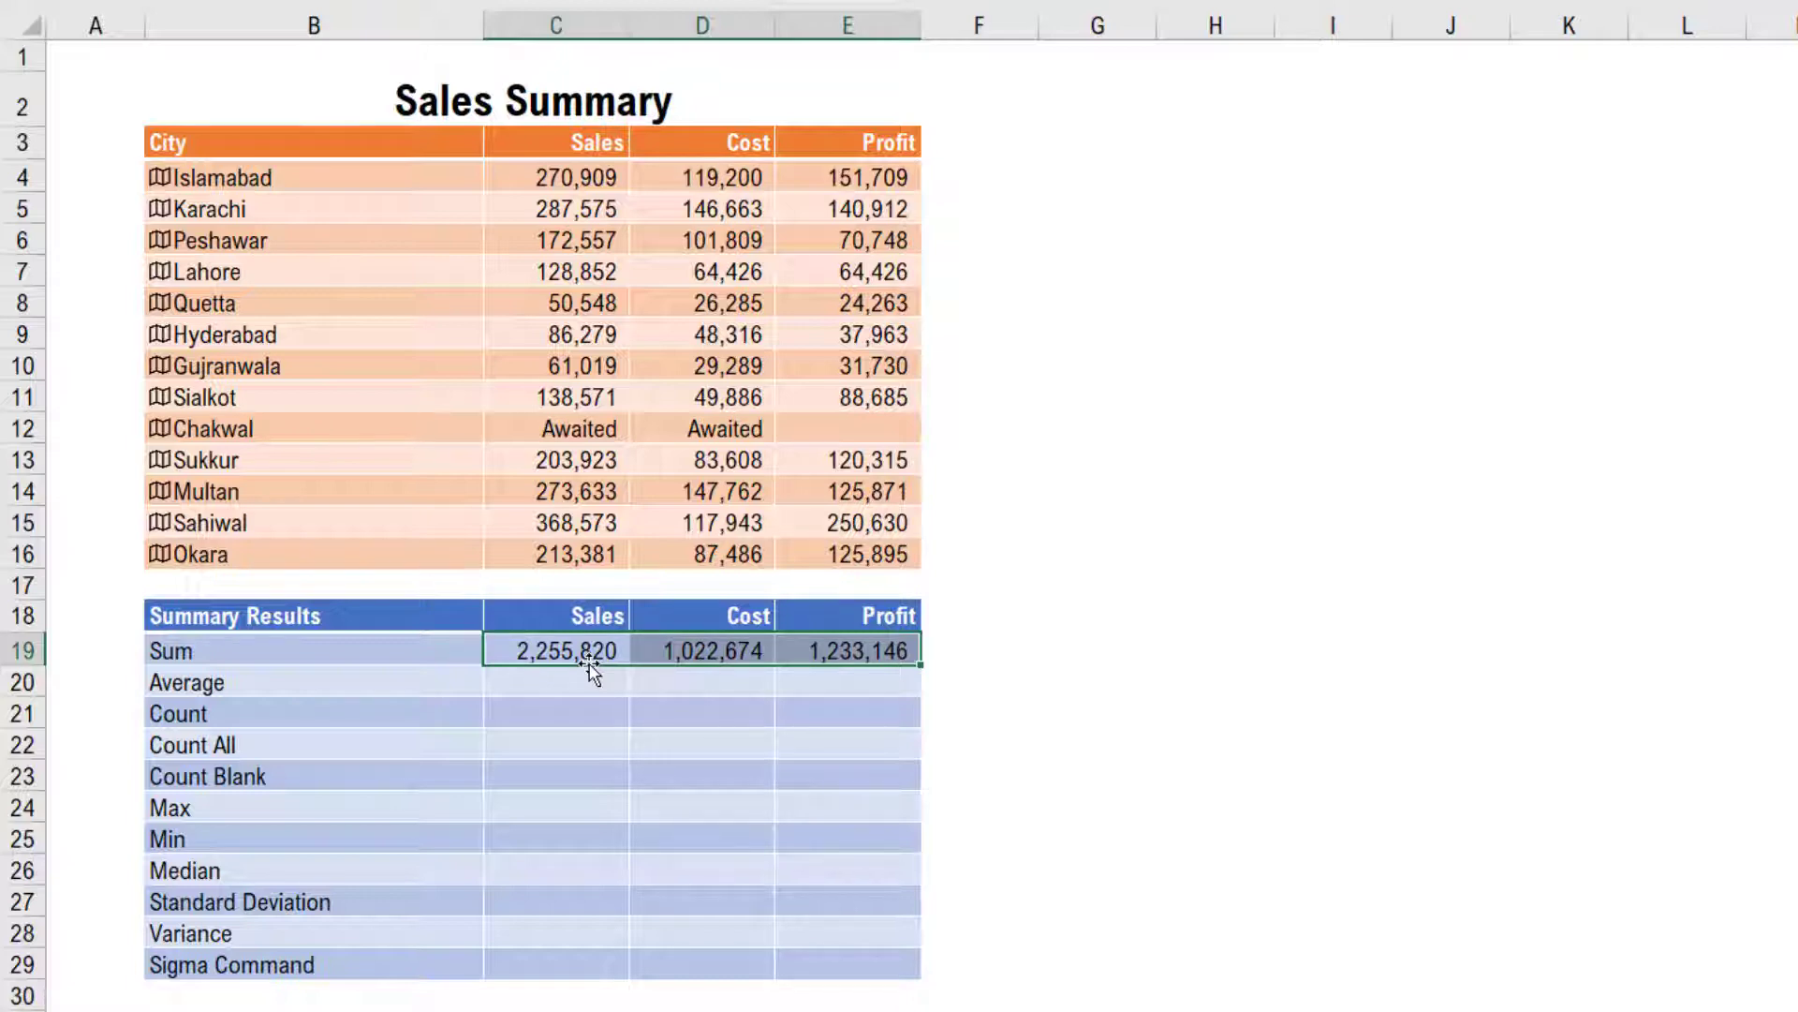
# - Check the Sales range and its sum, and replace Chakwal's Awaited sales entry in C12 with the current date, 04-08-2021
pyautogui.click(594, 433)
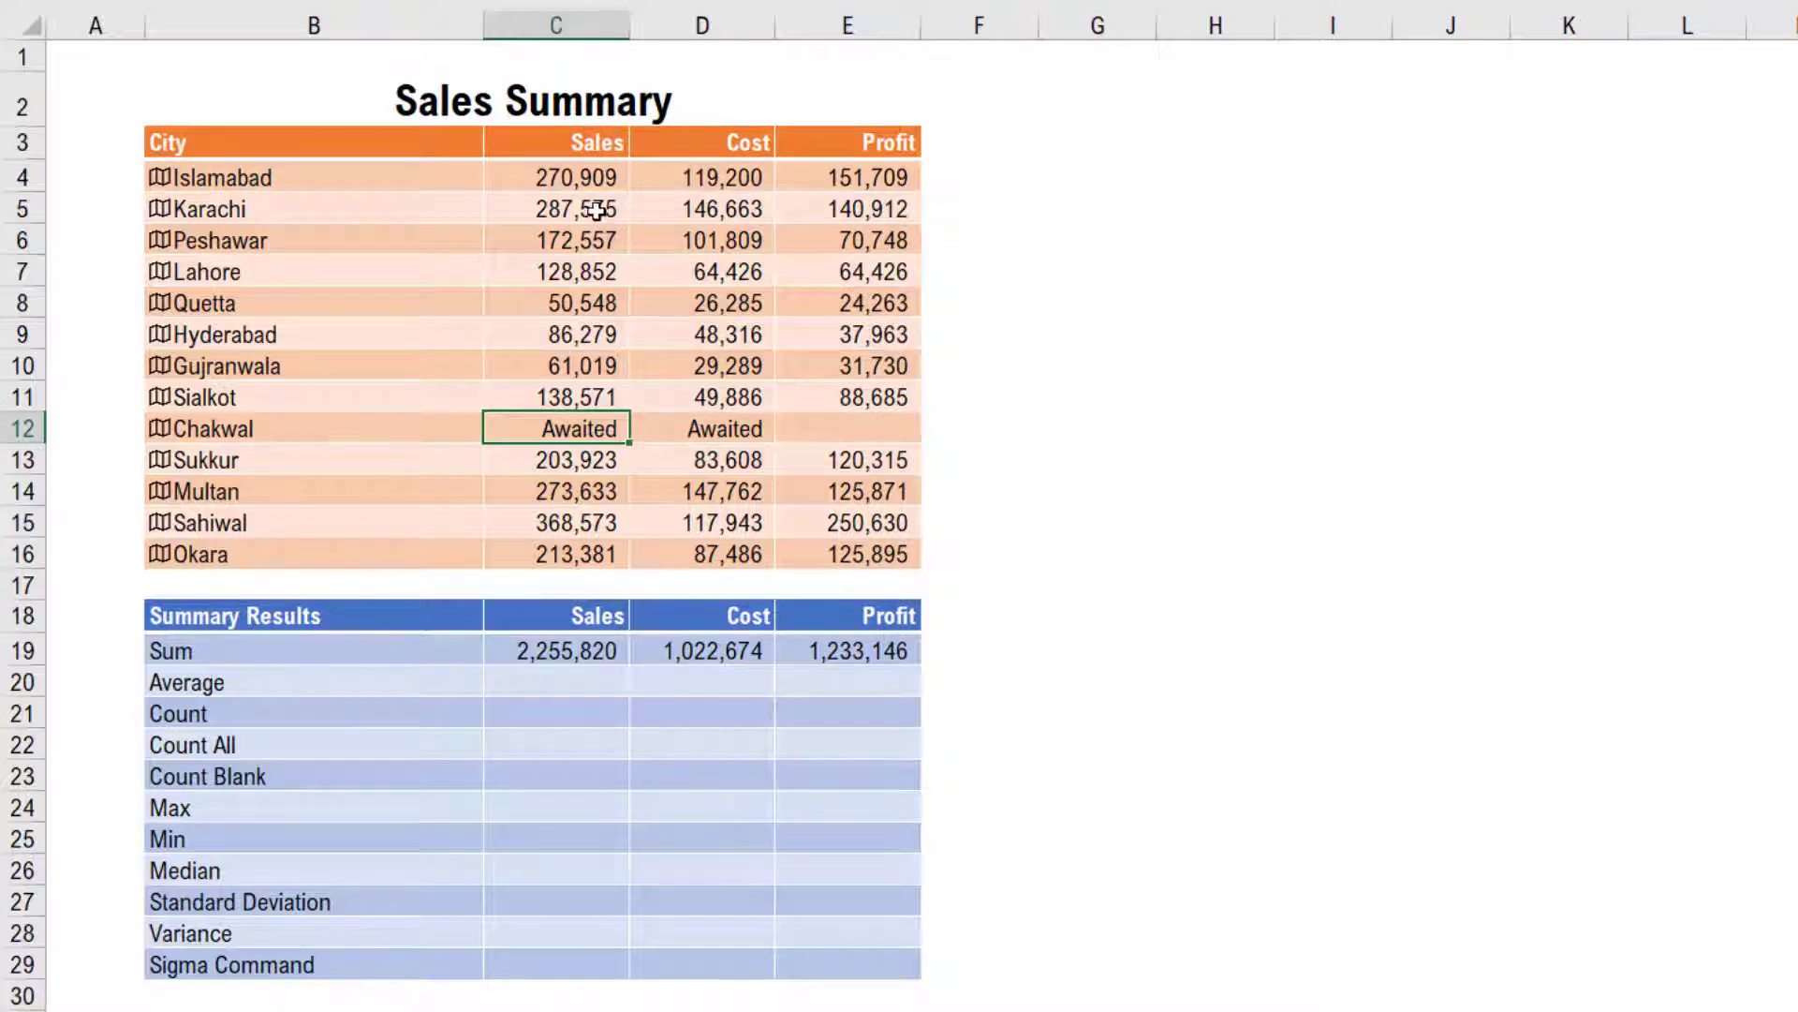
pyautogui.moveTo(588, 178); pyautogui.dragTo(571, 550)
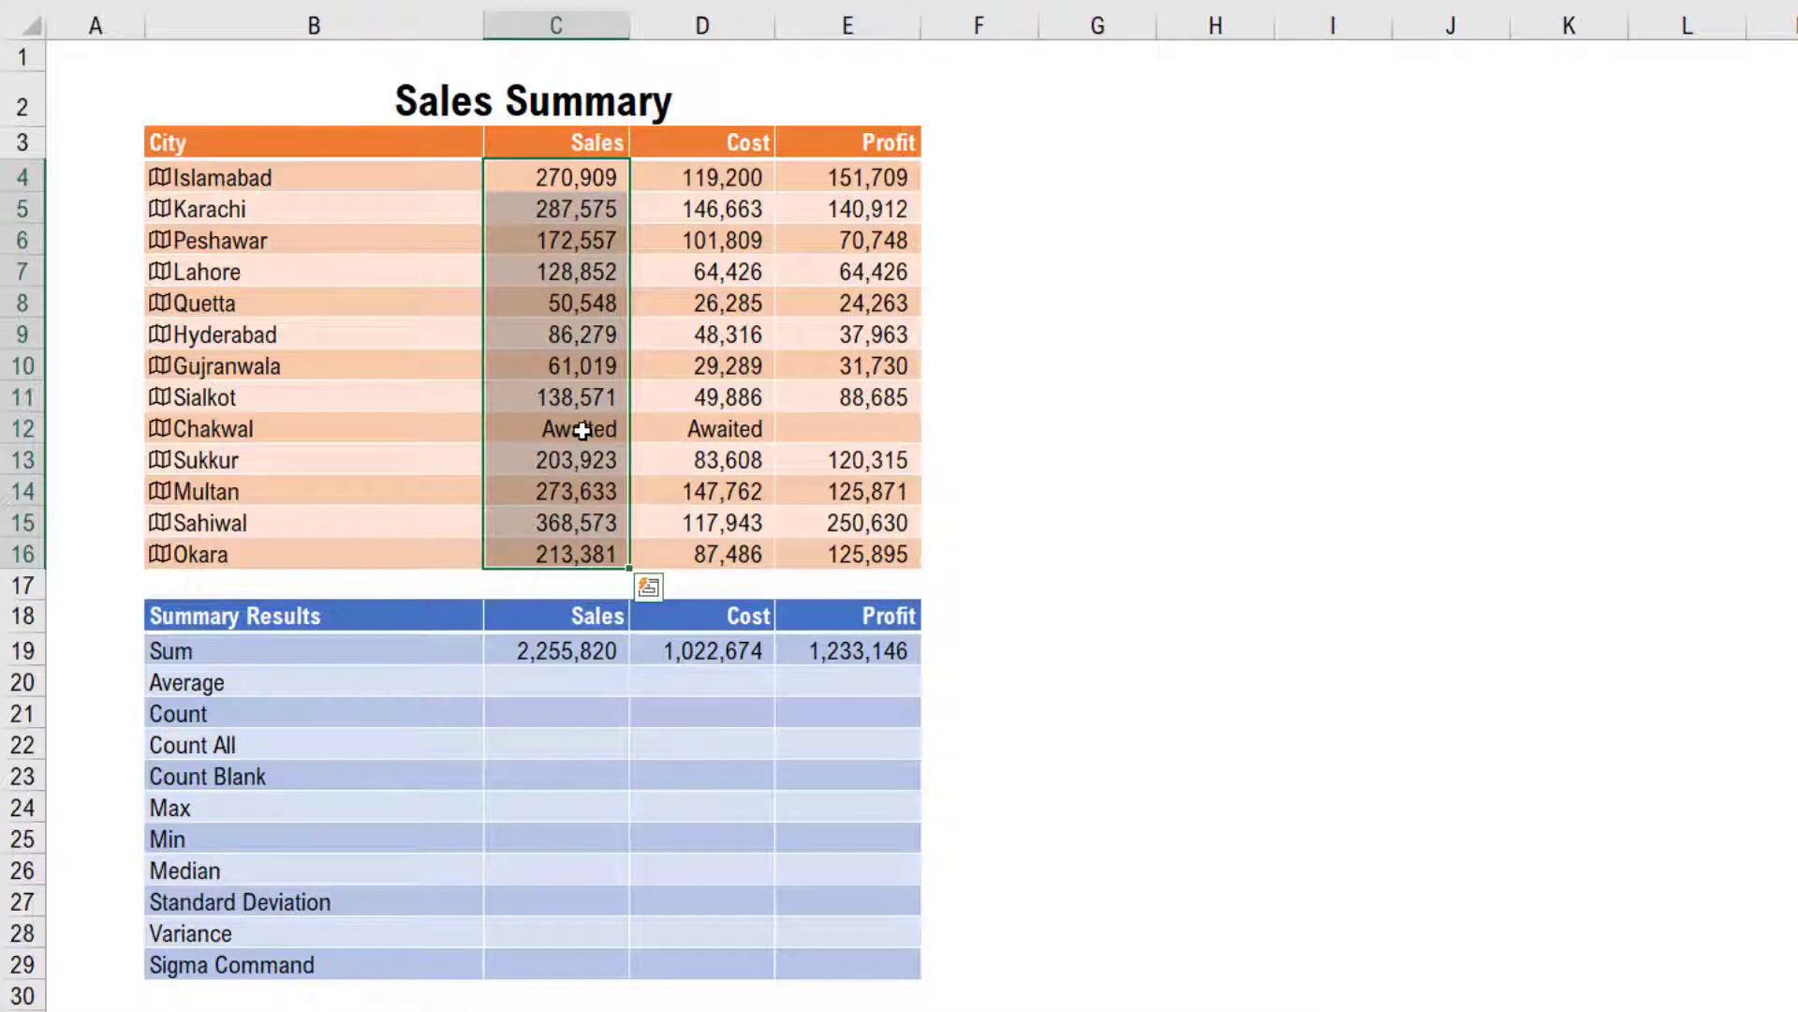
pyautogui.click(584, 651)
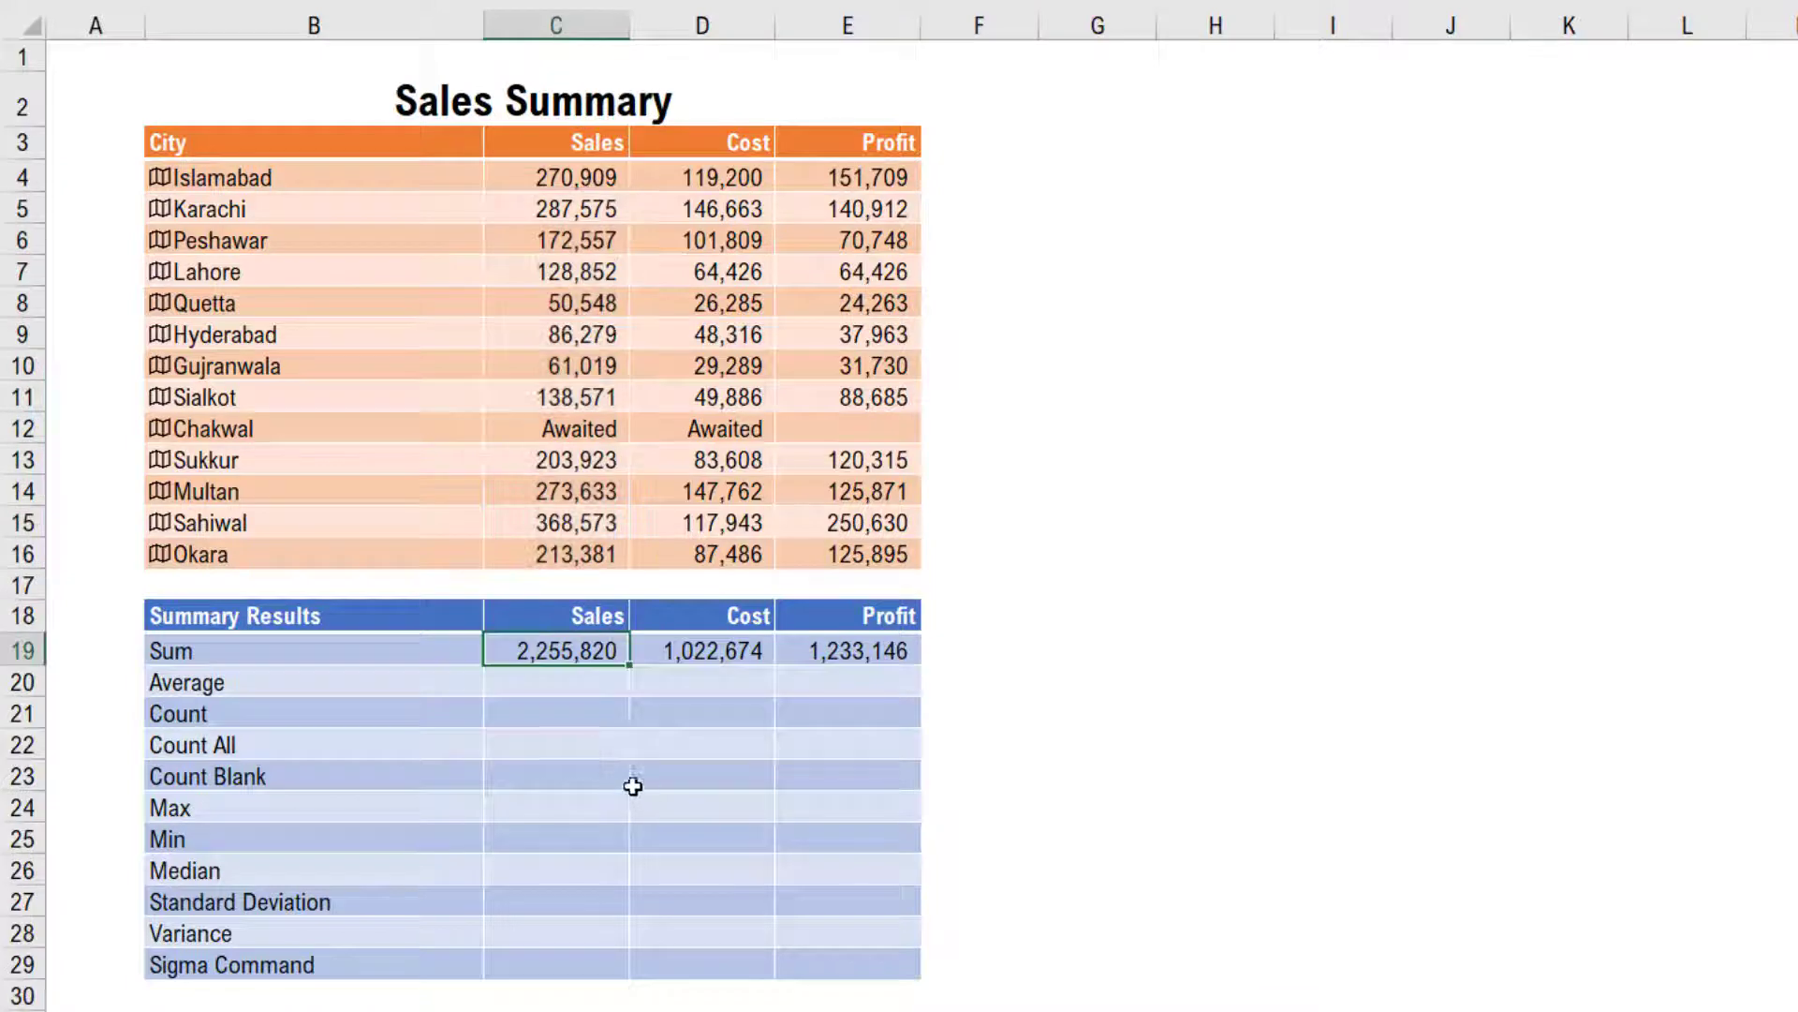
pyautogui.click(577, 431)
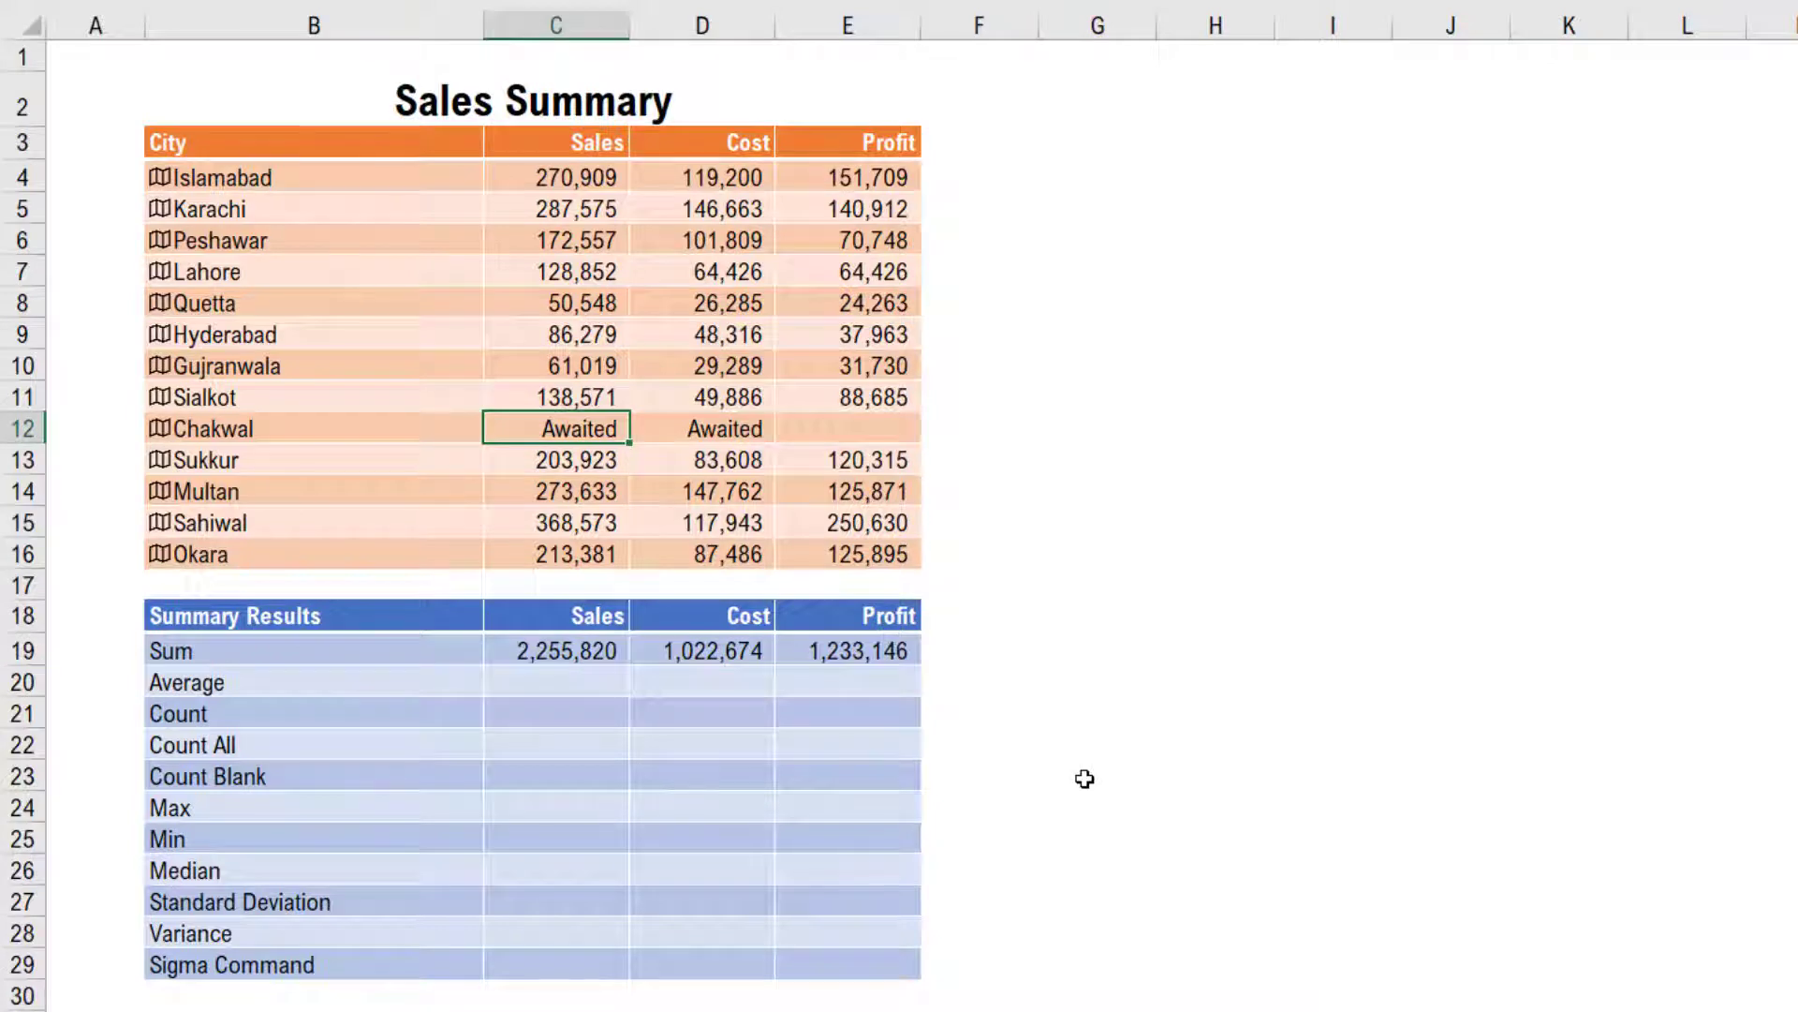
pyautogui.hotkey('ctrl', ';')
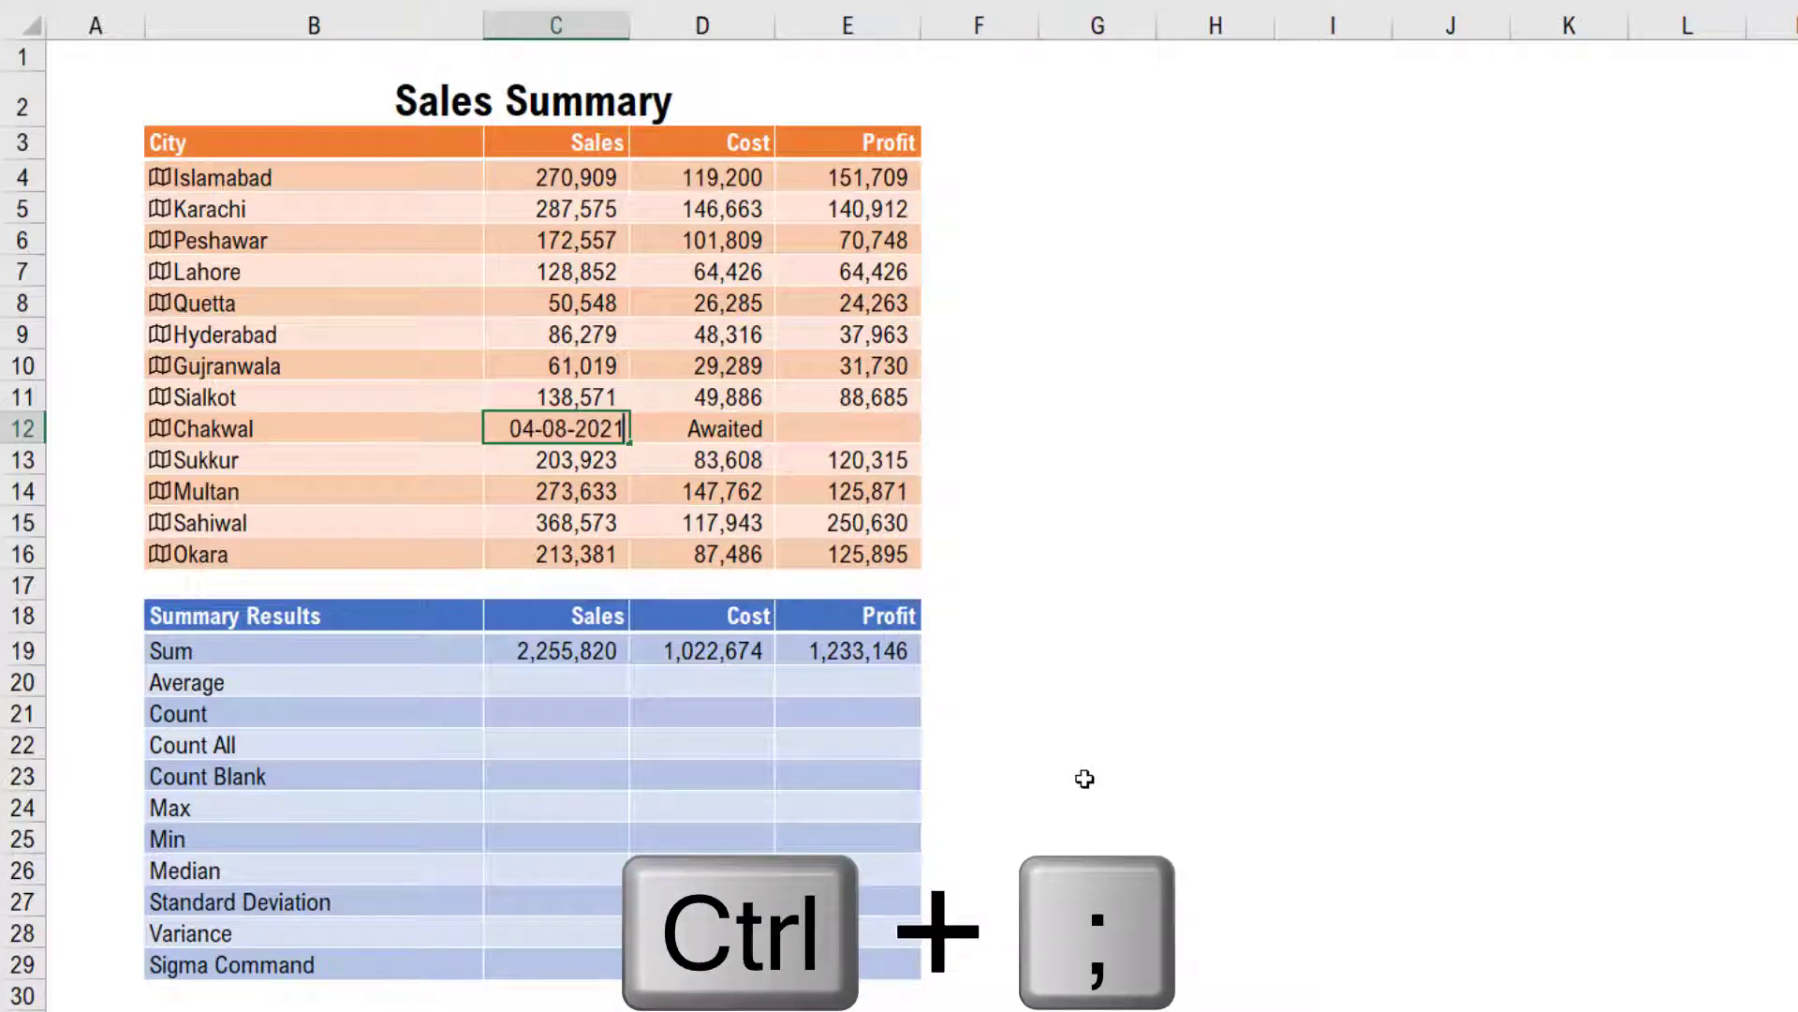
pyautogui.press('Return')
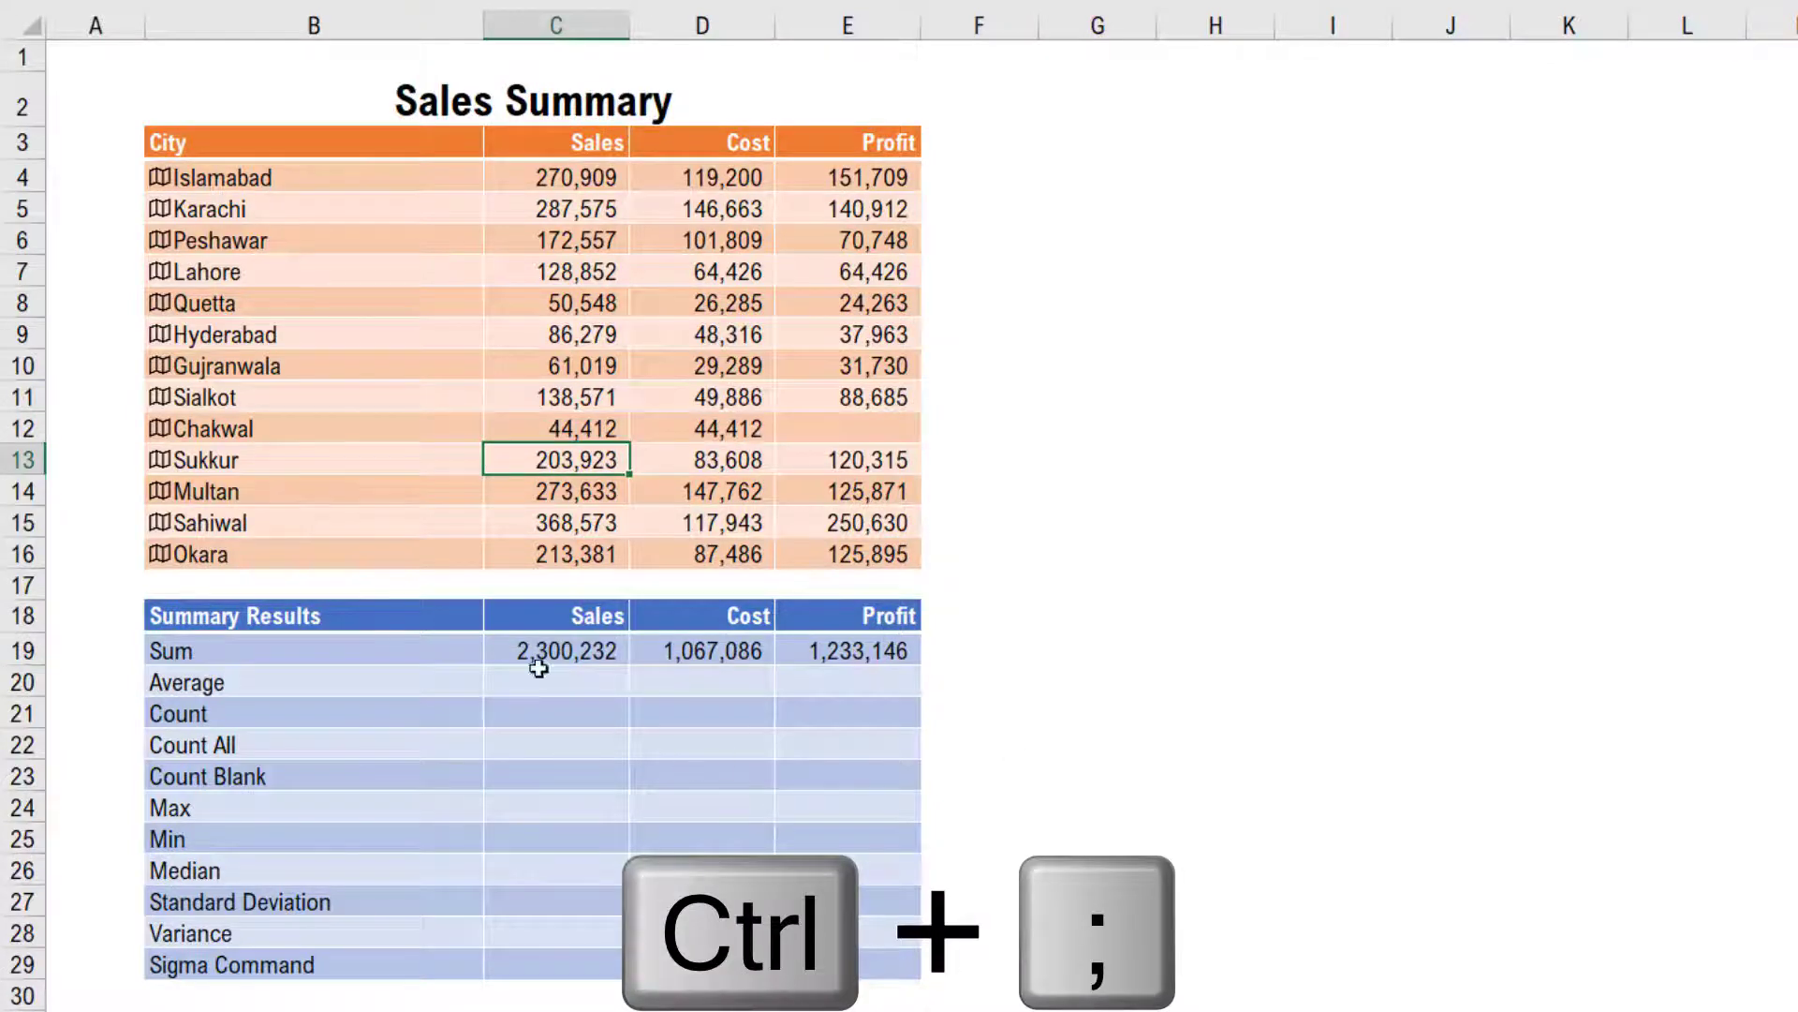
# - Format Chakwal's sales cell C12 as Short Date and compare it with the Sales sum in C19
pyautogui.click(588, 432)
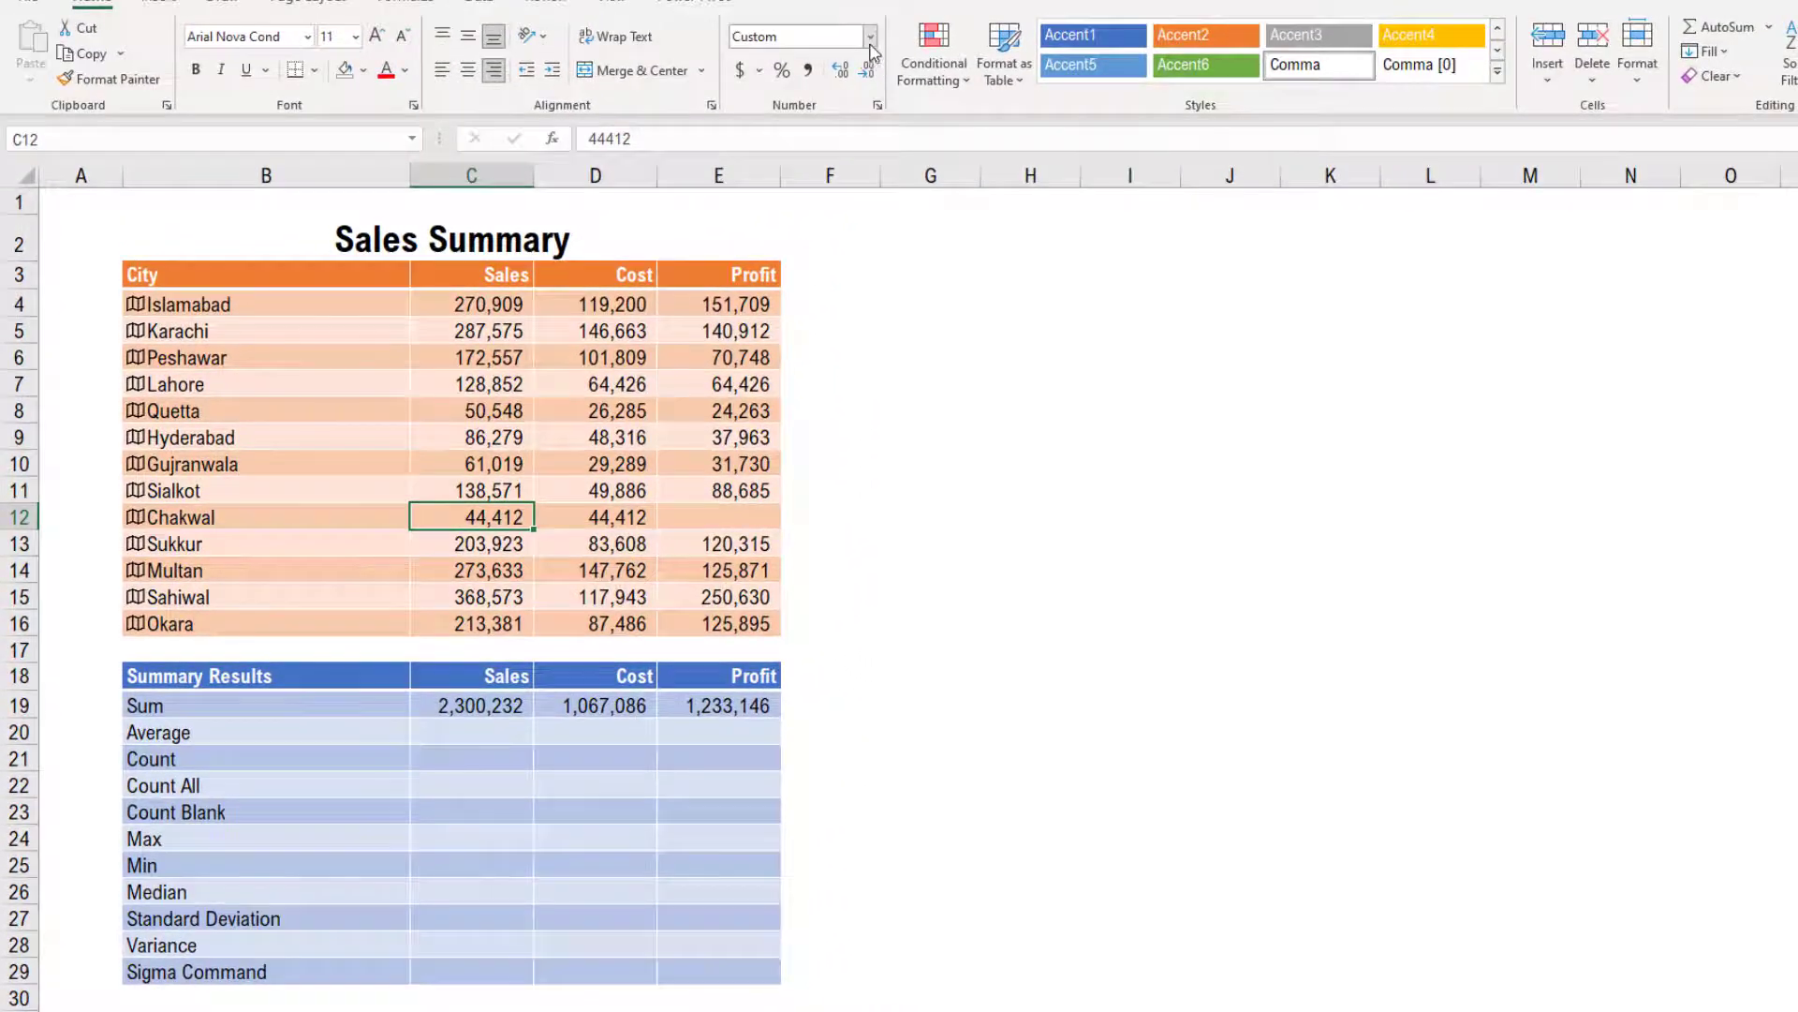
pyautogui.click(870, 36)
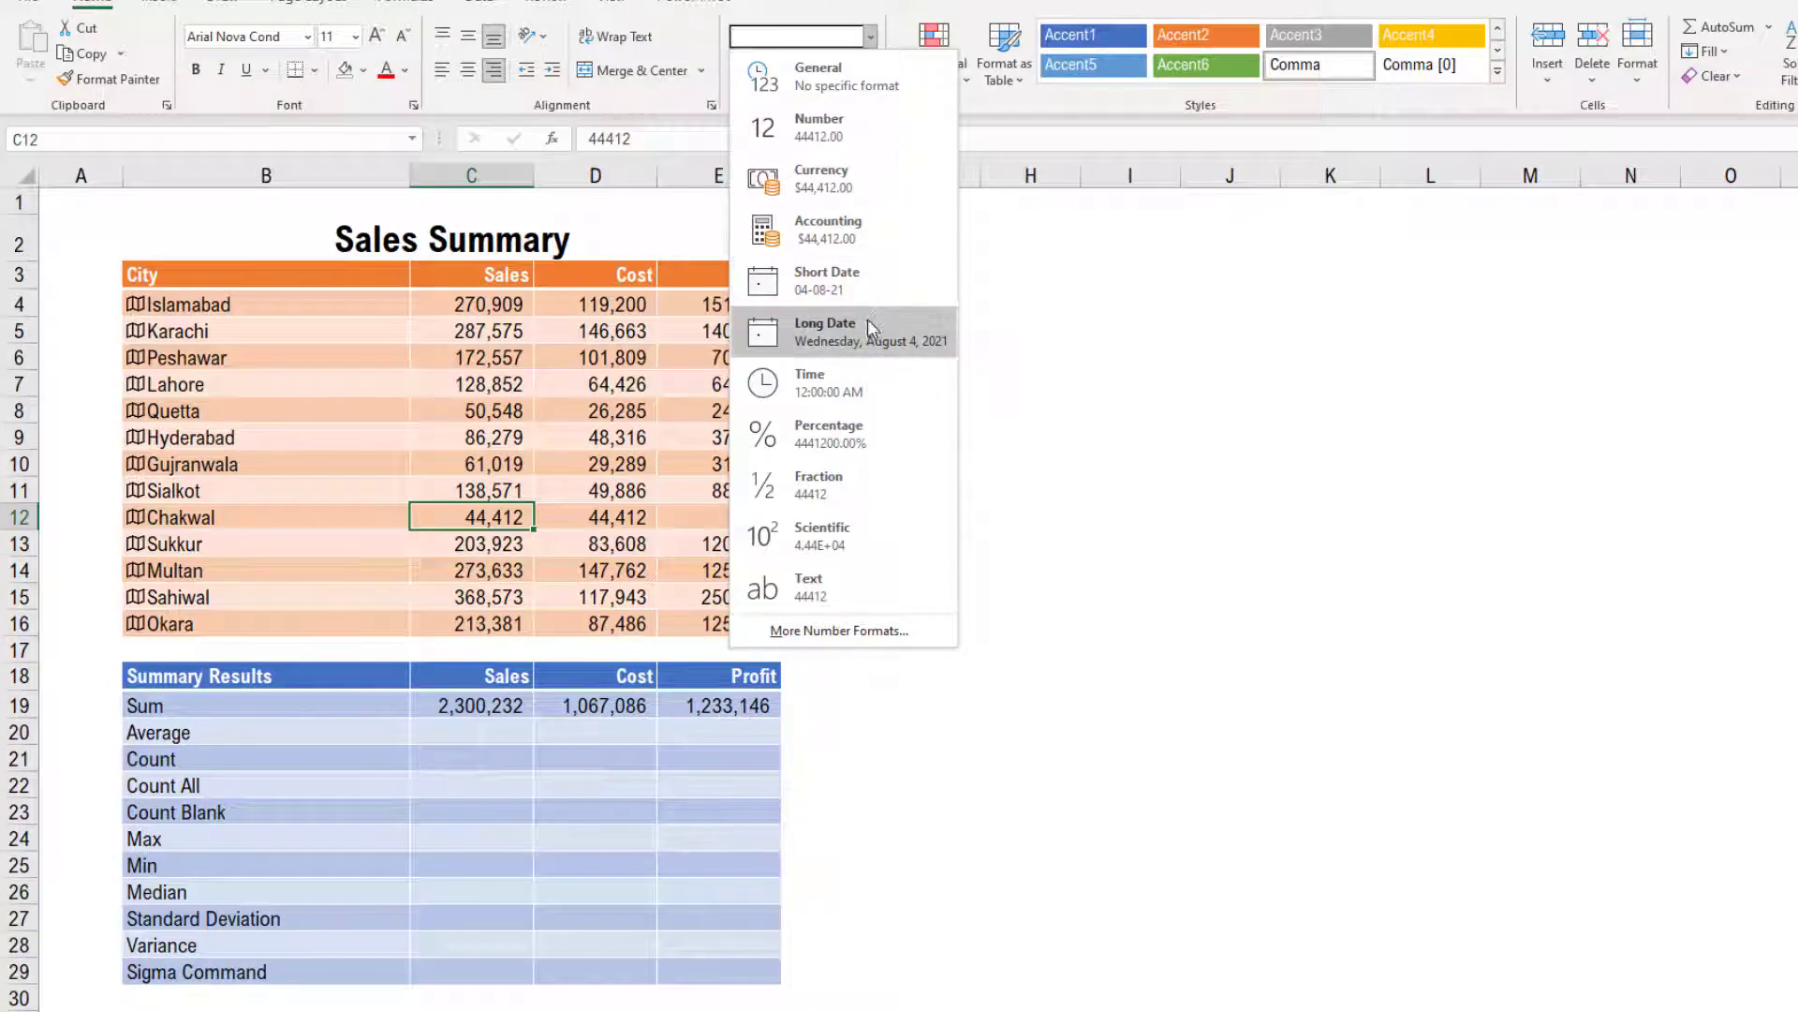
pyautogui.click(869, 274)
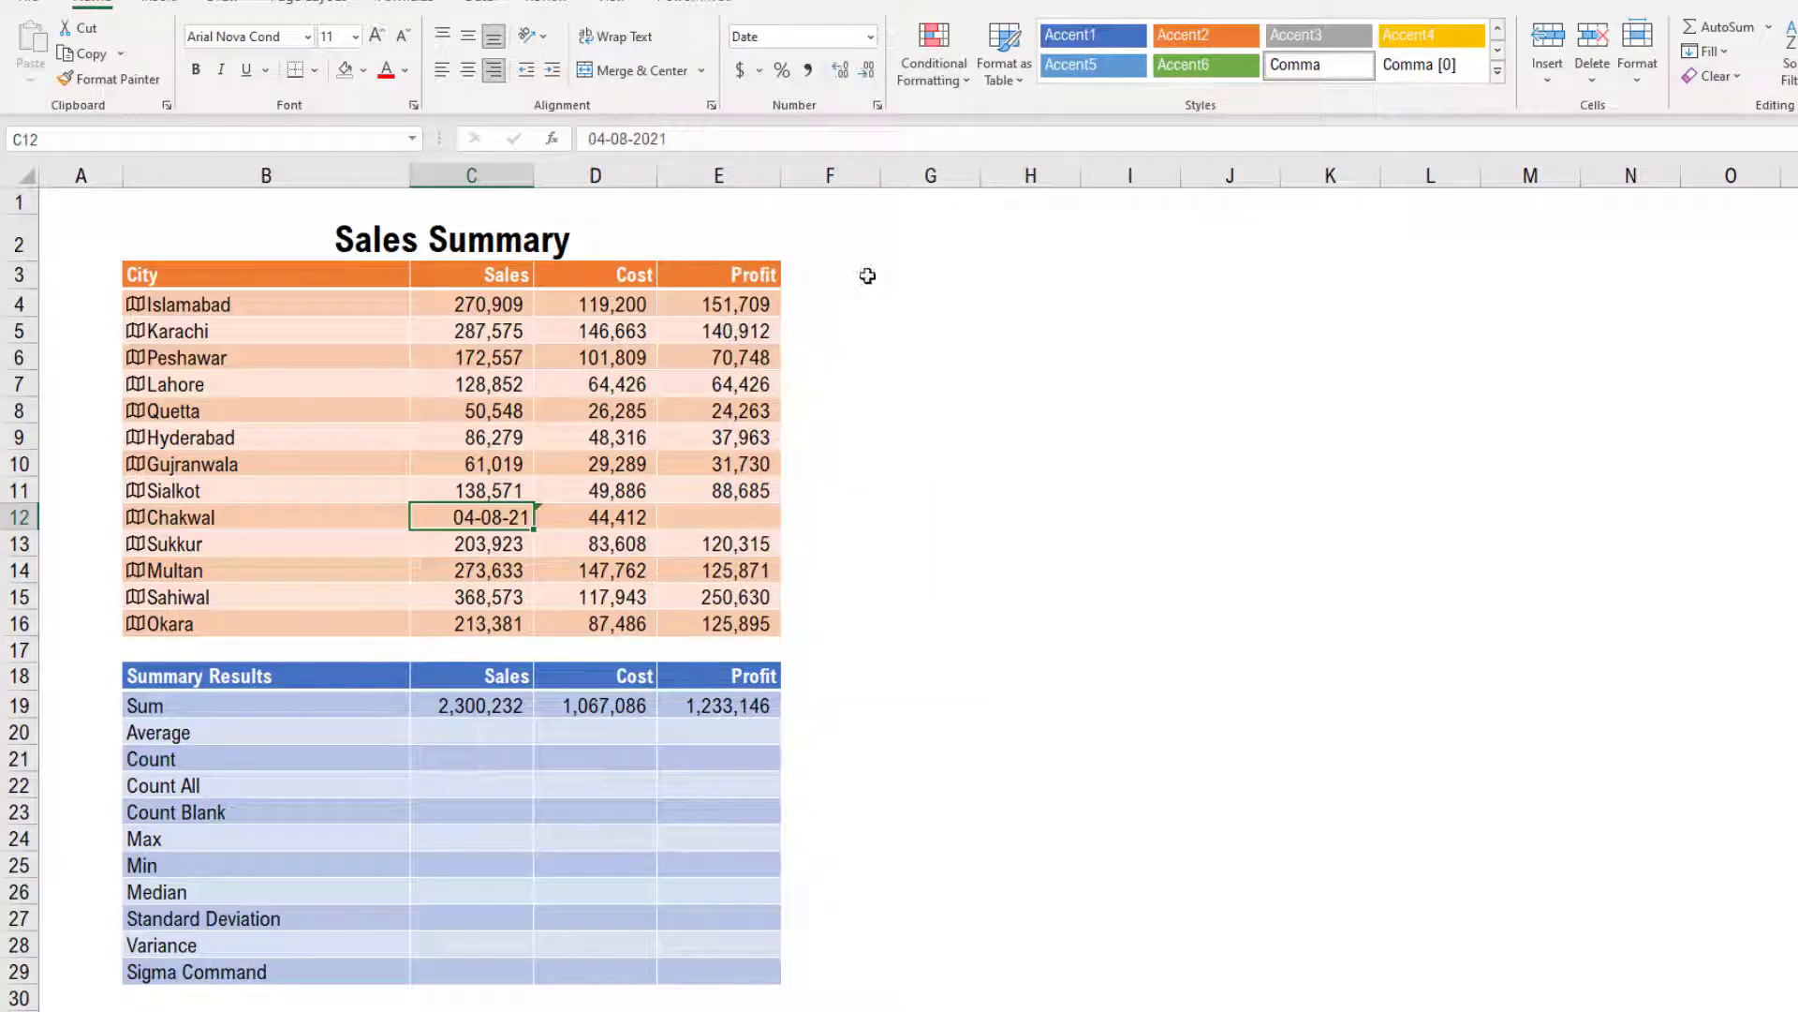
pyautogui.click(475, 706)
pyautogui.click(521, 517)
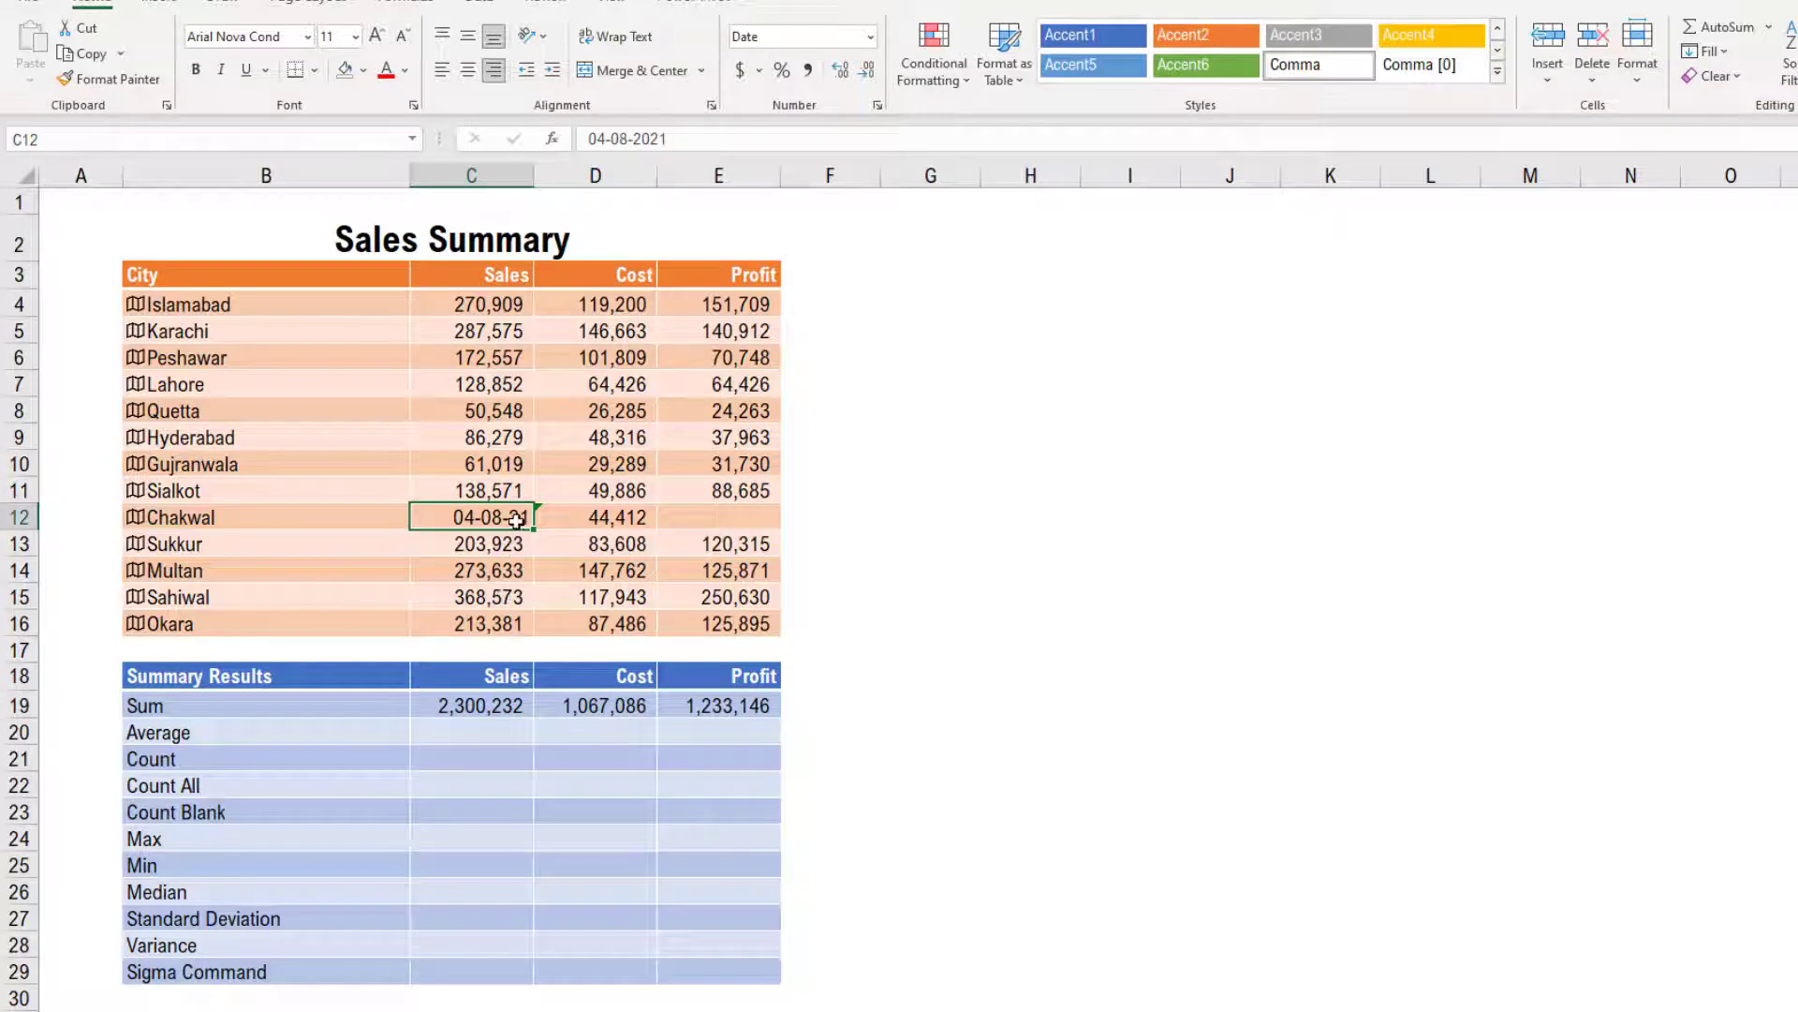
pyautogui.click(484, 713)
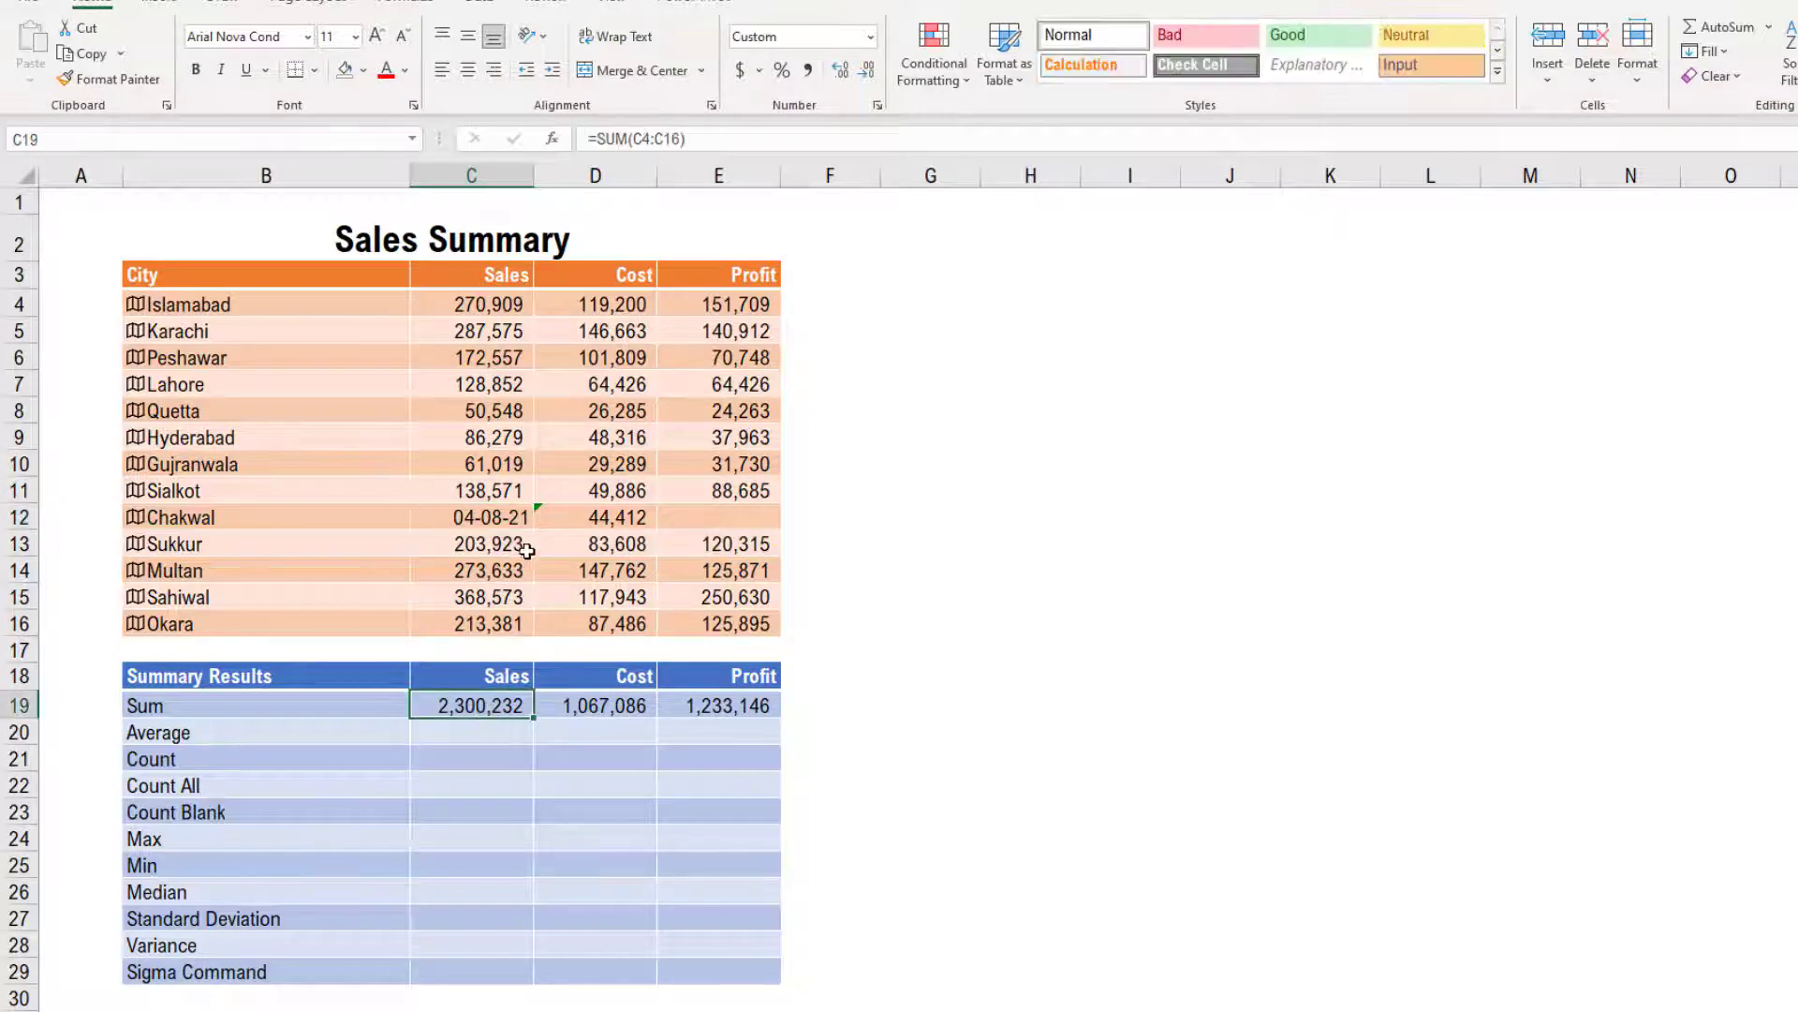
pyautogui.click(507, 522)
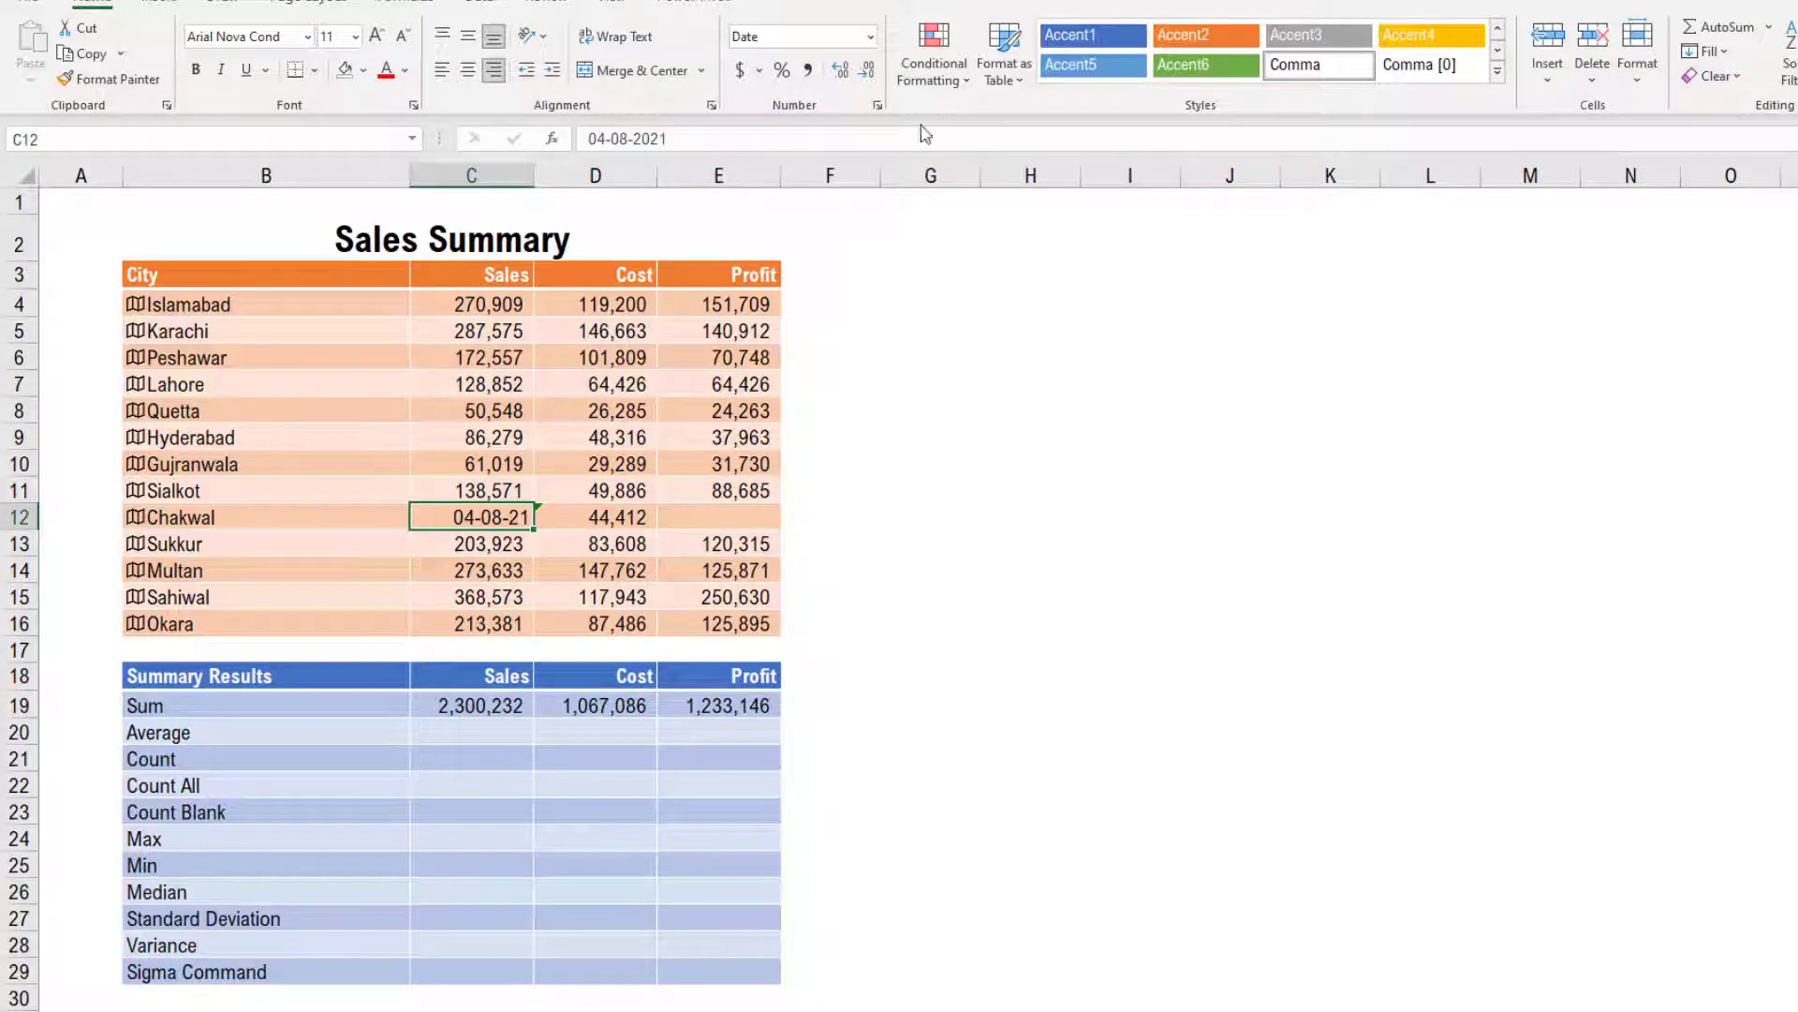
# - Format Chakwal's sales cell C12 in comma style with no decimal places
pyautogui.click(807, 70)
pyautogui.click(867, 70)
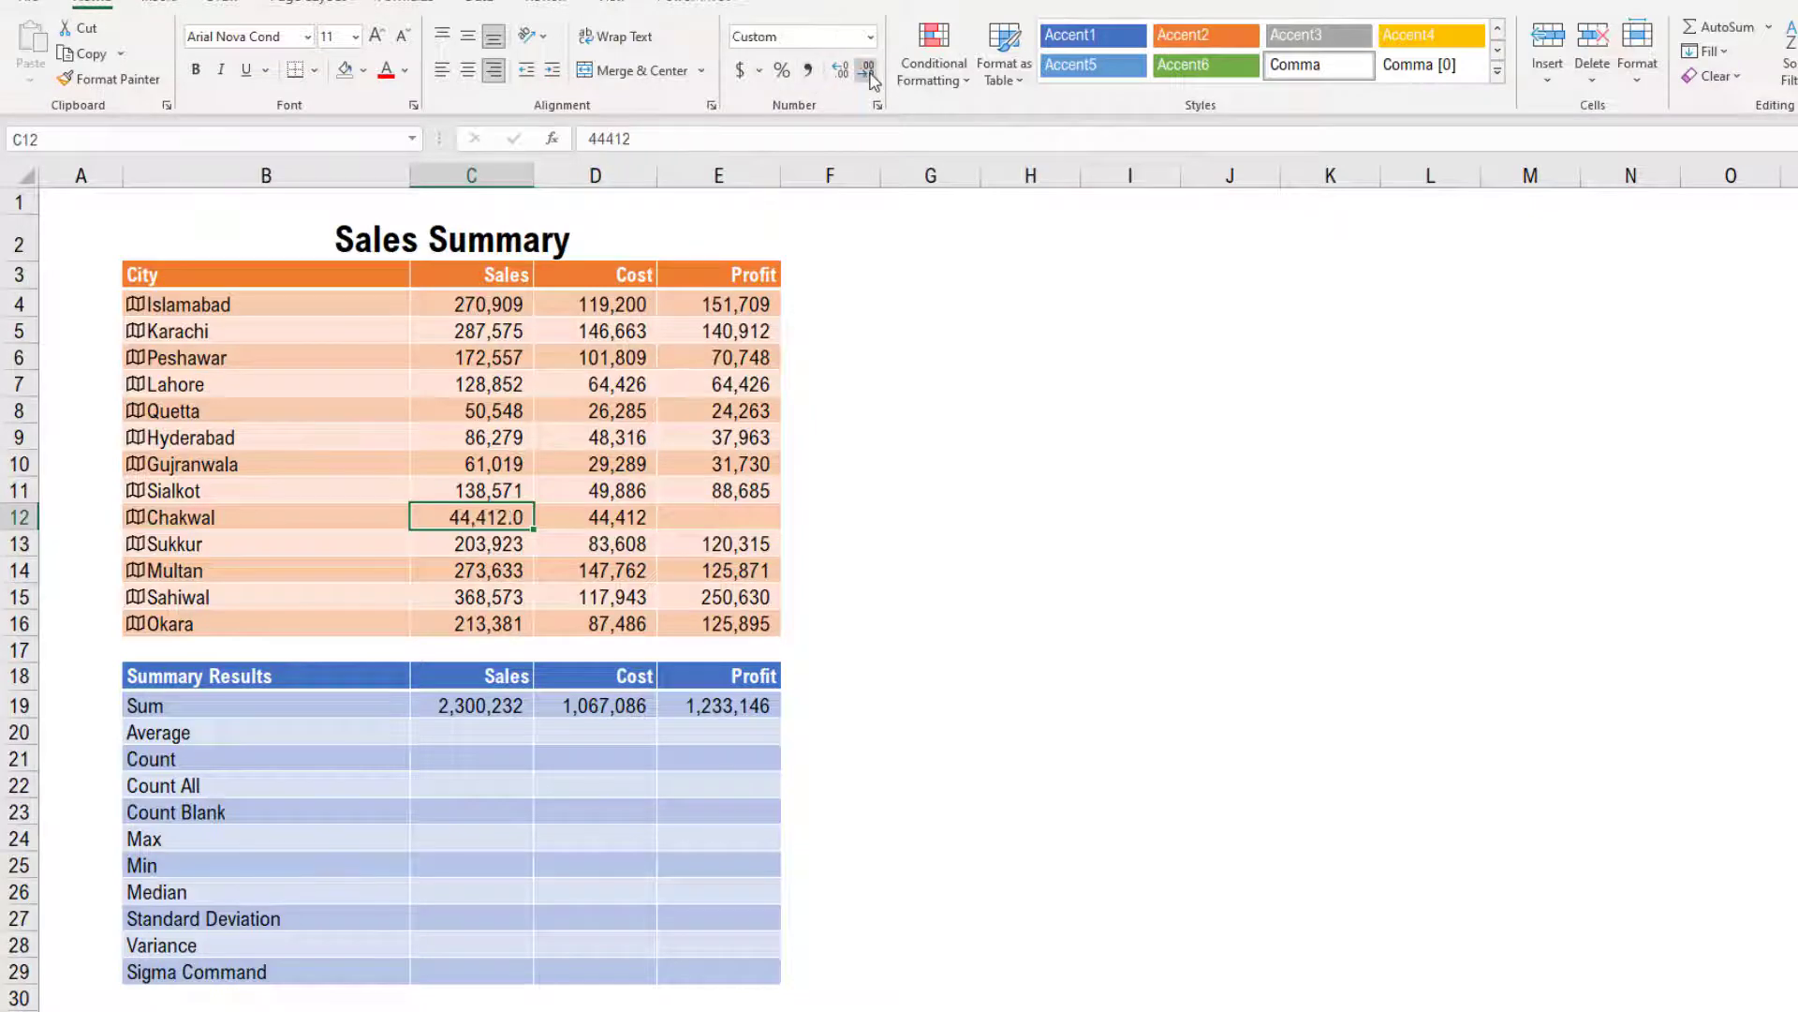
pyautogui.click(867, 70)
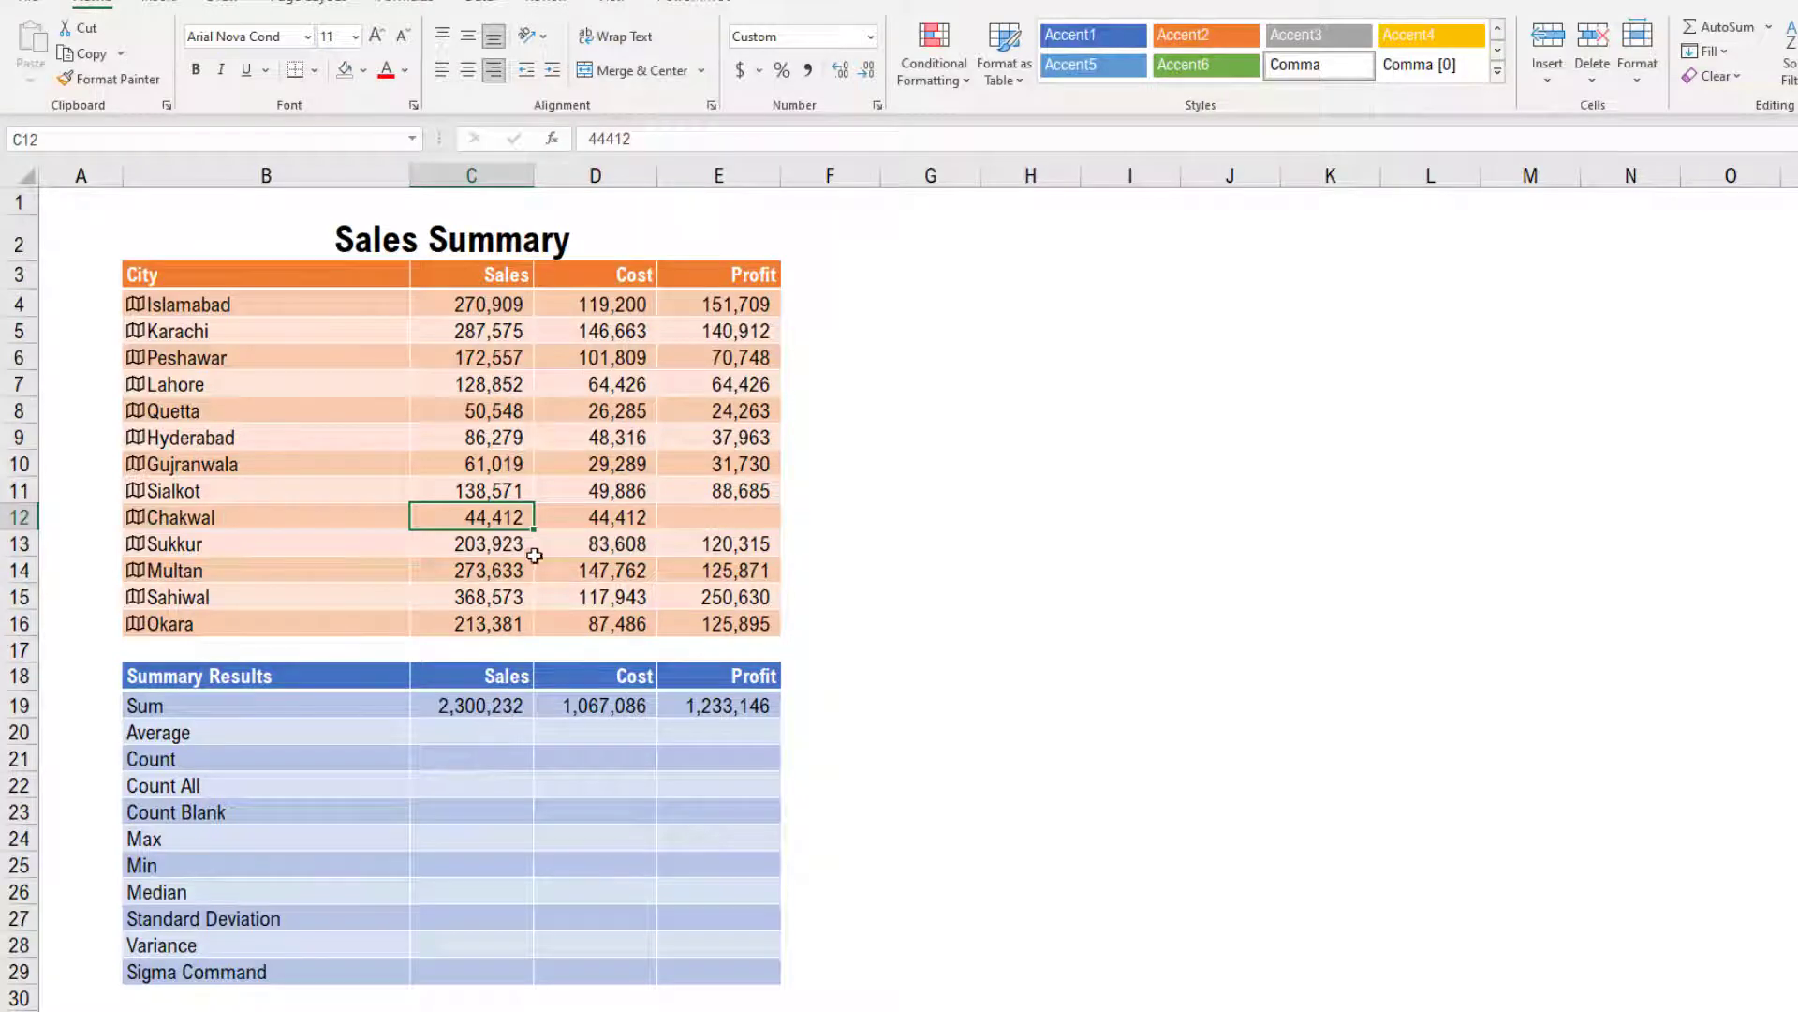
# - Undo the date entry and format changes in C12, keeping the Sum row formulas, and check cells C12 and C19
pyautogui.hotkey('ctrl', 'z')
pyautogui.hotkey('ctrl', 'z')
pyautogui.hotkey('ctrl', 'z')
pyautogui.hotkey('ctrl', 'z')
pyautogui.hotkey('ctrl', 'z')
pyautogui.hotkey('ctrl', 'z')
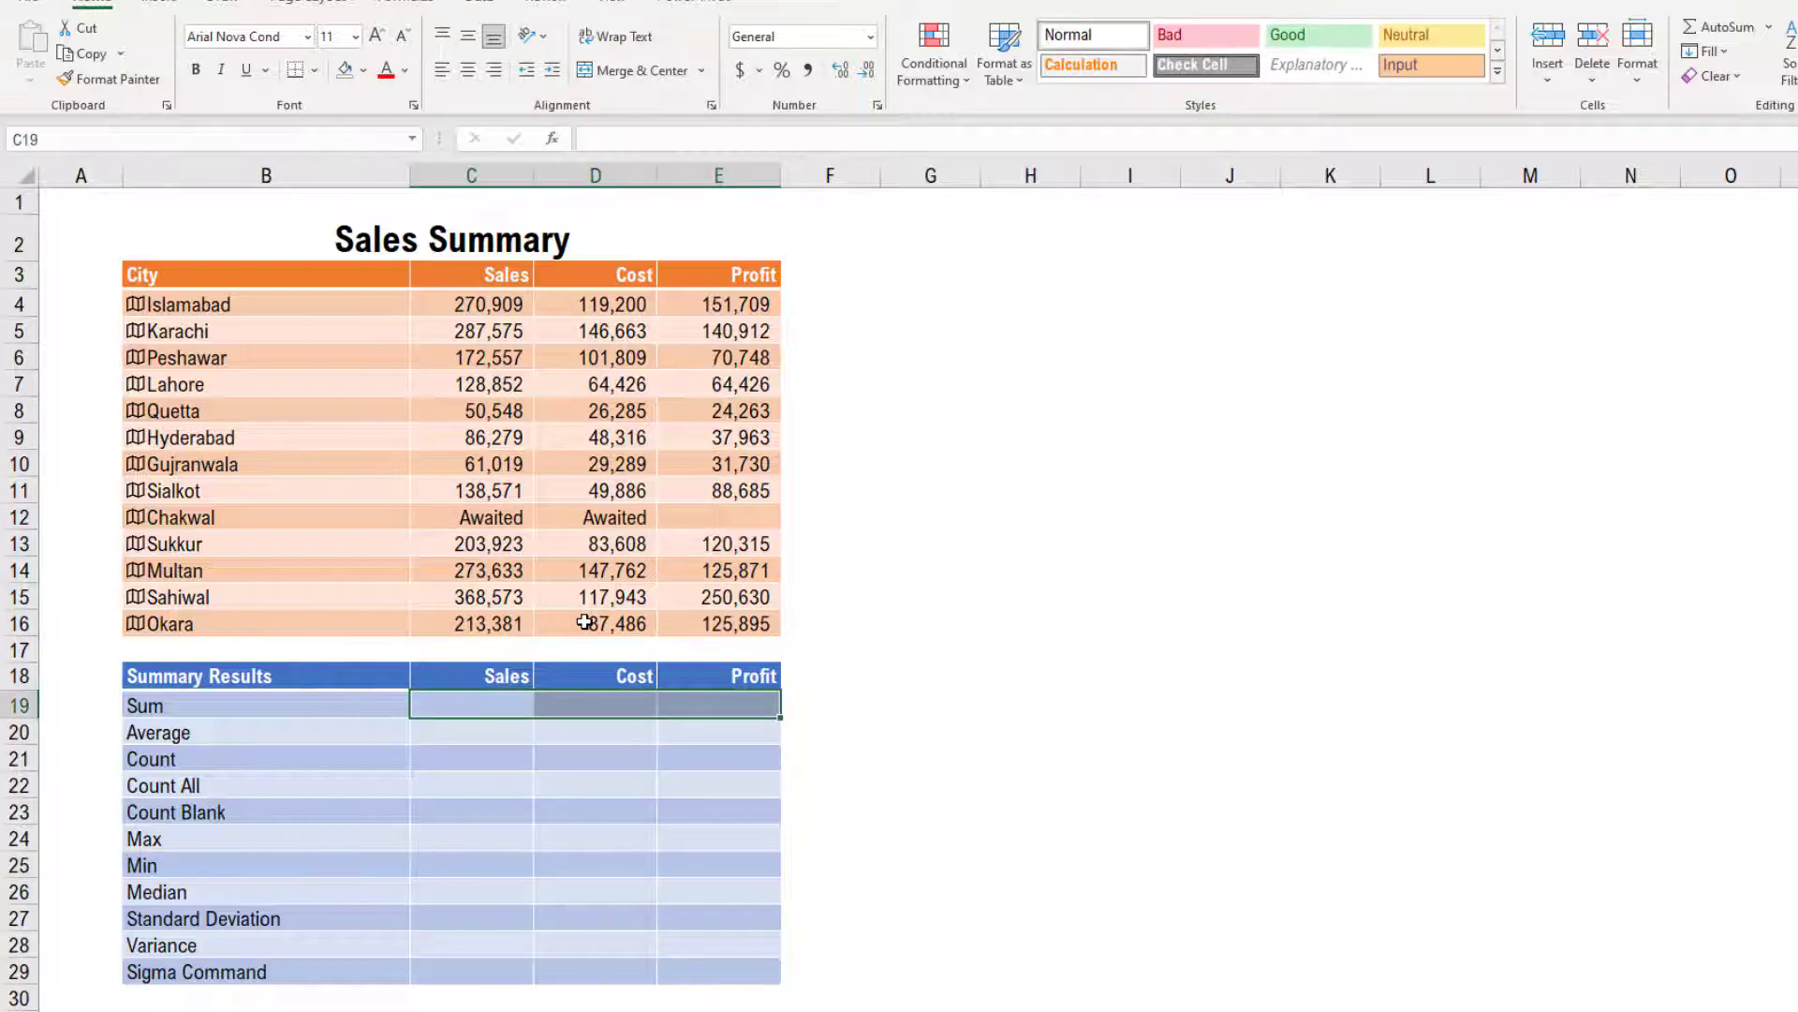
pyautogui.hotkey('ctrl', 'y')
pyautogui.click(506, 513)
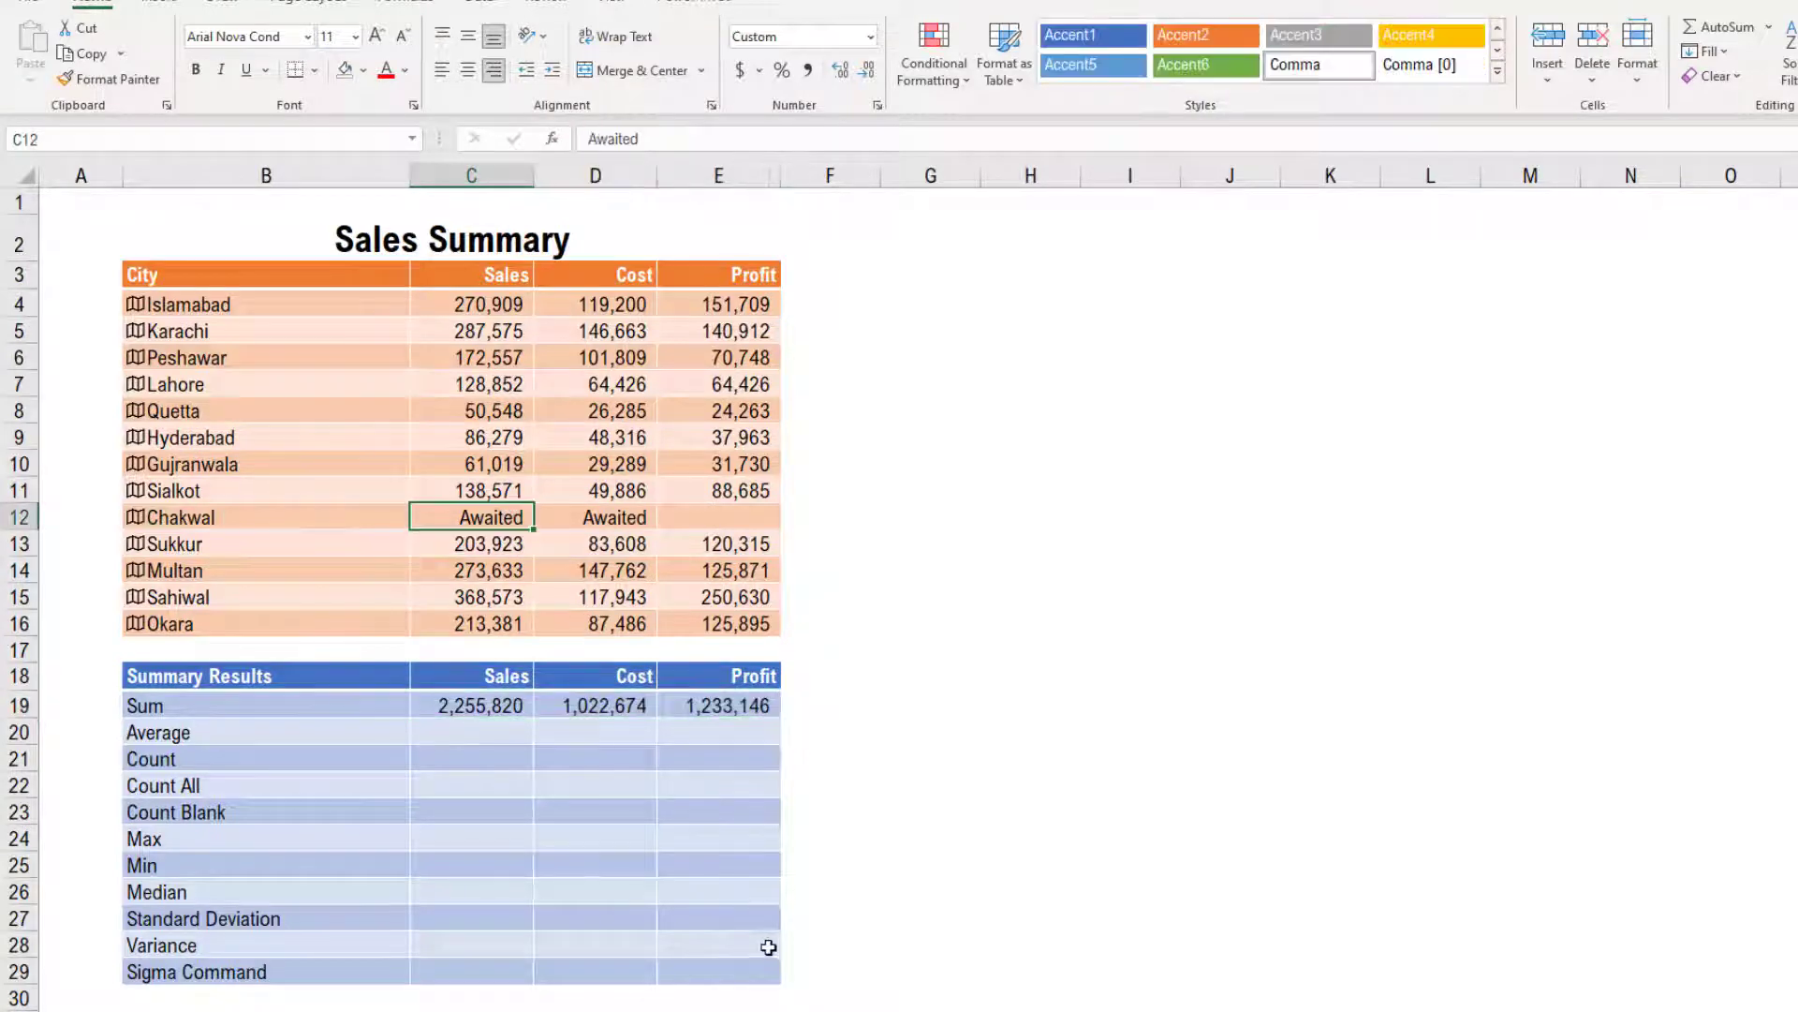
pyautogui.click(460, 706)
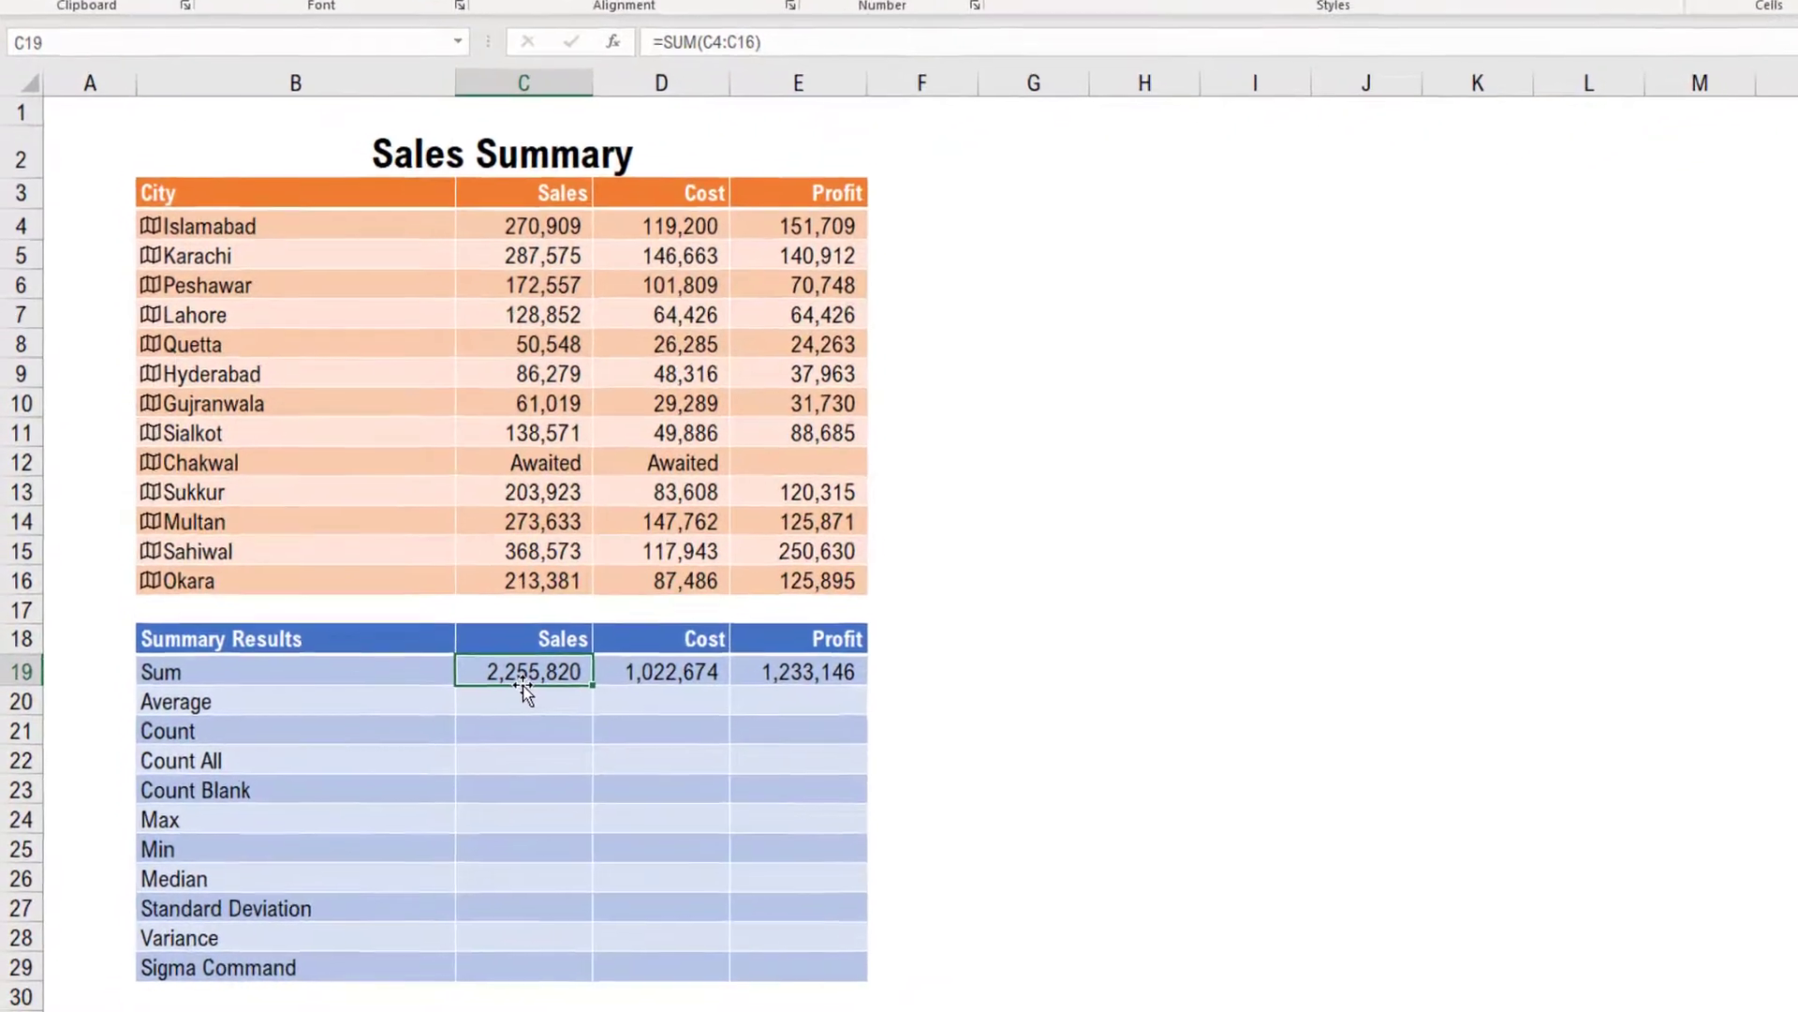
# - Start a formula across the Average row cells C20:E20 with =ave and highlight the AVERAGE function
pyautogui.moveTo(530, 694); pyautogui.dragTo(769, 703)
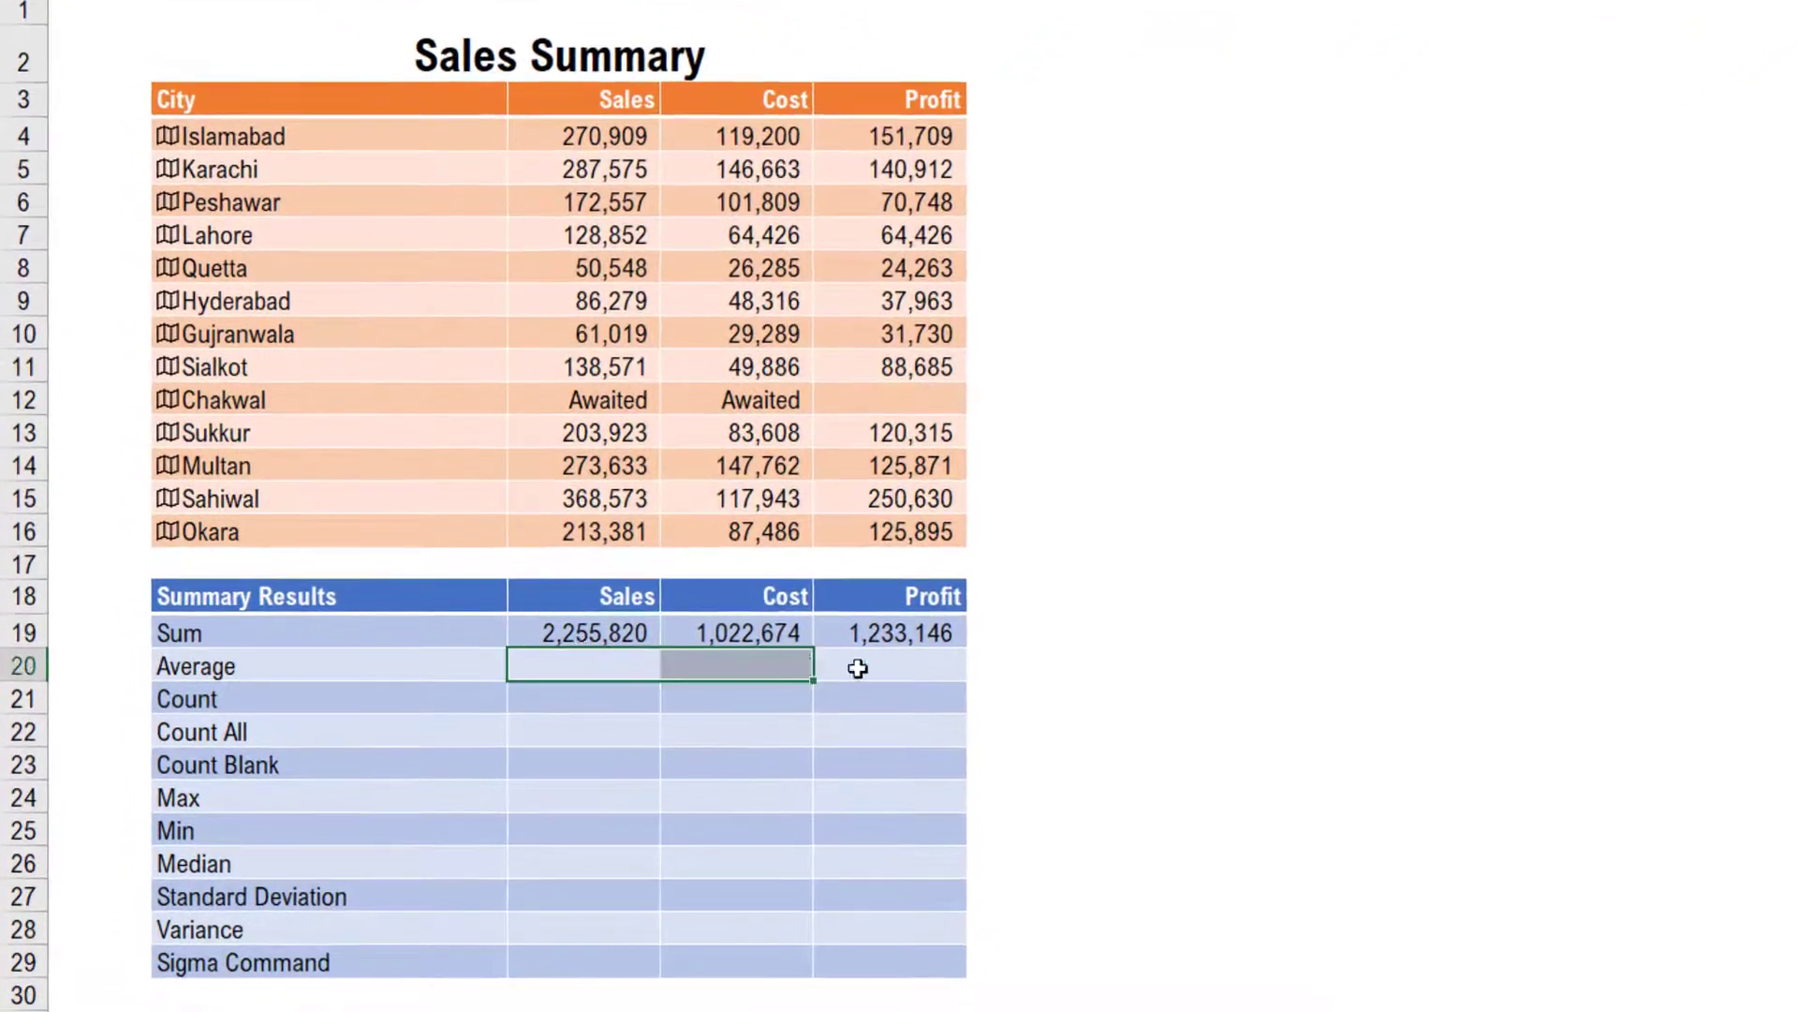
pyautogui.moveTo(858, 668); pyautogui.dragTo(889, 667)
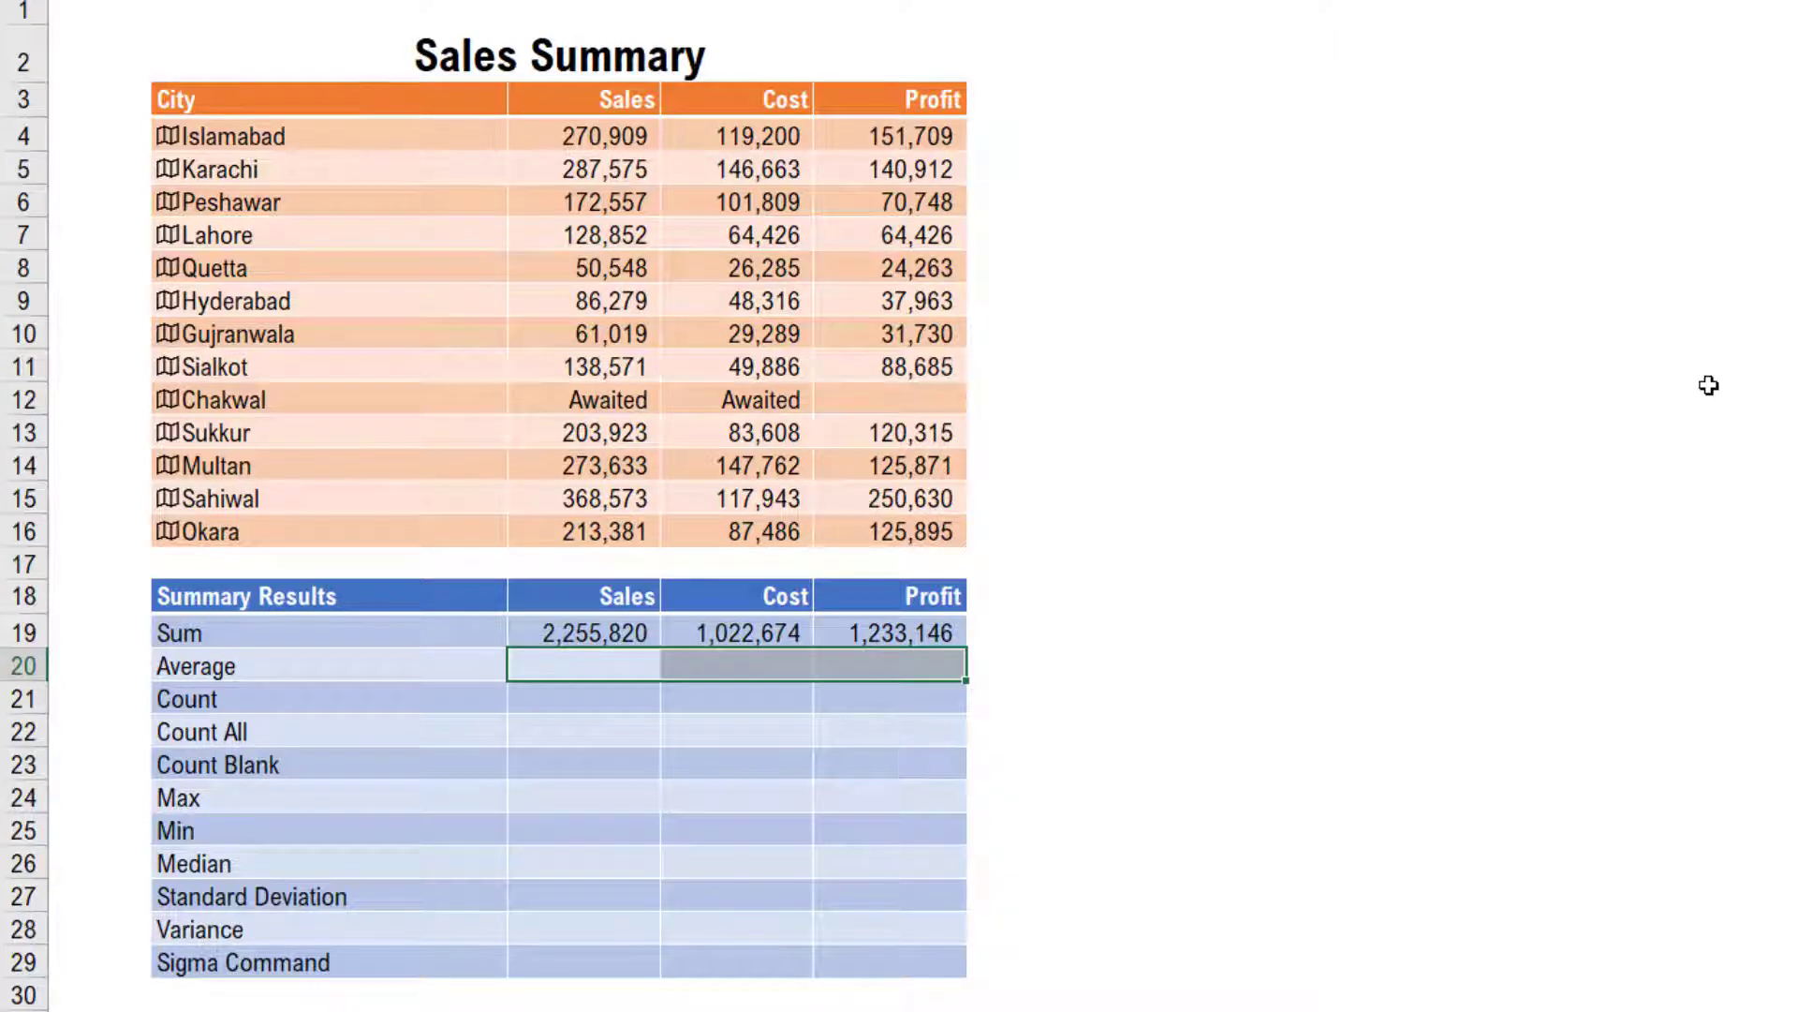
pyautogui.write('=m')
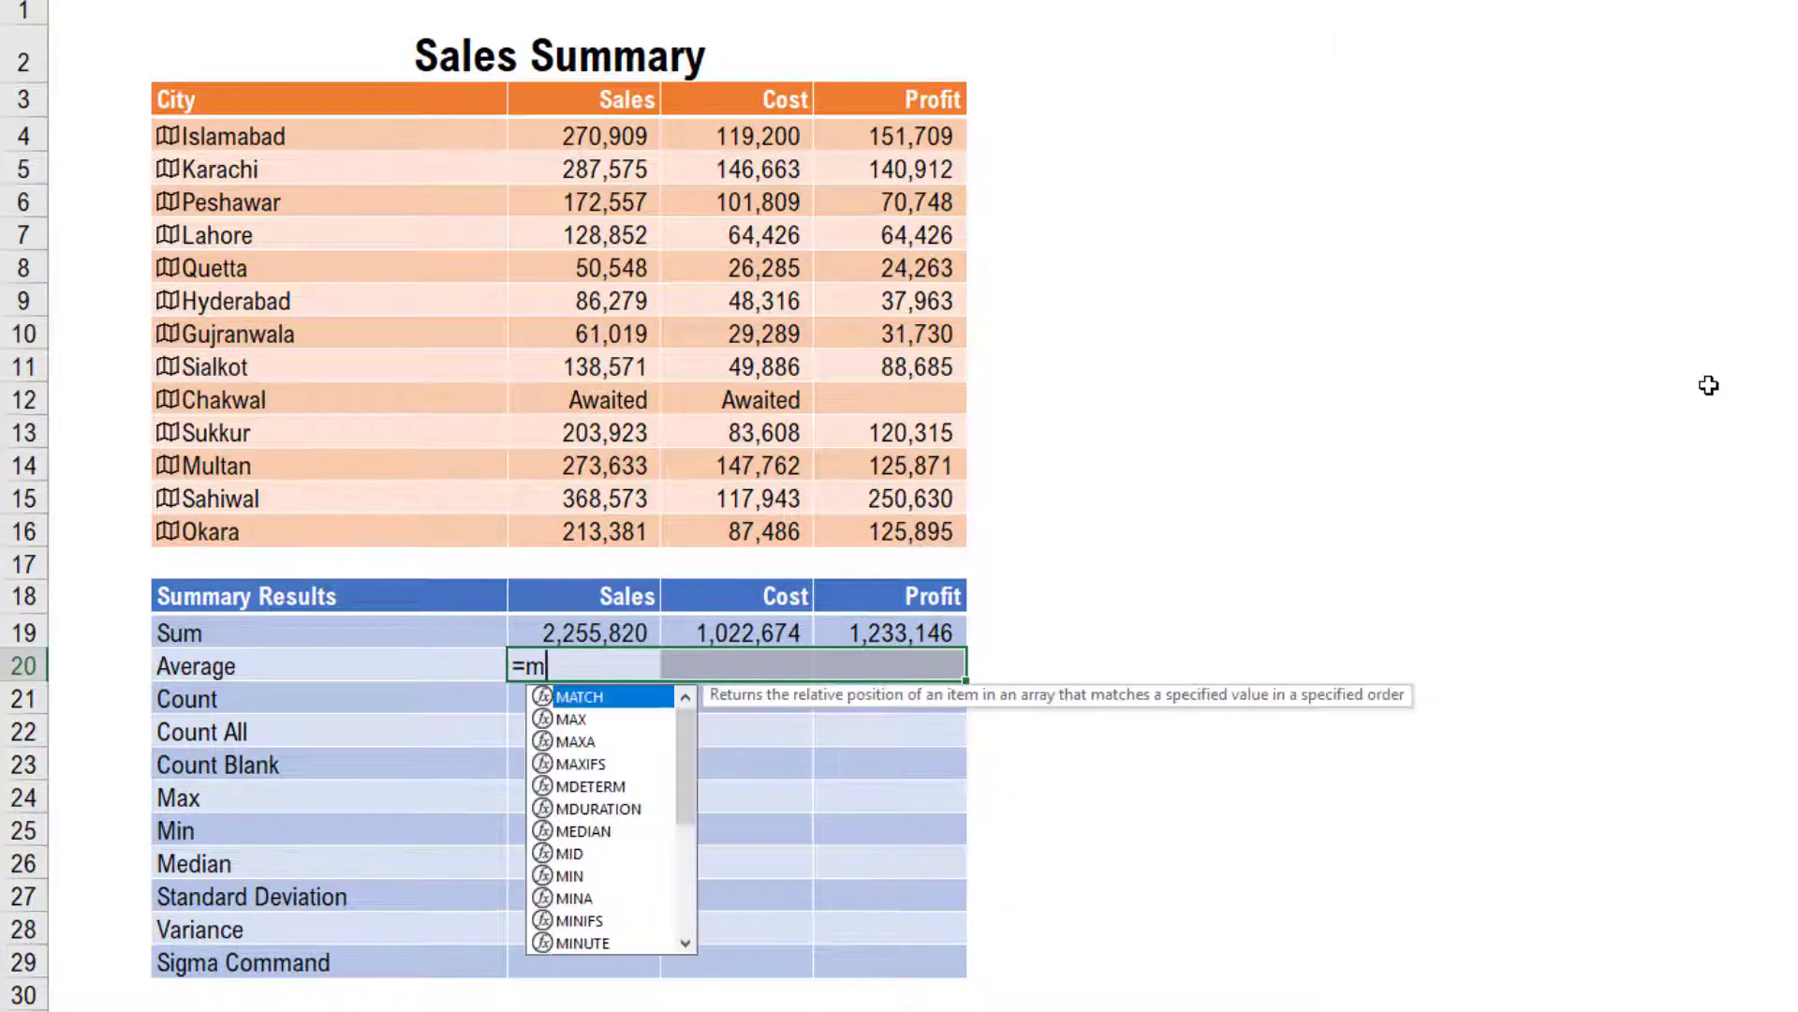
pyautogui.press('BackSpace')
pyautogui.write('ave')
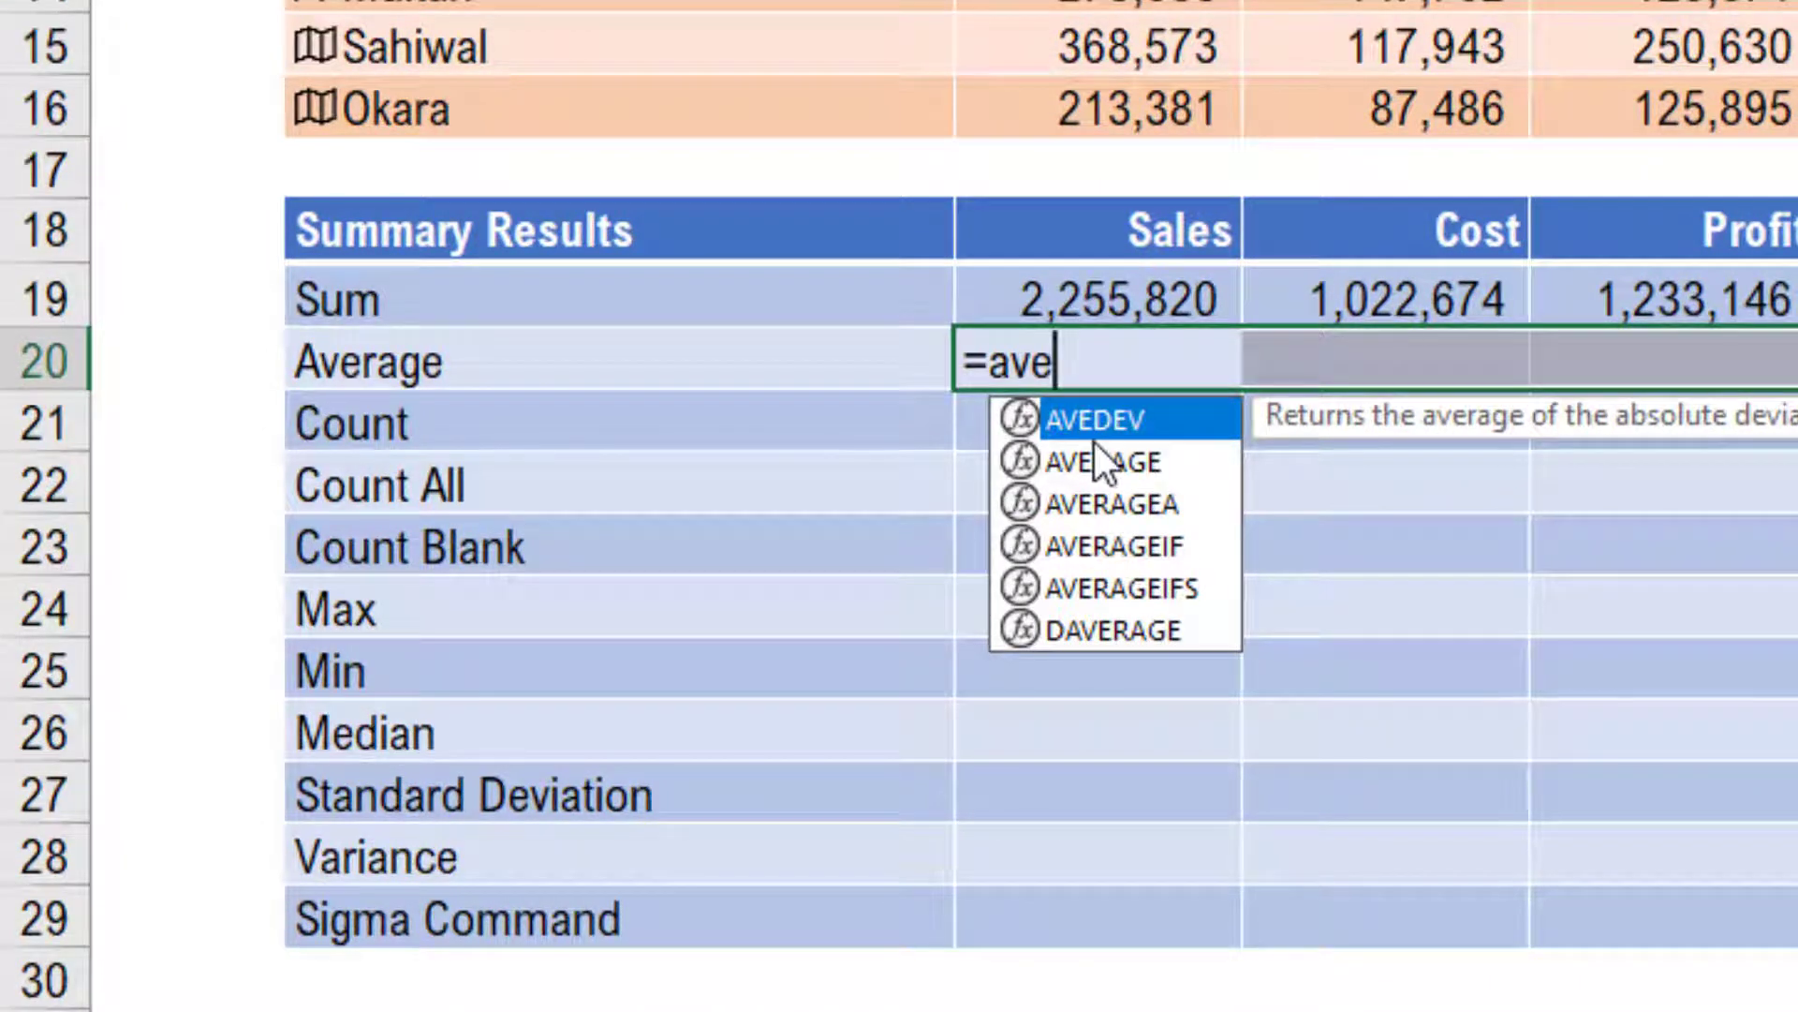
pyautogui.click(1143, 463)
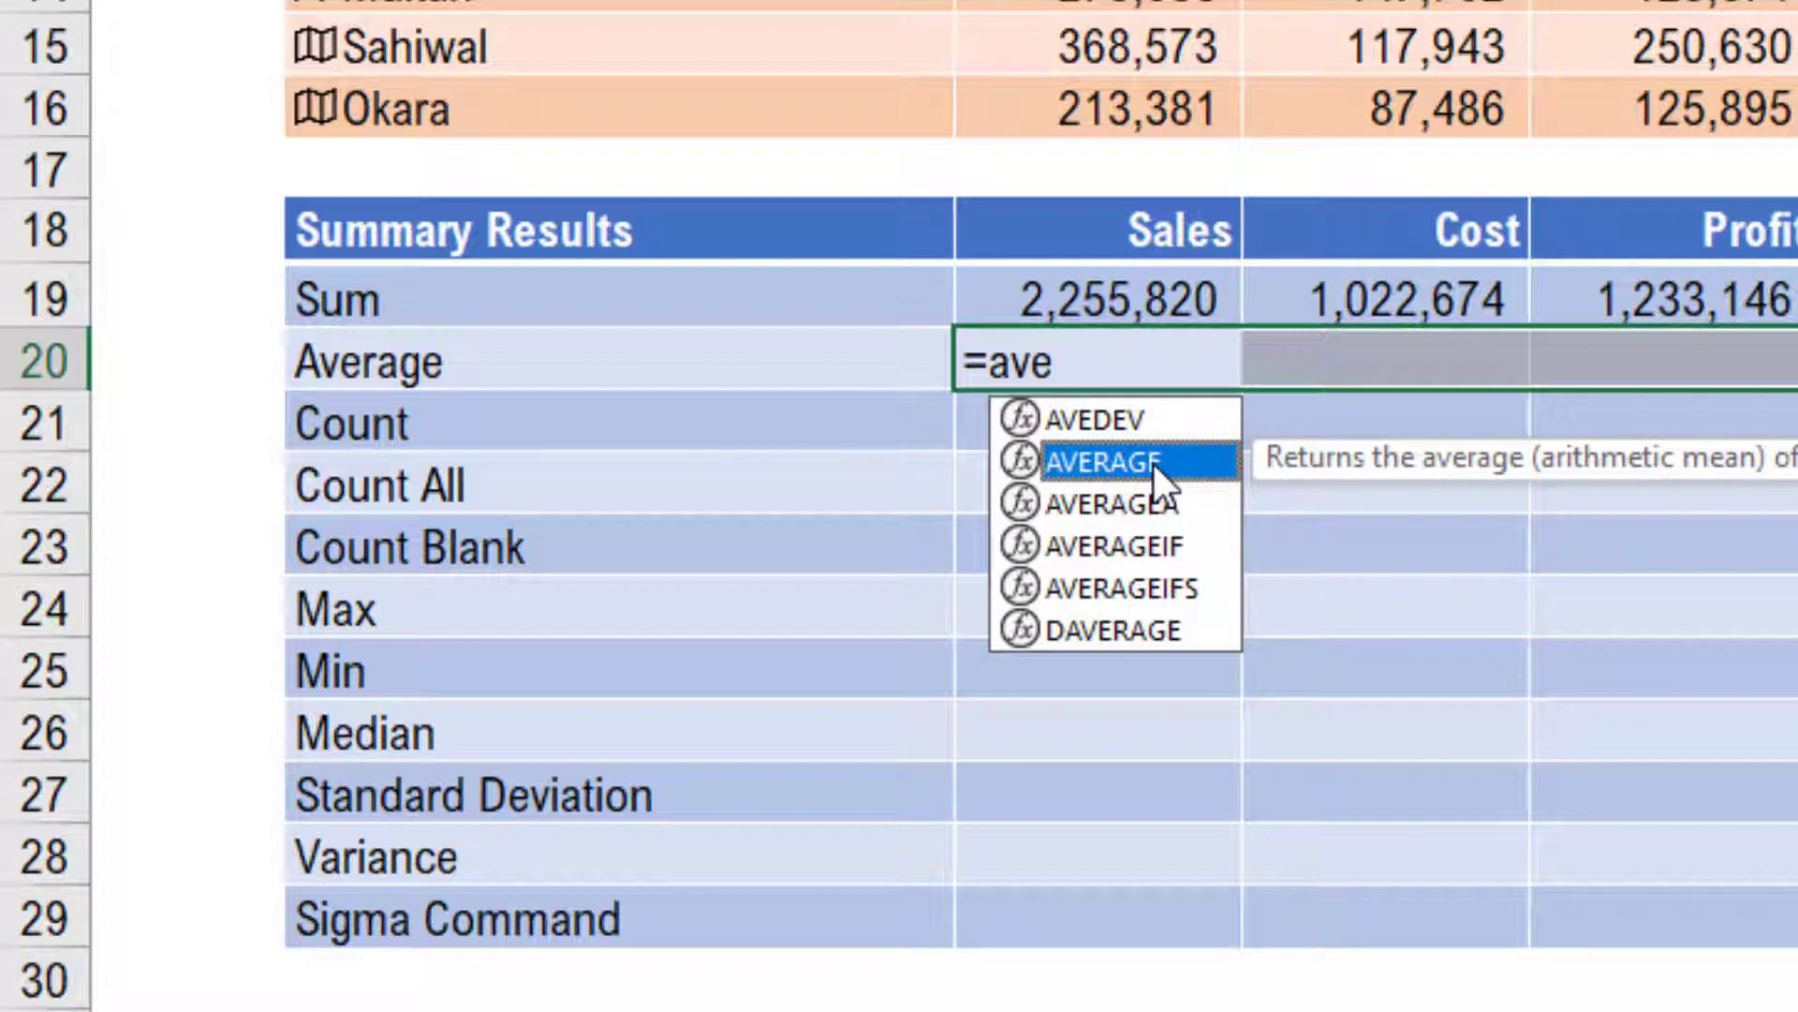
# - Look through the suggested functions matching "ave", from AVEDEV to DAVERAGE, and return to AVERAGE
pyautogui.press('Up')
pyautogui.press('Down')
pyautogui.press('Down')
pyautogui.press('Down')
pyautogui.press('Down')
pyautogui.press('Down')
pyautogui.press('Up')
pyautogui.press('Up')
pyautogui.press('Up')
pyautogui.press('Up')
pyautogui.press('Up')
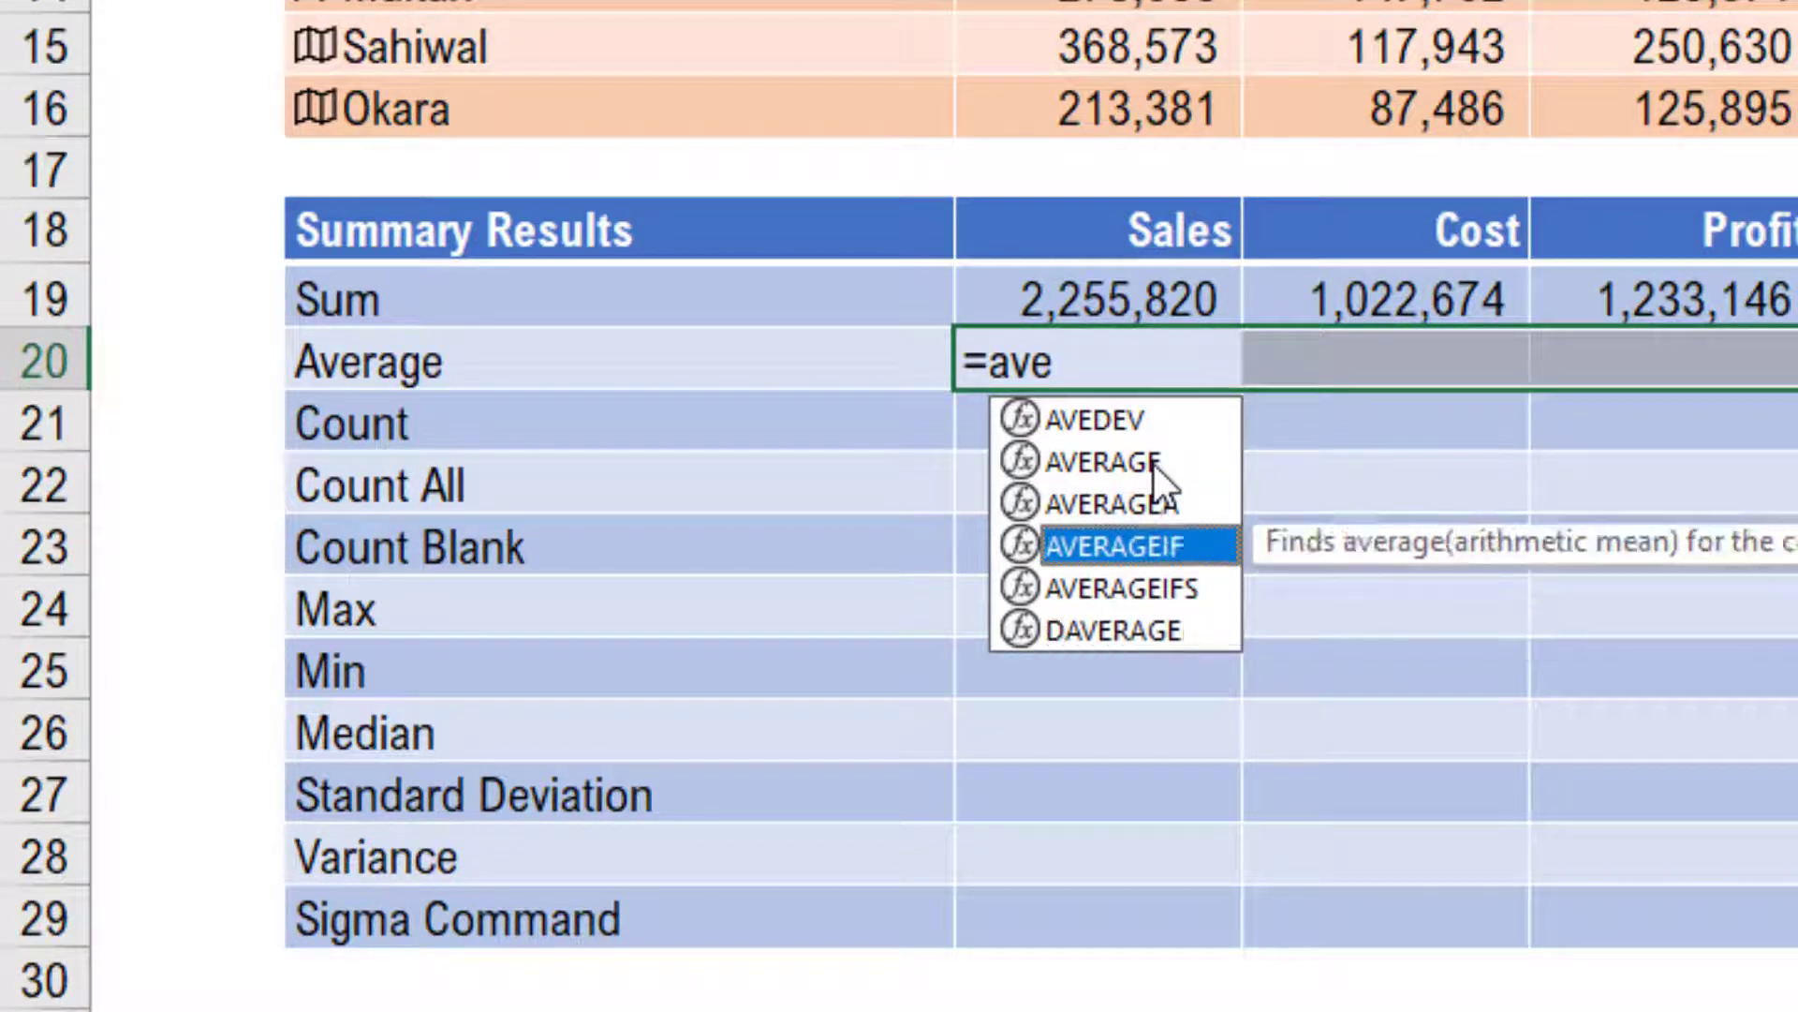
pyautogui.press('Down')
pyautogui.press('Down')
pyautogui.press('Down')
pyautogui.press('Down')
pyautogui.press('Down')
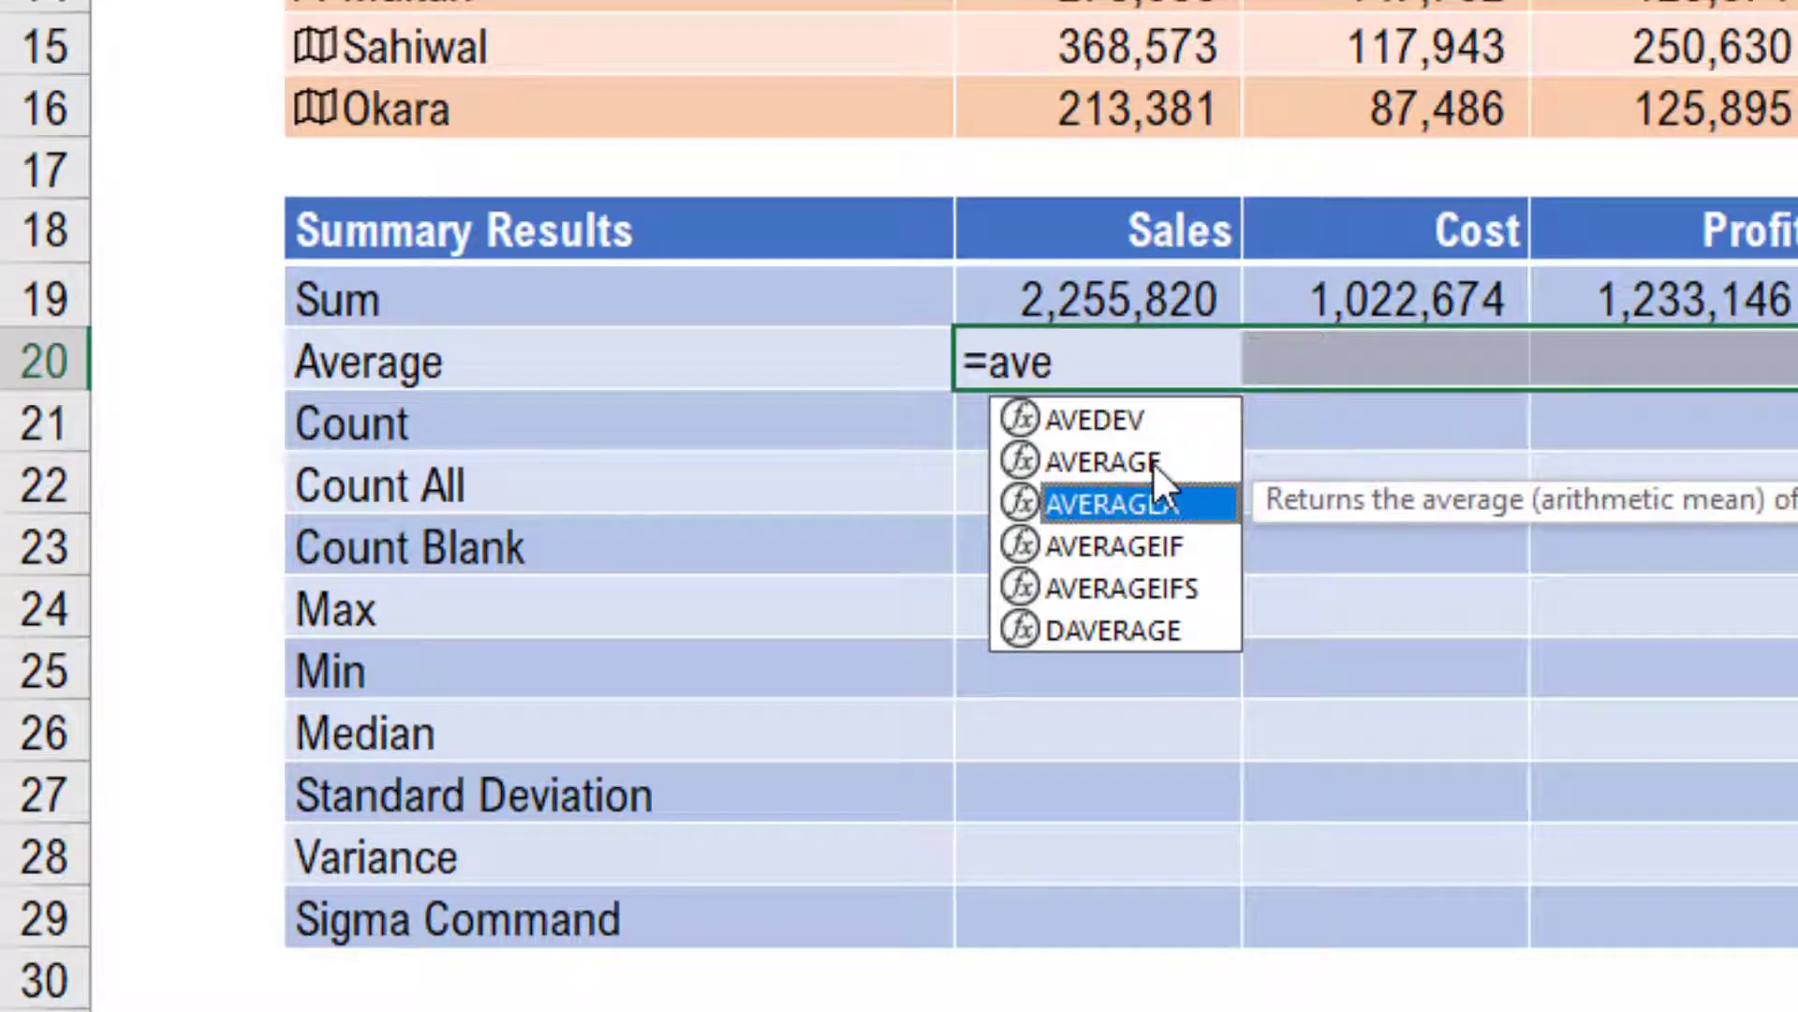
pyautogui.press('Up')
pyautogui.press('Up')
pyautogui.press('Up')
pyautogui.press('Up')
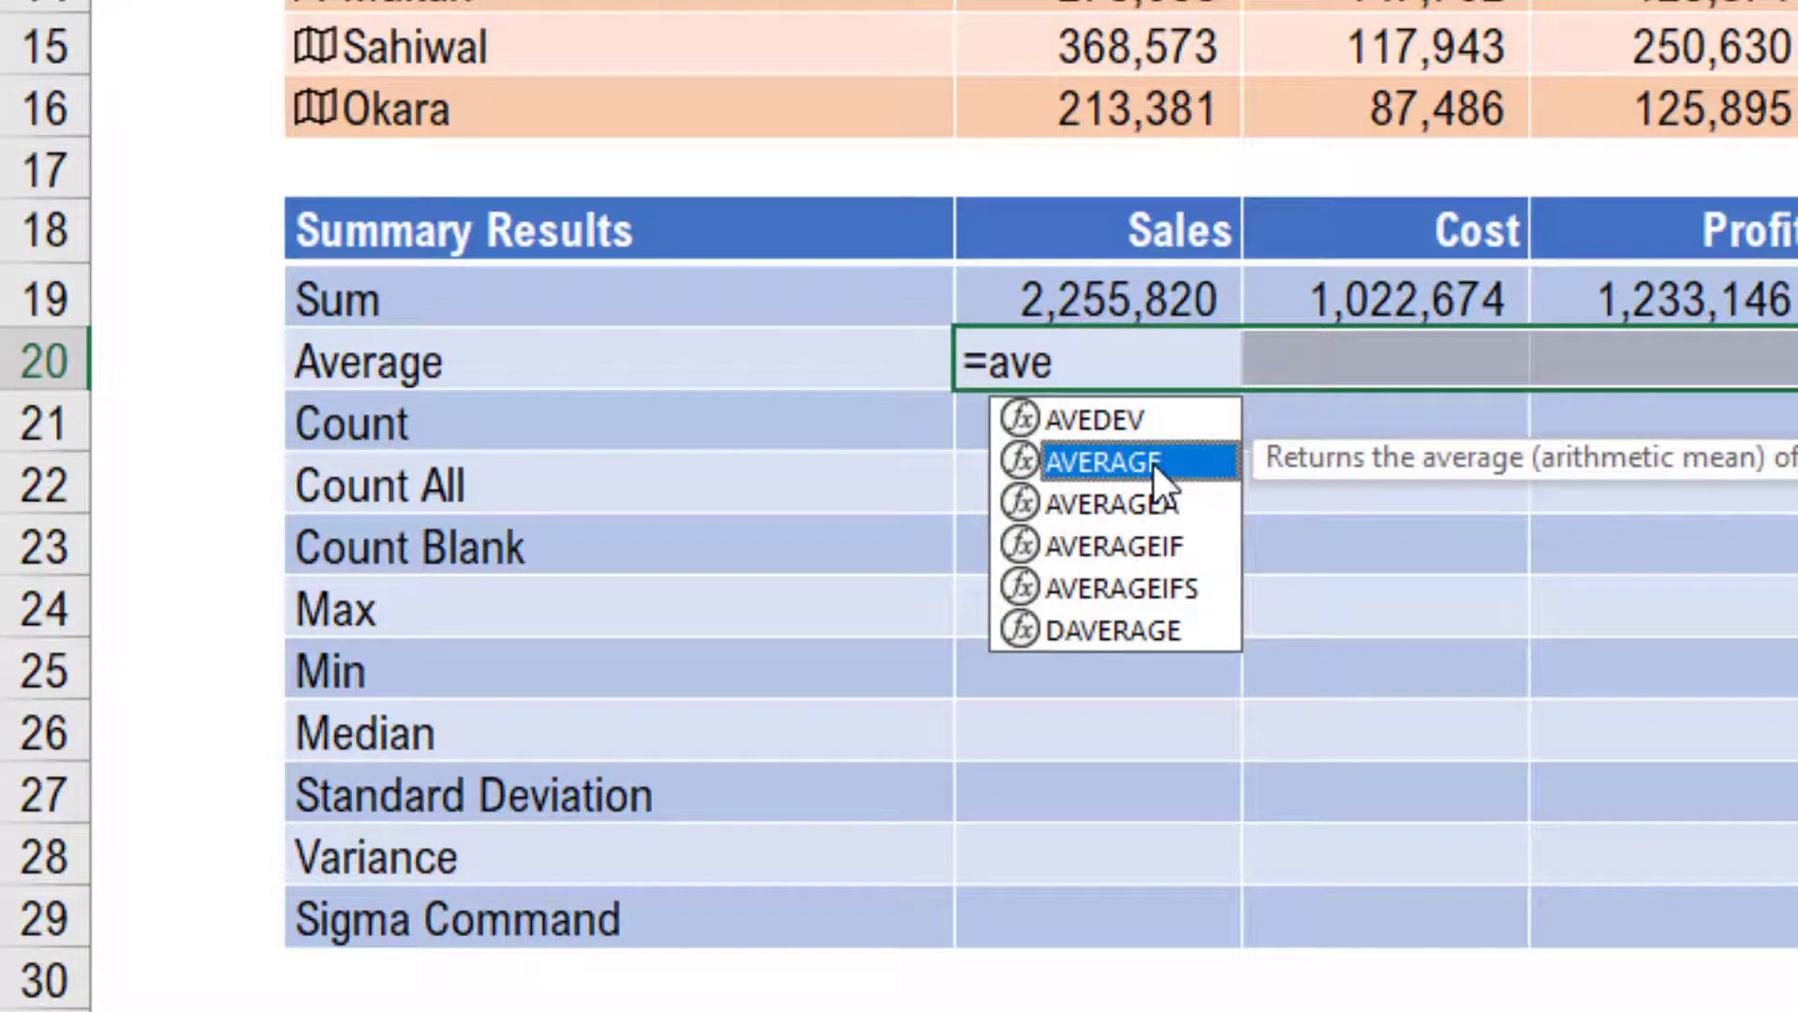
pyautogui.press('Up')
pyautogui.press('Down')
# - Complete the formula as AVERAGE of the Sales range C4:C16 and fill it across C20:E20
pyautogui.press('Tab')
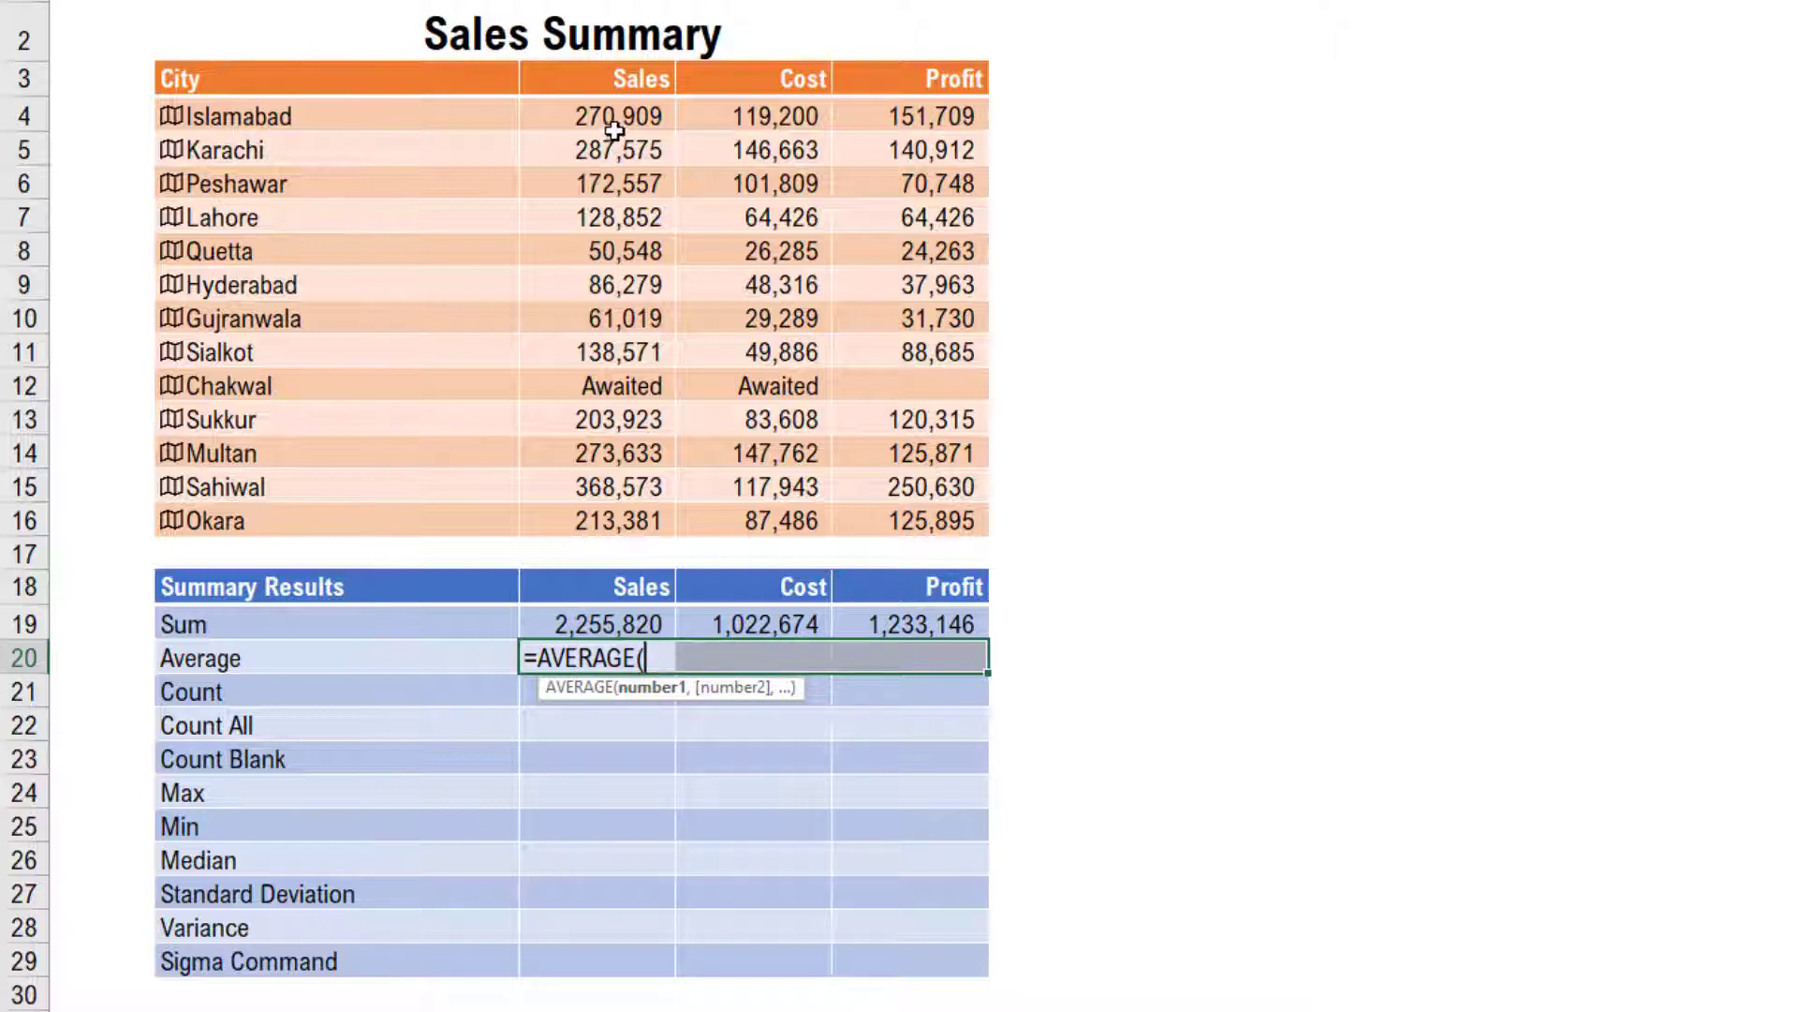
pyautogui.moveTo(619, 123); pyautogui.dragTo(613, 527)
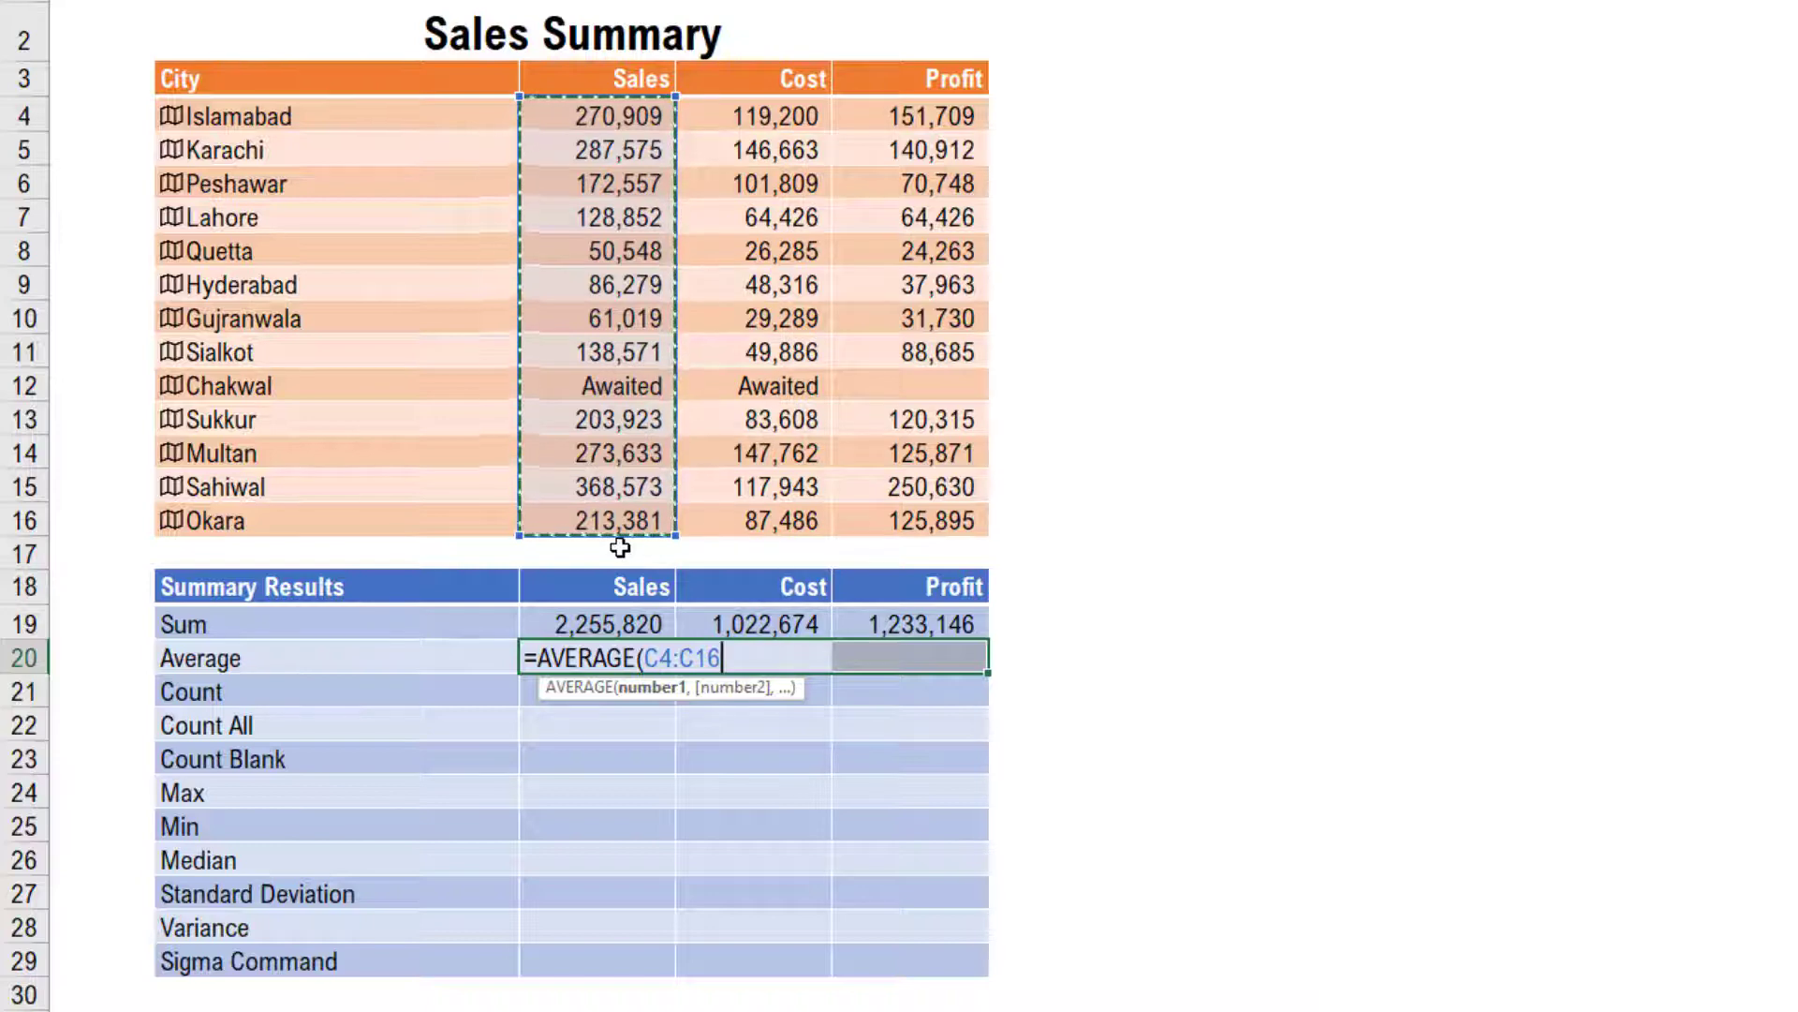
pyautogui.hotkey('ctrl', 'Return')
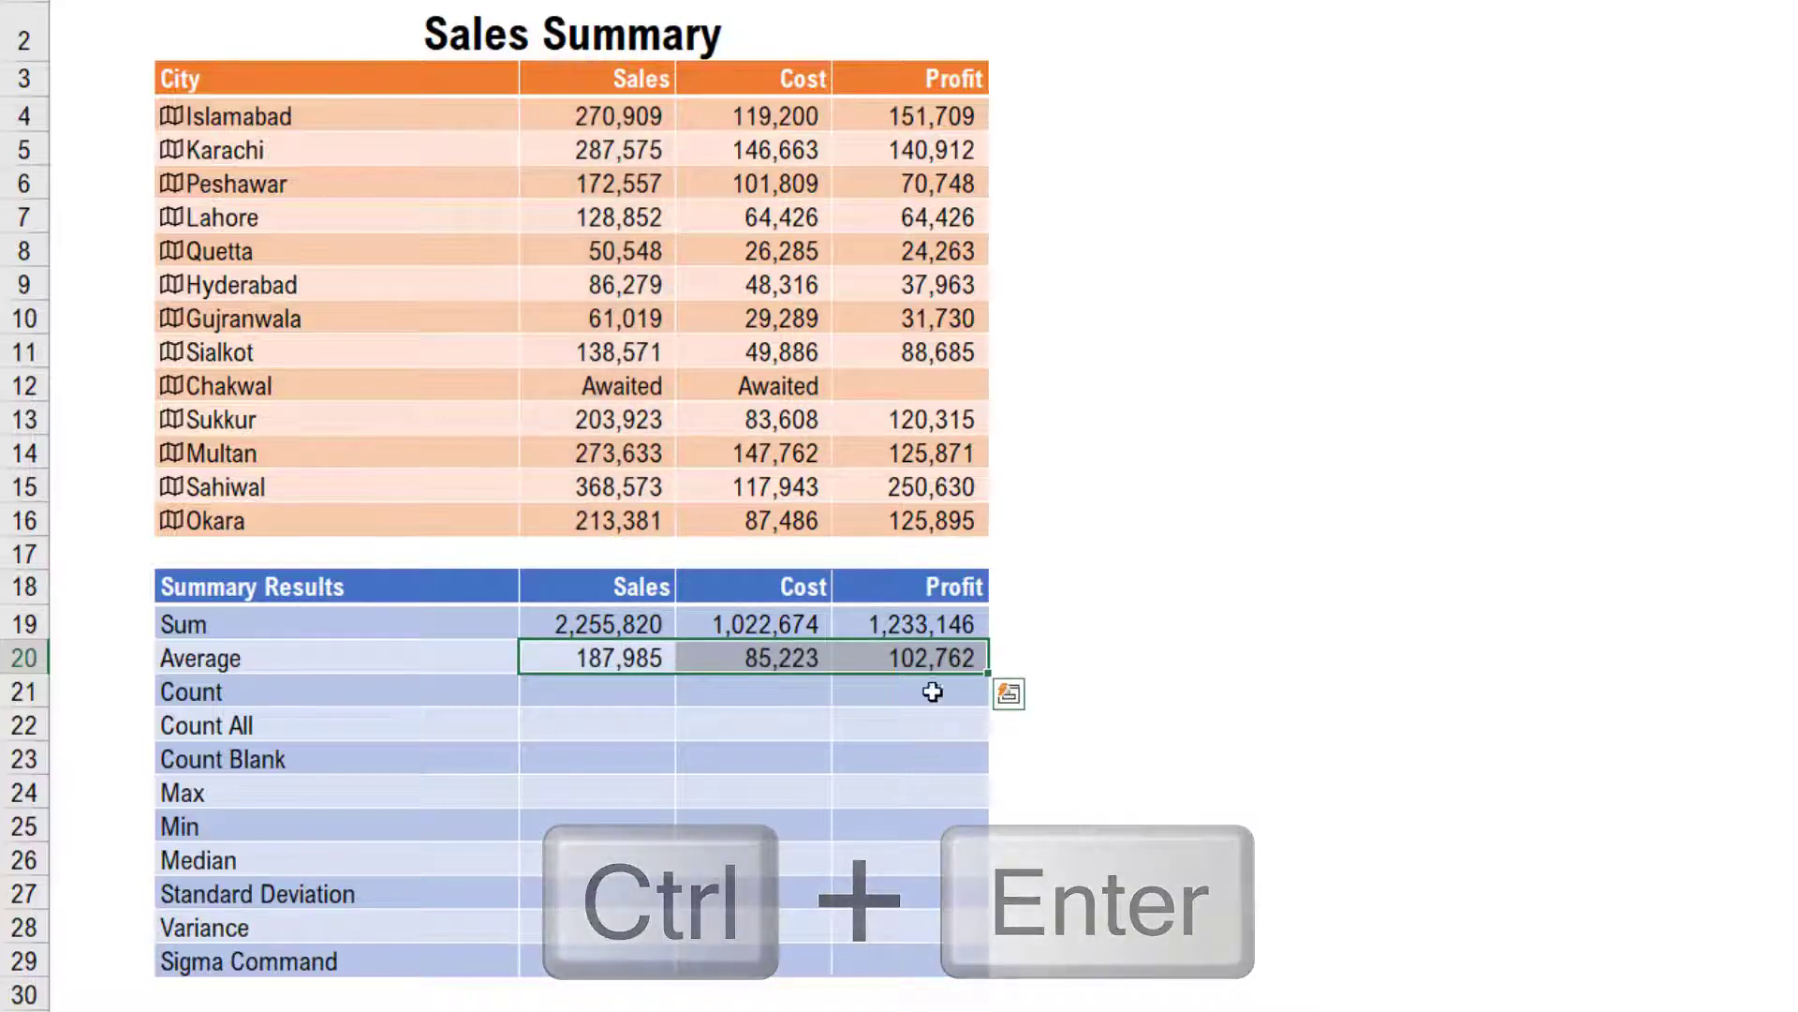
# - Check the Sales, Cost and Profit averages in C20:E20 against the Sales range C4:C16, ending on the Sales count cell C21
pyautogui.click(626, 660)
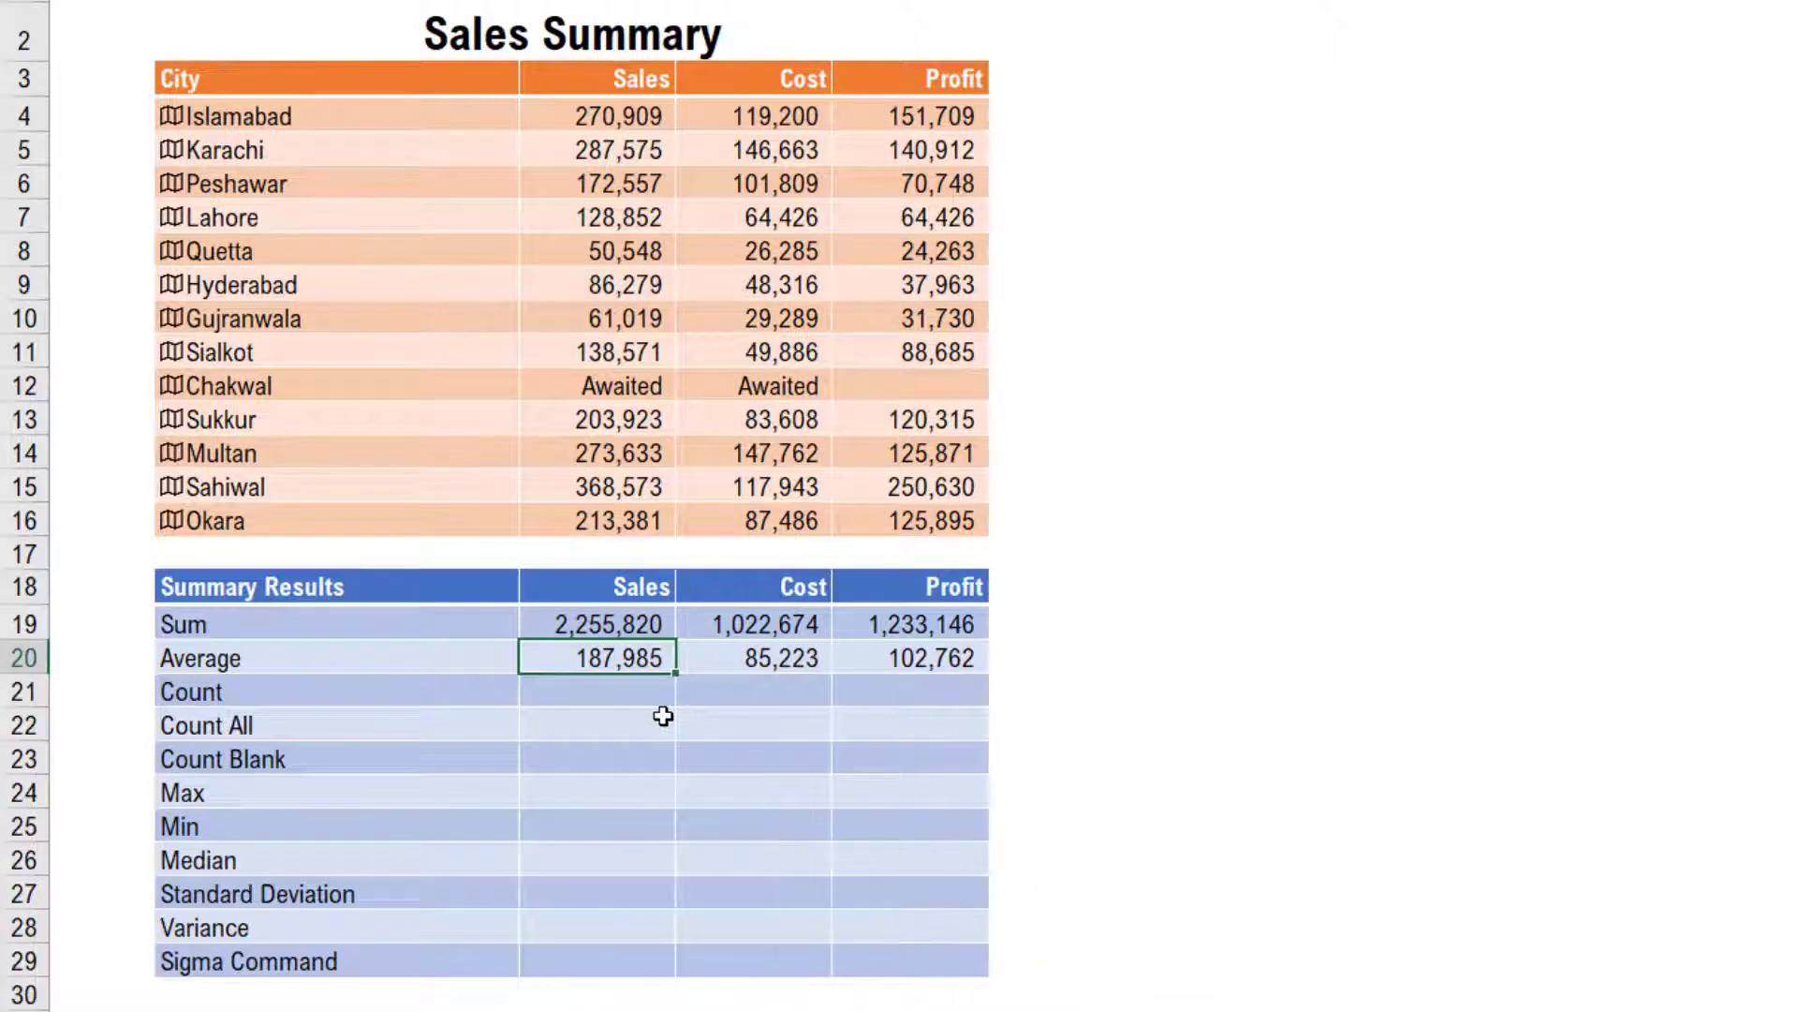
pyautogui.click(773, 662)
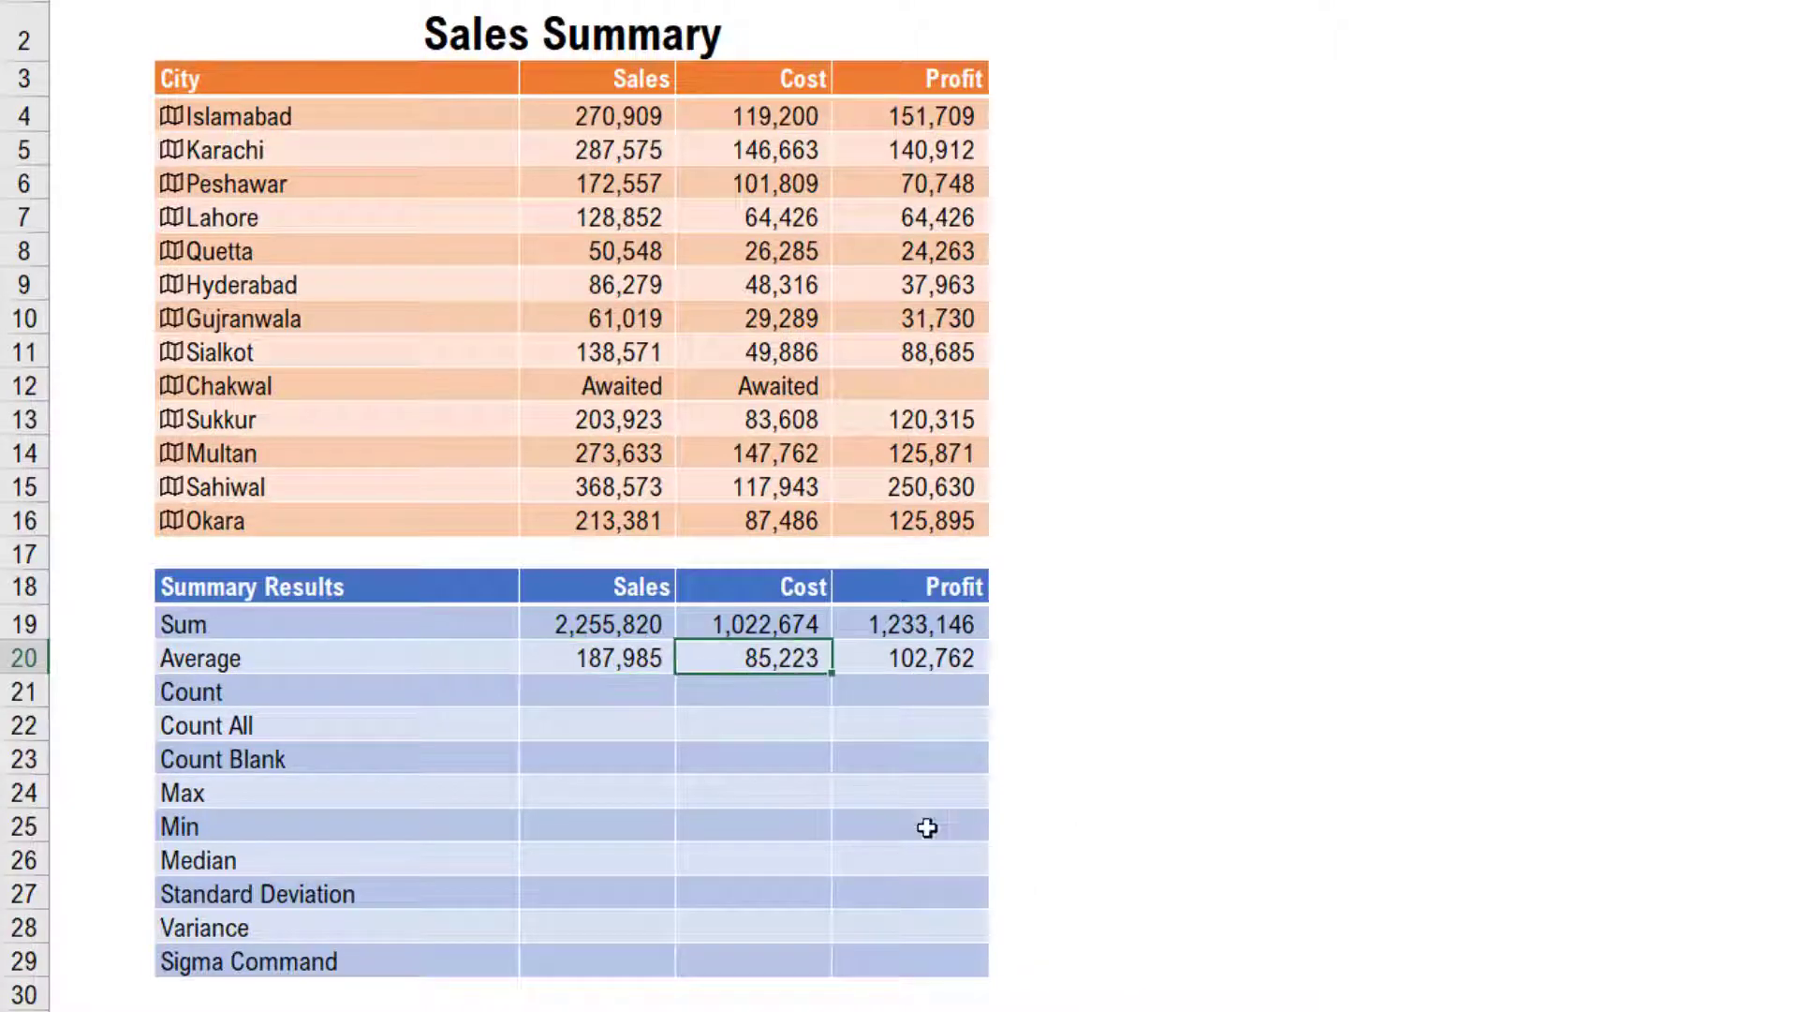
pyautogui.click(928, 657)
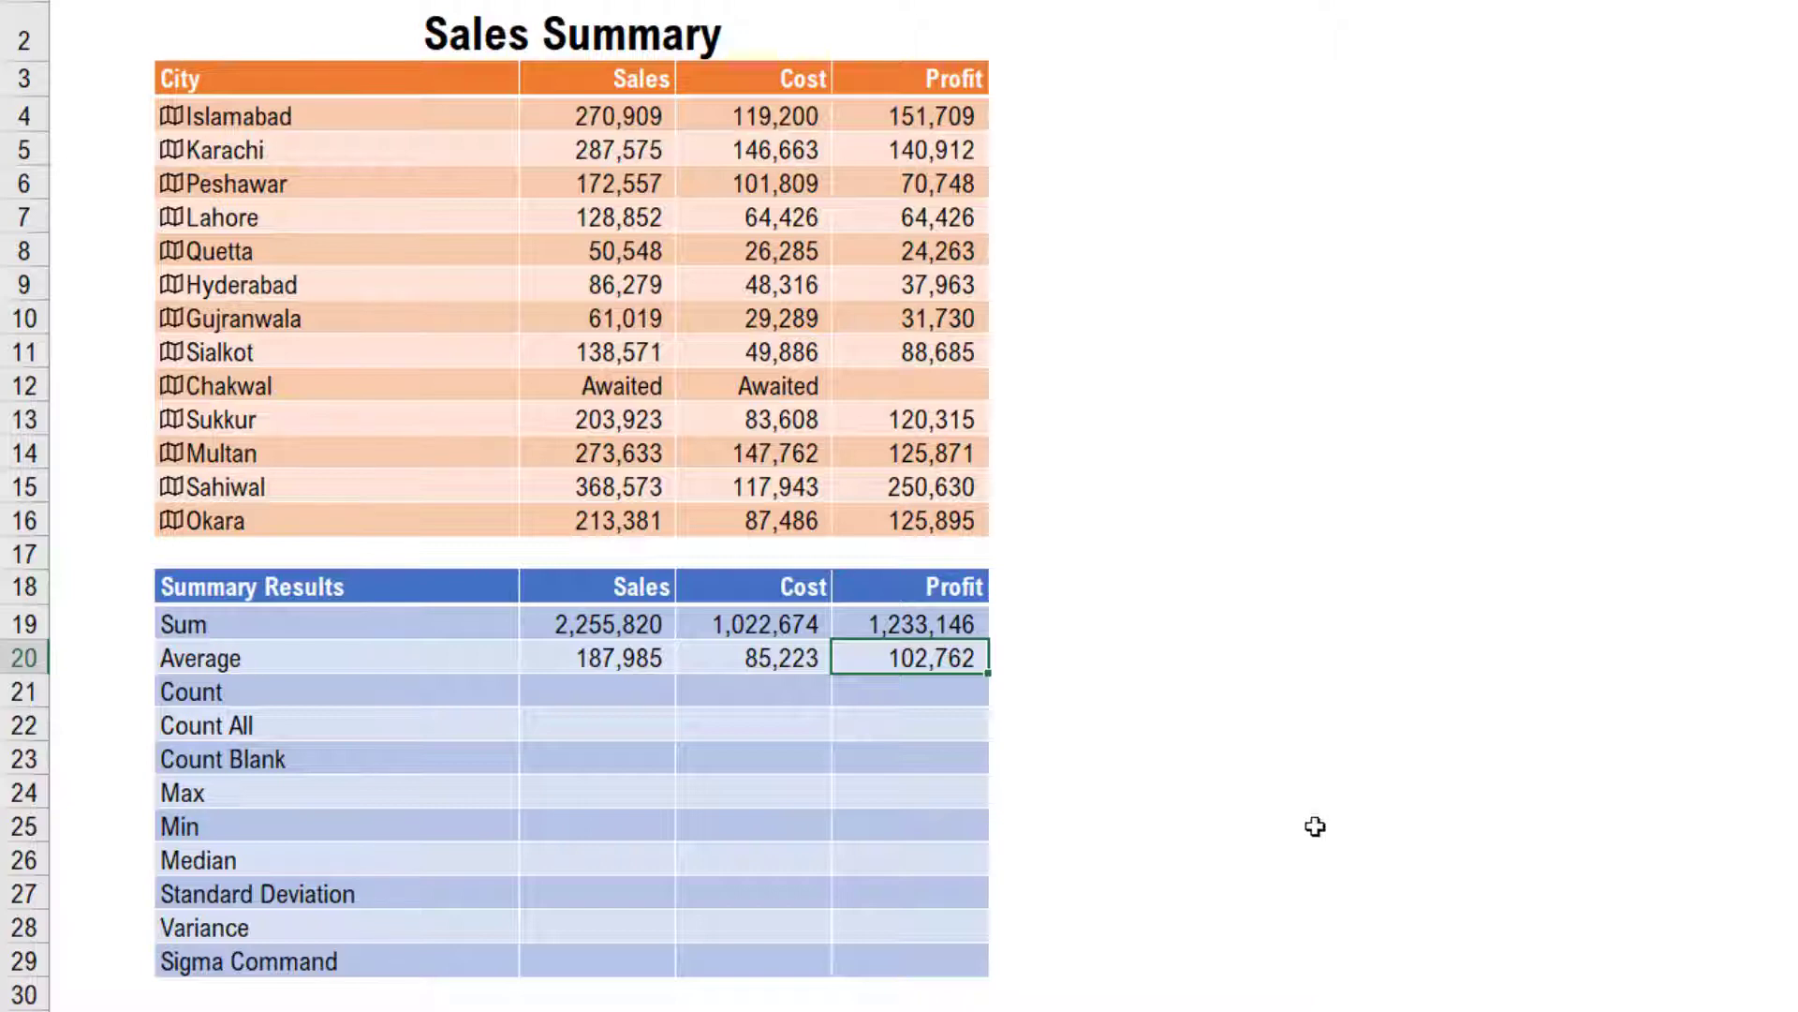
pyautogui.moveTo(630, 667); pyautogui.dragTo(914, 663)
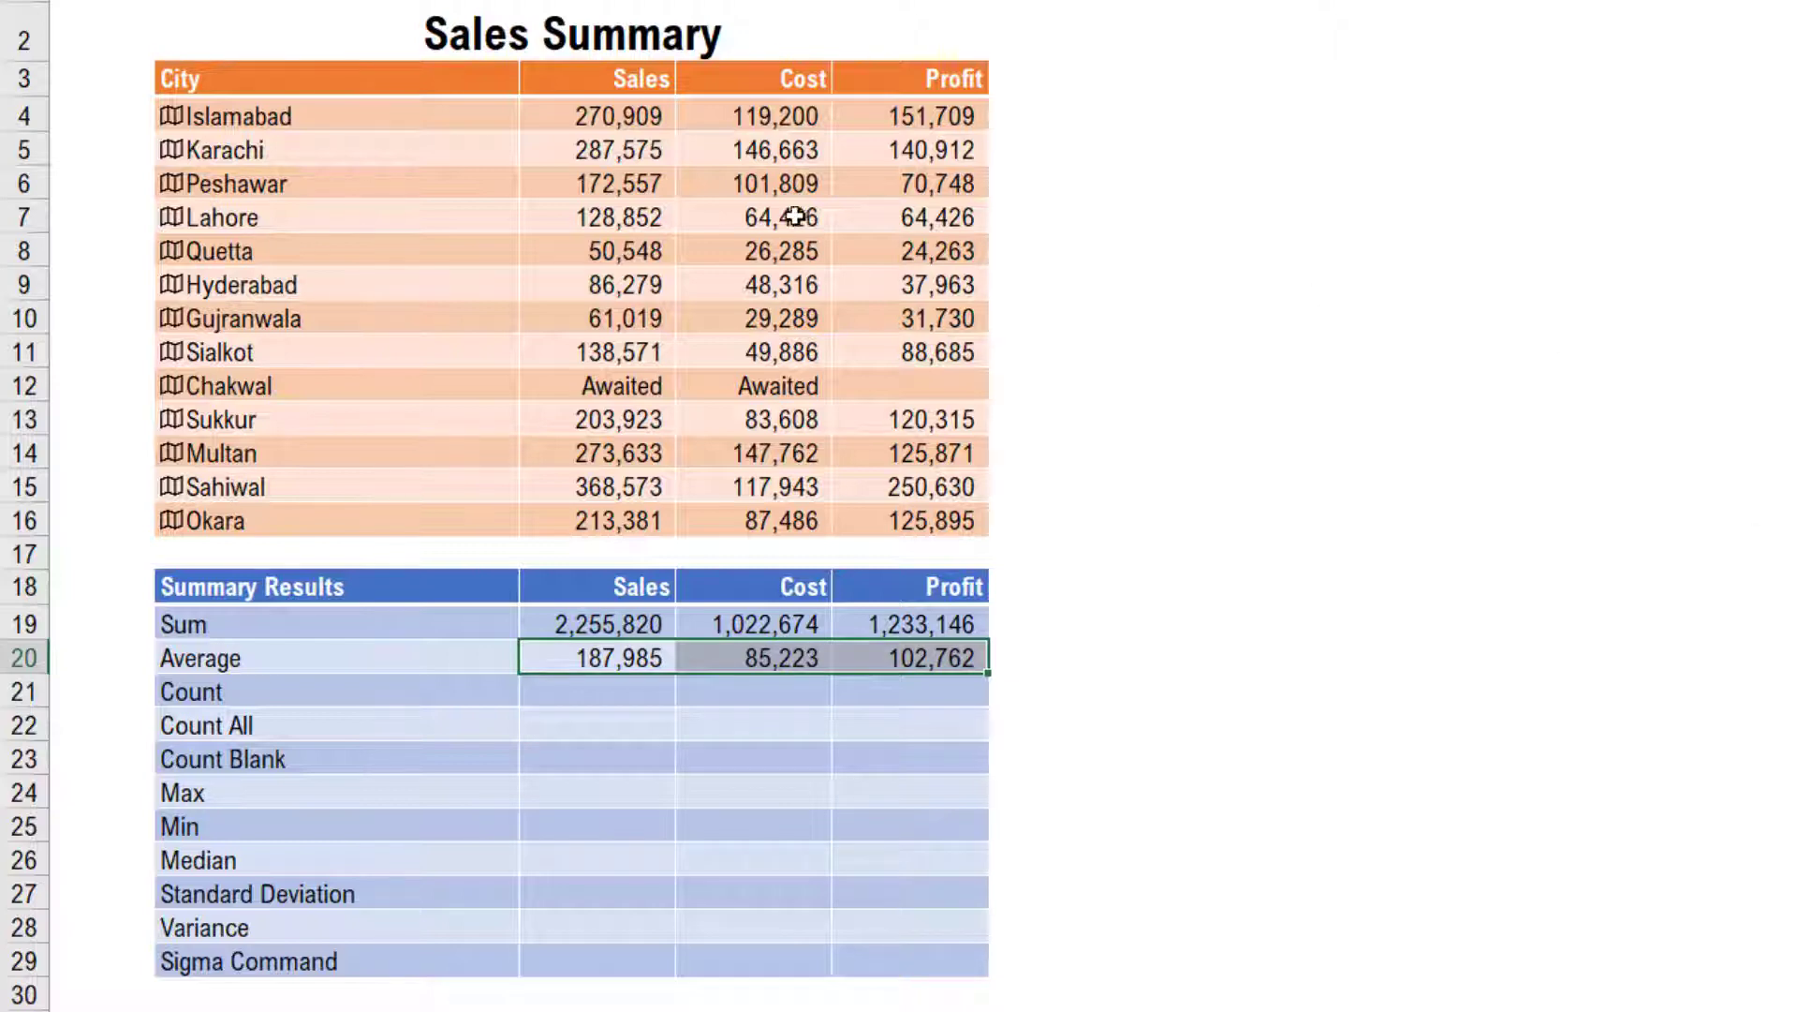
pyautogui.moveTo(625, 121); pyautogui.dragTo(633, 518)
pyautogui.click(602, 691)
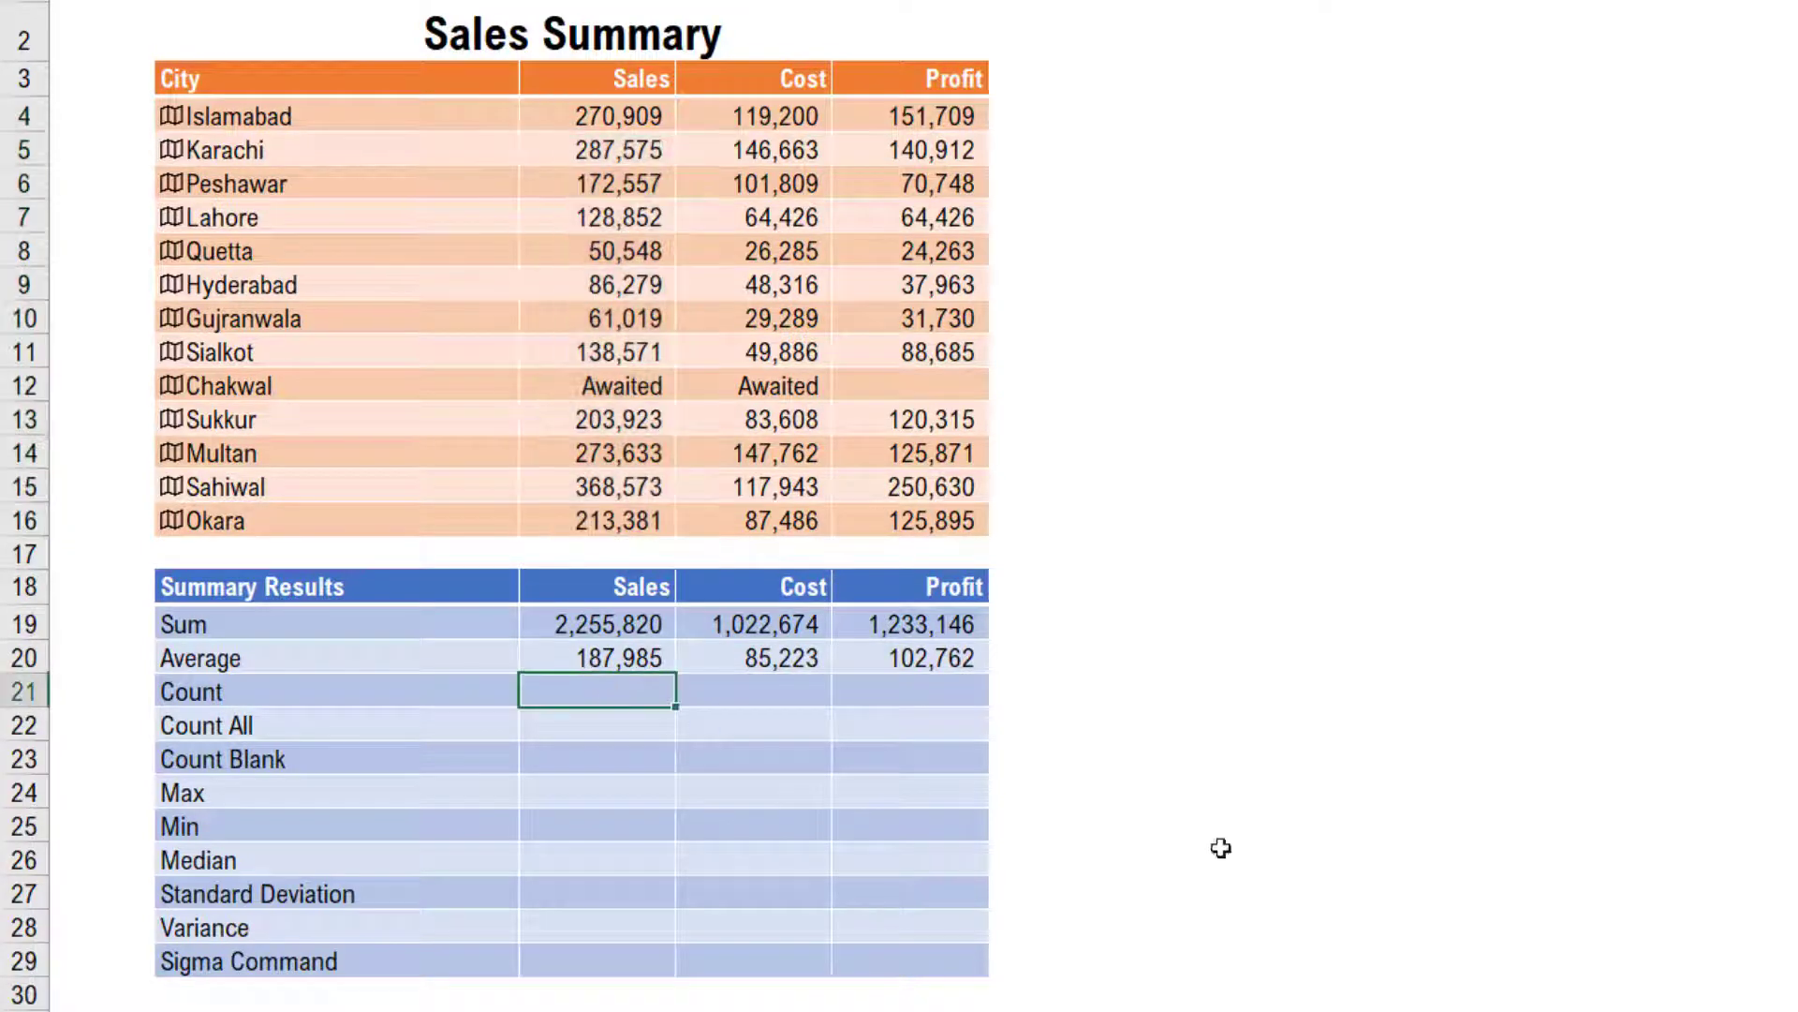
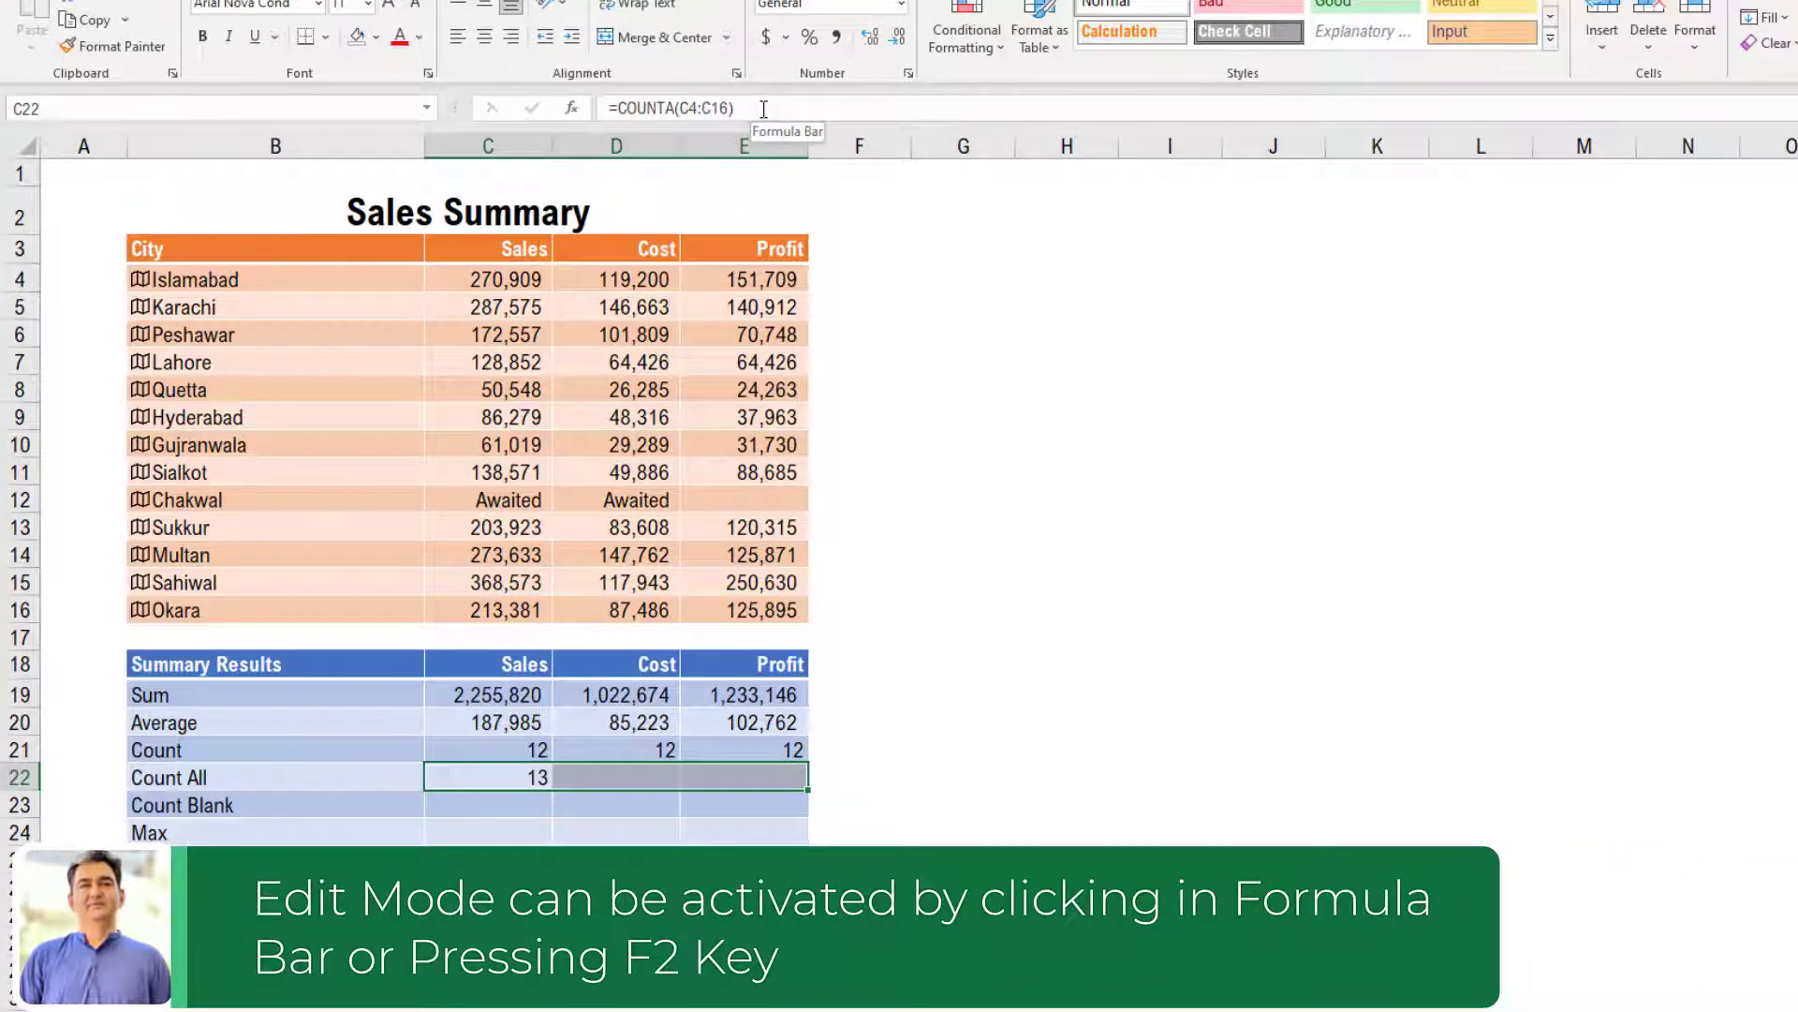
# - Fill the Count All formula =COUNTA(C4:C16) from C22 across C22:E22
pyautogui.press('F2')
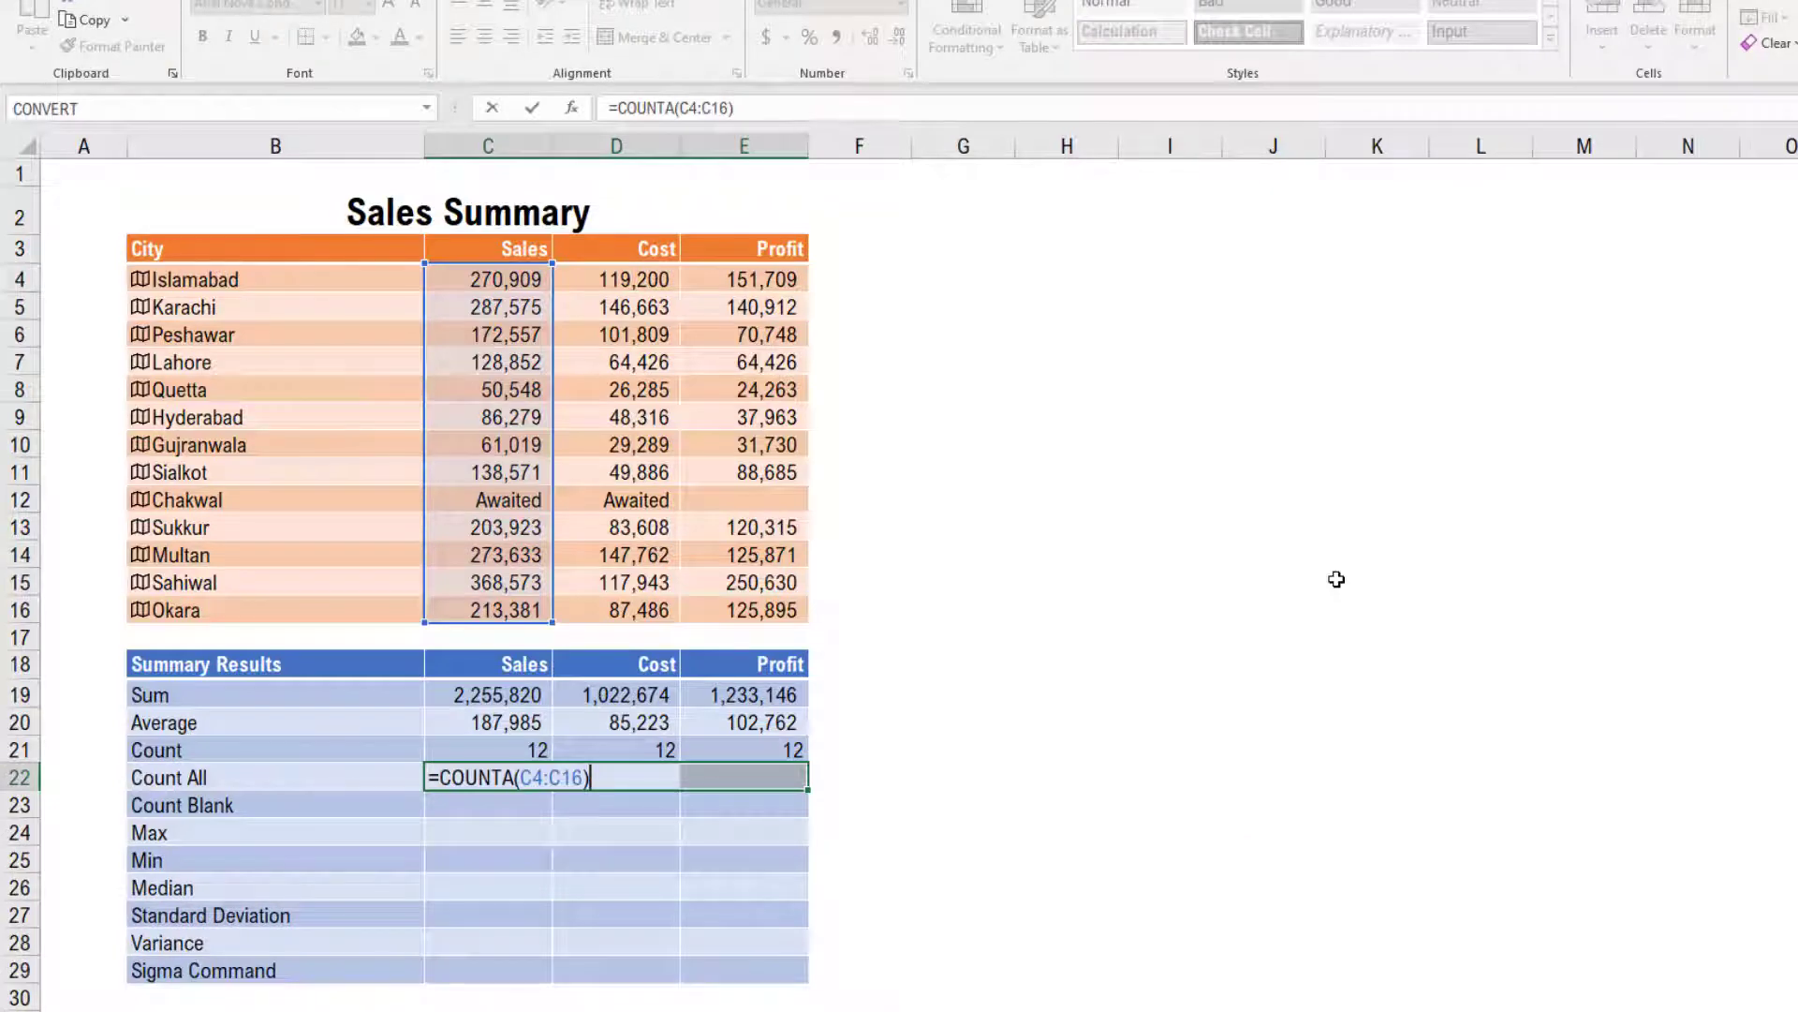
pyautogui.hotkey('ctrl', 'Return')
pyautogui.click(979, 714)
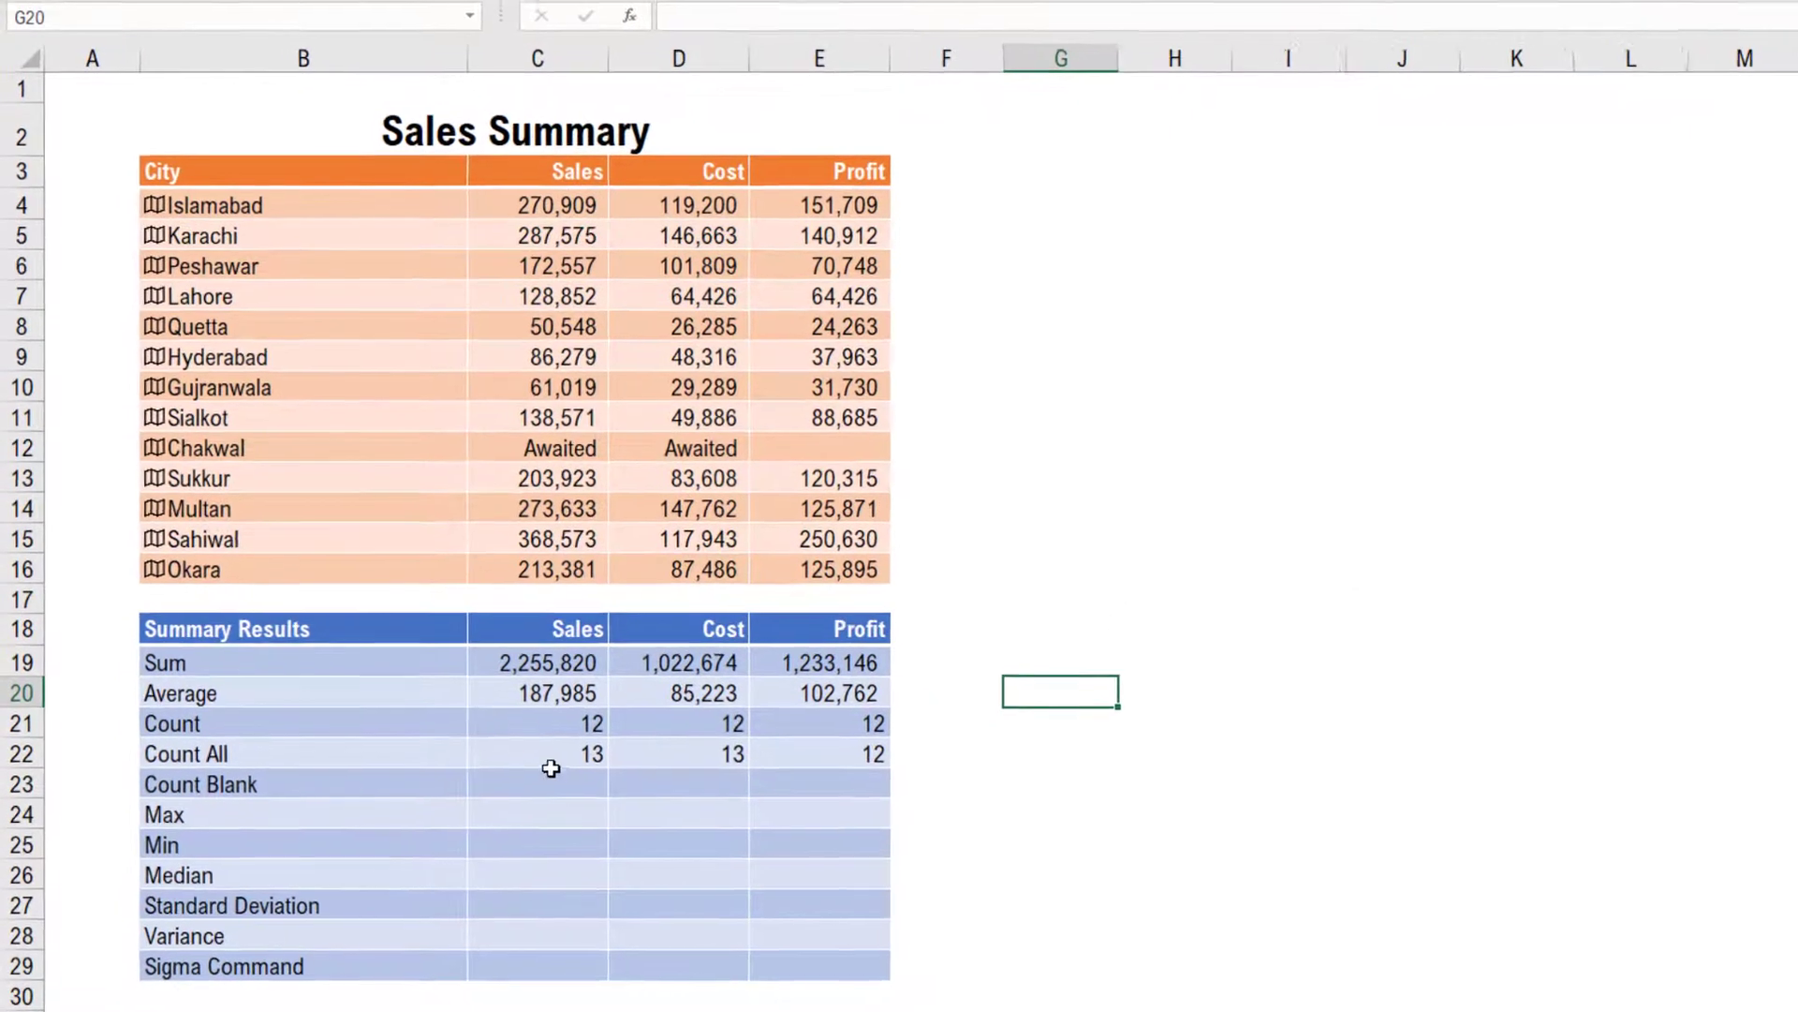
# - Compare the Count All results in C22:E22 with Chakwal's cost and profit cells D12 and E12
pyautogui.moveTo(550, 760); pyautogui.dragTo(787, 755)
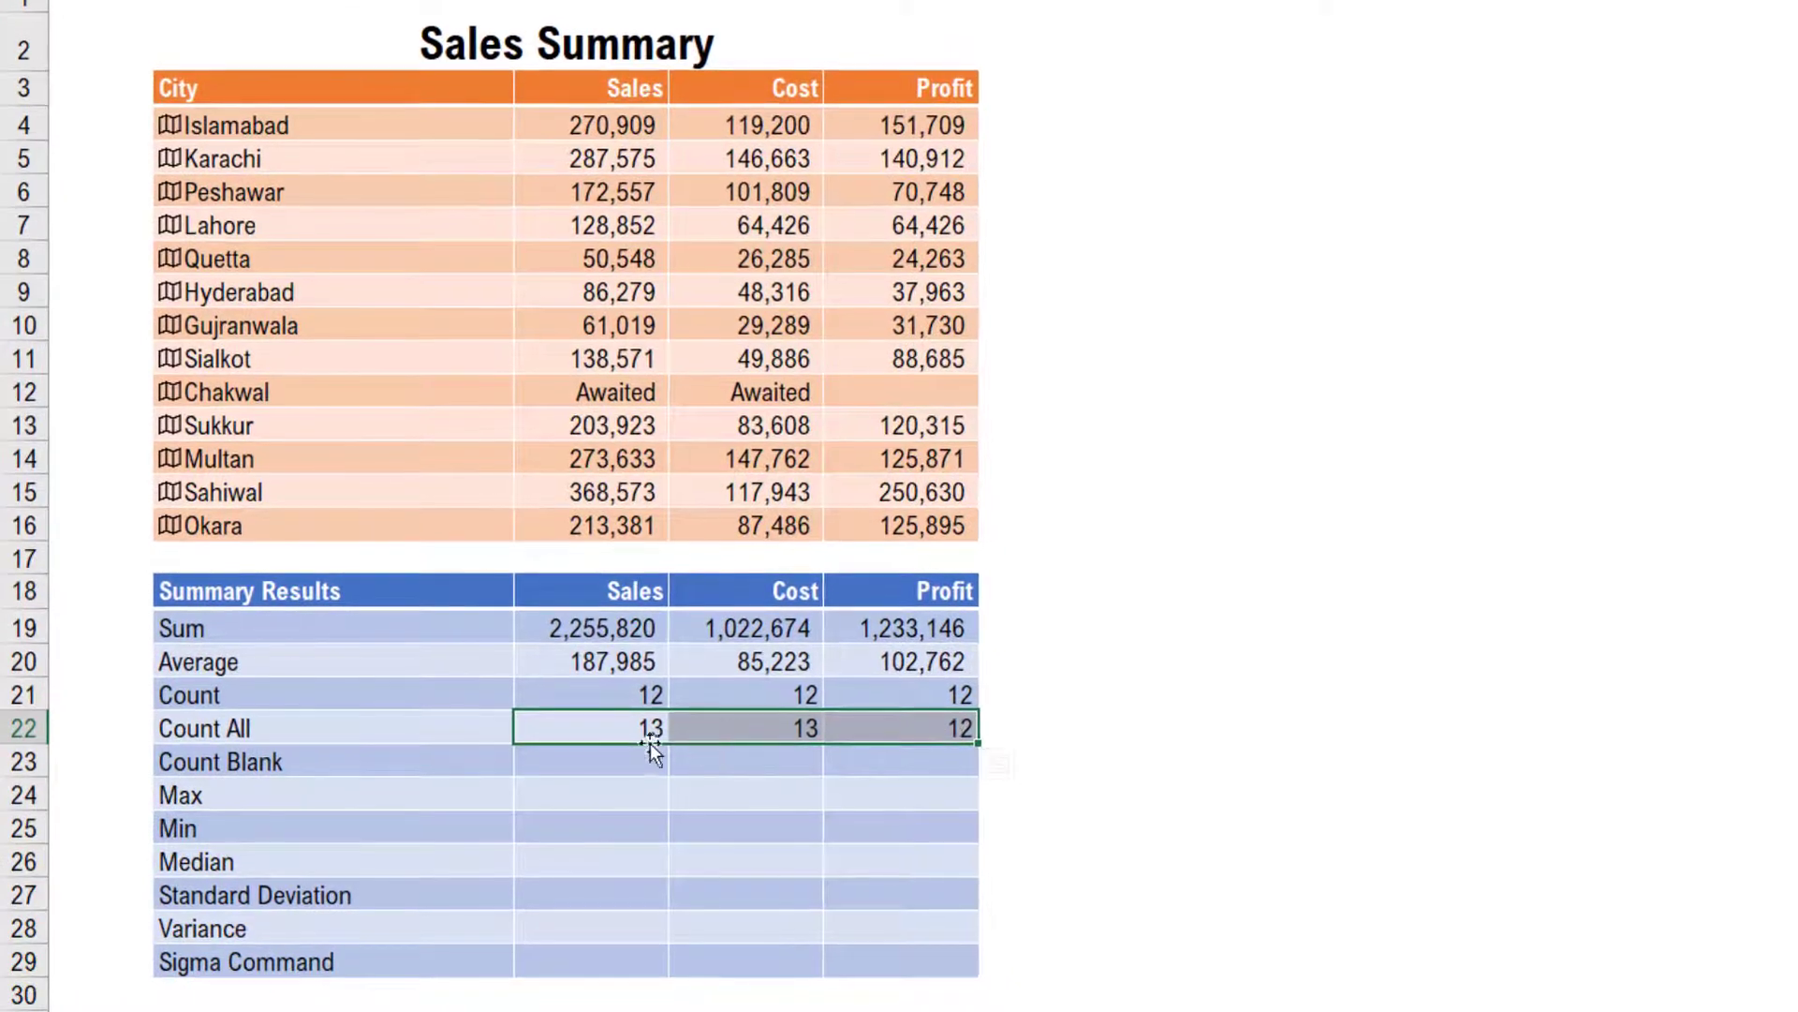
pyautogui.click(626, 728)
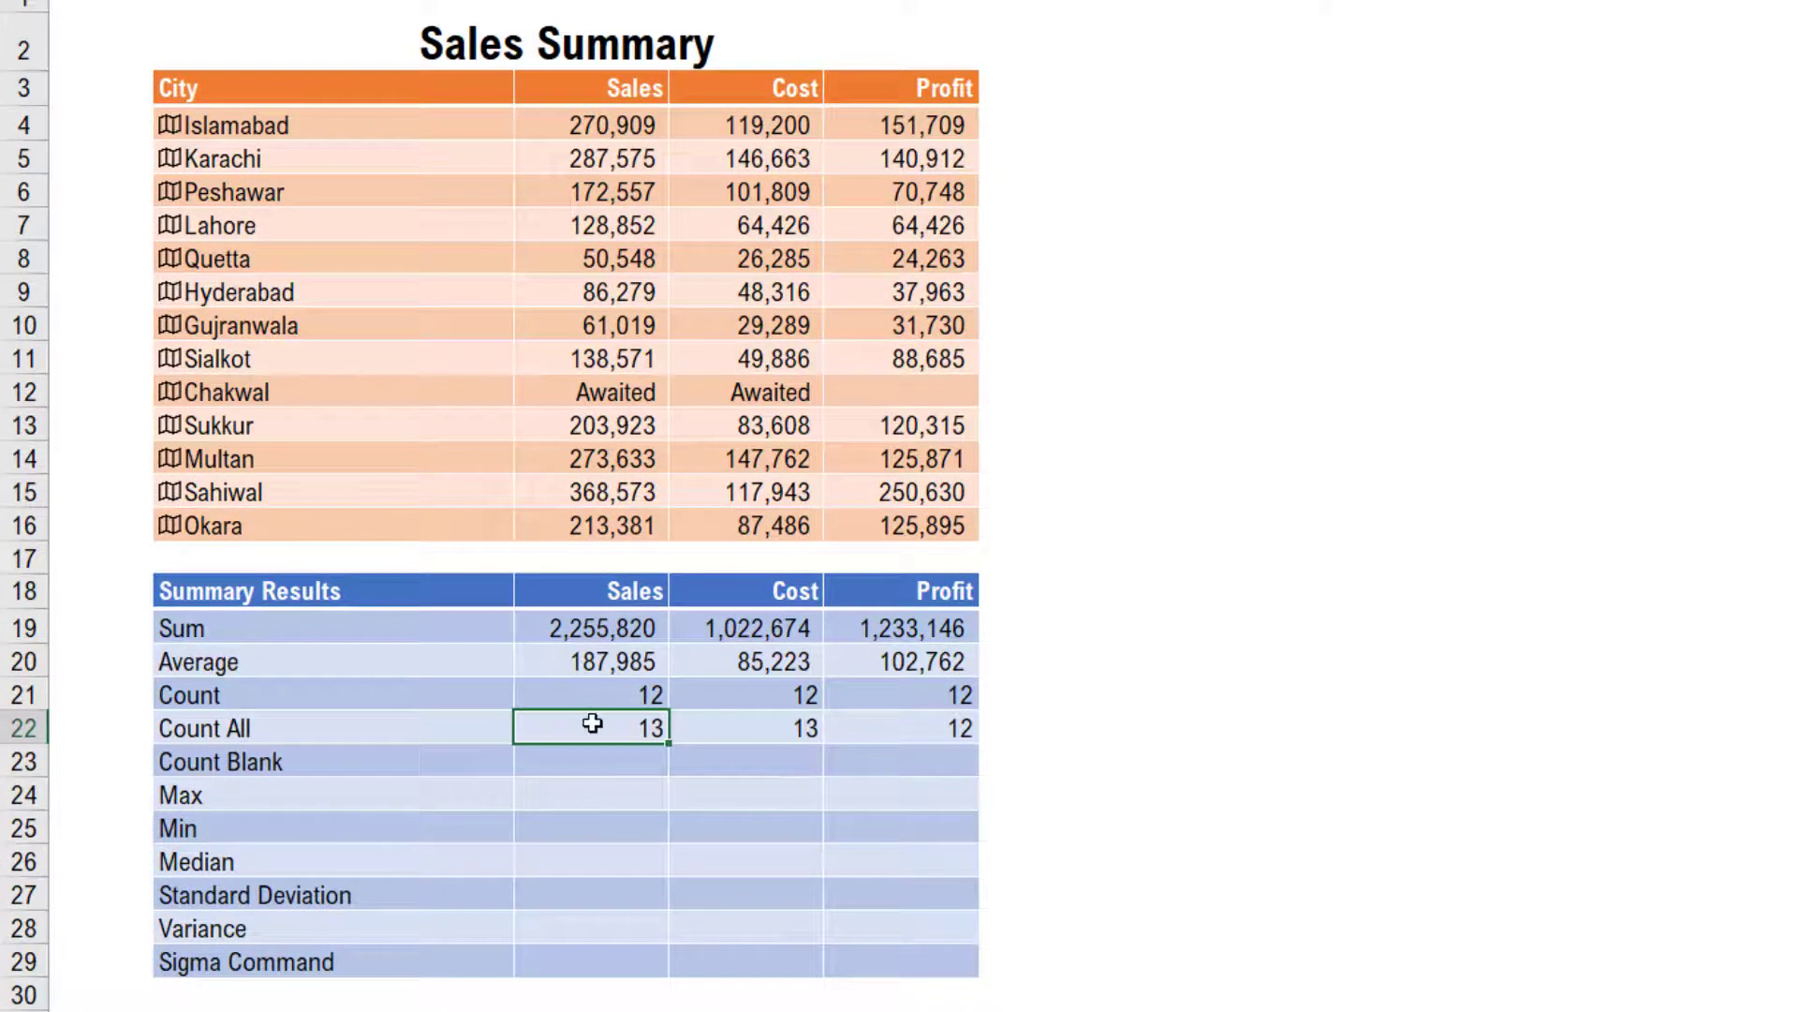
pyautogui.click(798, 731)
pyautogui.click(779, 394)
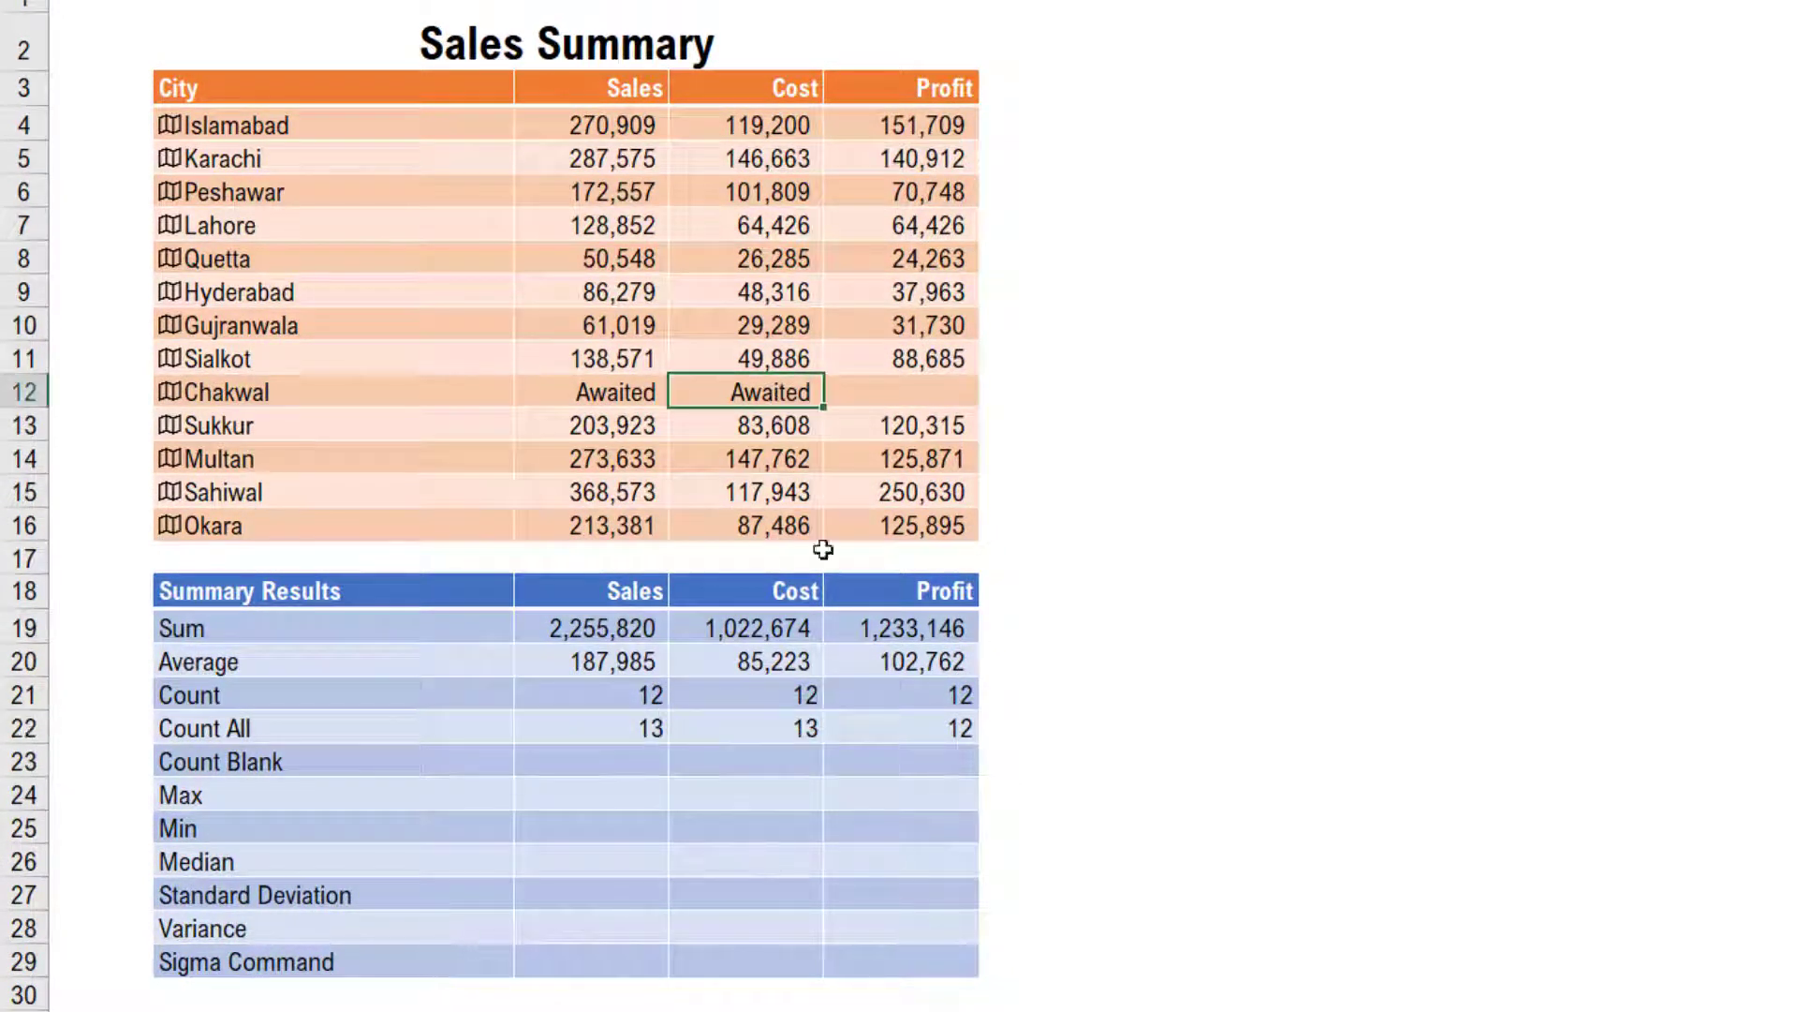
pyautogui.click(927, 727)
pyautogui.click(956, 393)
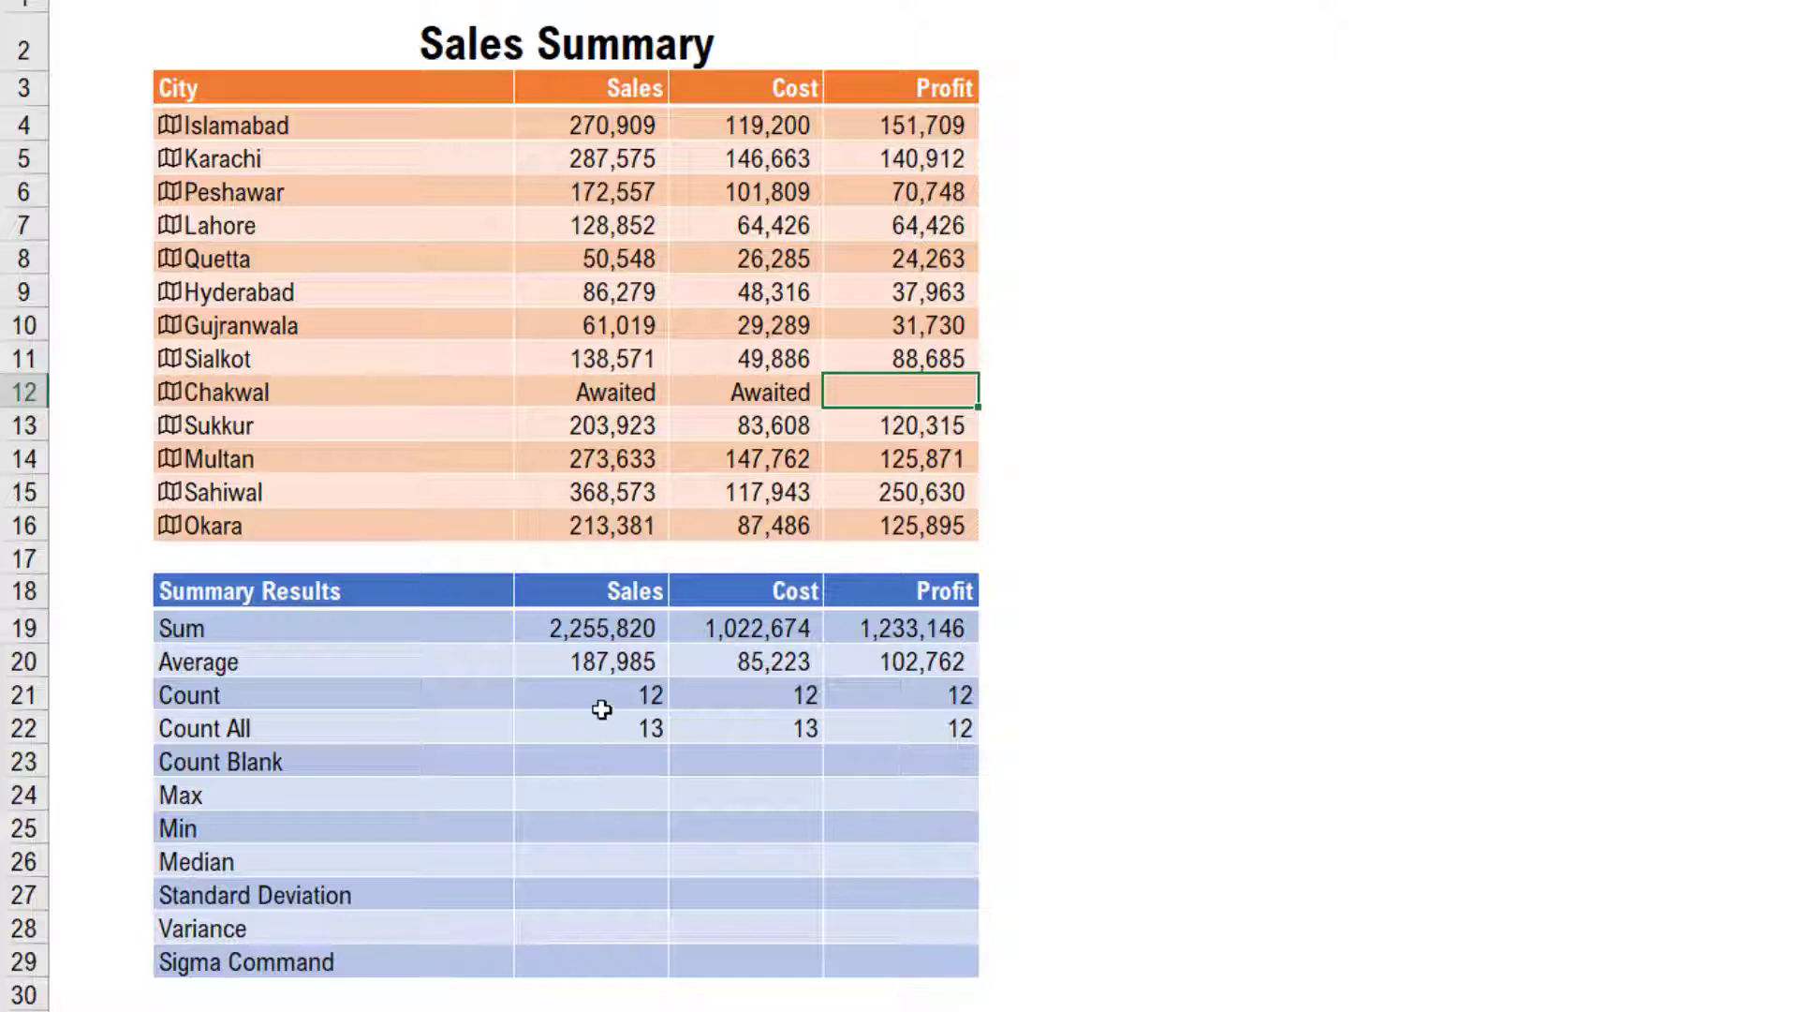
# - Replace the Sales average in C20 with the sum divided by the count, =C19/C21
pyautogui.click(623, 668)
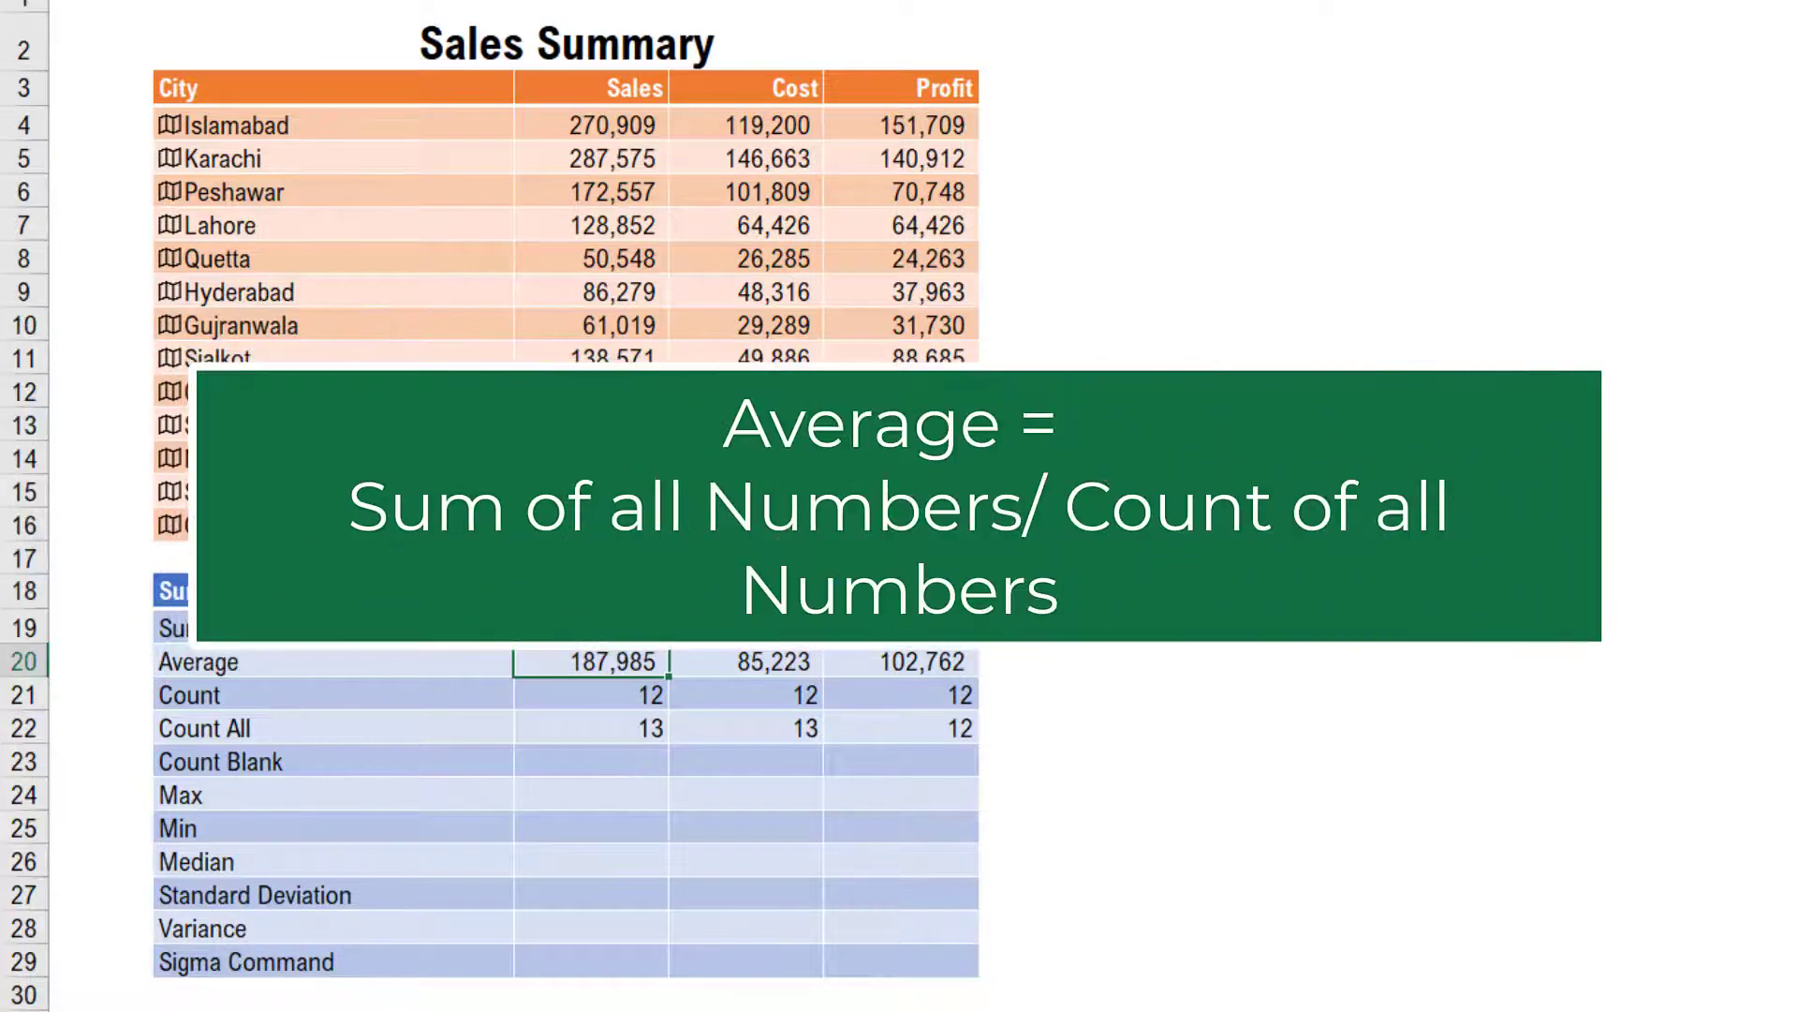
pyautogui.moveTo(636, 661); pyautogui.dragTo(934, 661)
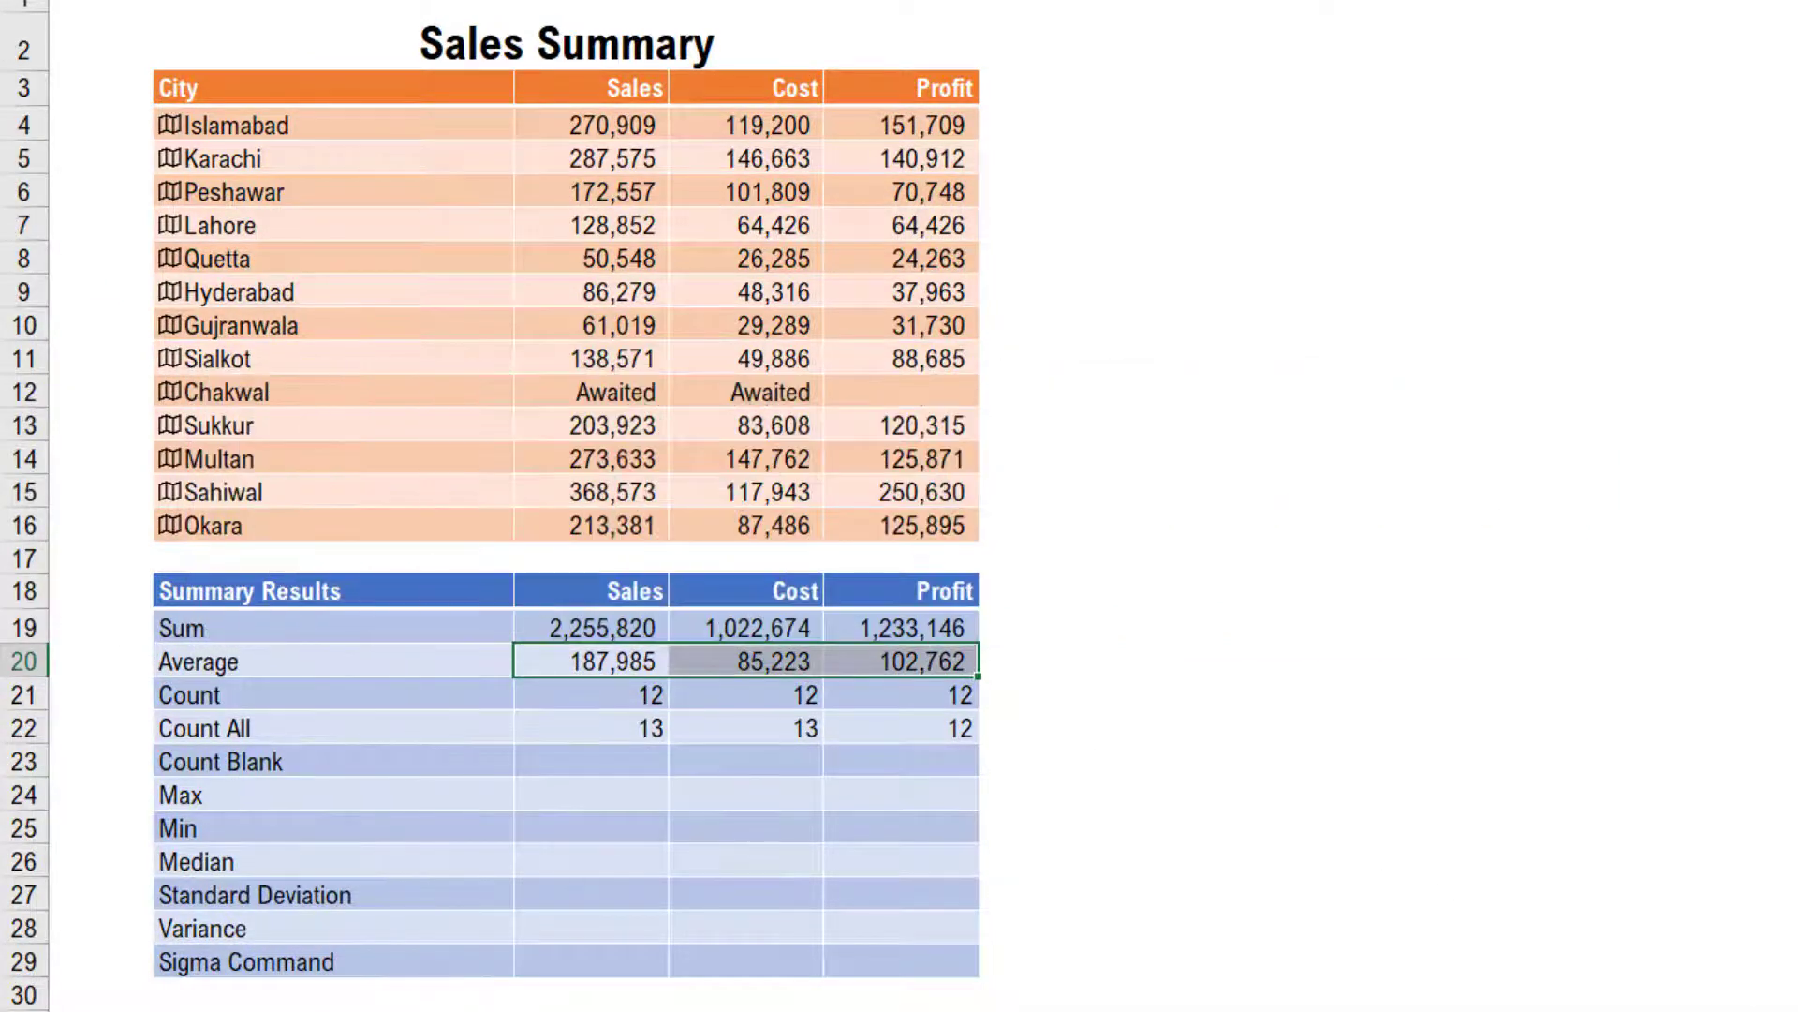
pyautogui.click(628, 668)
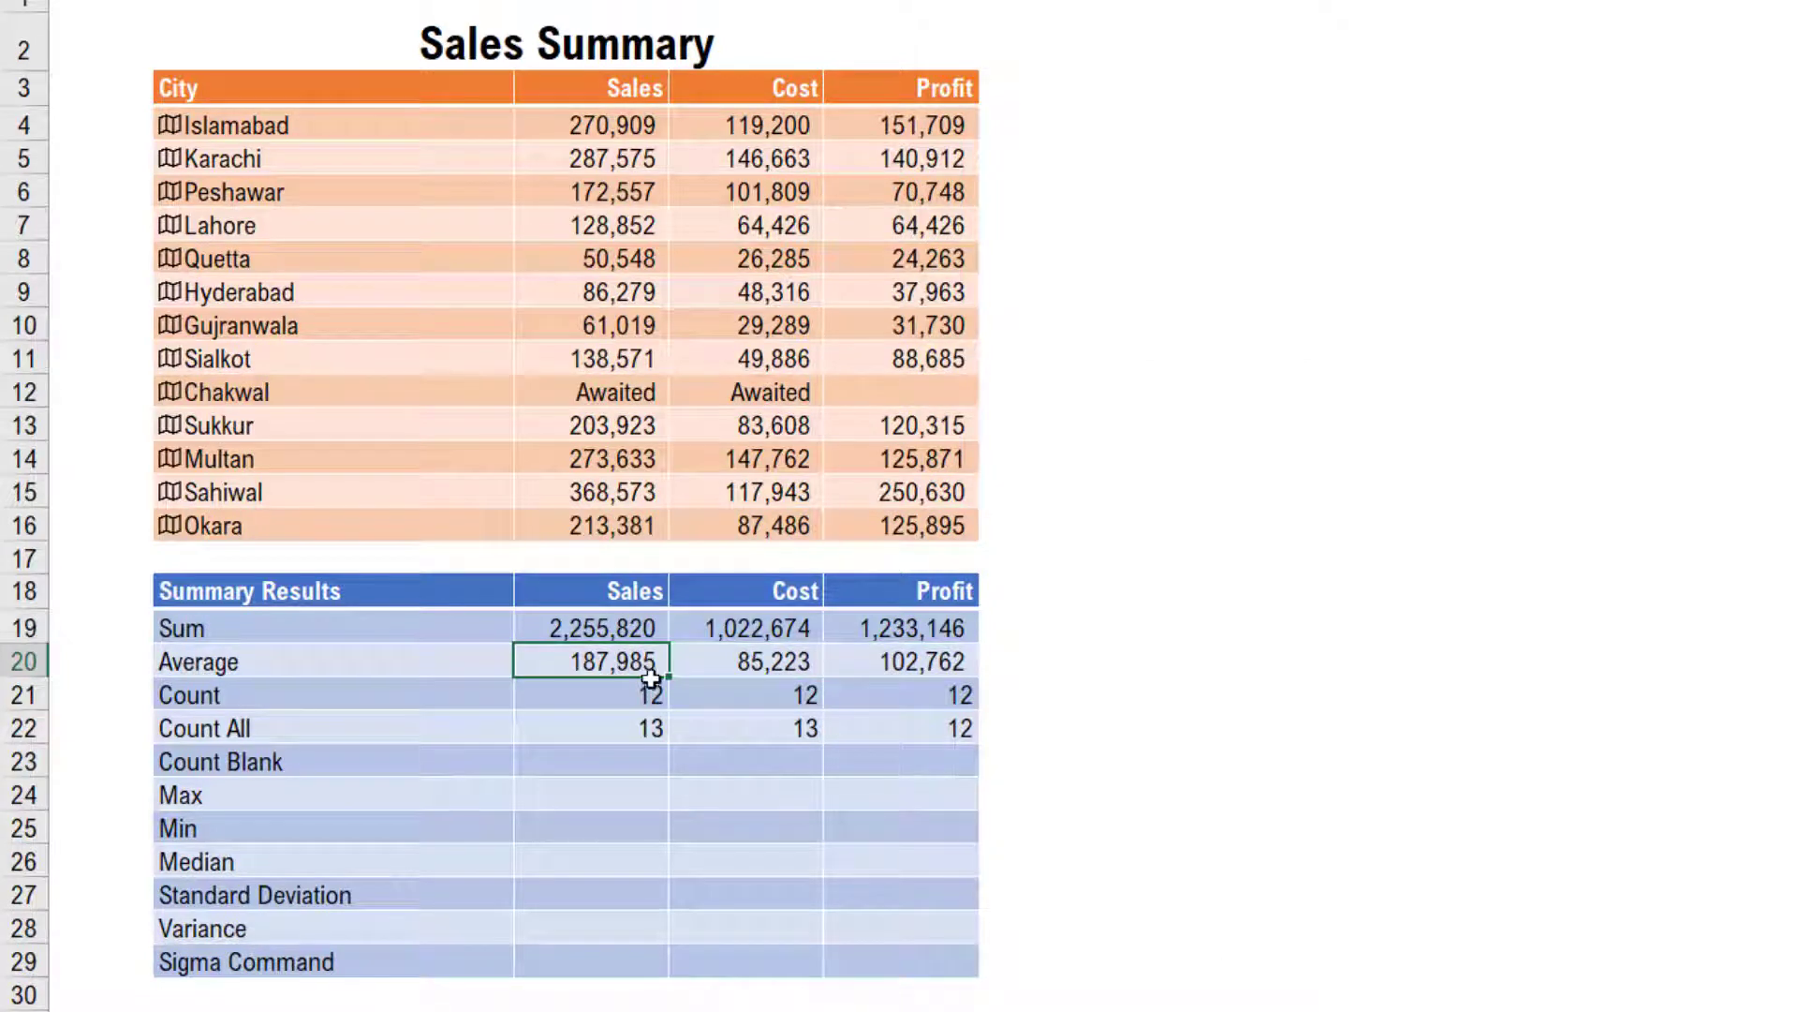
pyautogui.write('=')
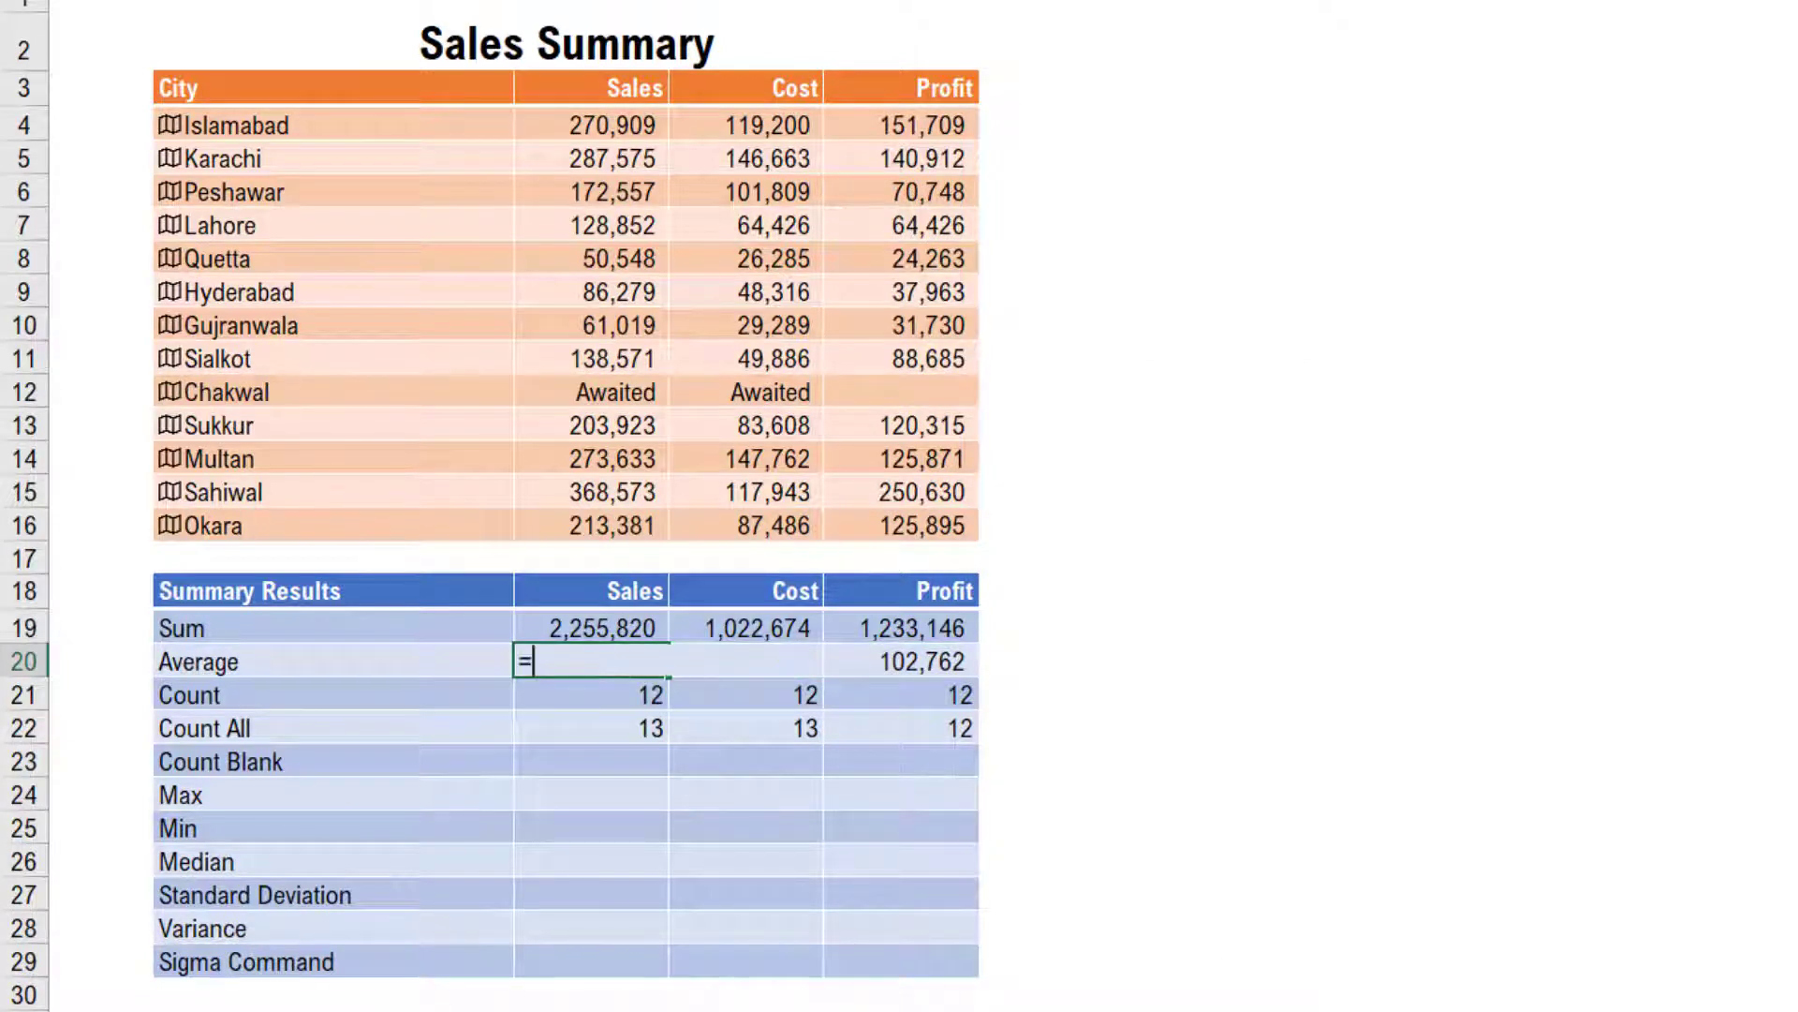
pyautogui.click(611, 631)
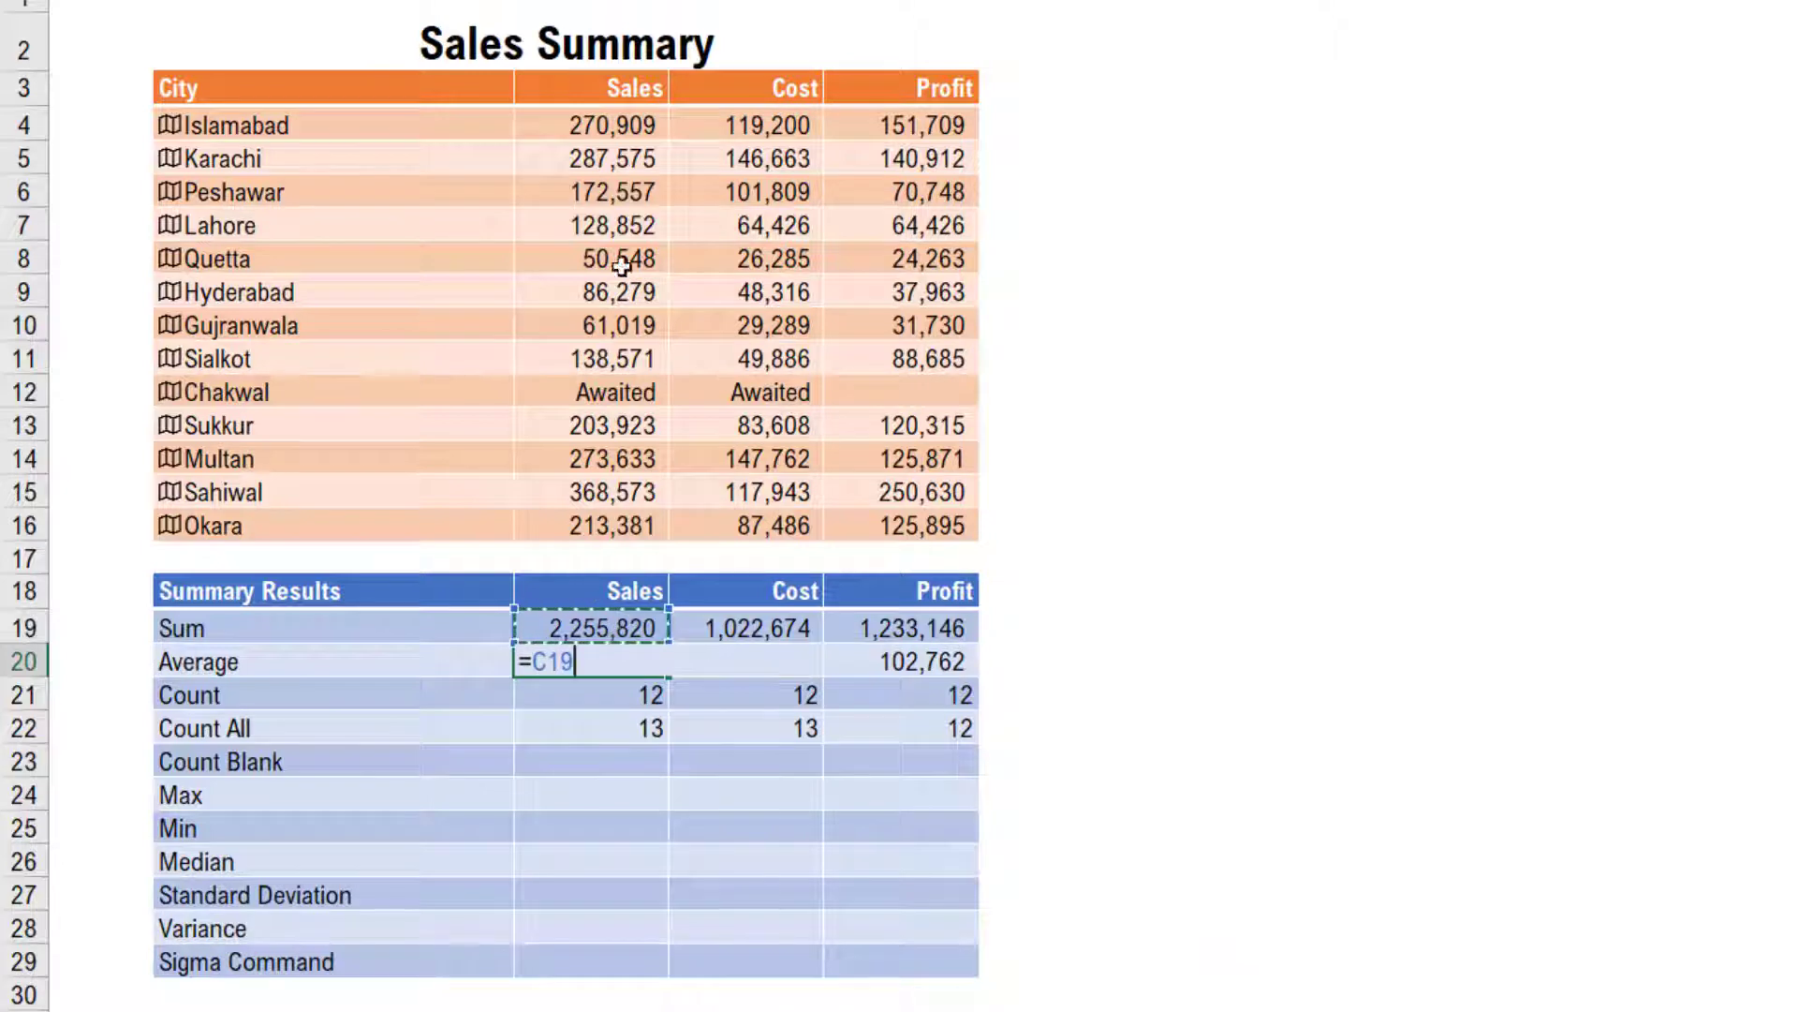
pyautogui.write('/')
pyautogui.click(643, 698)
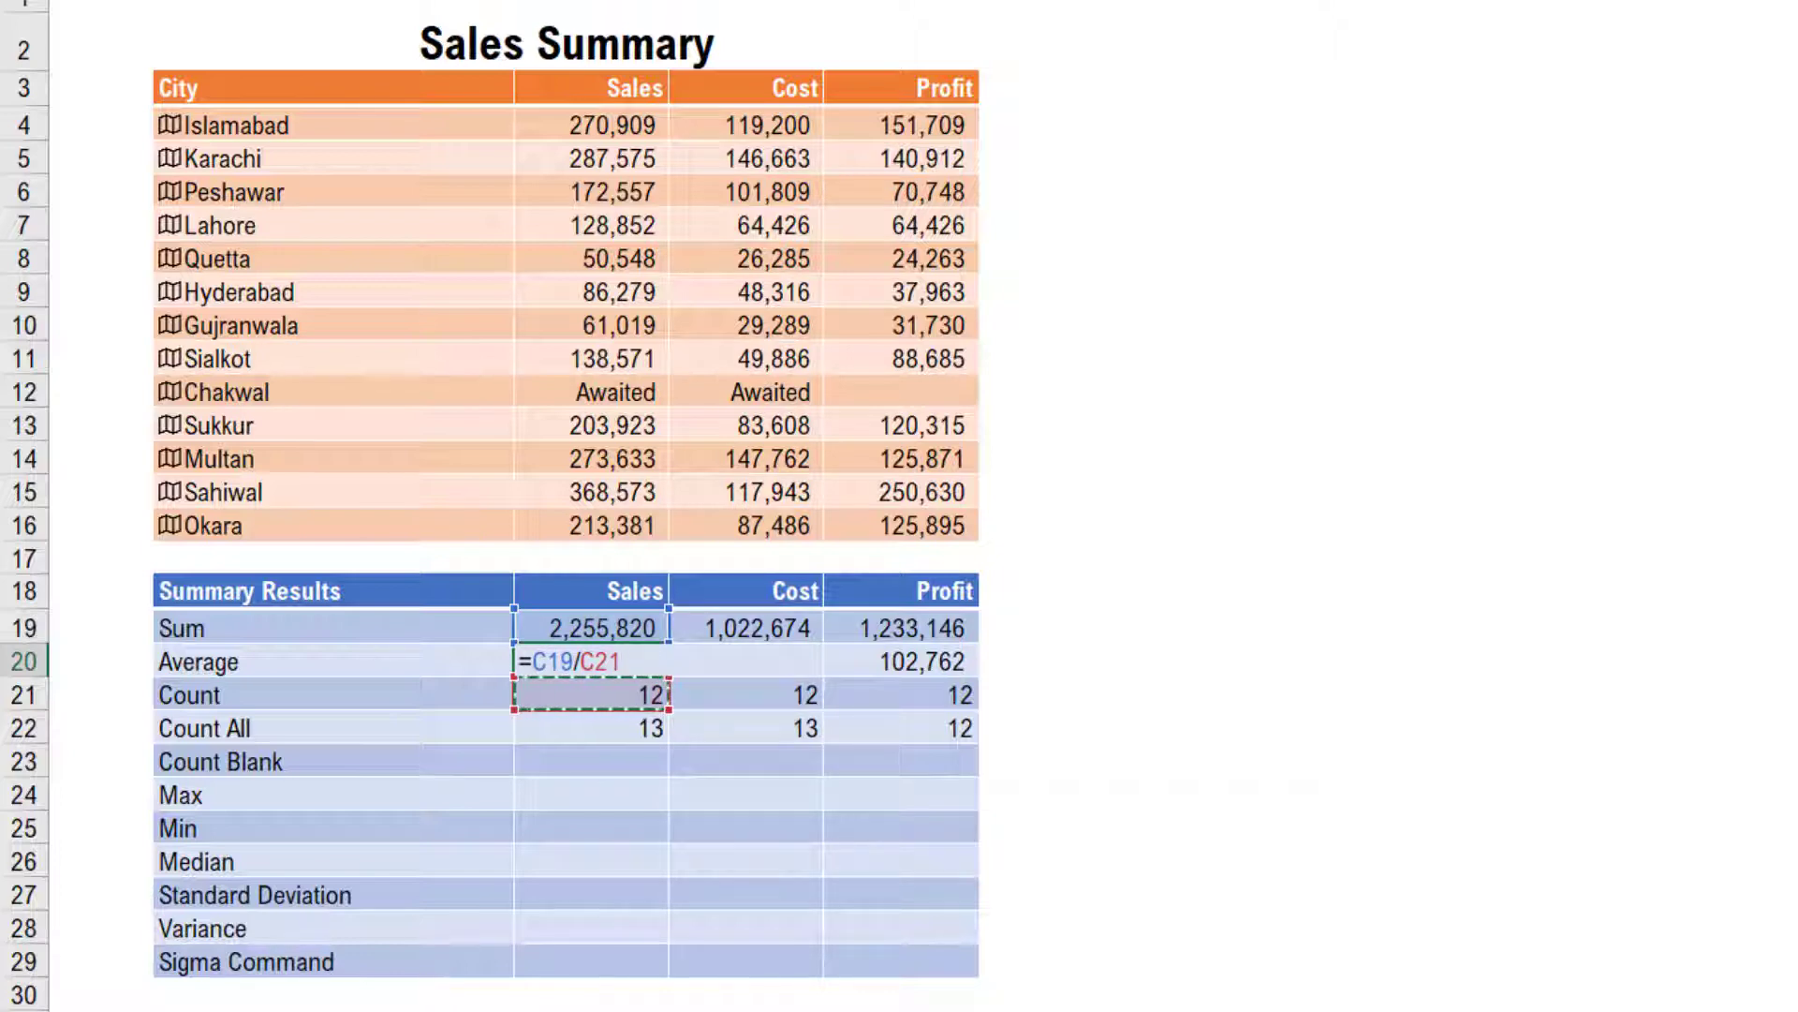
pyautogui.hotkey('ctrl', 'Return')
pyautogui.press('Return')
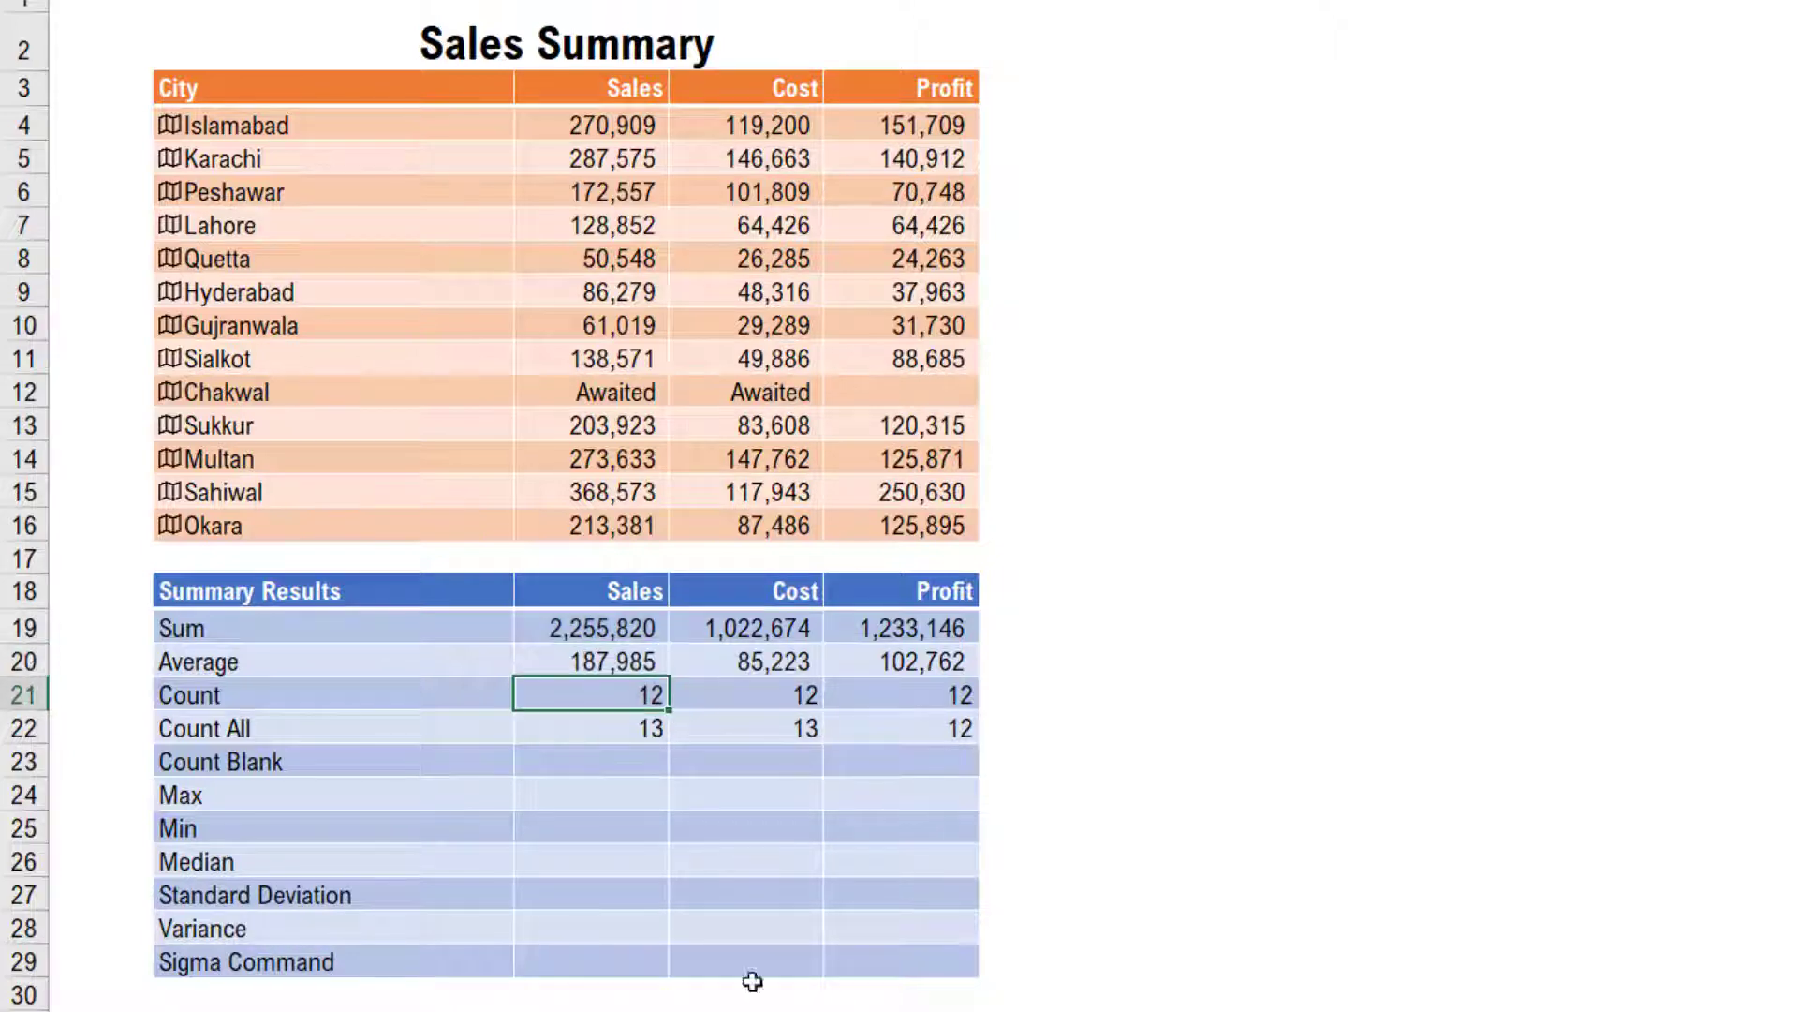
# - Compare the Sales average in C20 with the Count and Count All cells C21 and C22
pyautogui.click(636, 660)
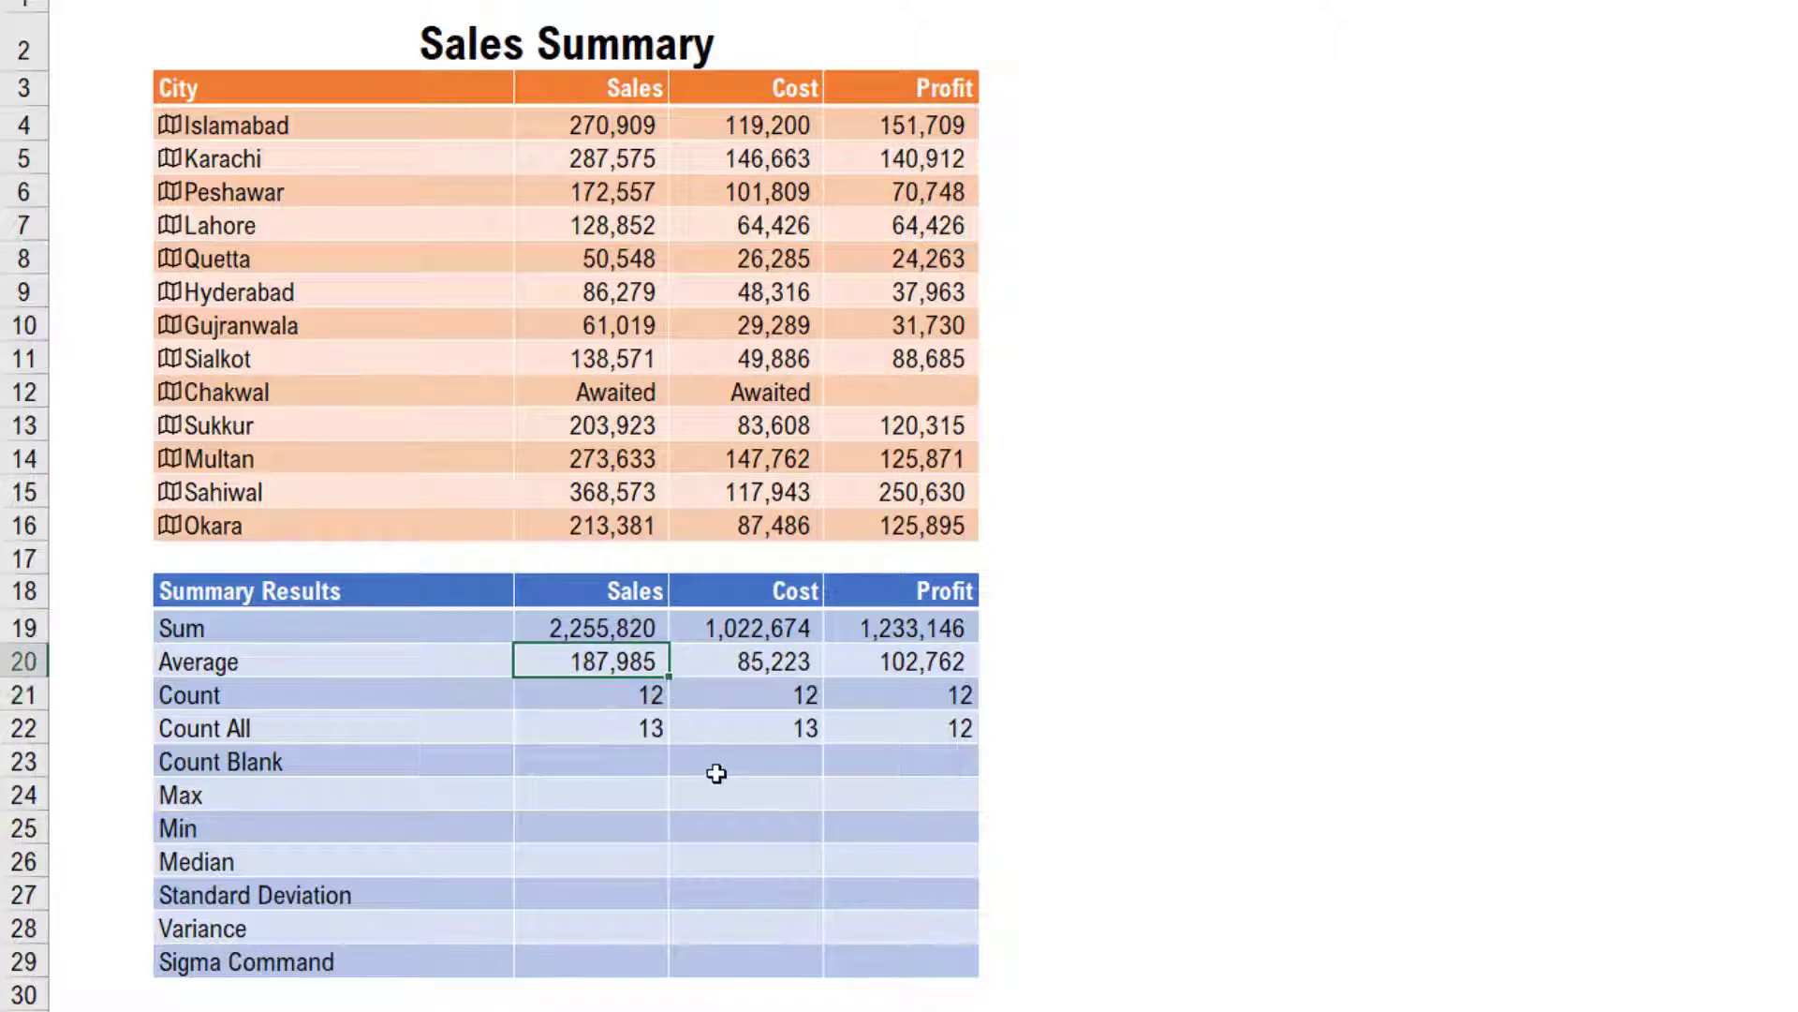
pyautogui.click(630, 692)
pyautogui.click(630, 664)
pyautogui.click(654, 726)
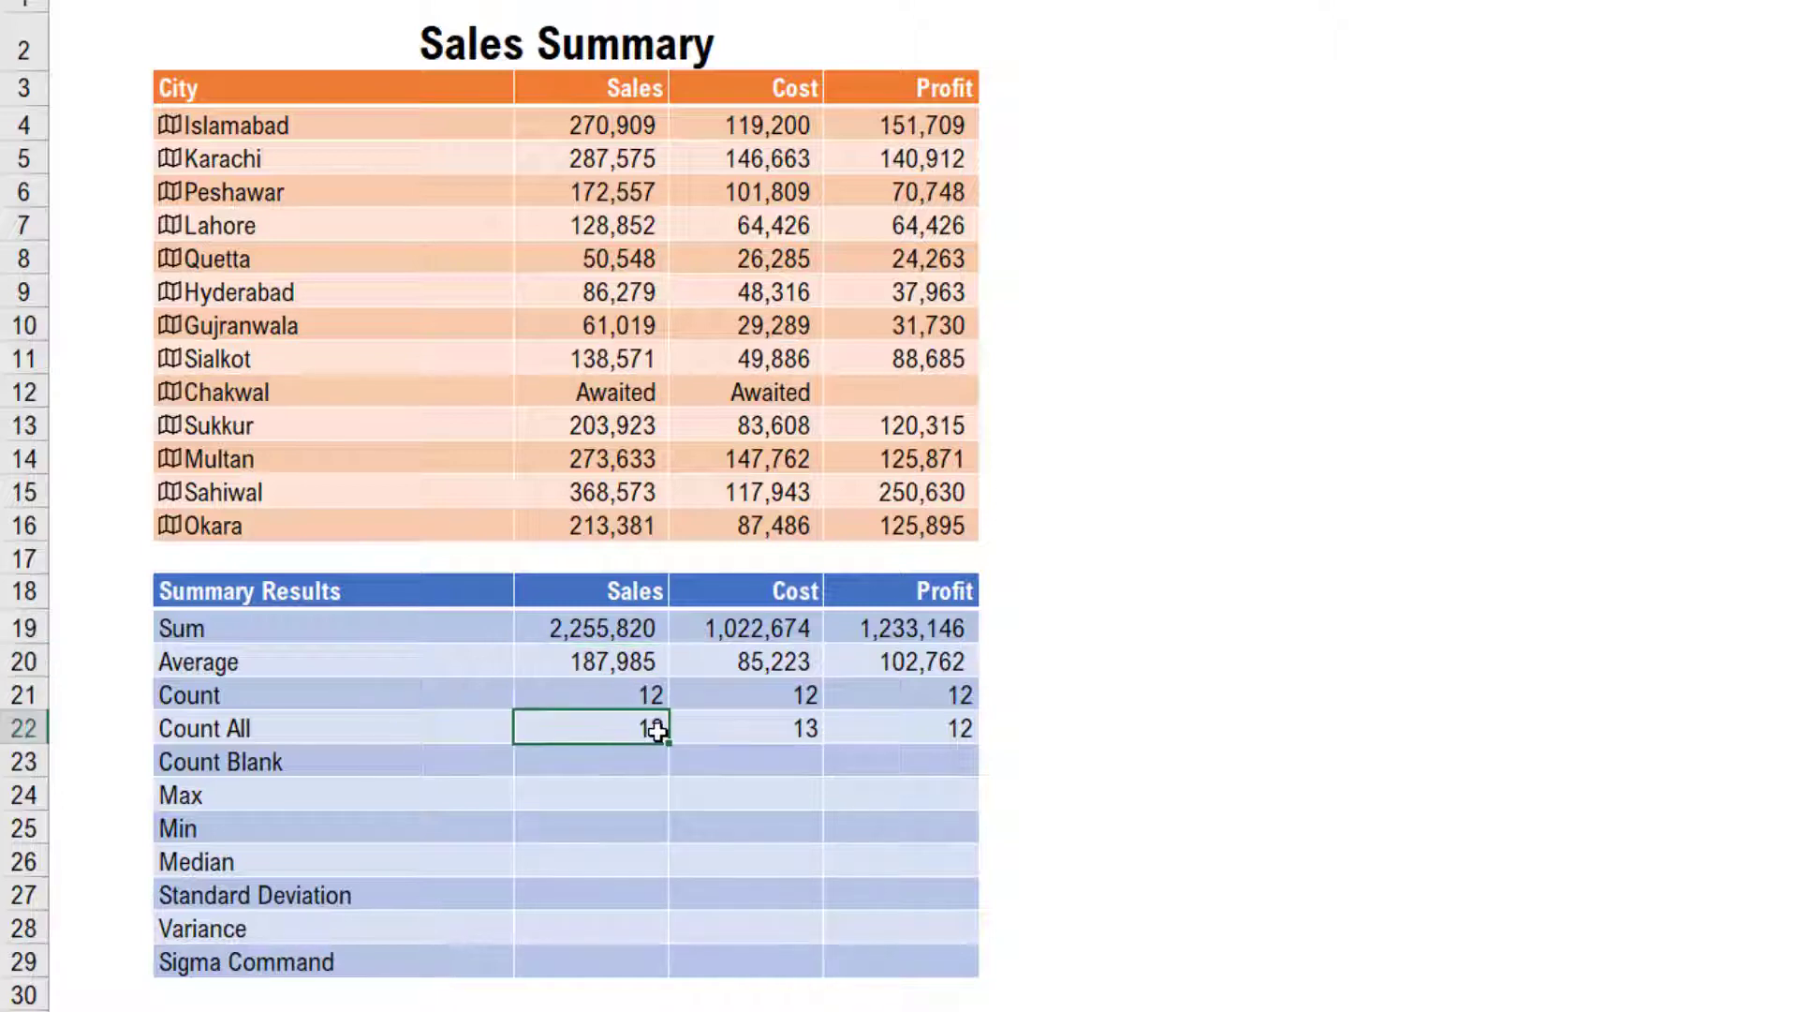
pyautogui.click(636, 673)
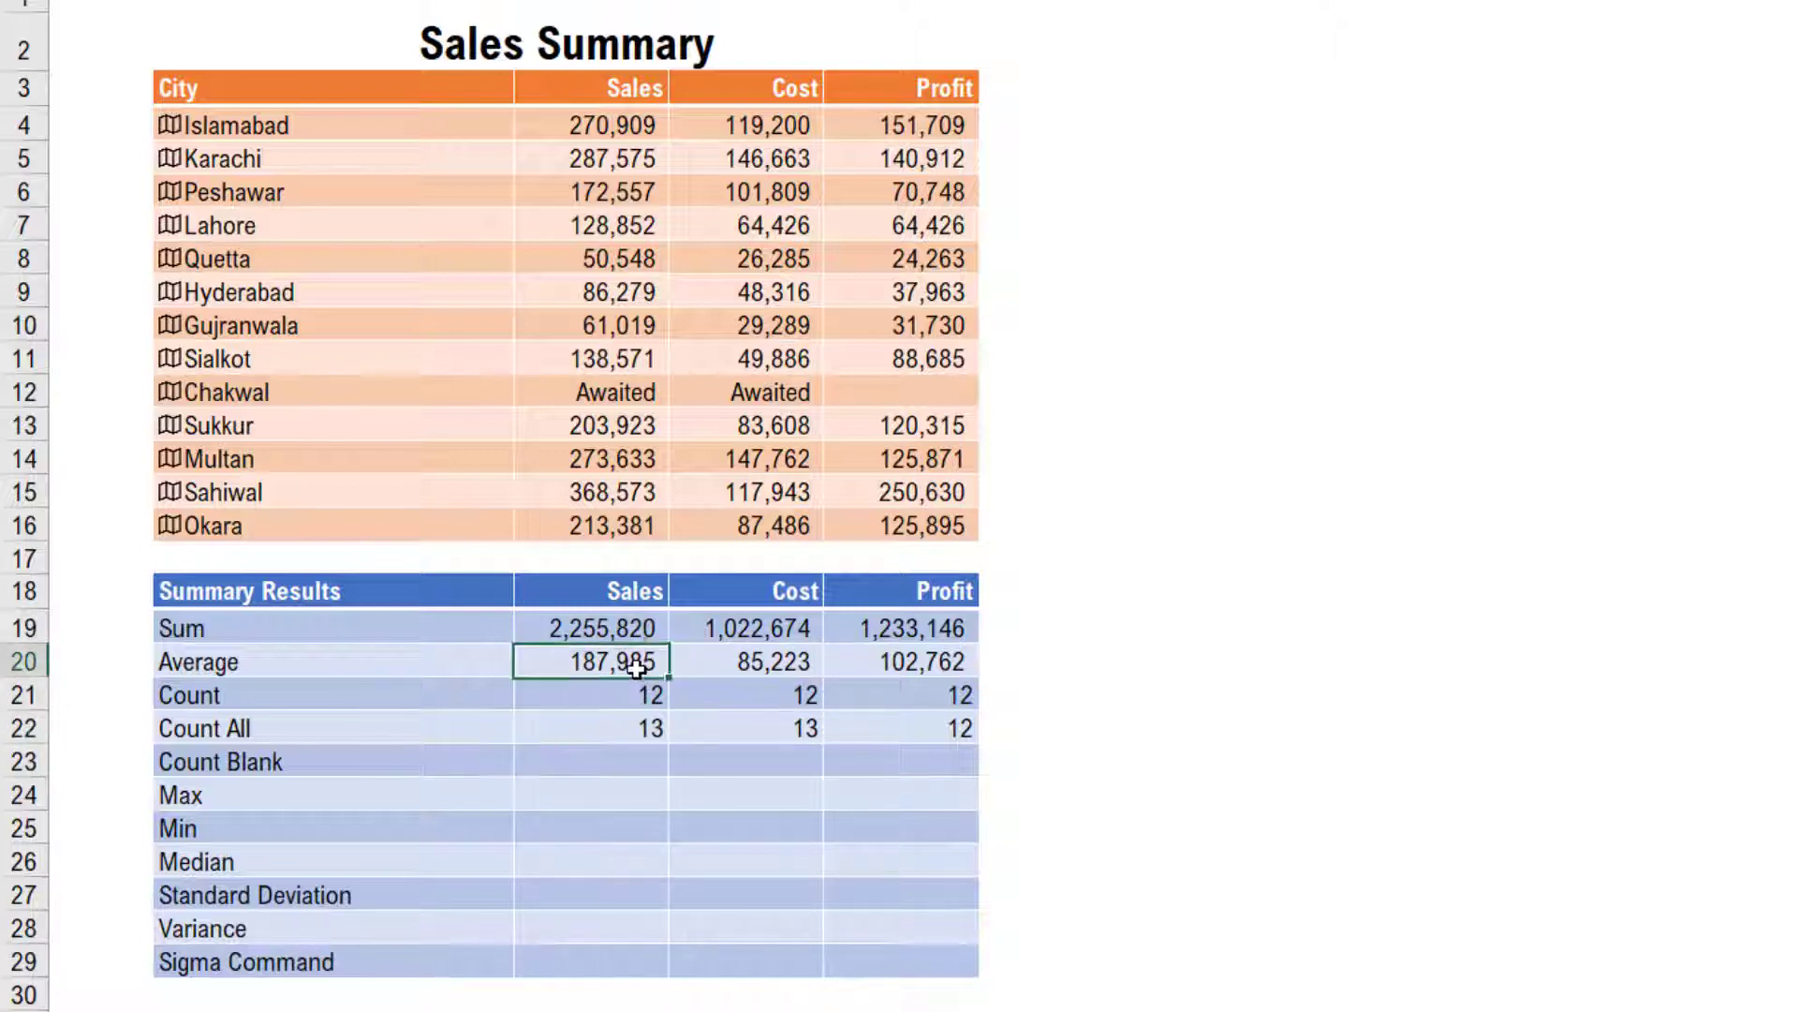
pyautogui.click(648, 732)
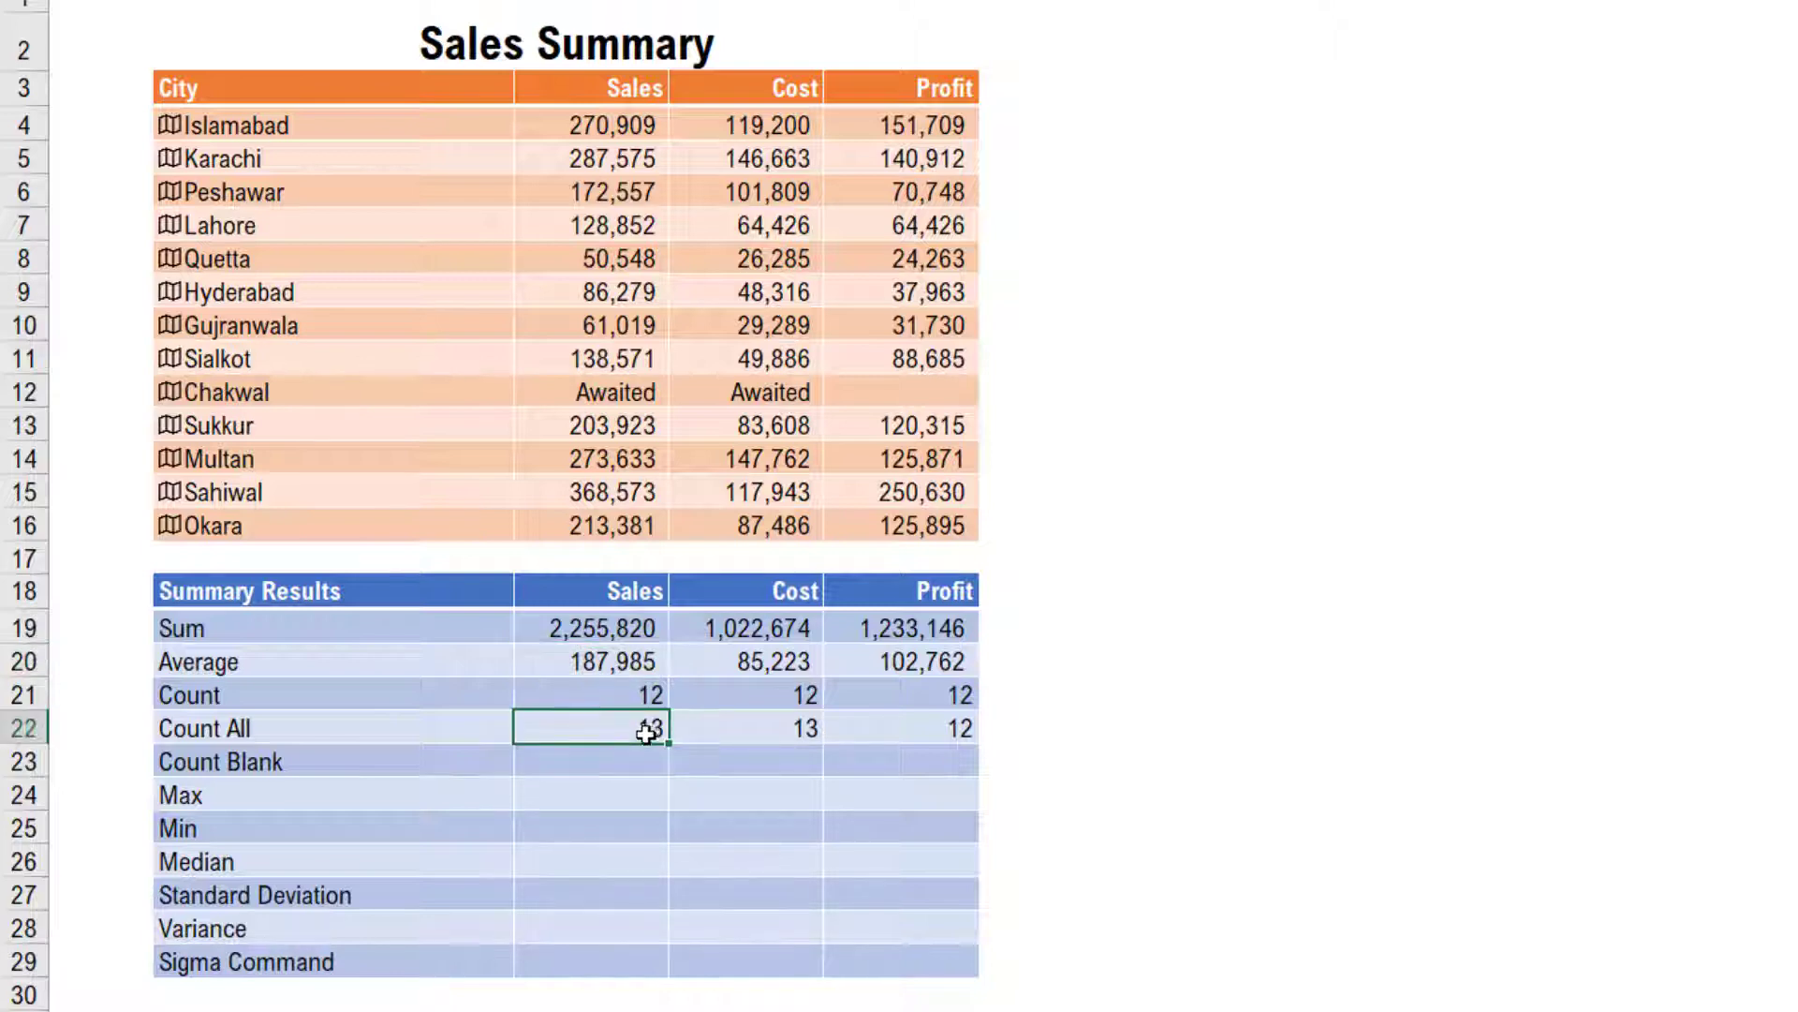
pyautogui.click(633, 671)
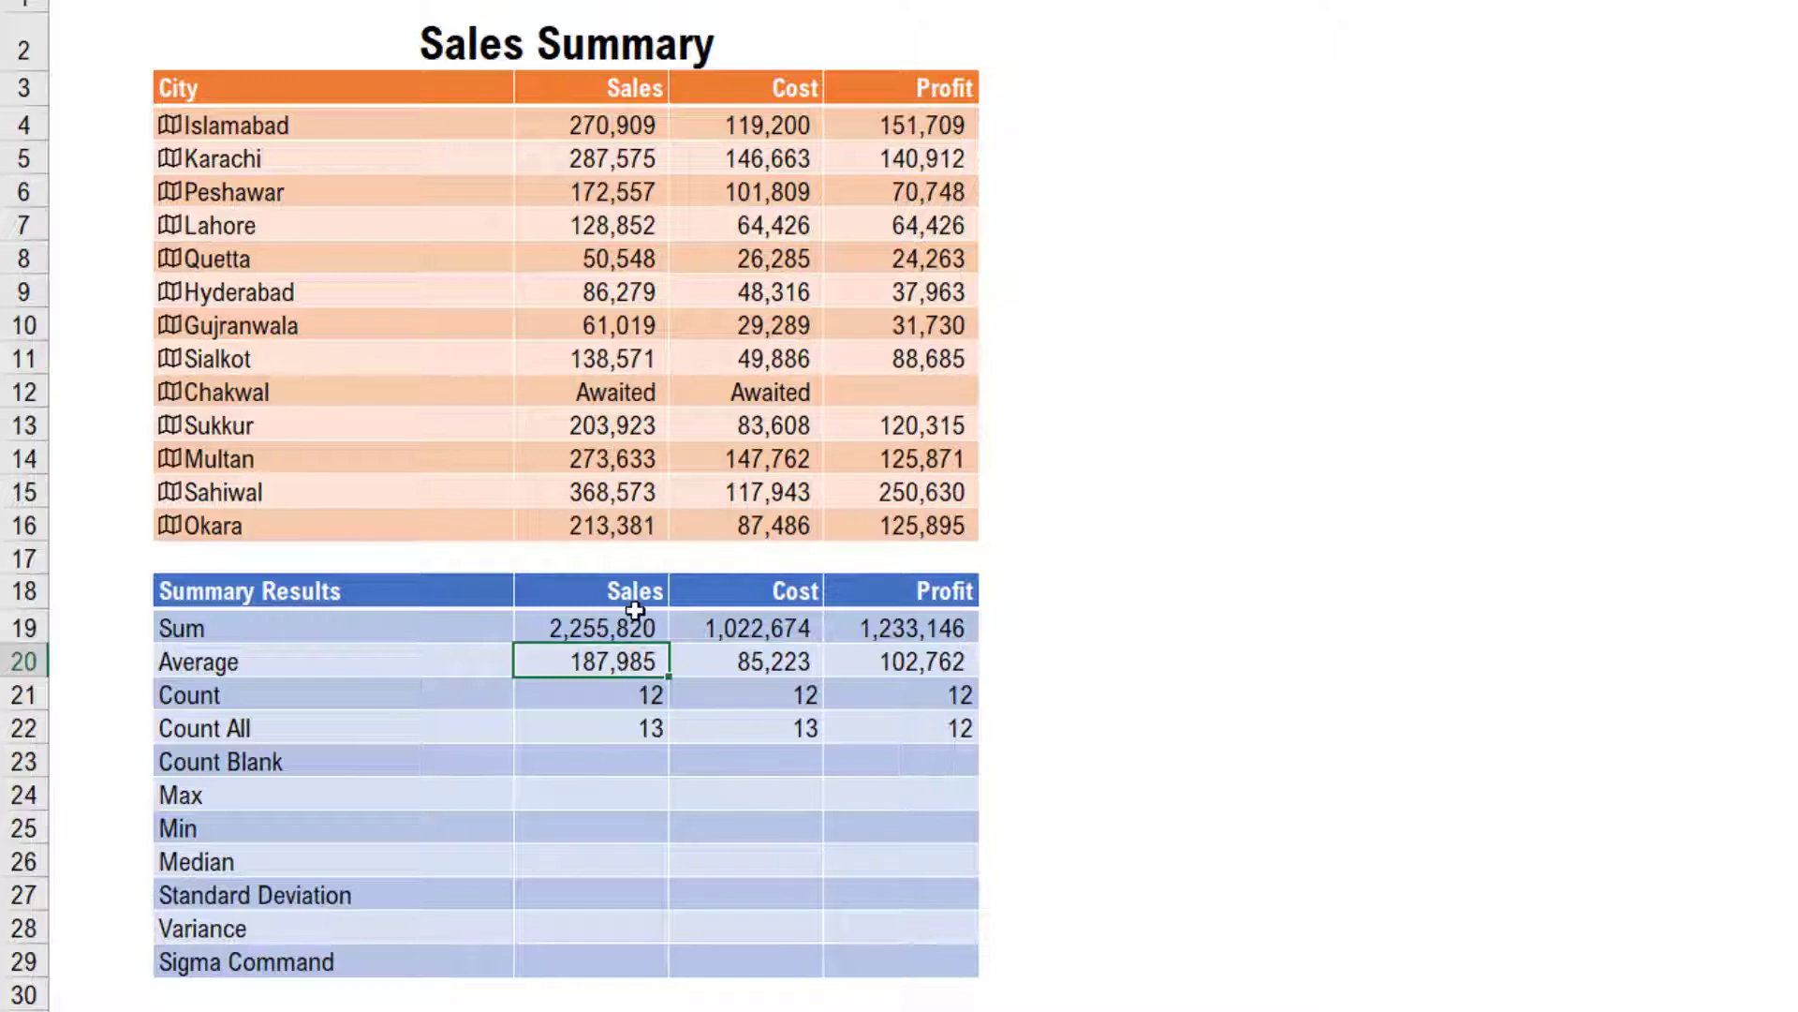
# - Replace the Sales average in C20 with the built-in average of the city sales, =AVERAGE(C4:C16)
pyautogui.click(625, 731)
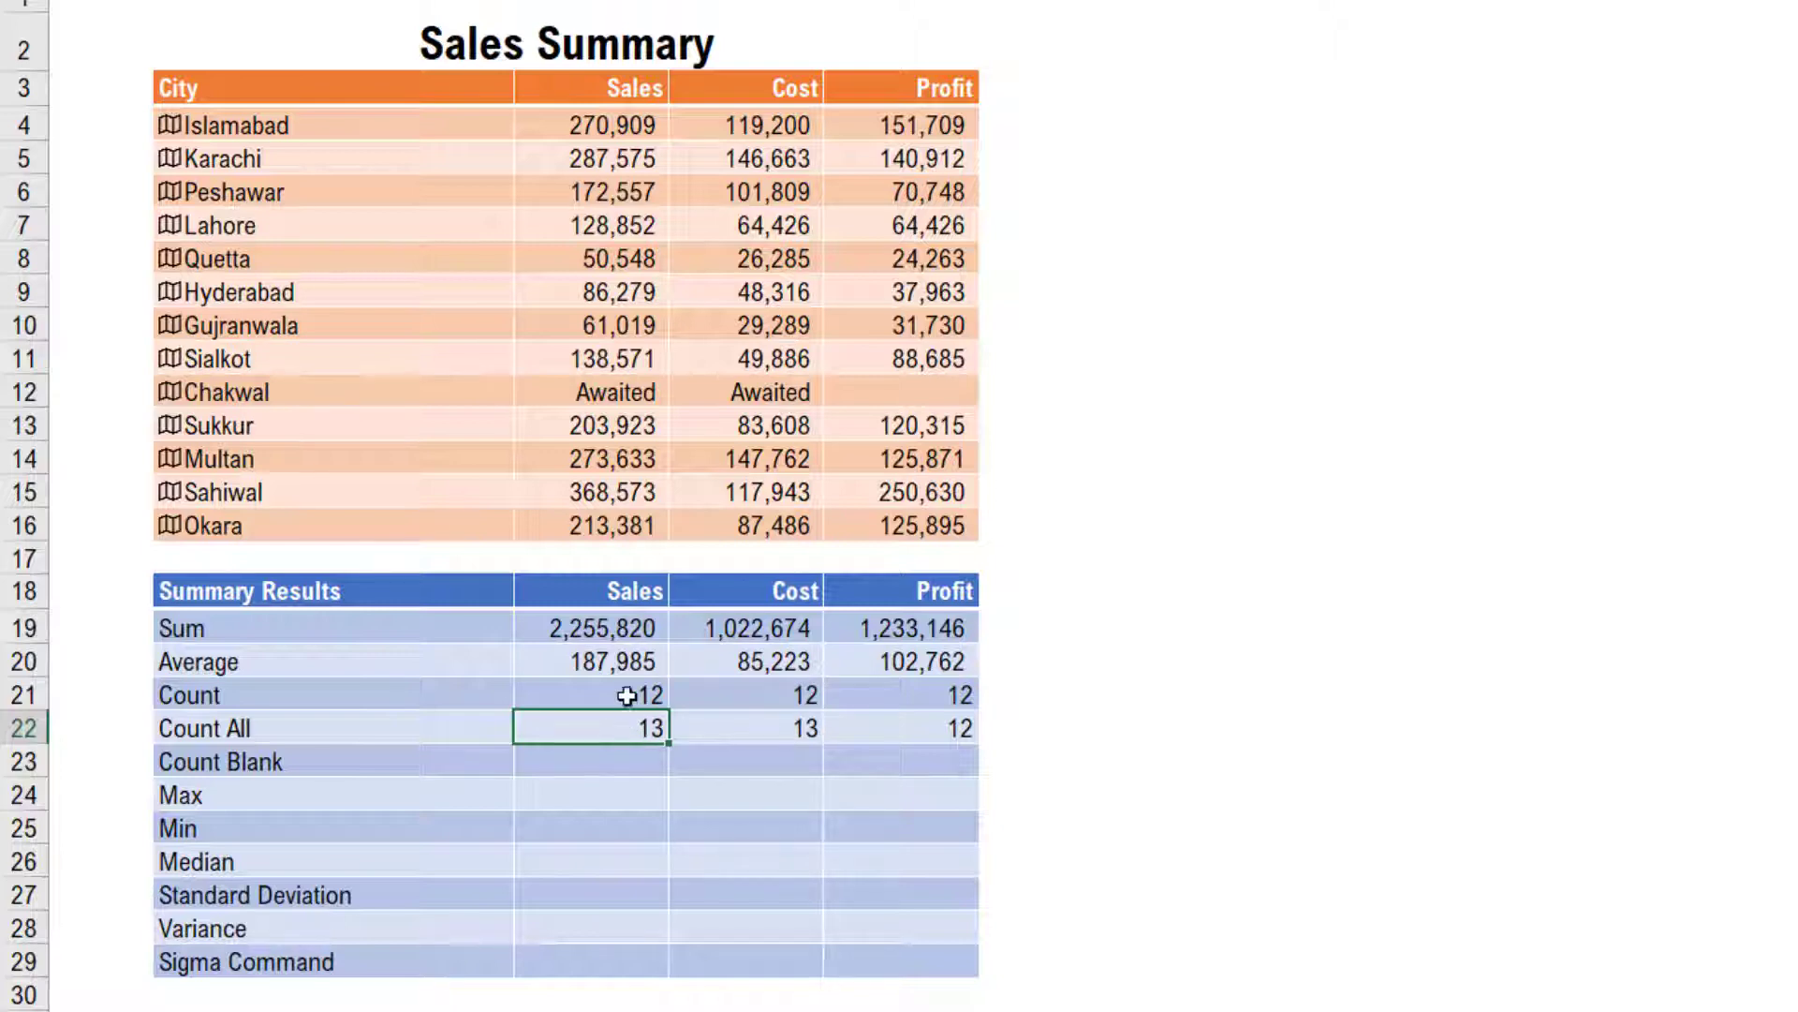
pyautogui.click(625, 663)
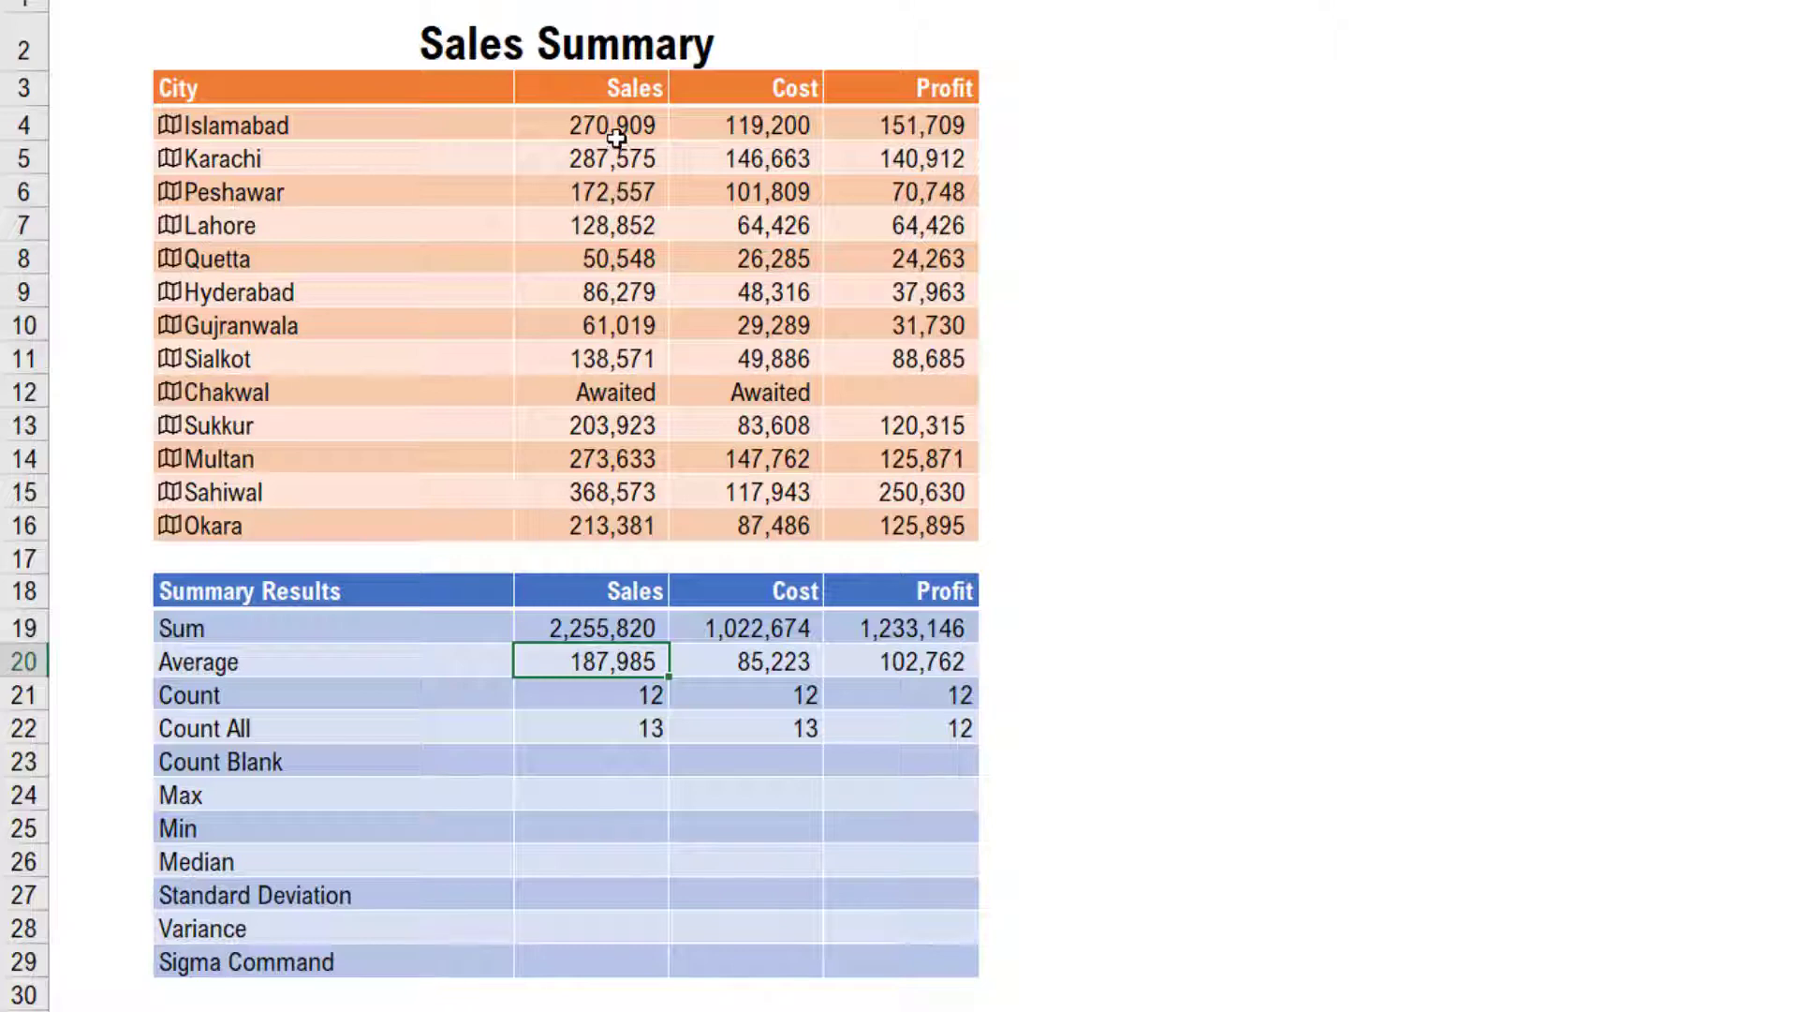
pyautogui.moveTo(607, 126); pyautogui.dragTo(611, 524)
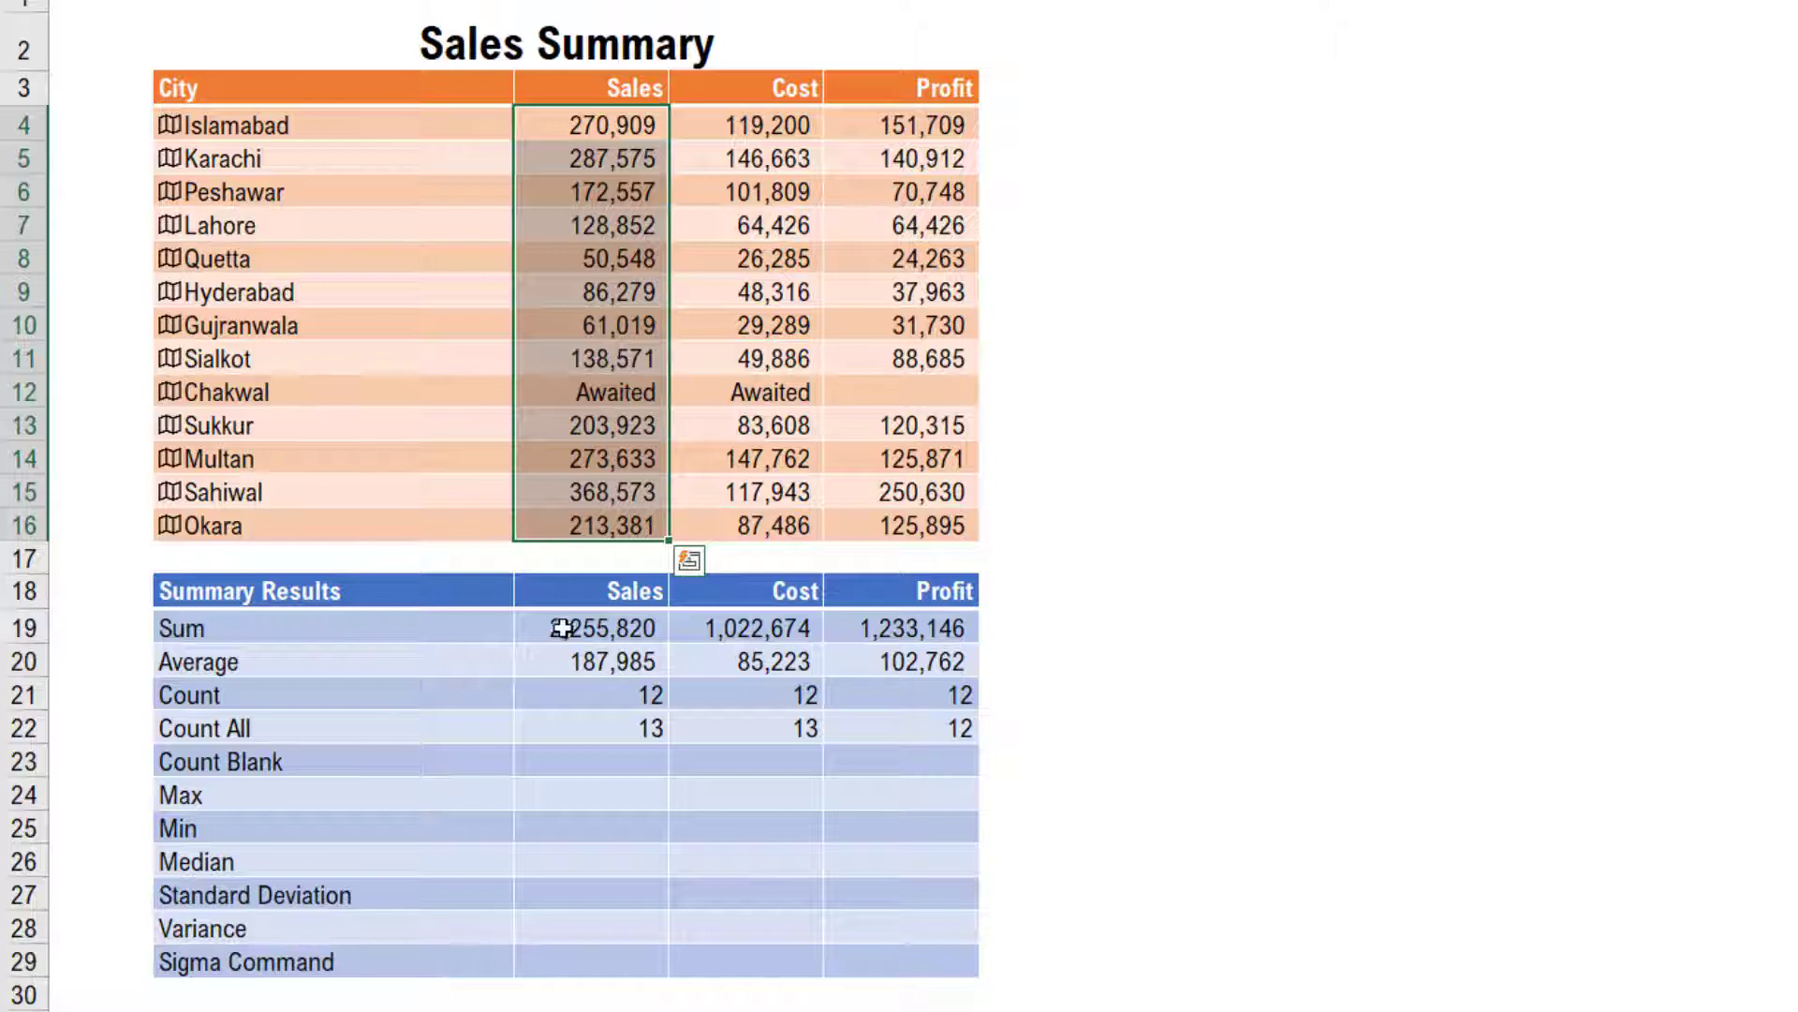
pyautogui.click(570, 659)
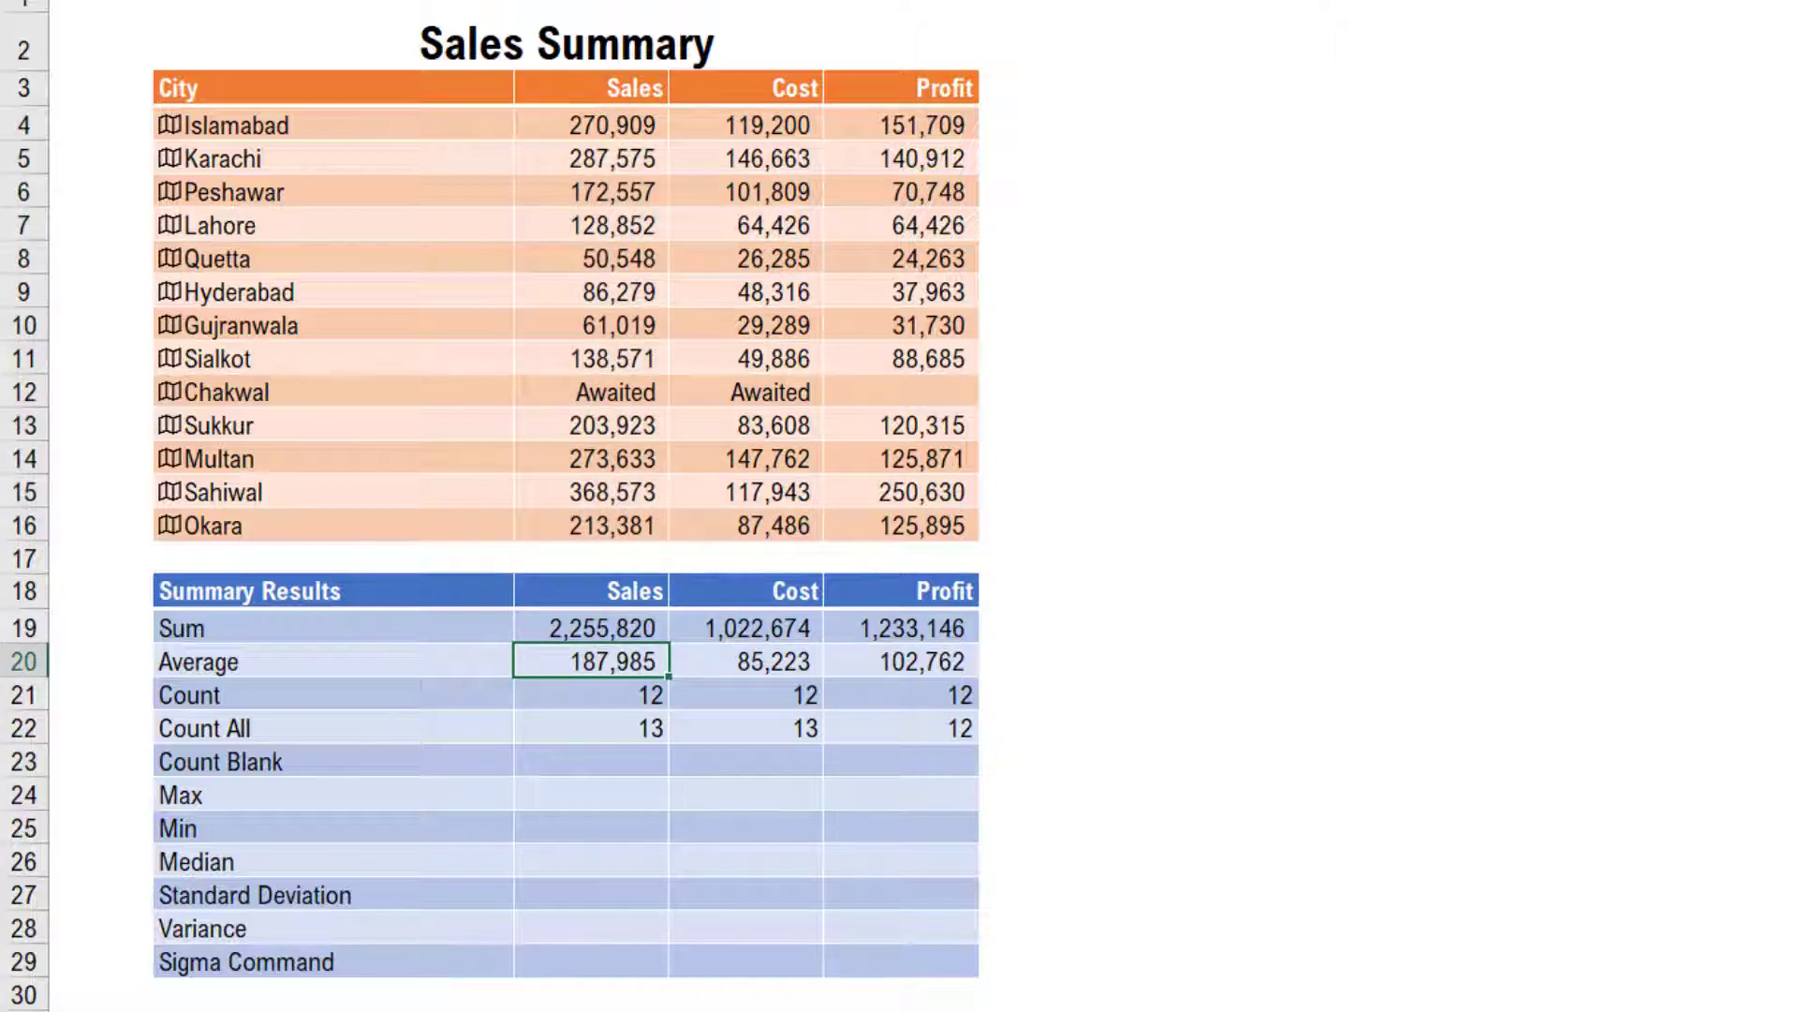
pyautogui.write('=averag')
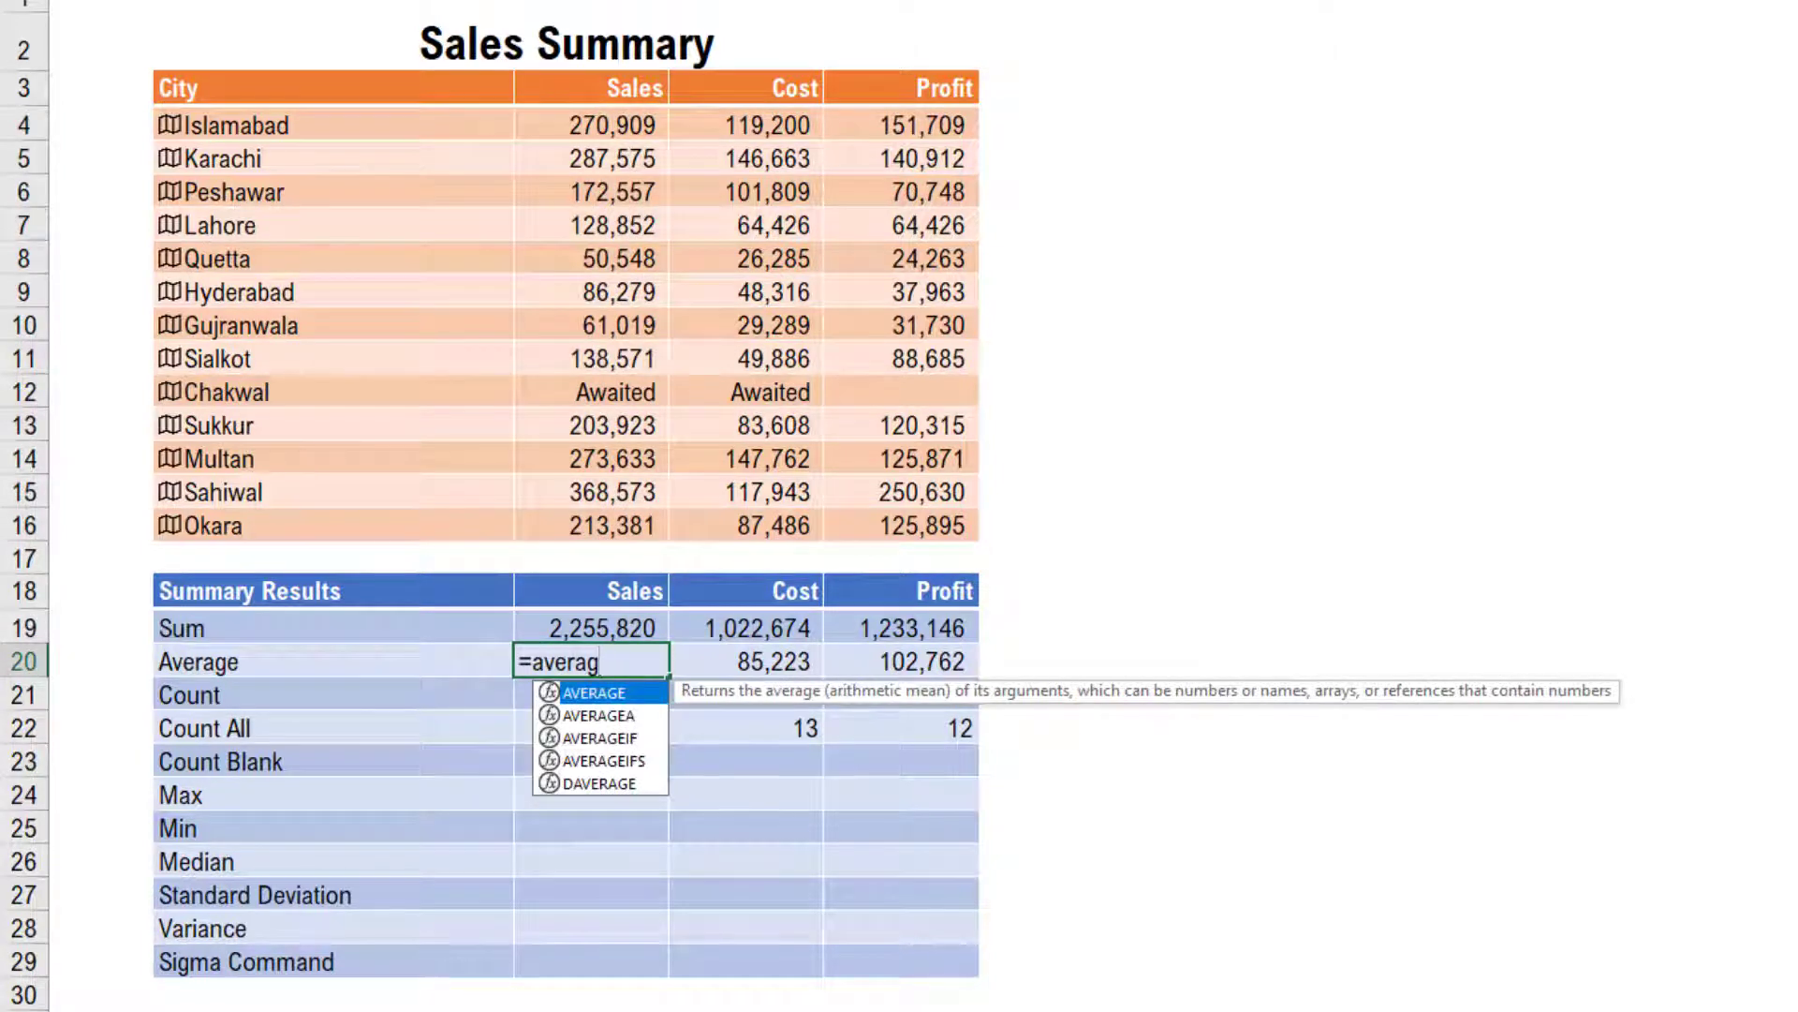
pyautogui.press('Tab')
pyautogui.moveTo(618, 131); pyautogui.dragTo(583, 526)
pyautogui.press('Return')
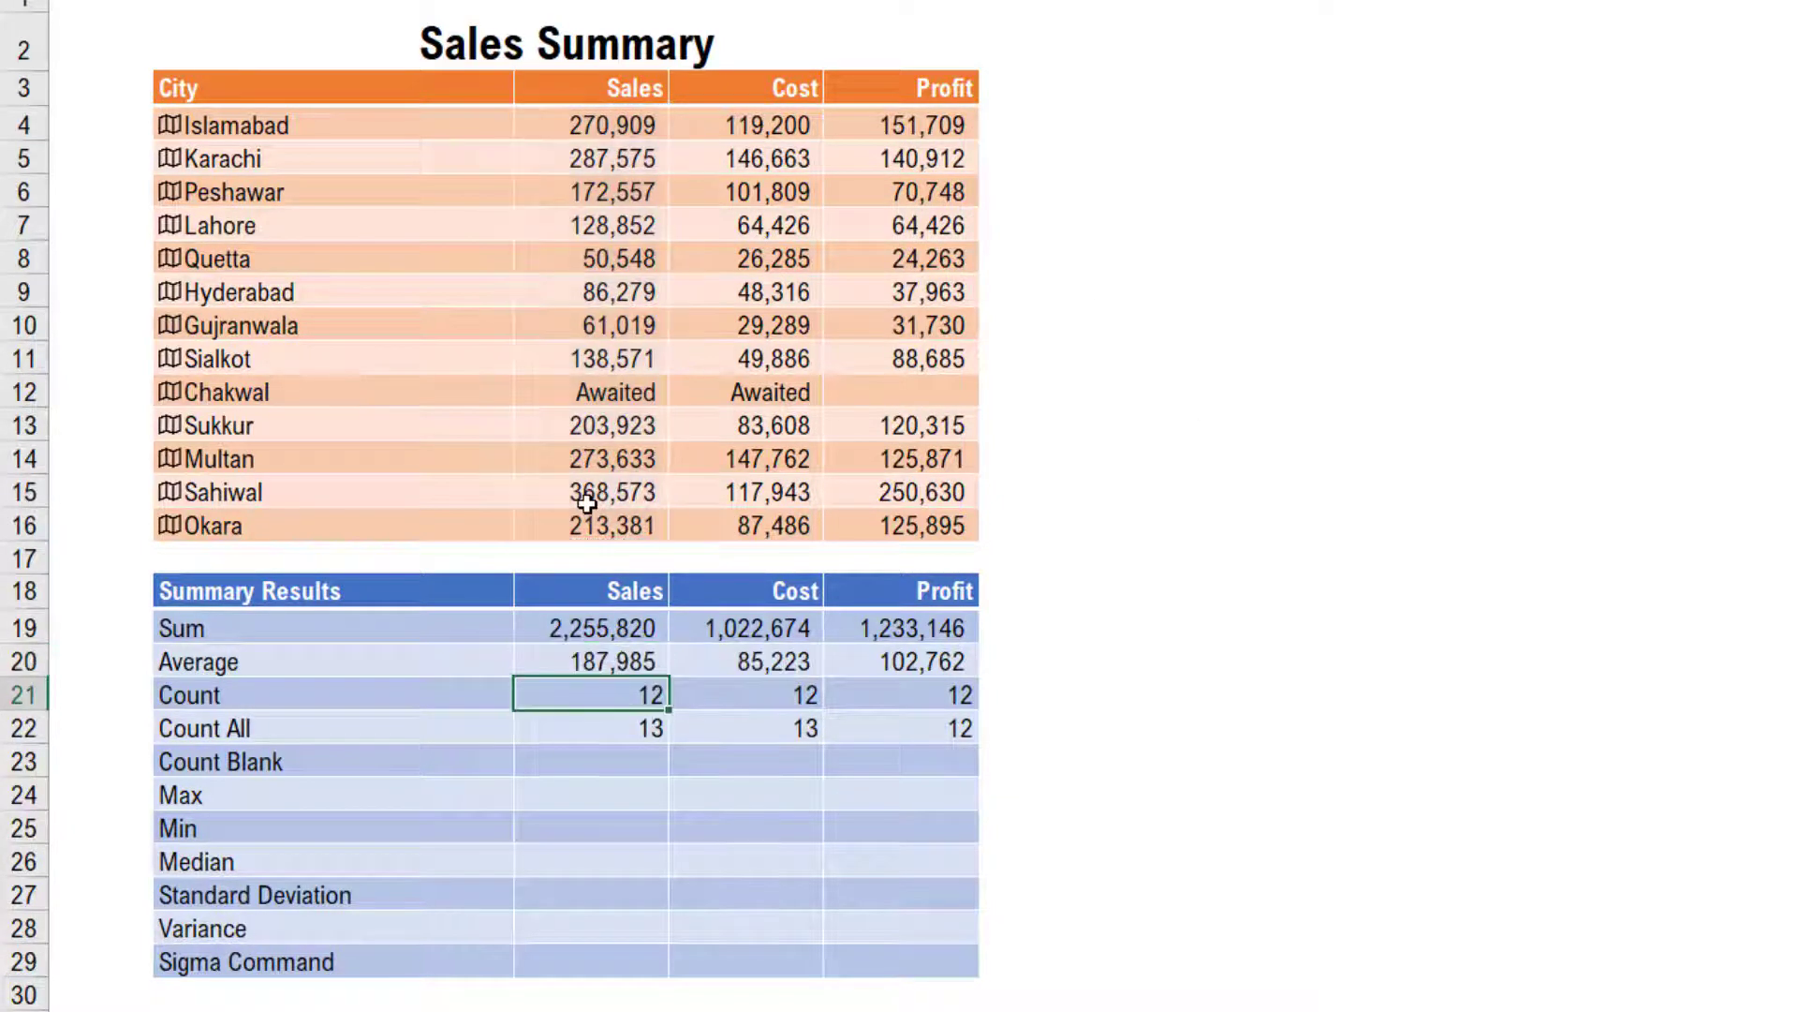
pyautogui.click(610, 670)
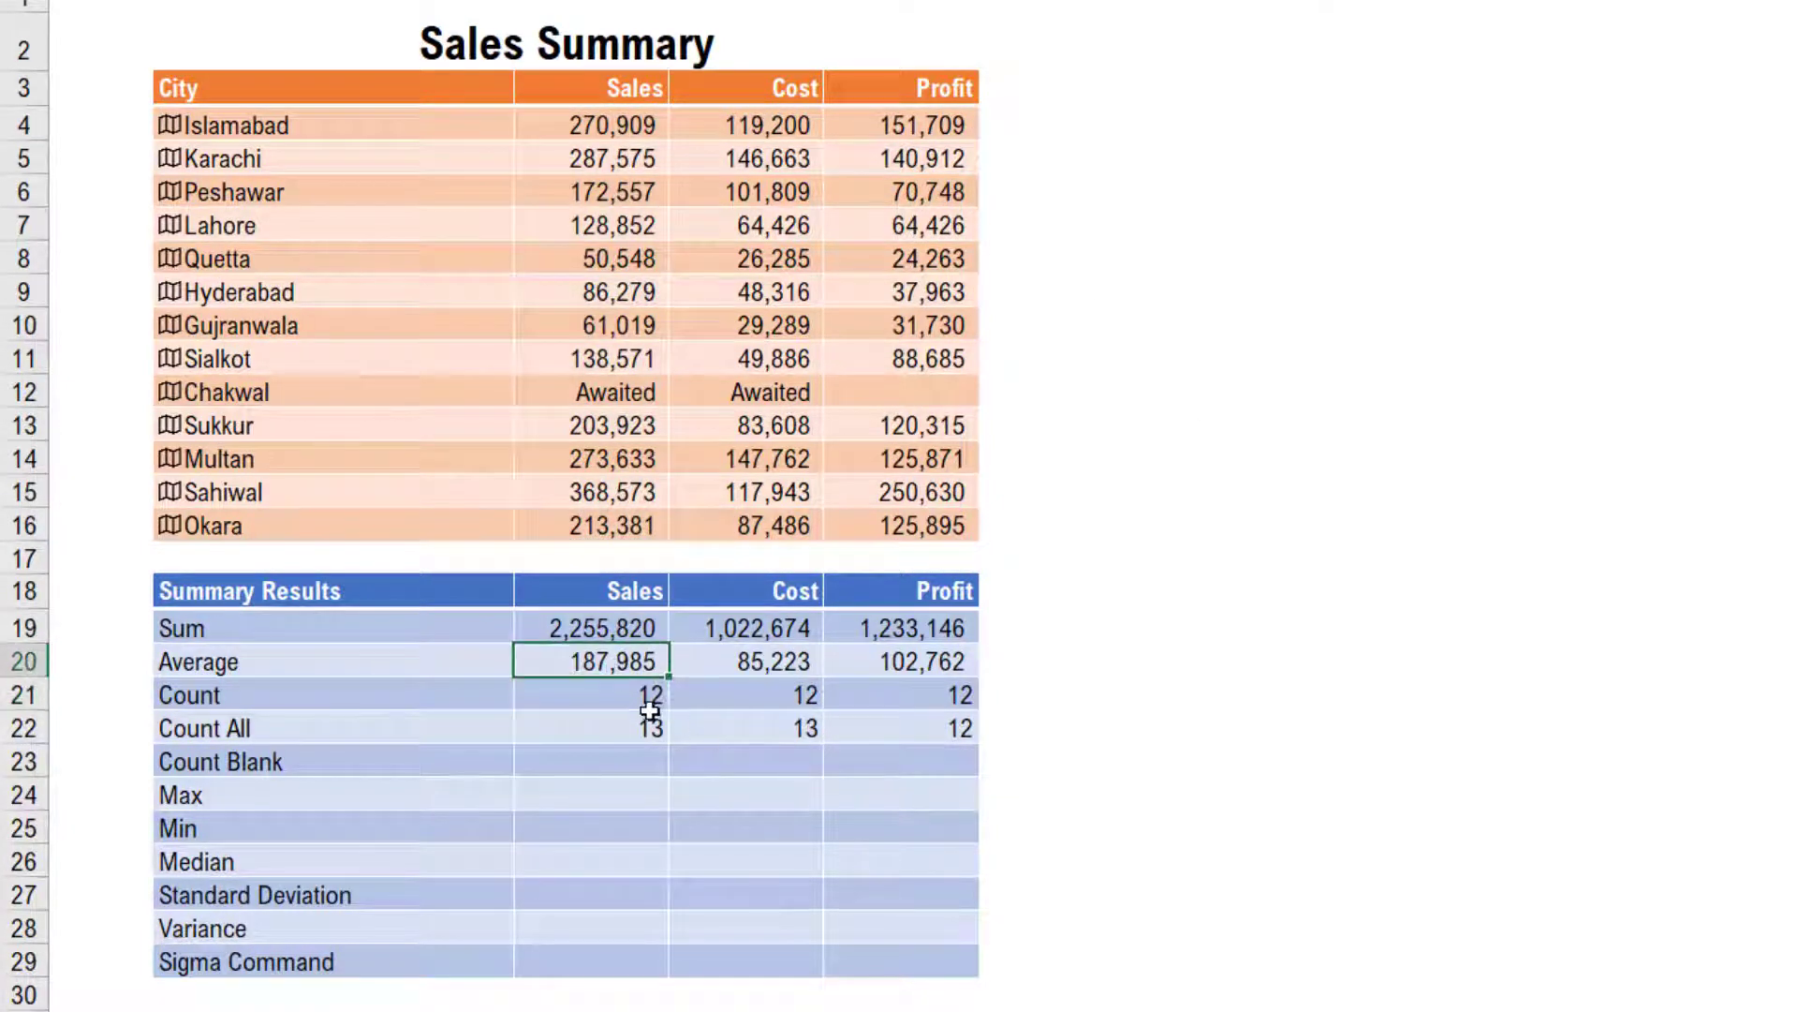
# - Count the blank sales cells in C23 of the Count Blank row with =COUNTBLANK(C4:C16)
pyautogui.press('Down')
pyautogui.press('Down')
pyautogui.press('Down')
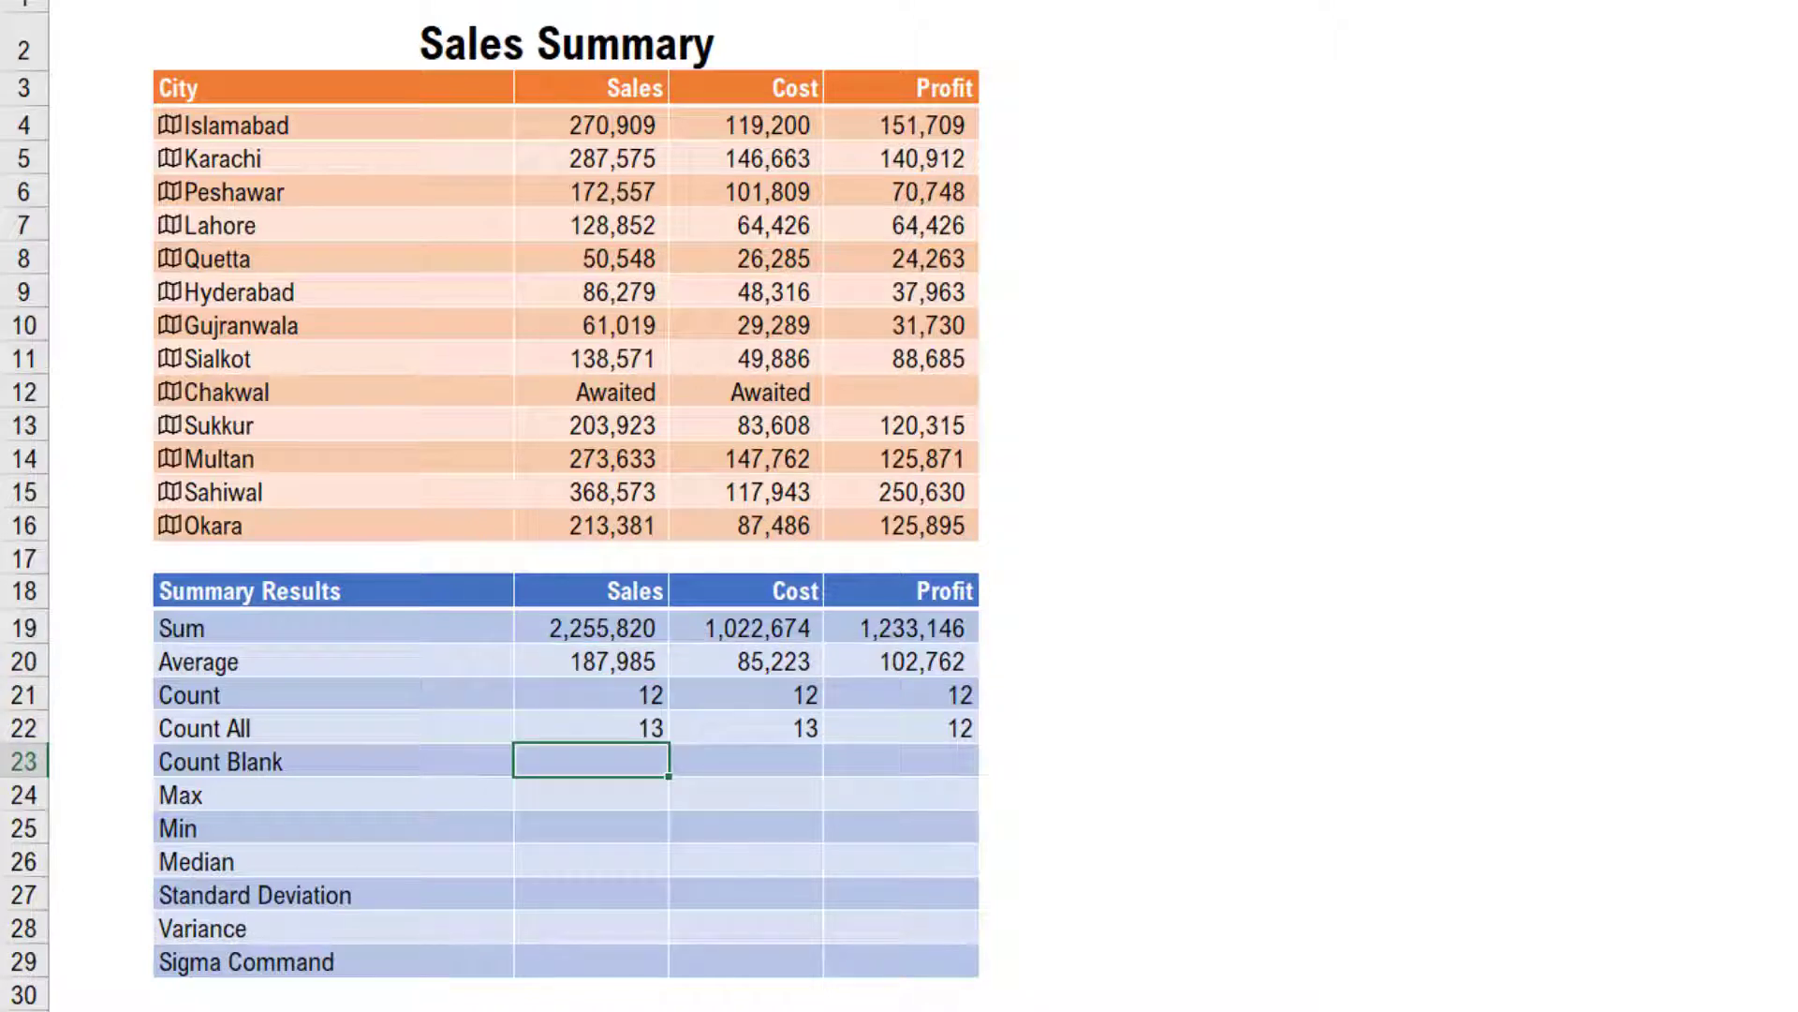
pyautogui.write('=coun')
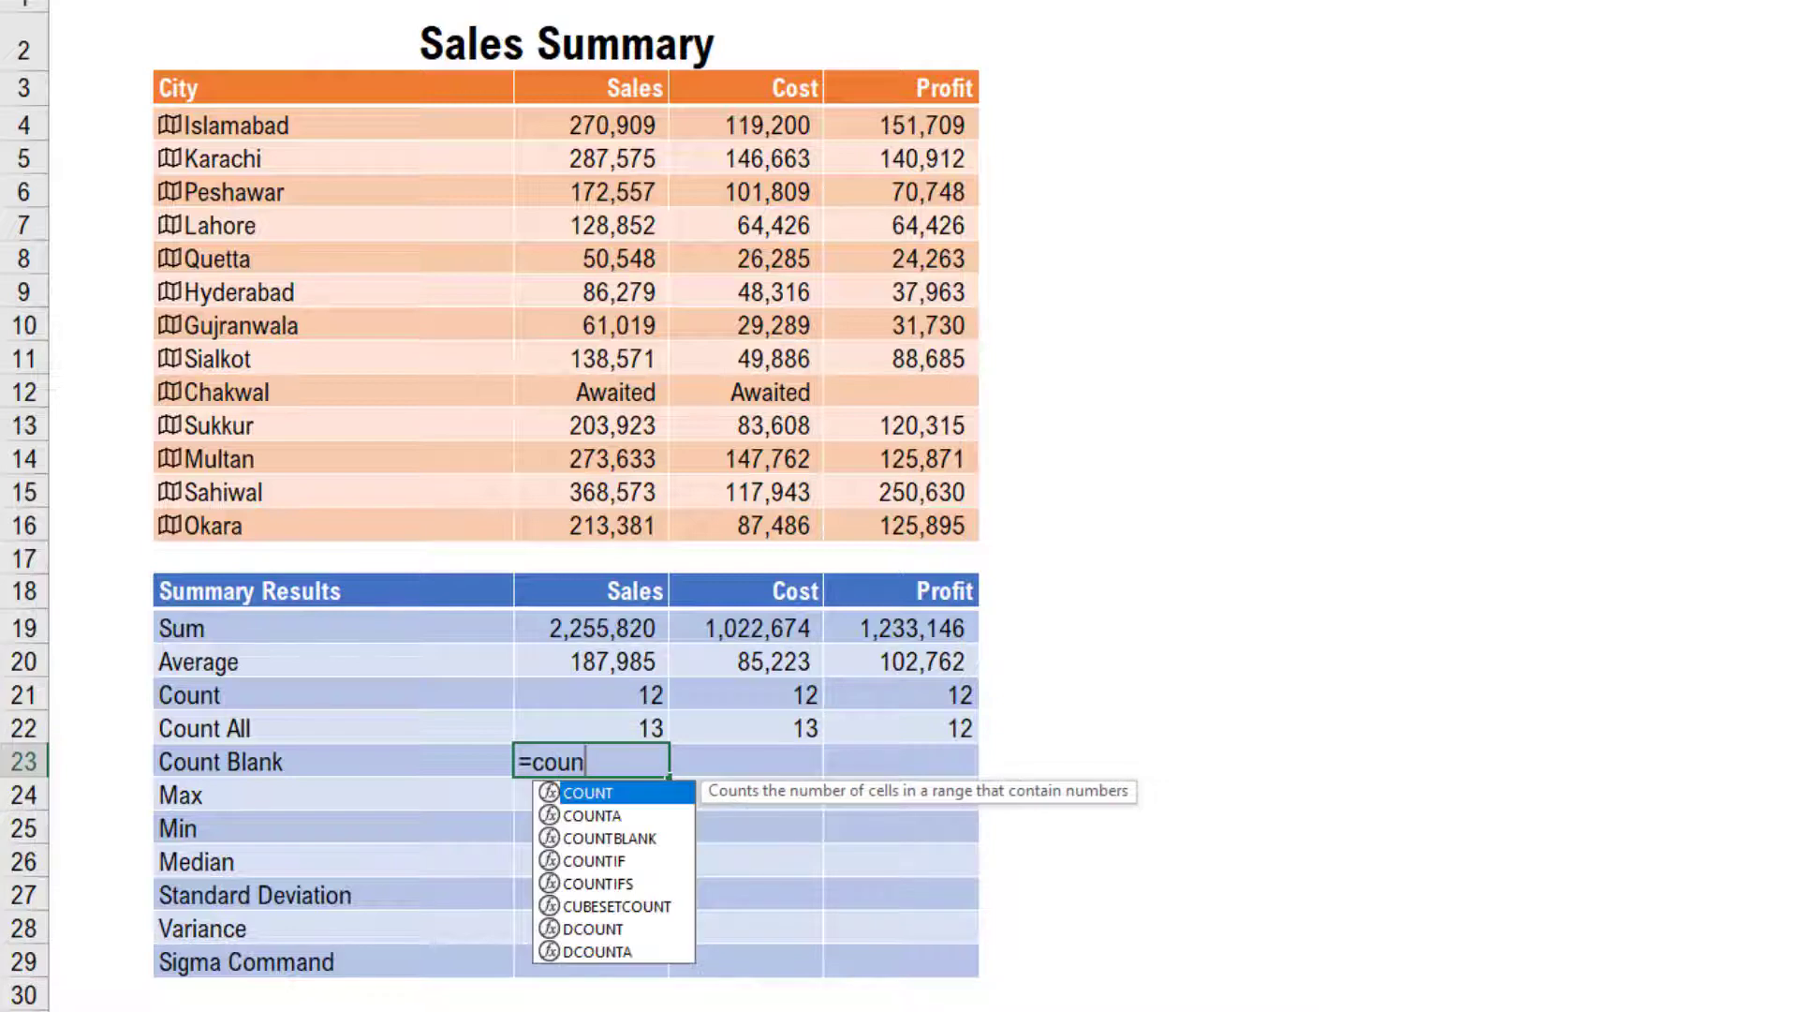
pyautogui.write('tb')
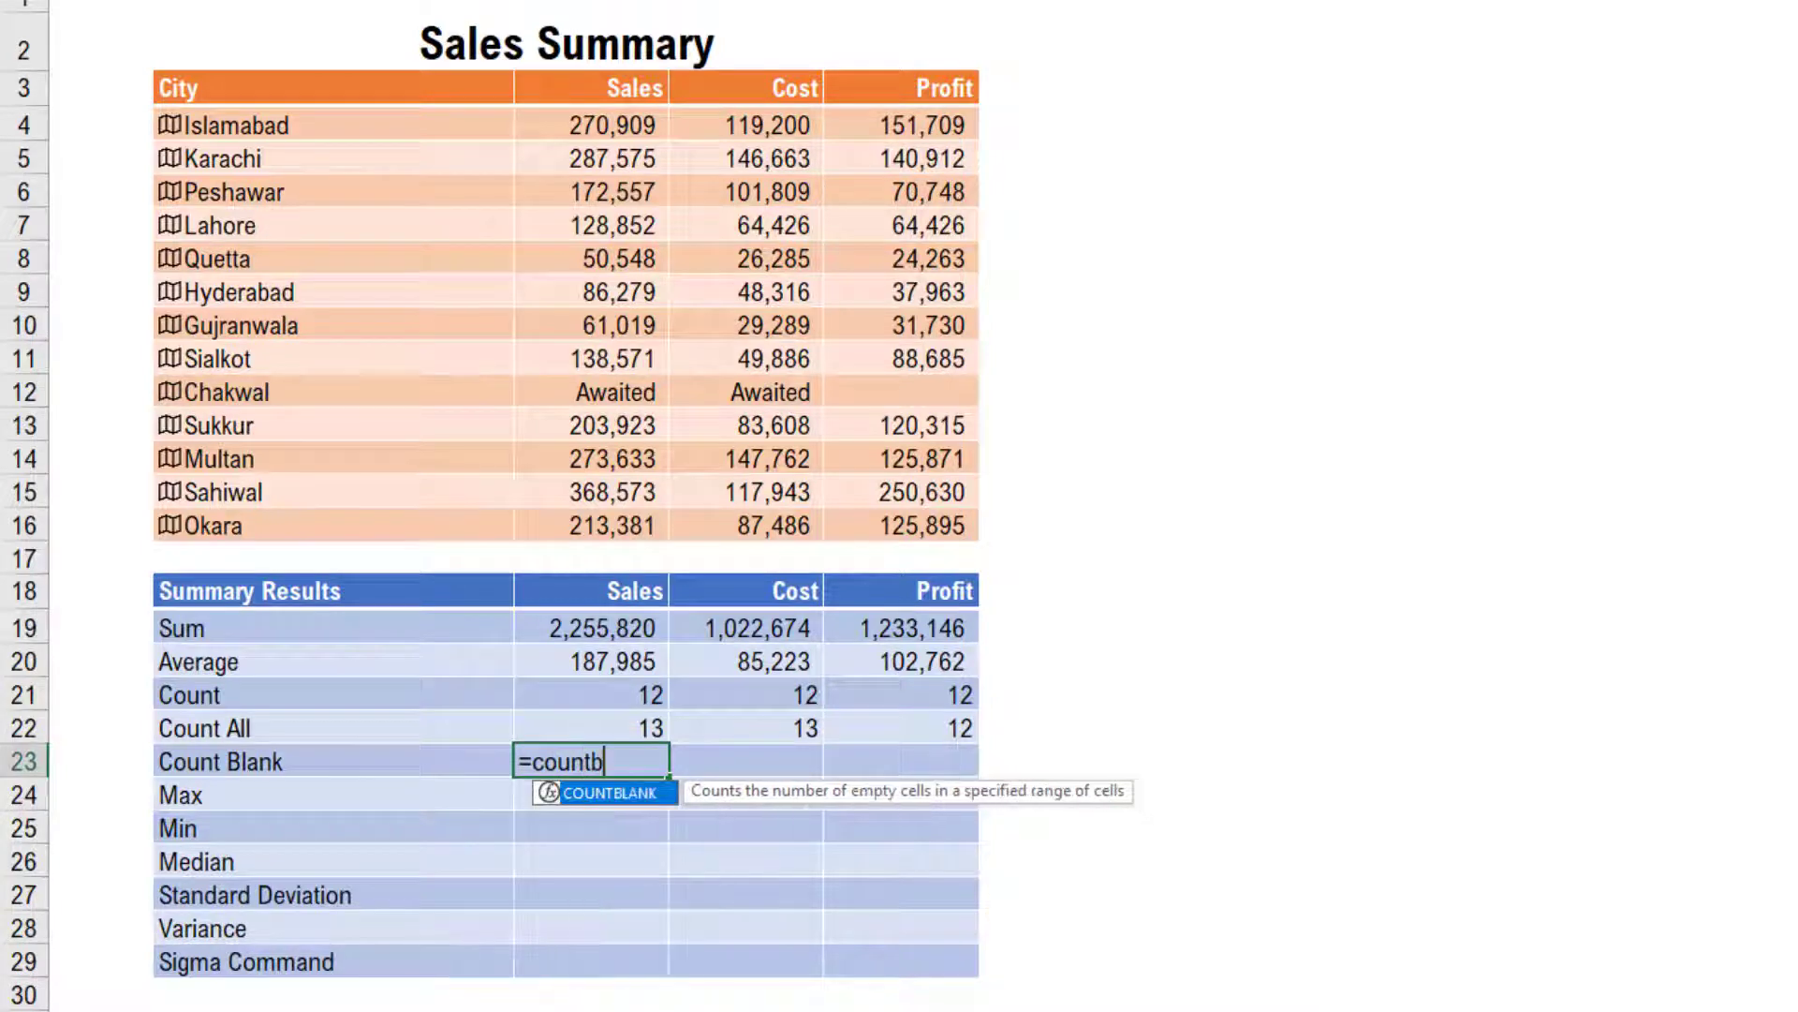
pyautogui.press('Tab')
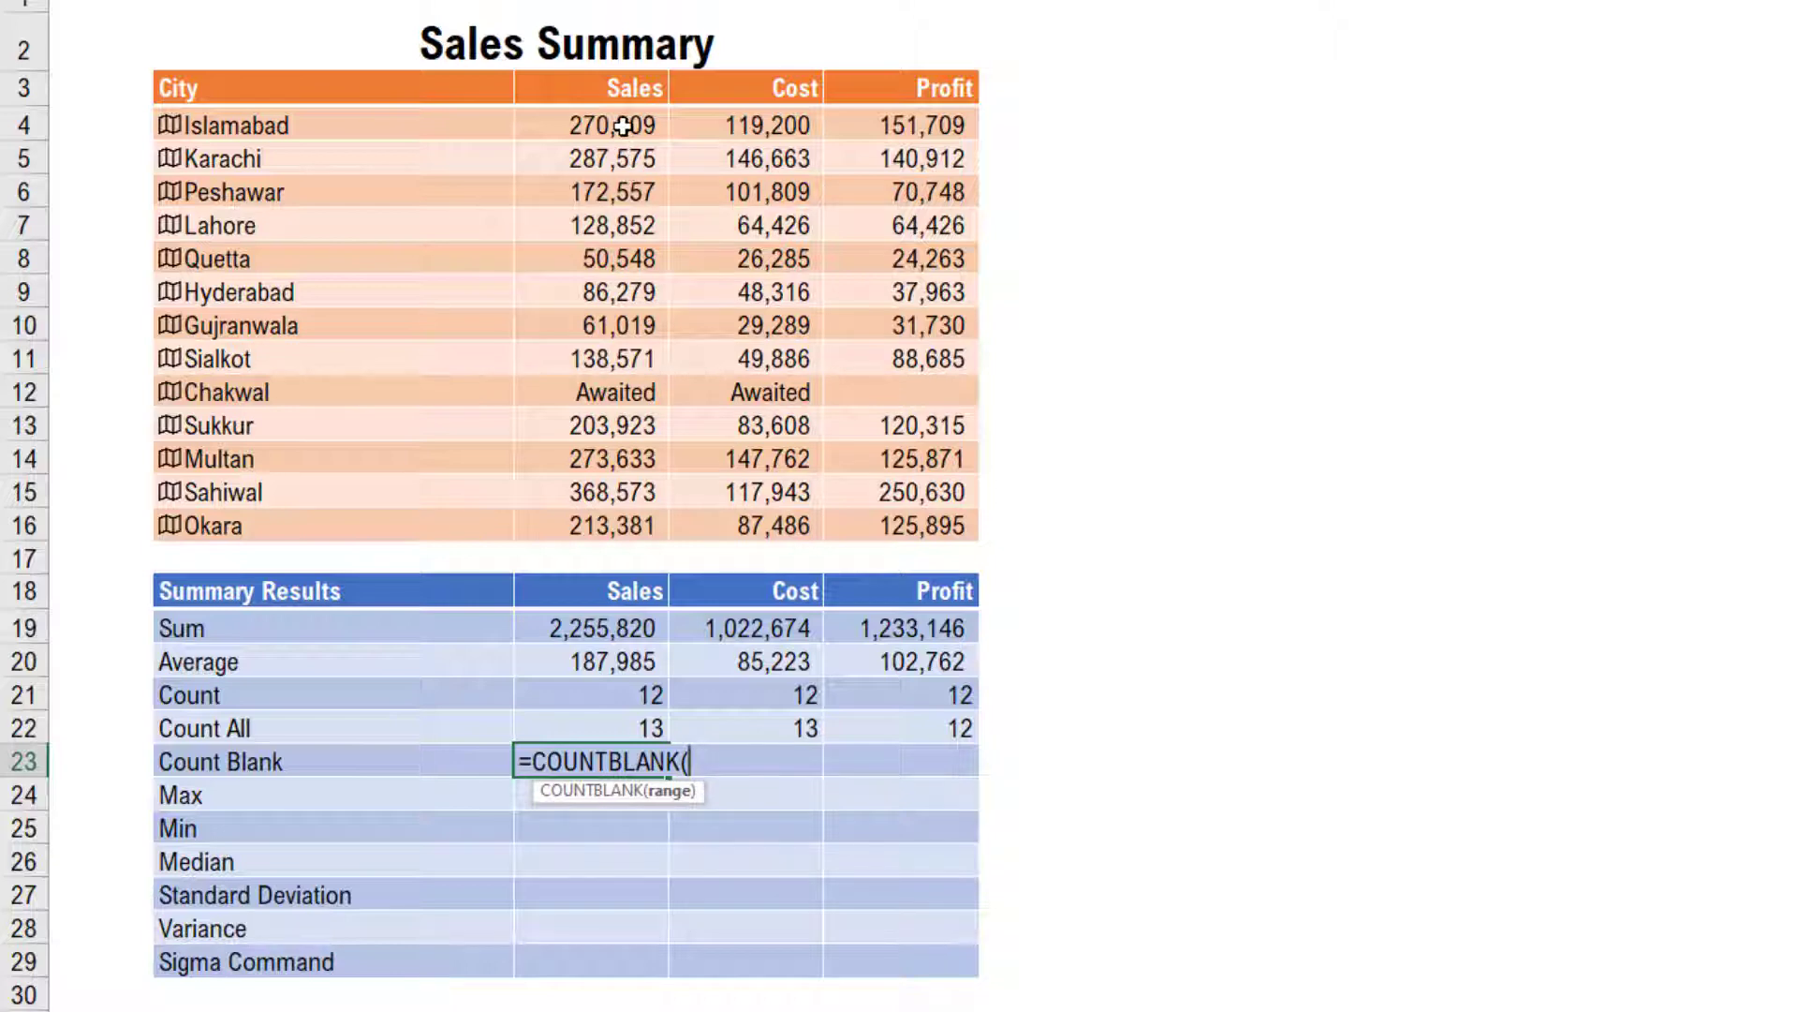
pyautogui.moveTo(623, 125); pyautogui.dragTo(616, 525)
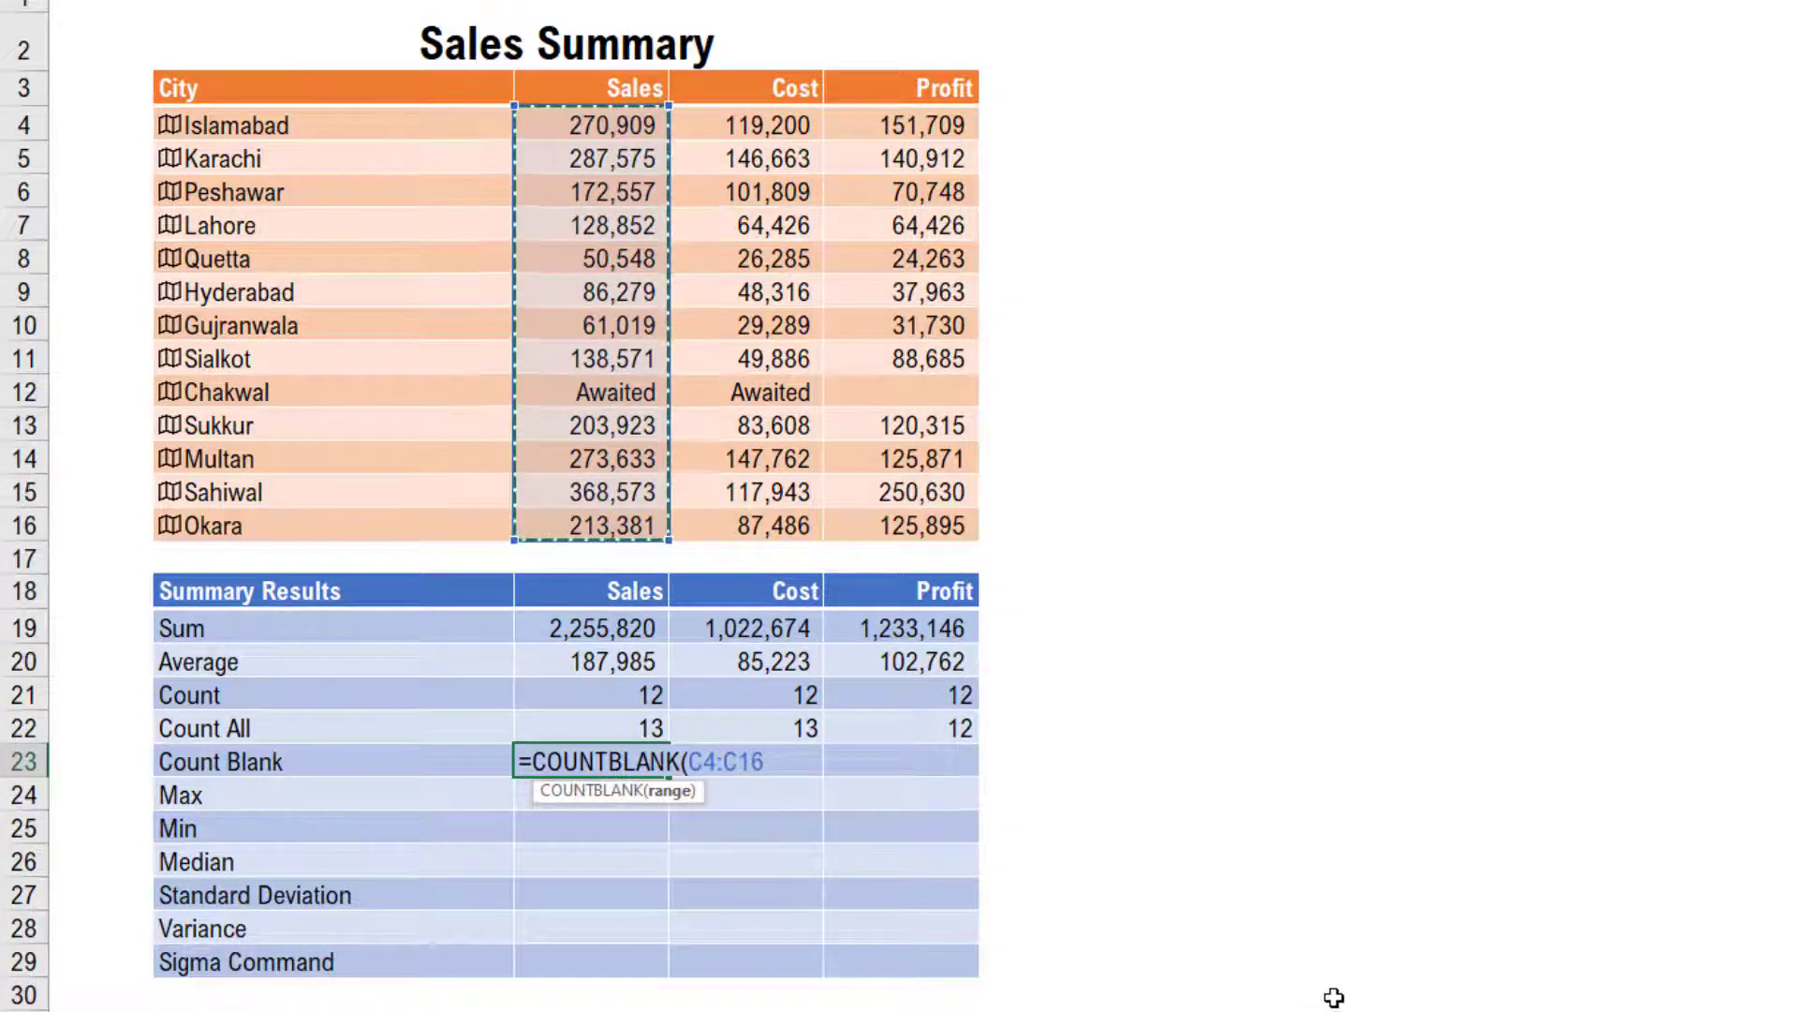
pyautogui.press('Return')
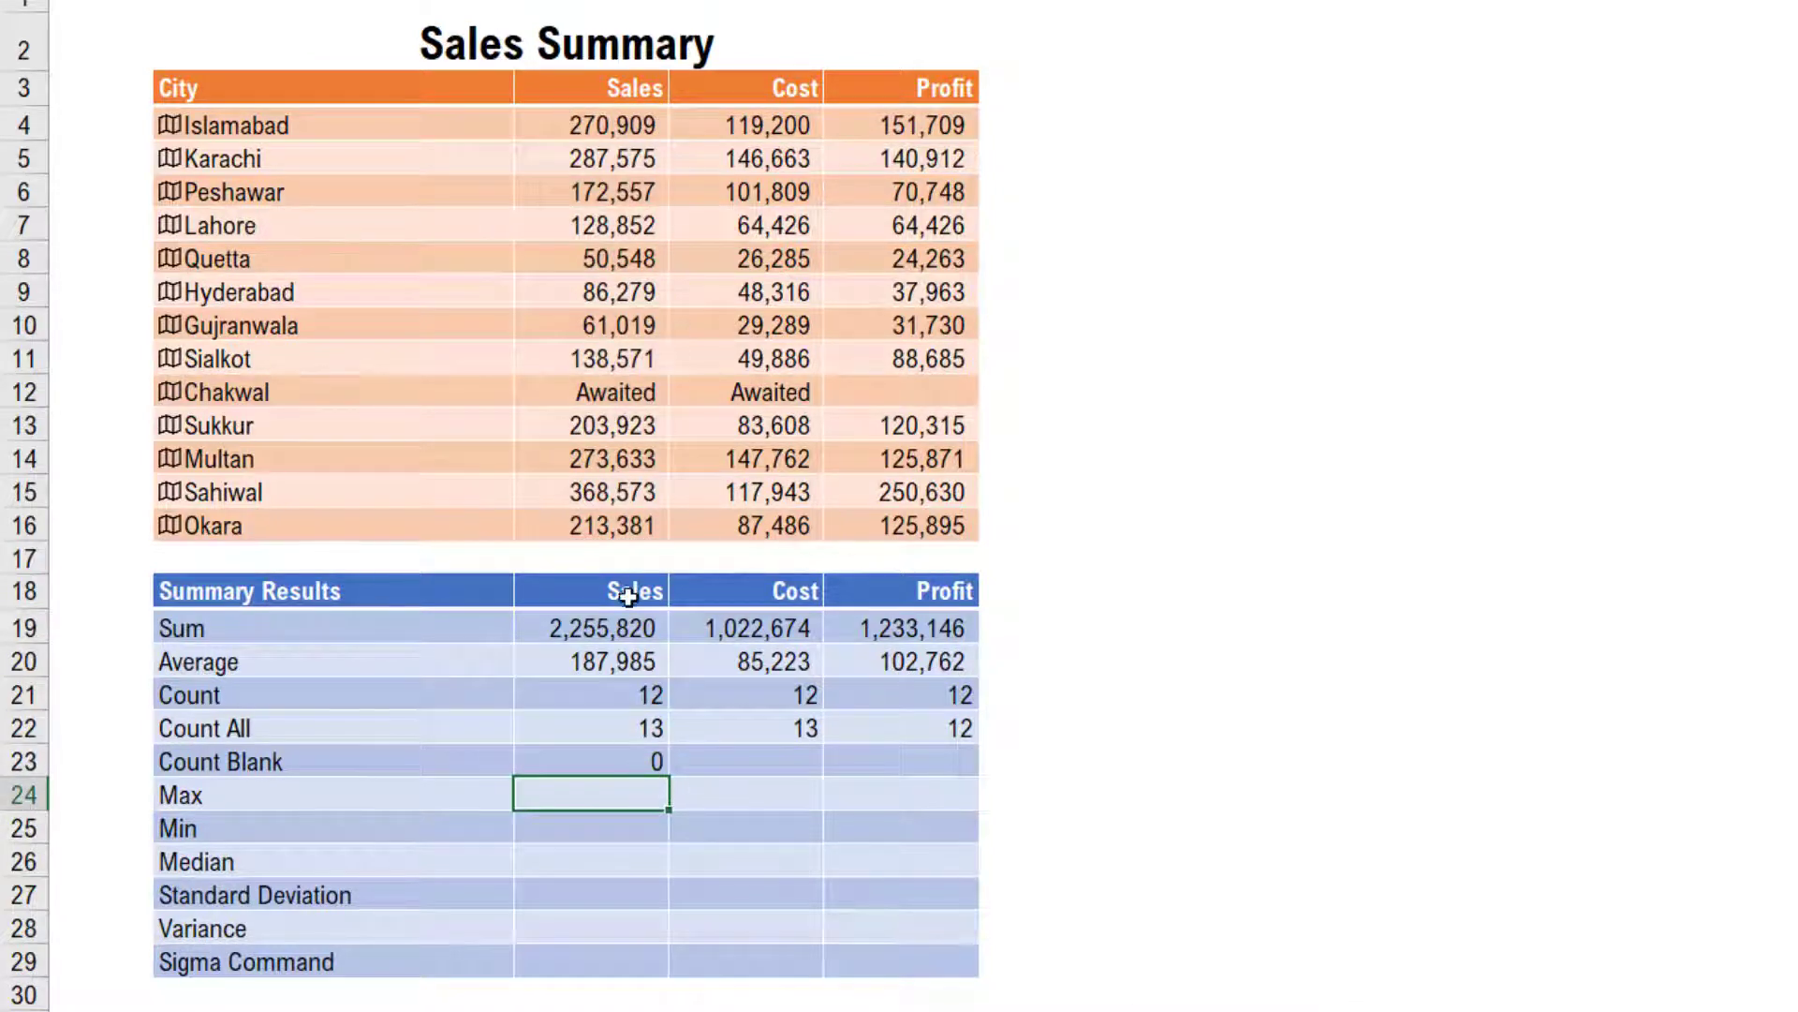
# - Fill the Count Blank formula from C23 across the Cost and Profit columns, C23:E23
pyautogui.click(642, 761)
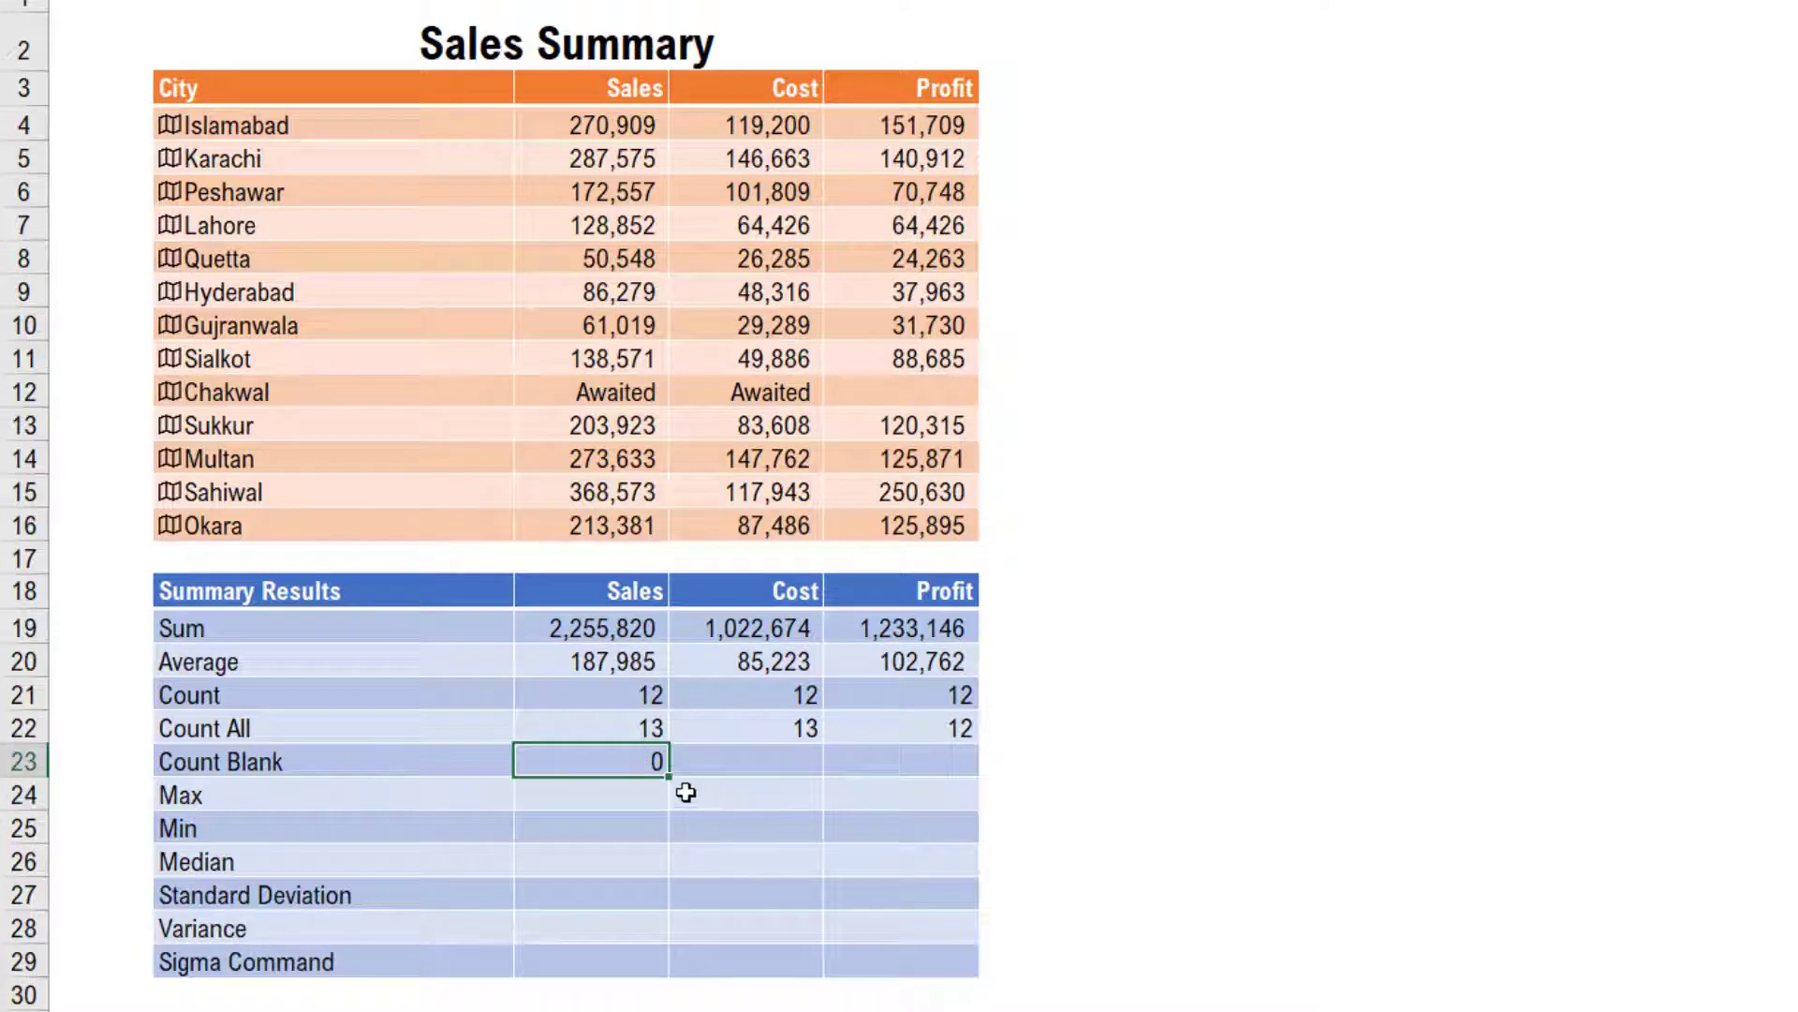
pyautogui.click(642, 401)
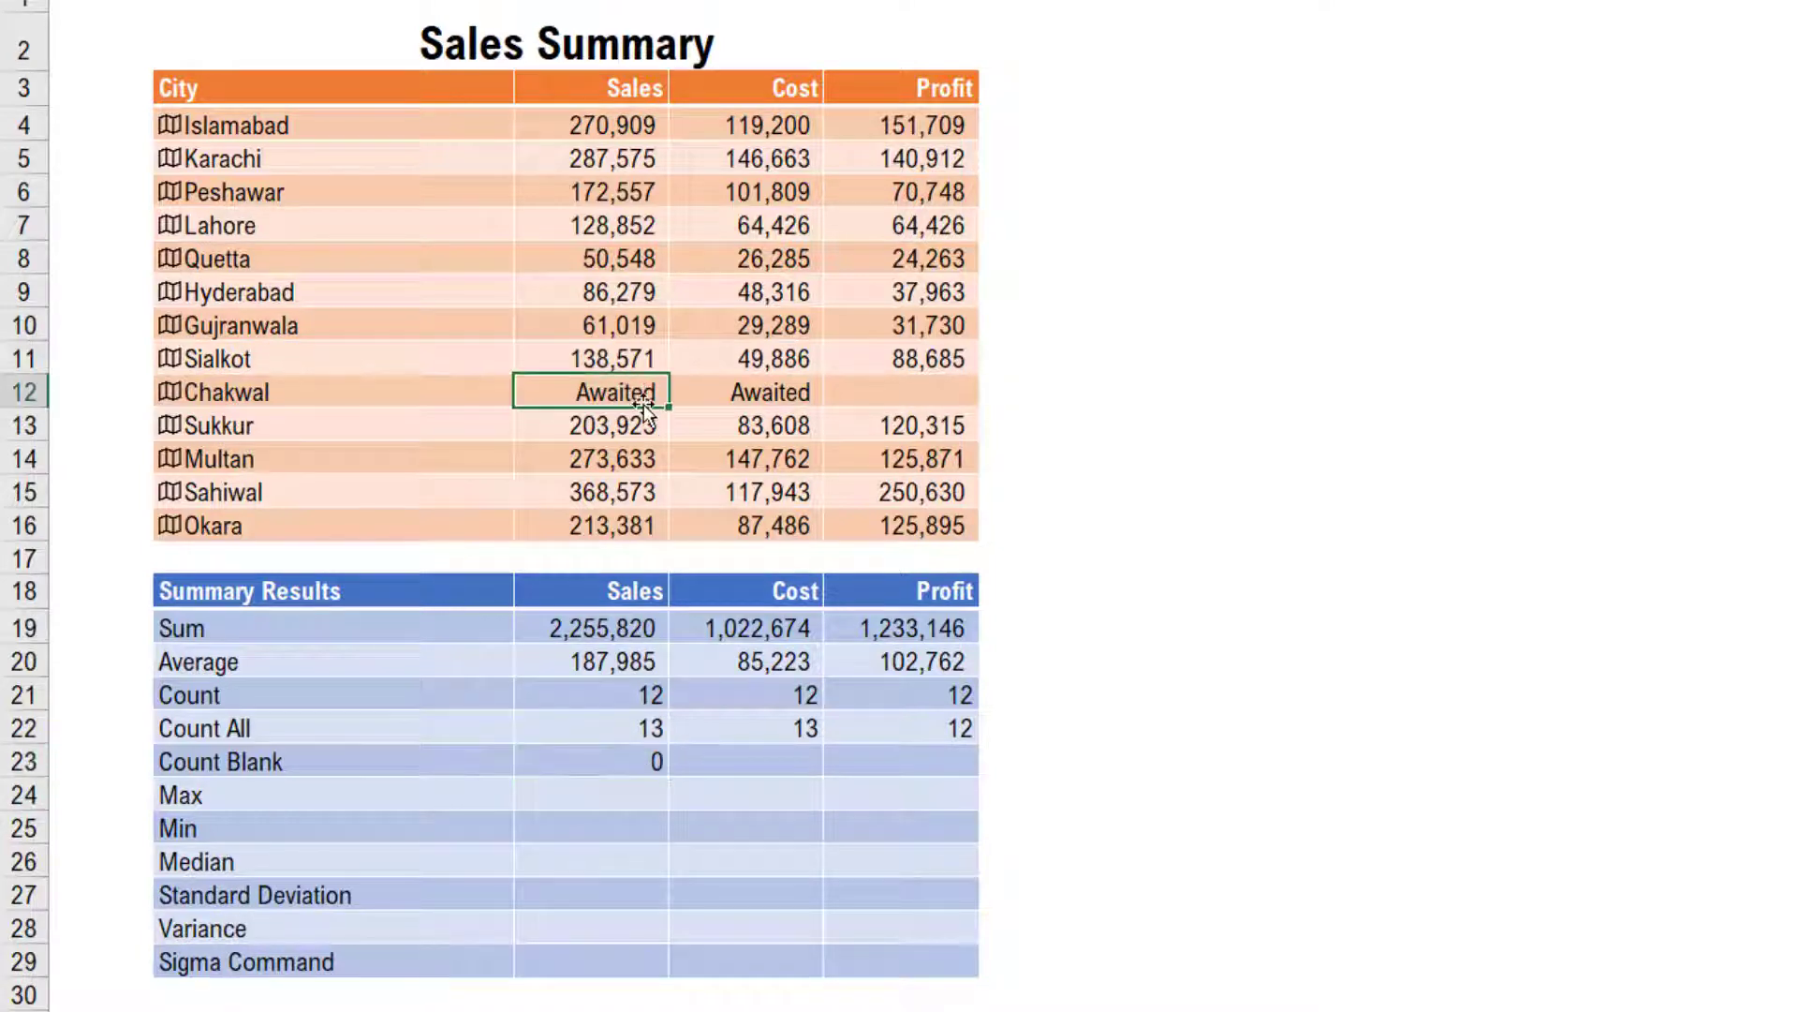
pyautogui.click(631, 757)
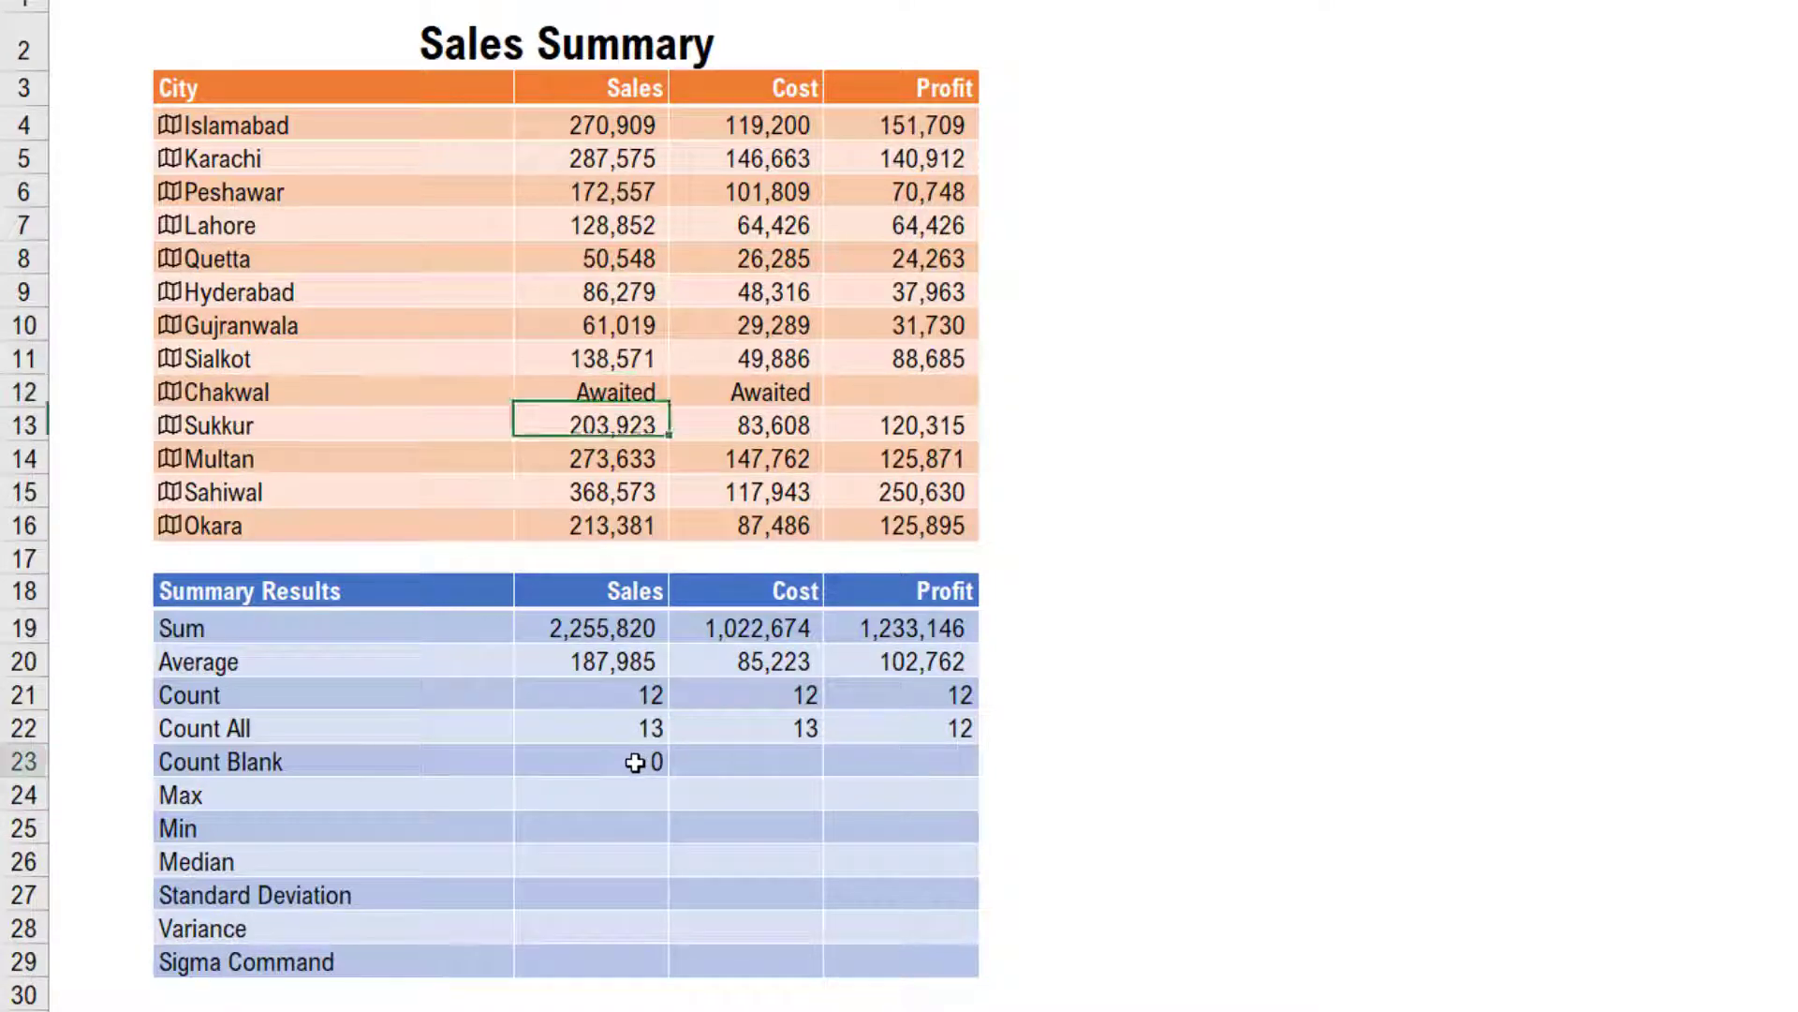
pyautogui.moveTo(669, 773); pyautogui.dragTo(963, 769)
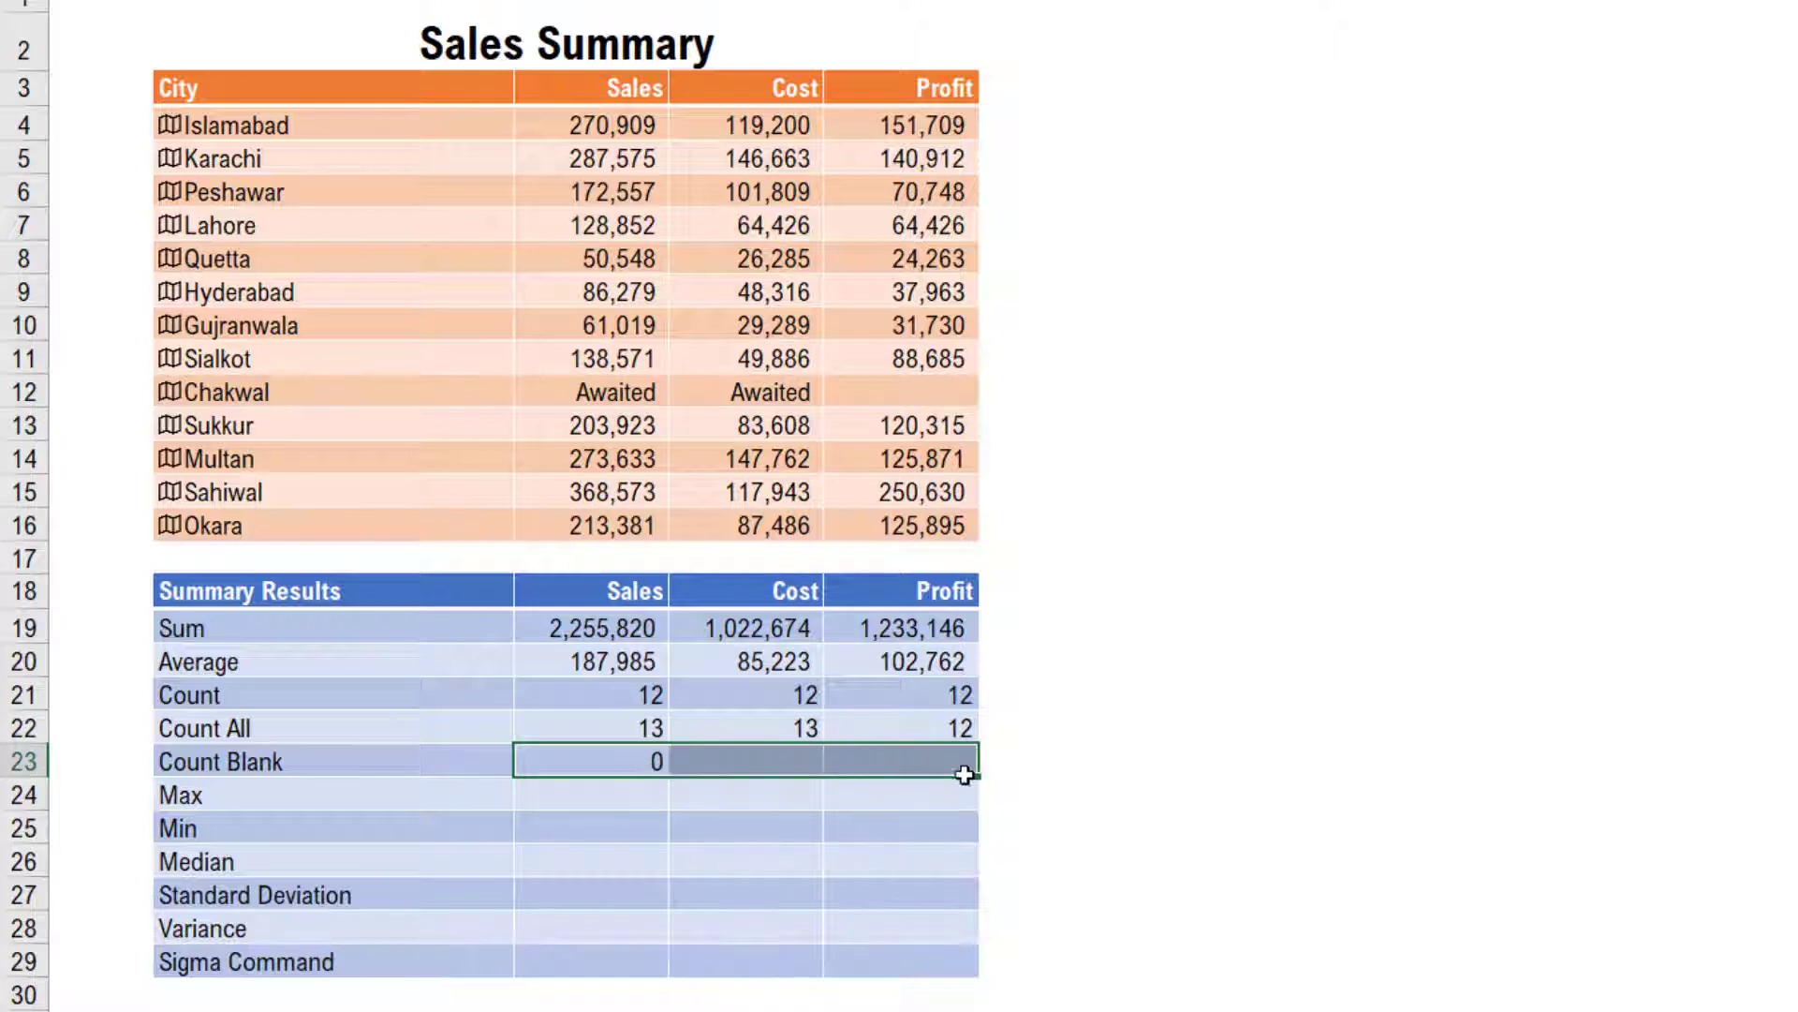
pyautogui.press('F2')
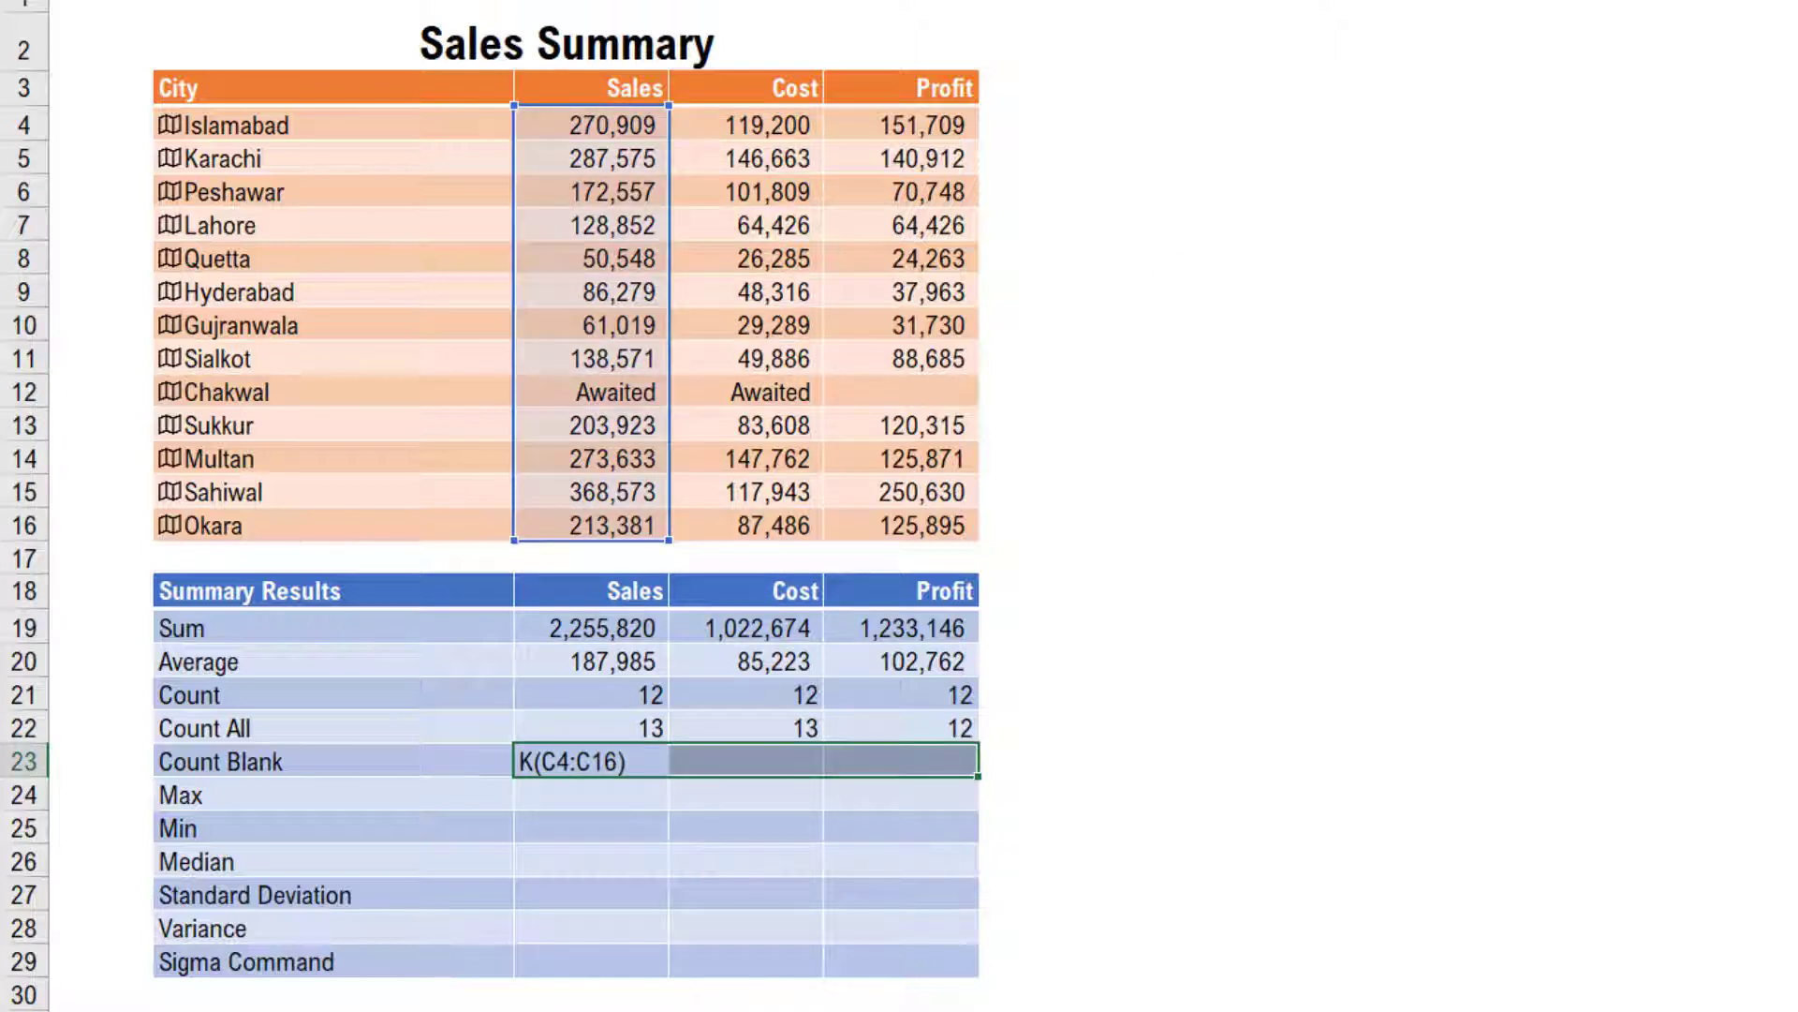
pyautogui.hotkey('ctrl', 'Return')
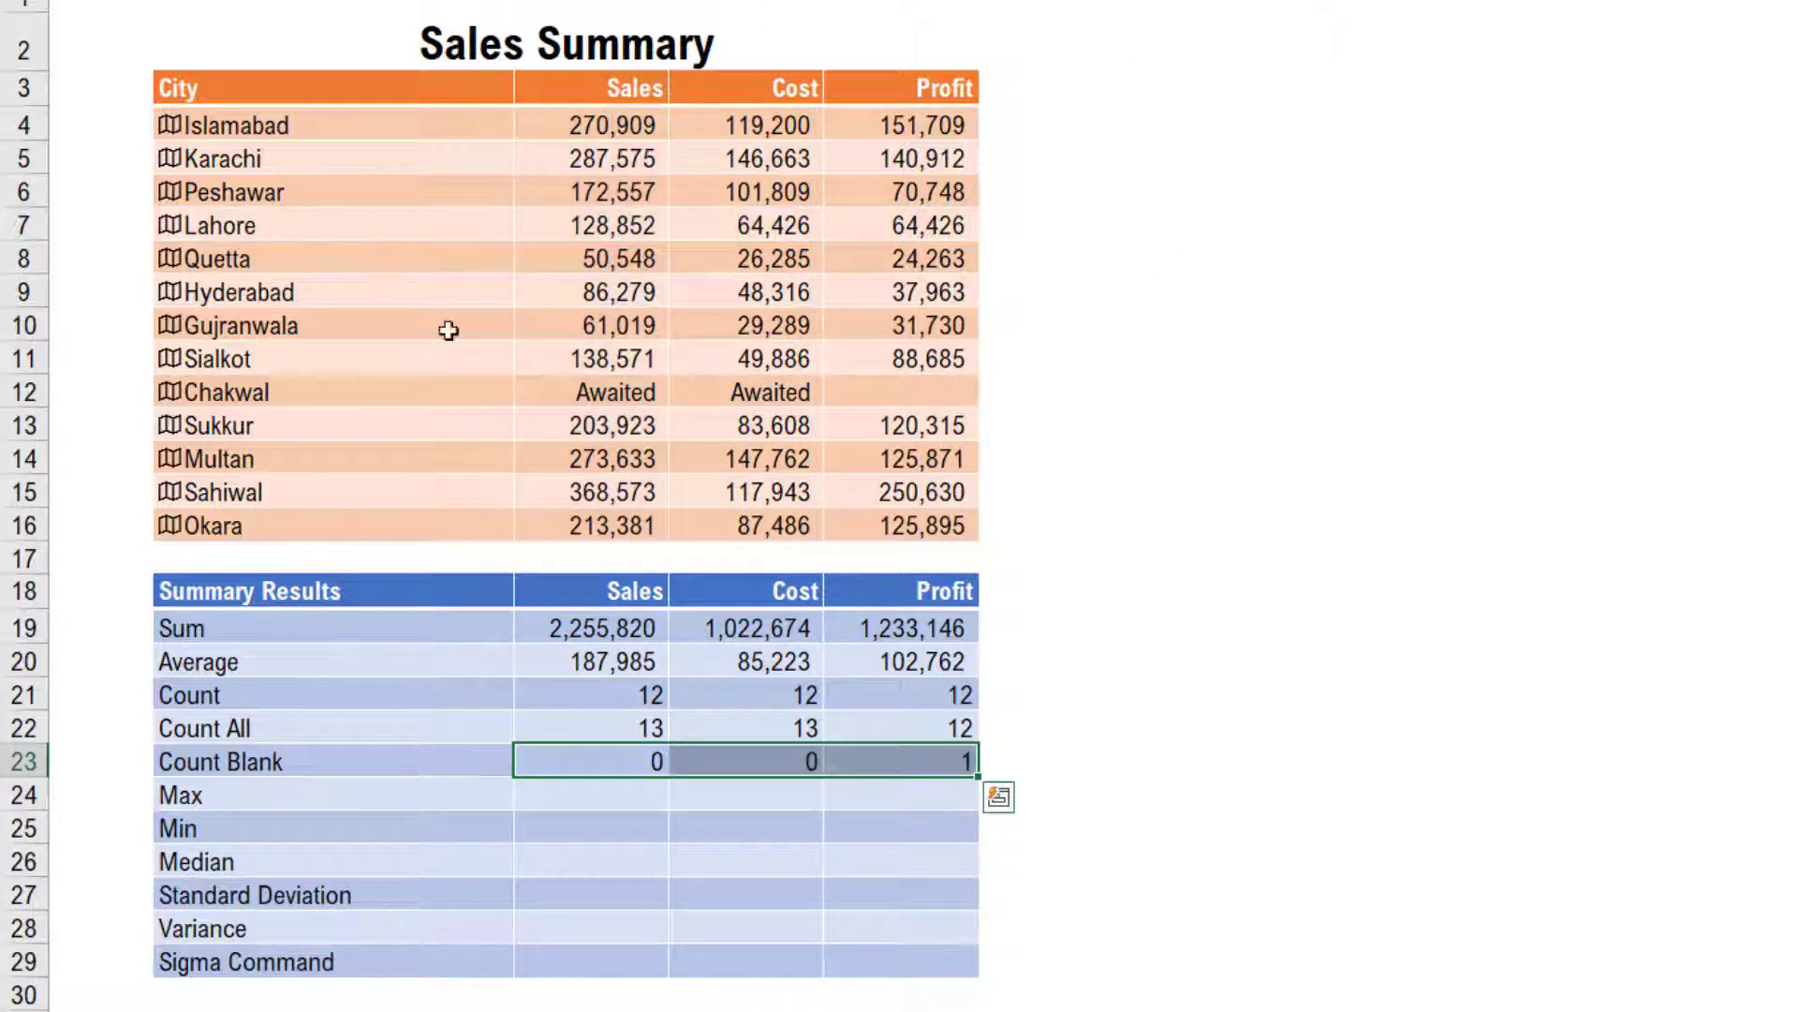
# - Compare the Count Blank results in row 23 with Chakwal's cost and profit cells D12 and E12
pyautogui.click(663, 760)
pyautogui.click(787, 760)
pyautogui.click(779, 395)
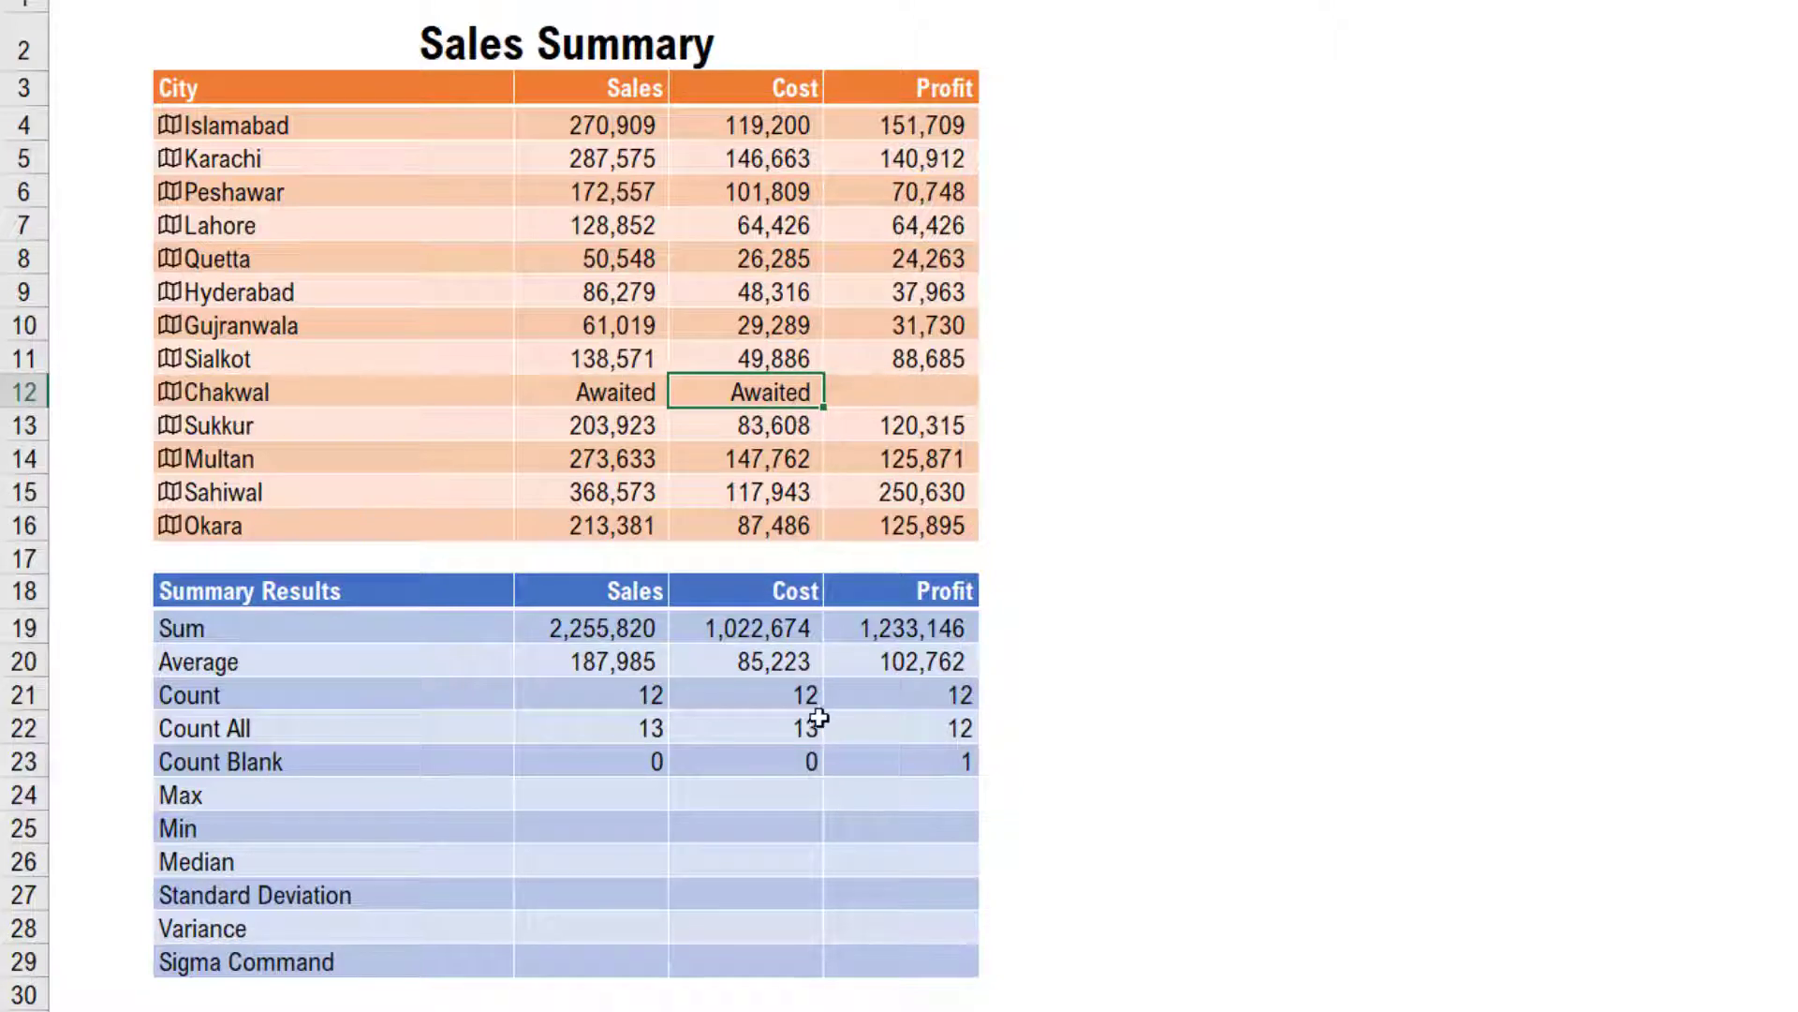
pyautogui.click(963, 392)
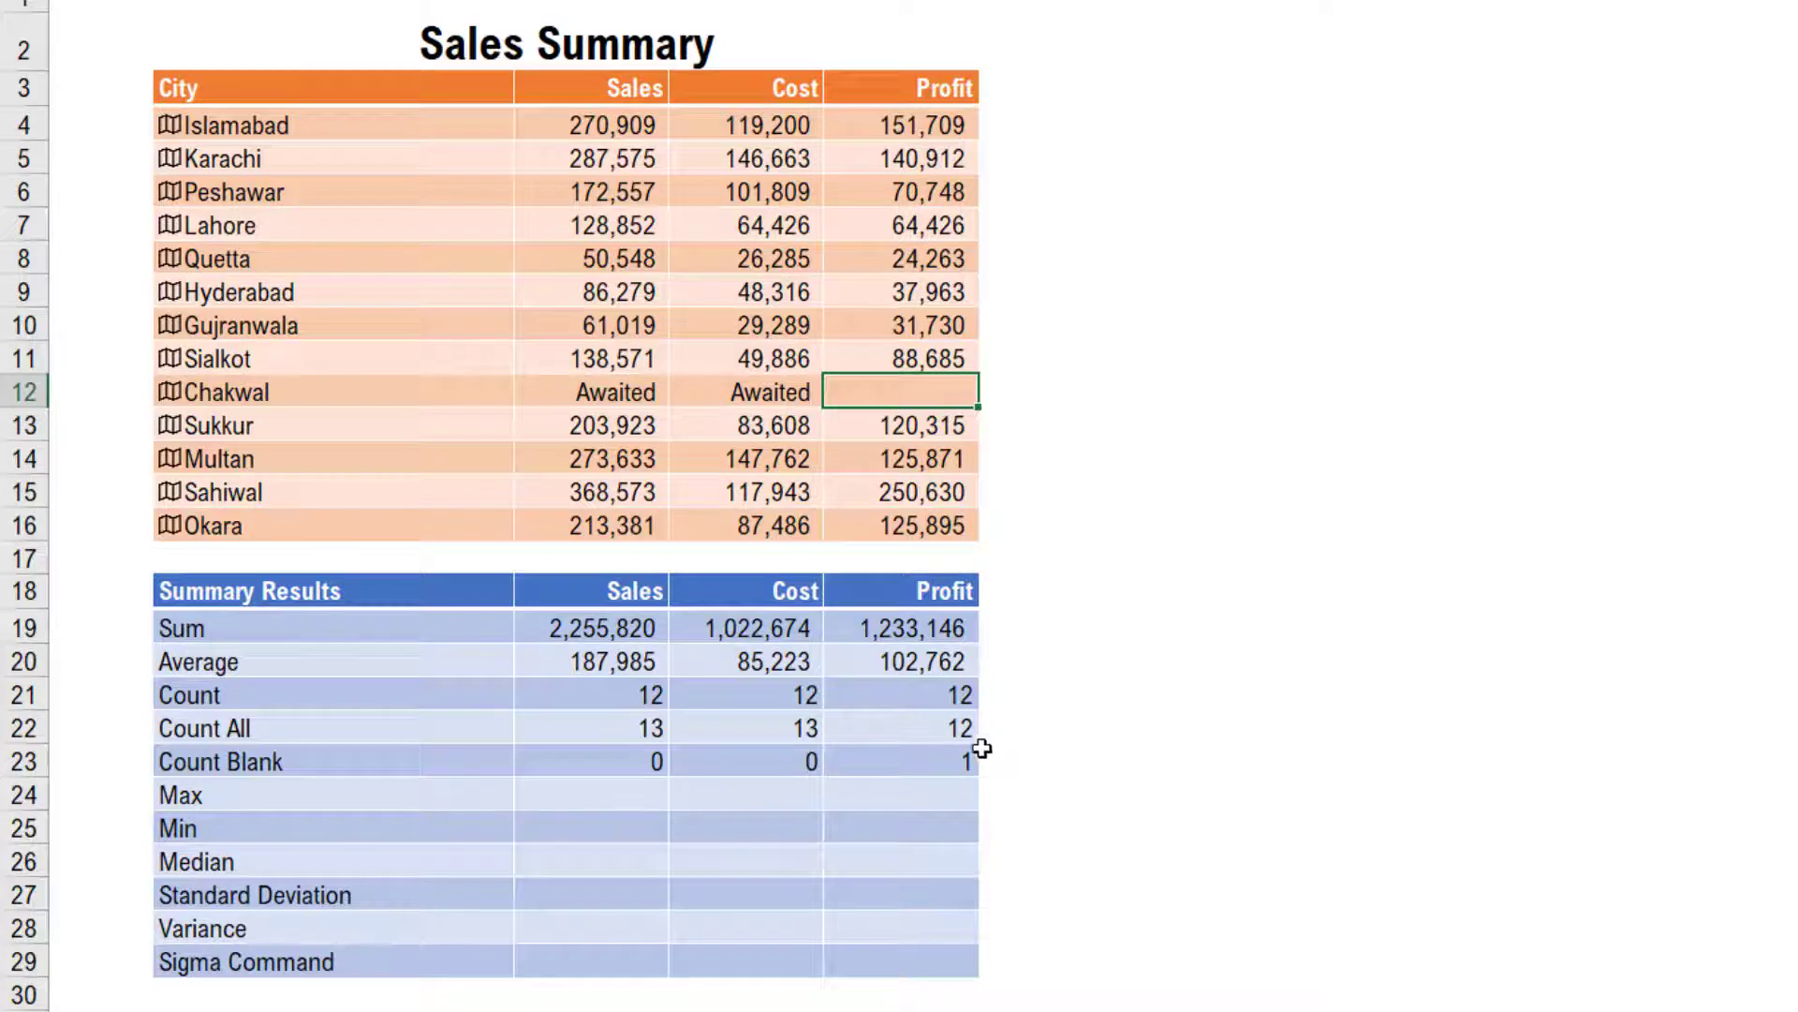
pyautogui.press('Return')
pyautogui.click(974, 754)
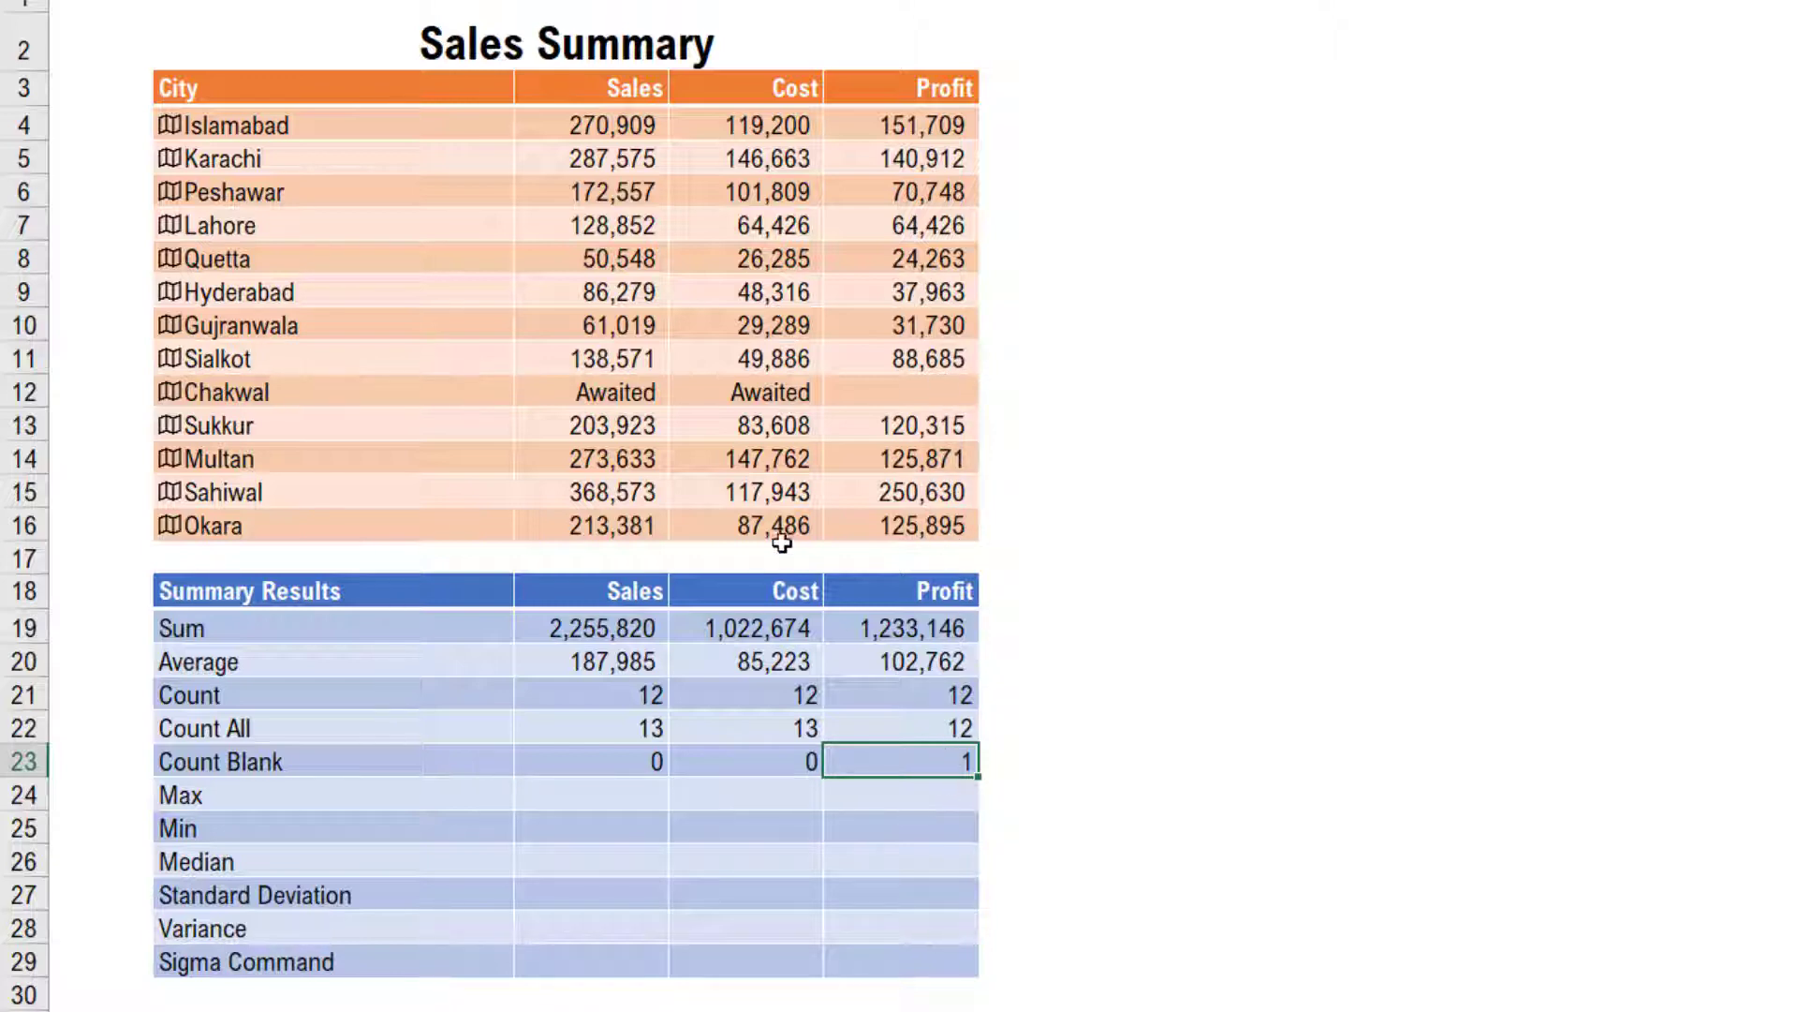
# - Enter the maximum formula =MAX(C4:C16) across C24:E24 in one go for Sales, Cost and Profit
pyautogui.moveTo(590, 795); pyautogui.dragTo(969, 798)
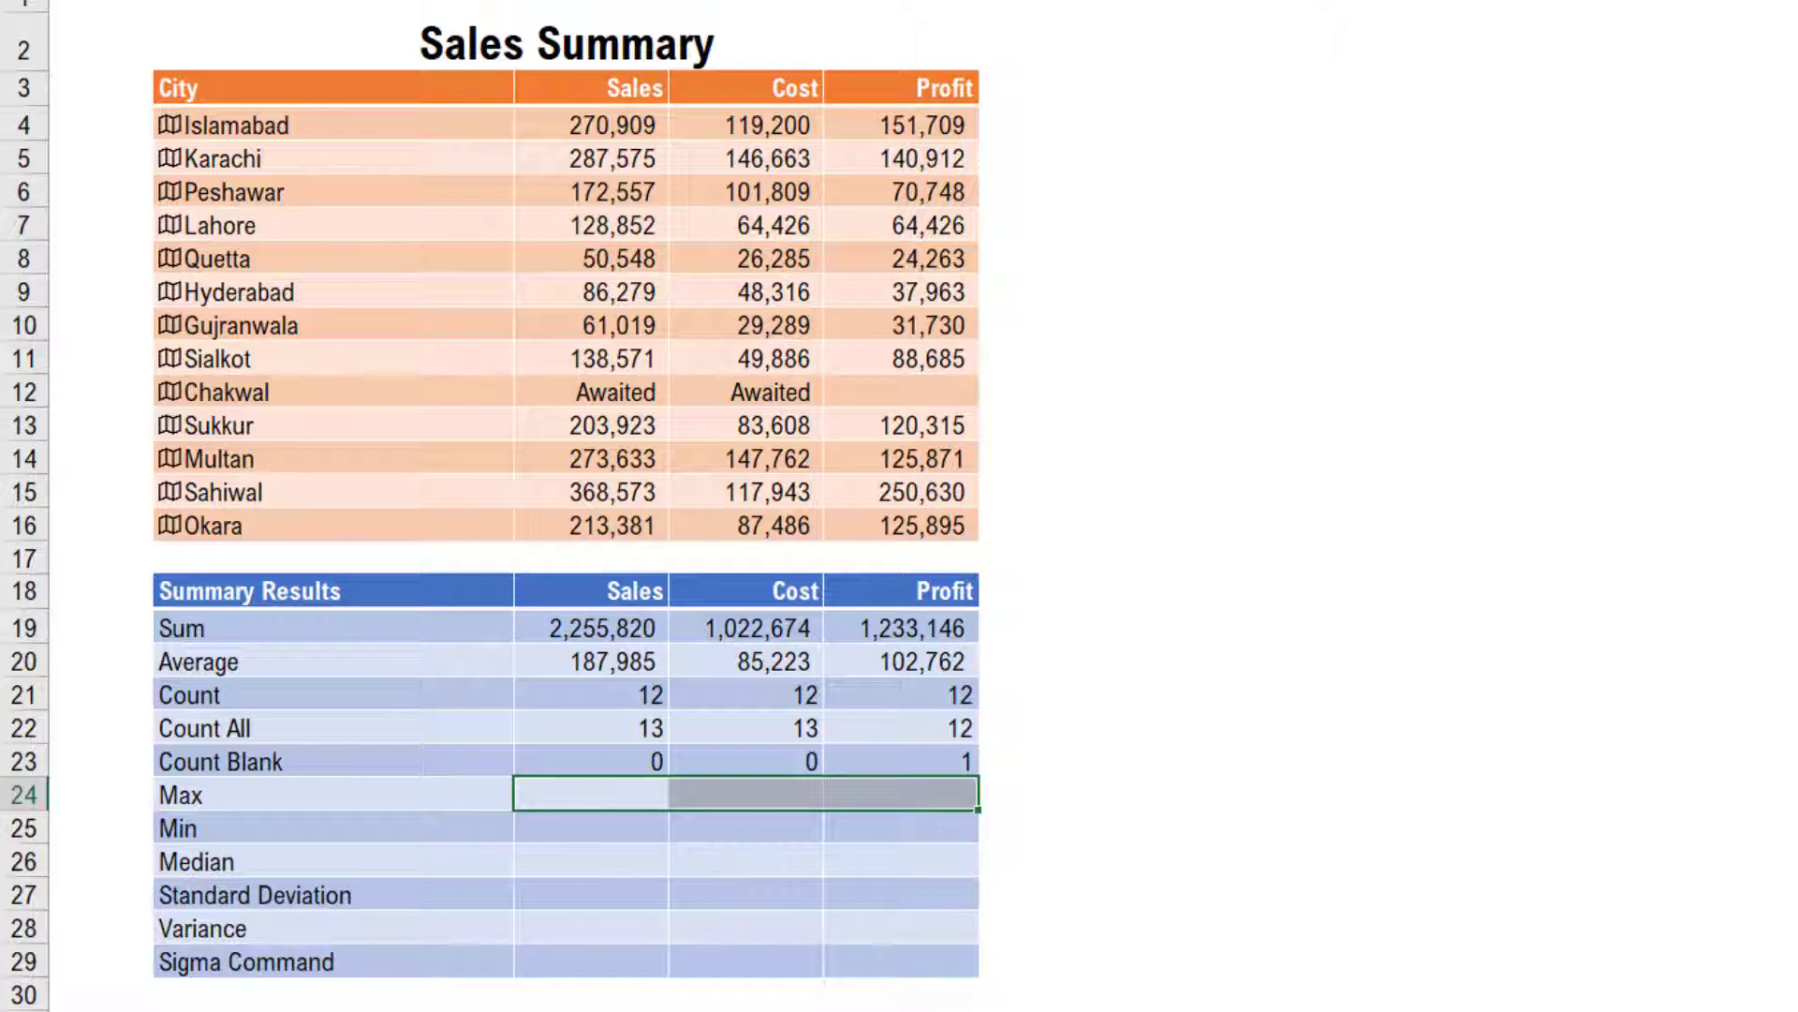
pyautogui.write('max')
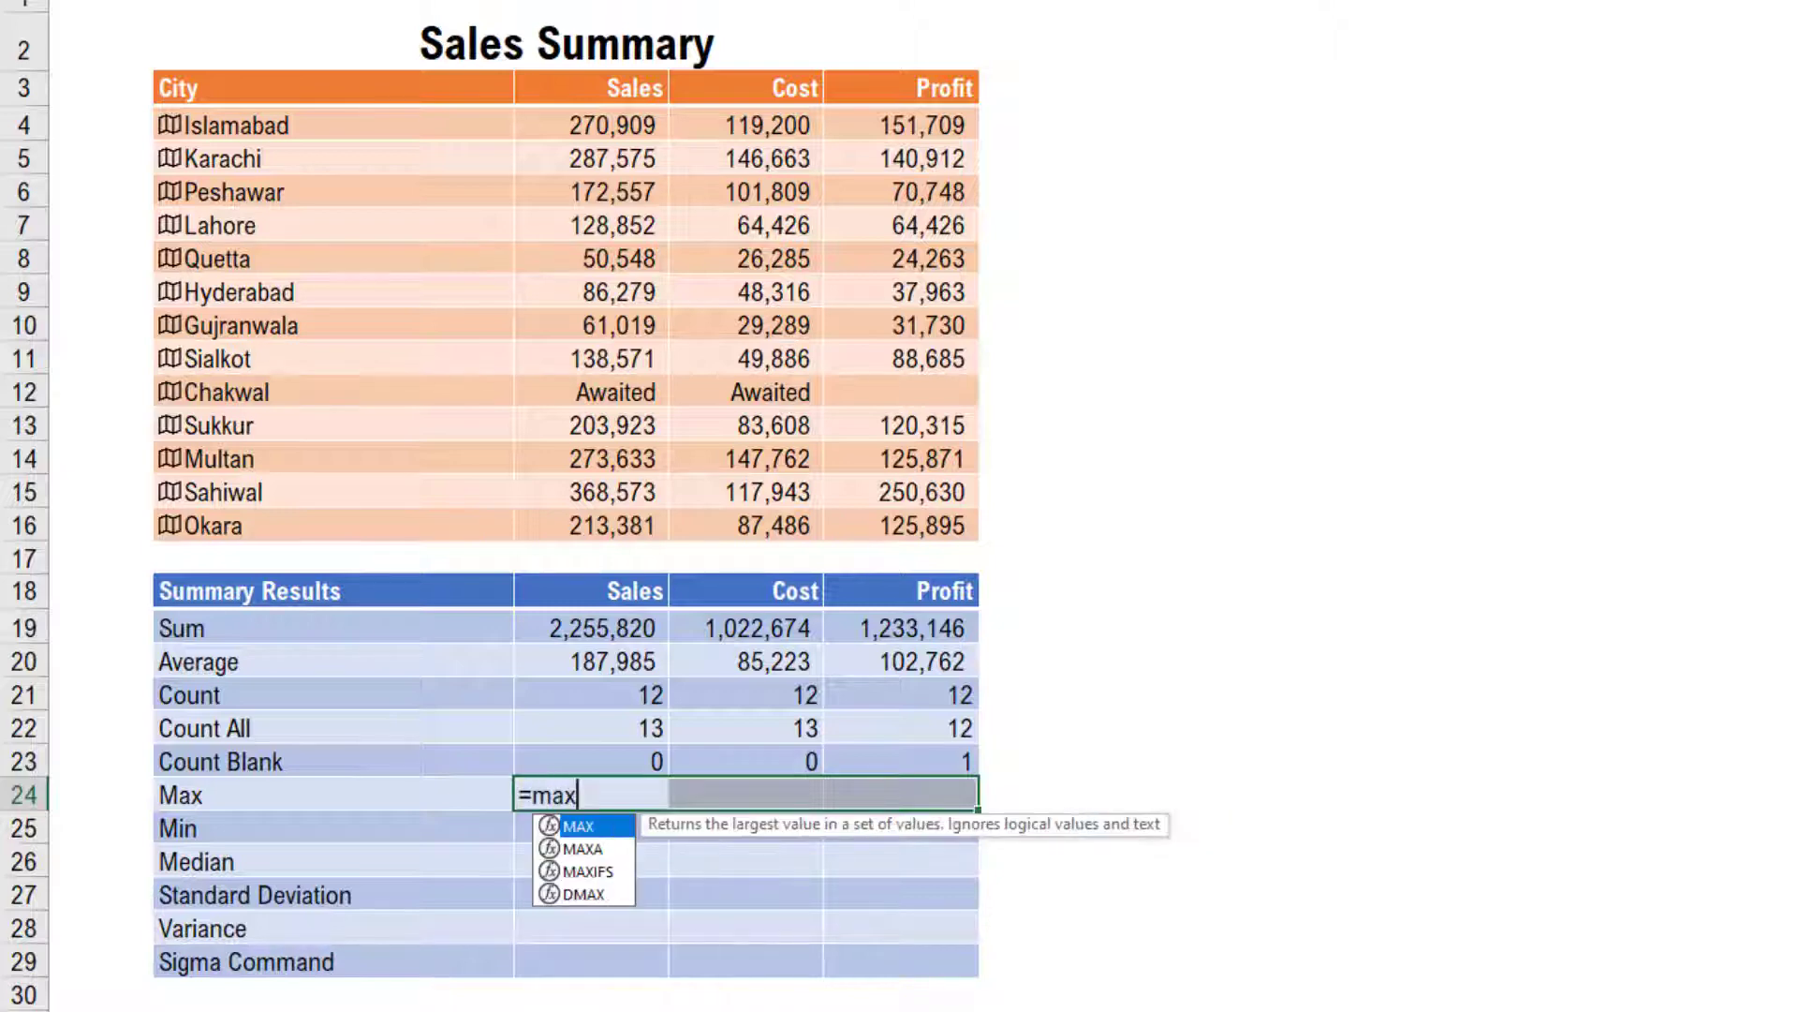
pyautogui.press('Tab')
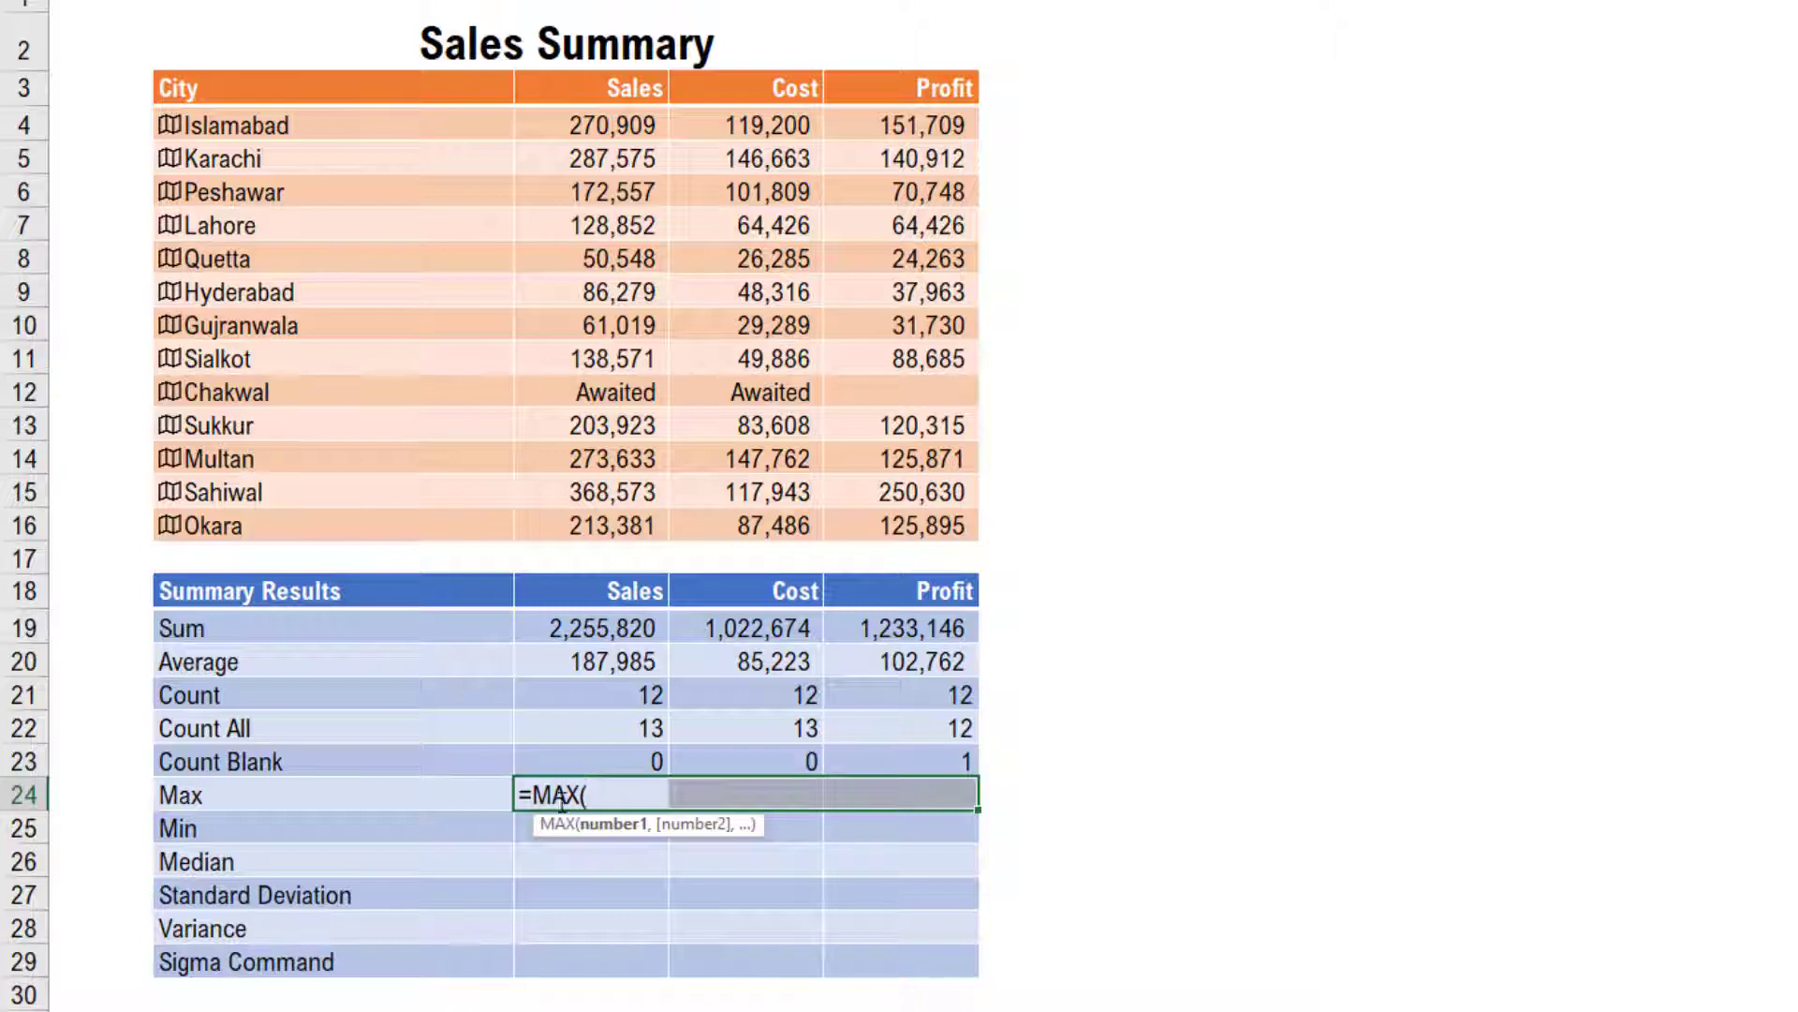
pyautogui.moveTo(609, 125); pyautogui.dragTo(620, 515)
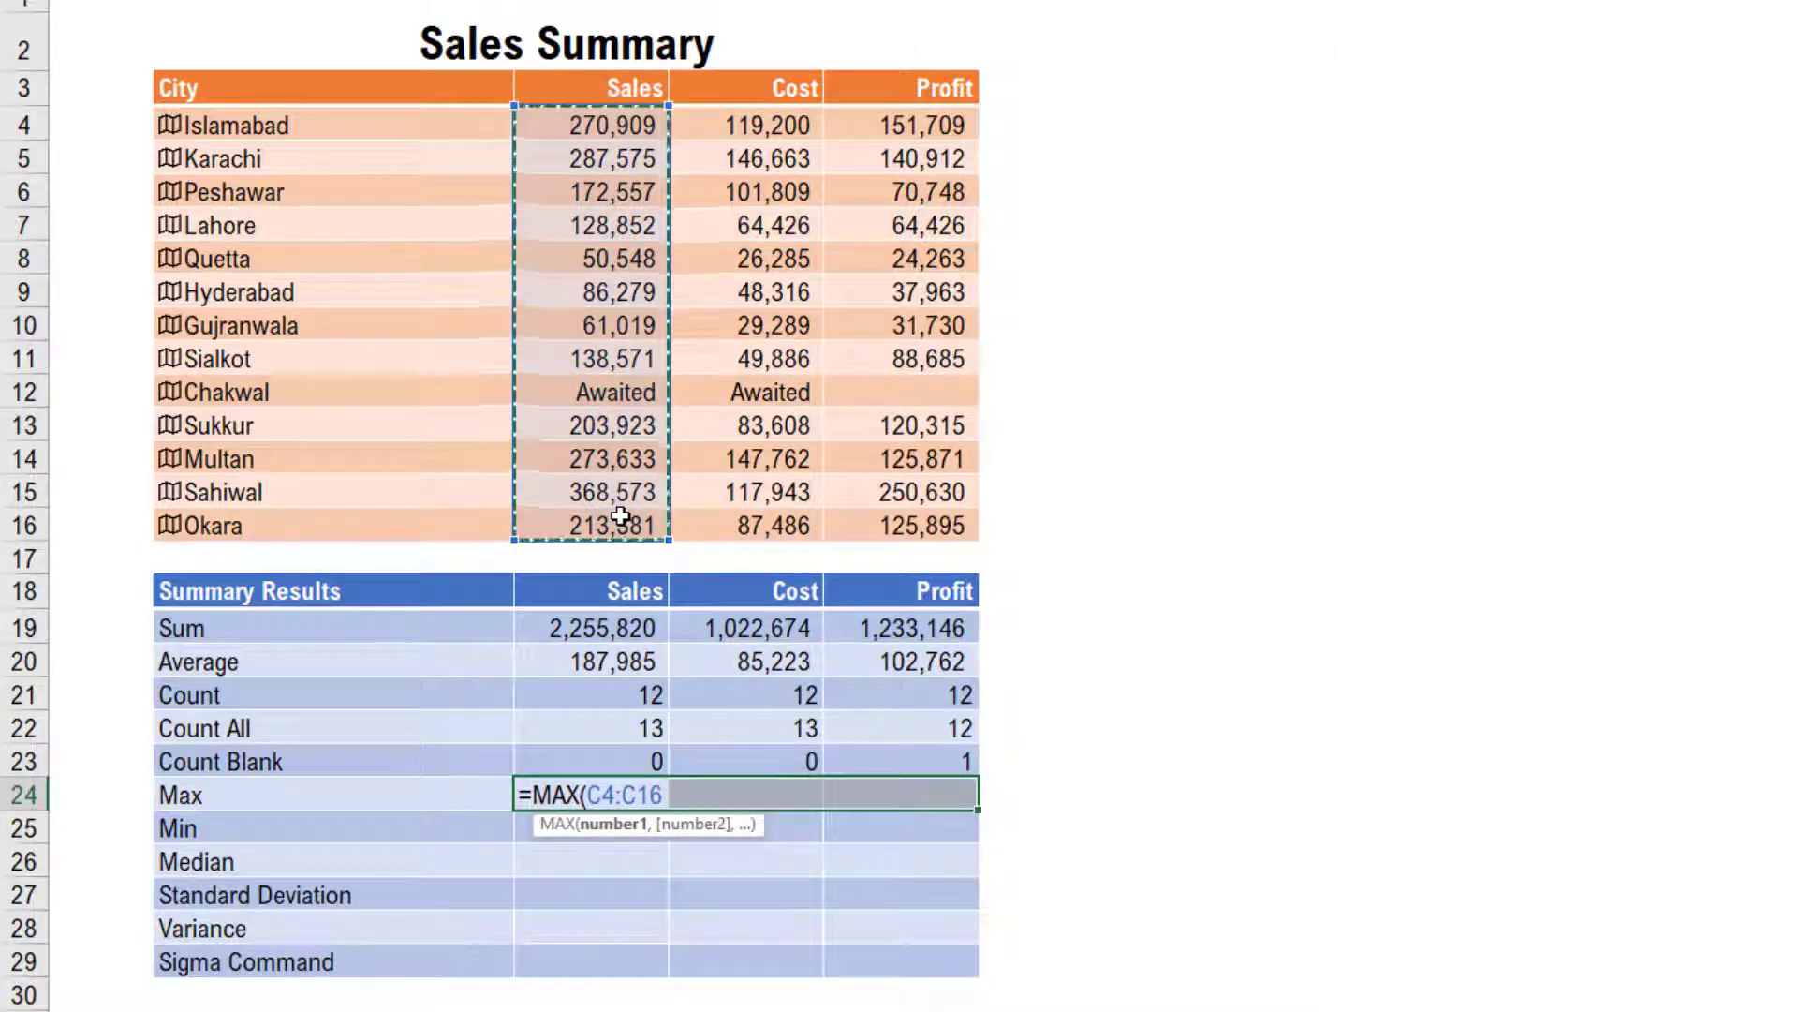
pyautogui.hotkey('ctrl', 'Return')
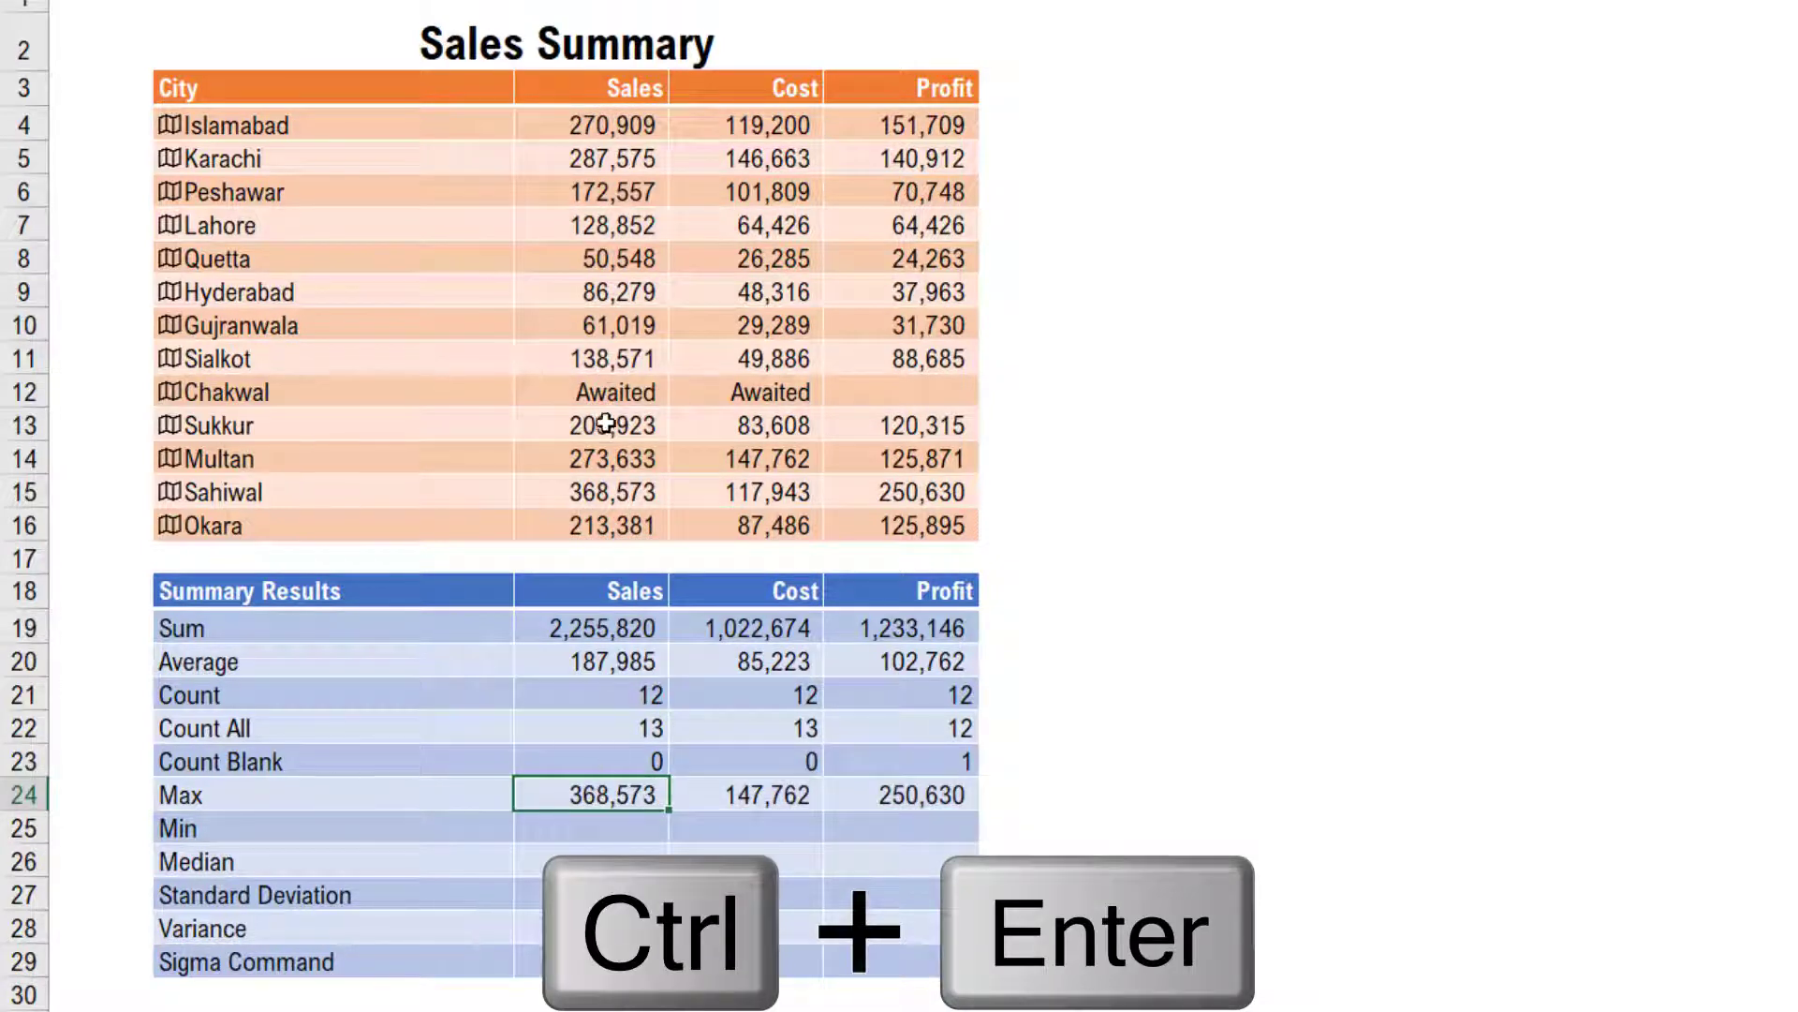
pyautogui.moveTo(610, 391); pyautogui.dragTo(925, 398)
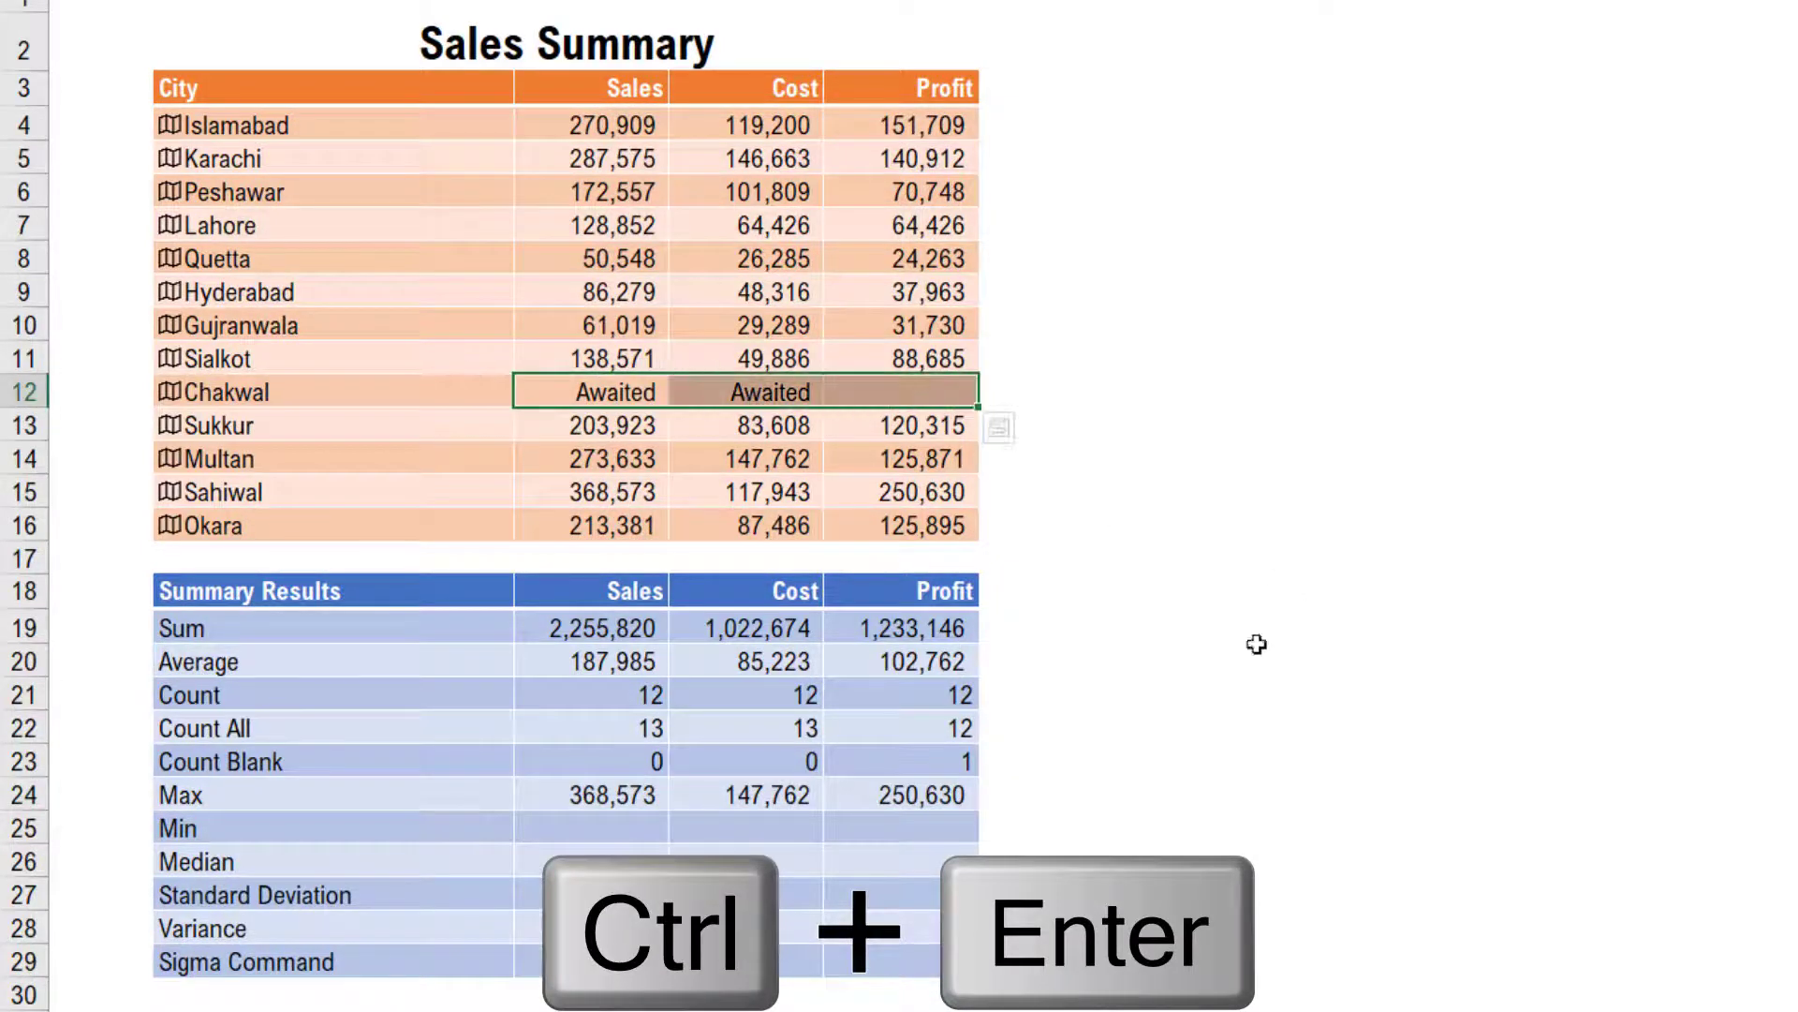
pyautogui.click(607, 796)
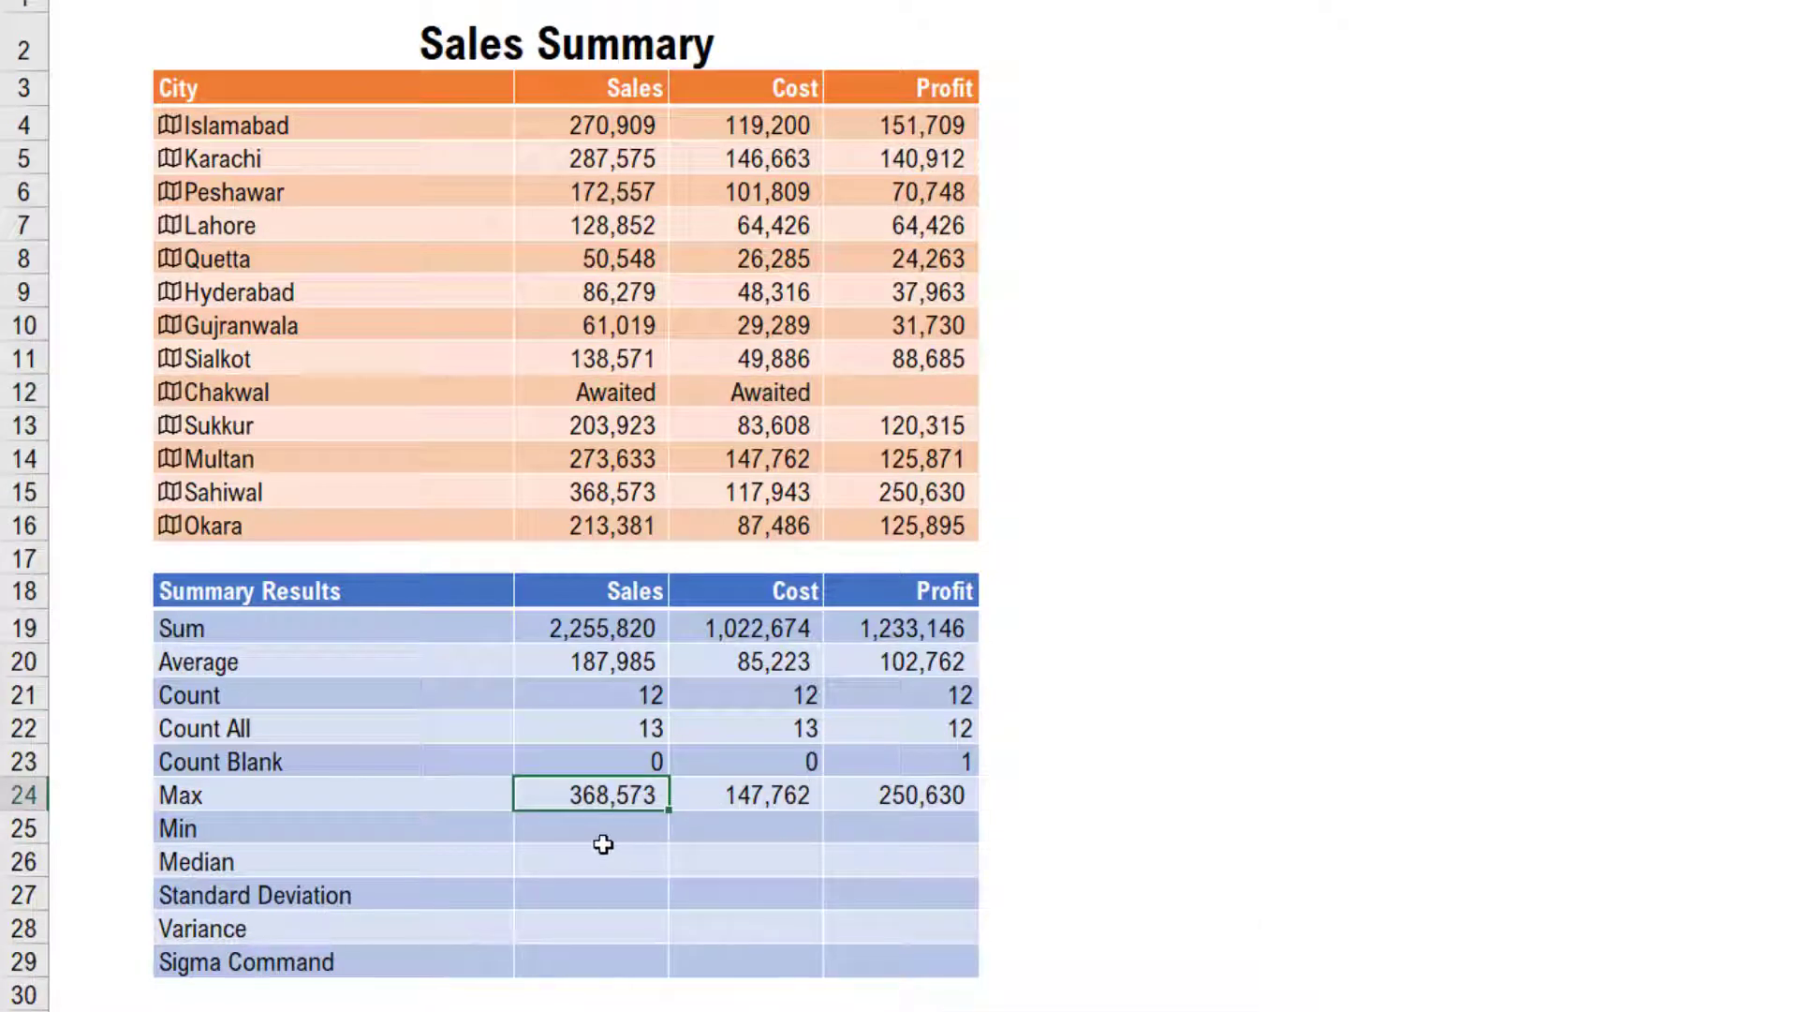
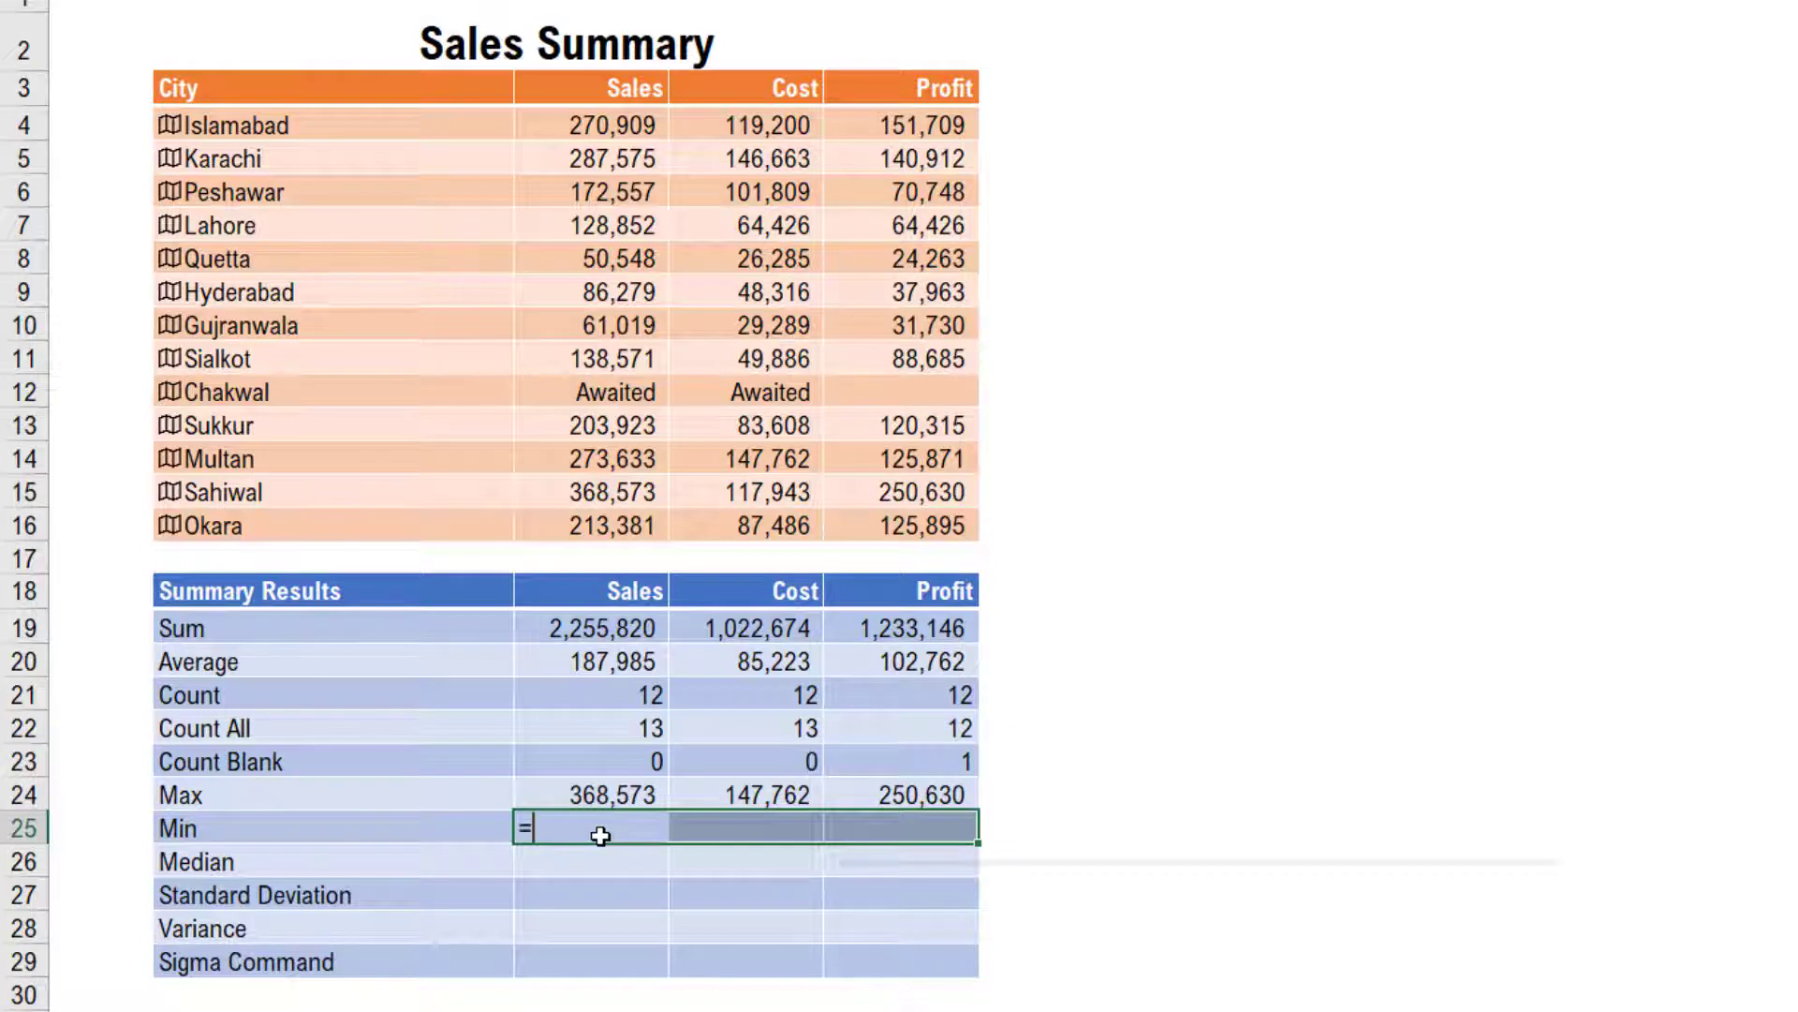
# - Enter the minimum formula =MIN(C4:C16) across C25:E25 in one go, and check the Sales minimum against Quetta's sales
pyautogui.press('Tab')
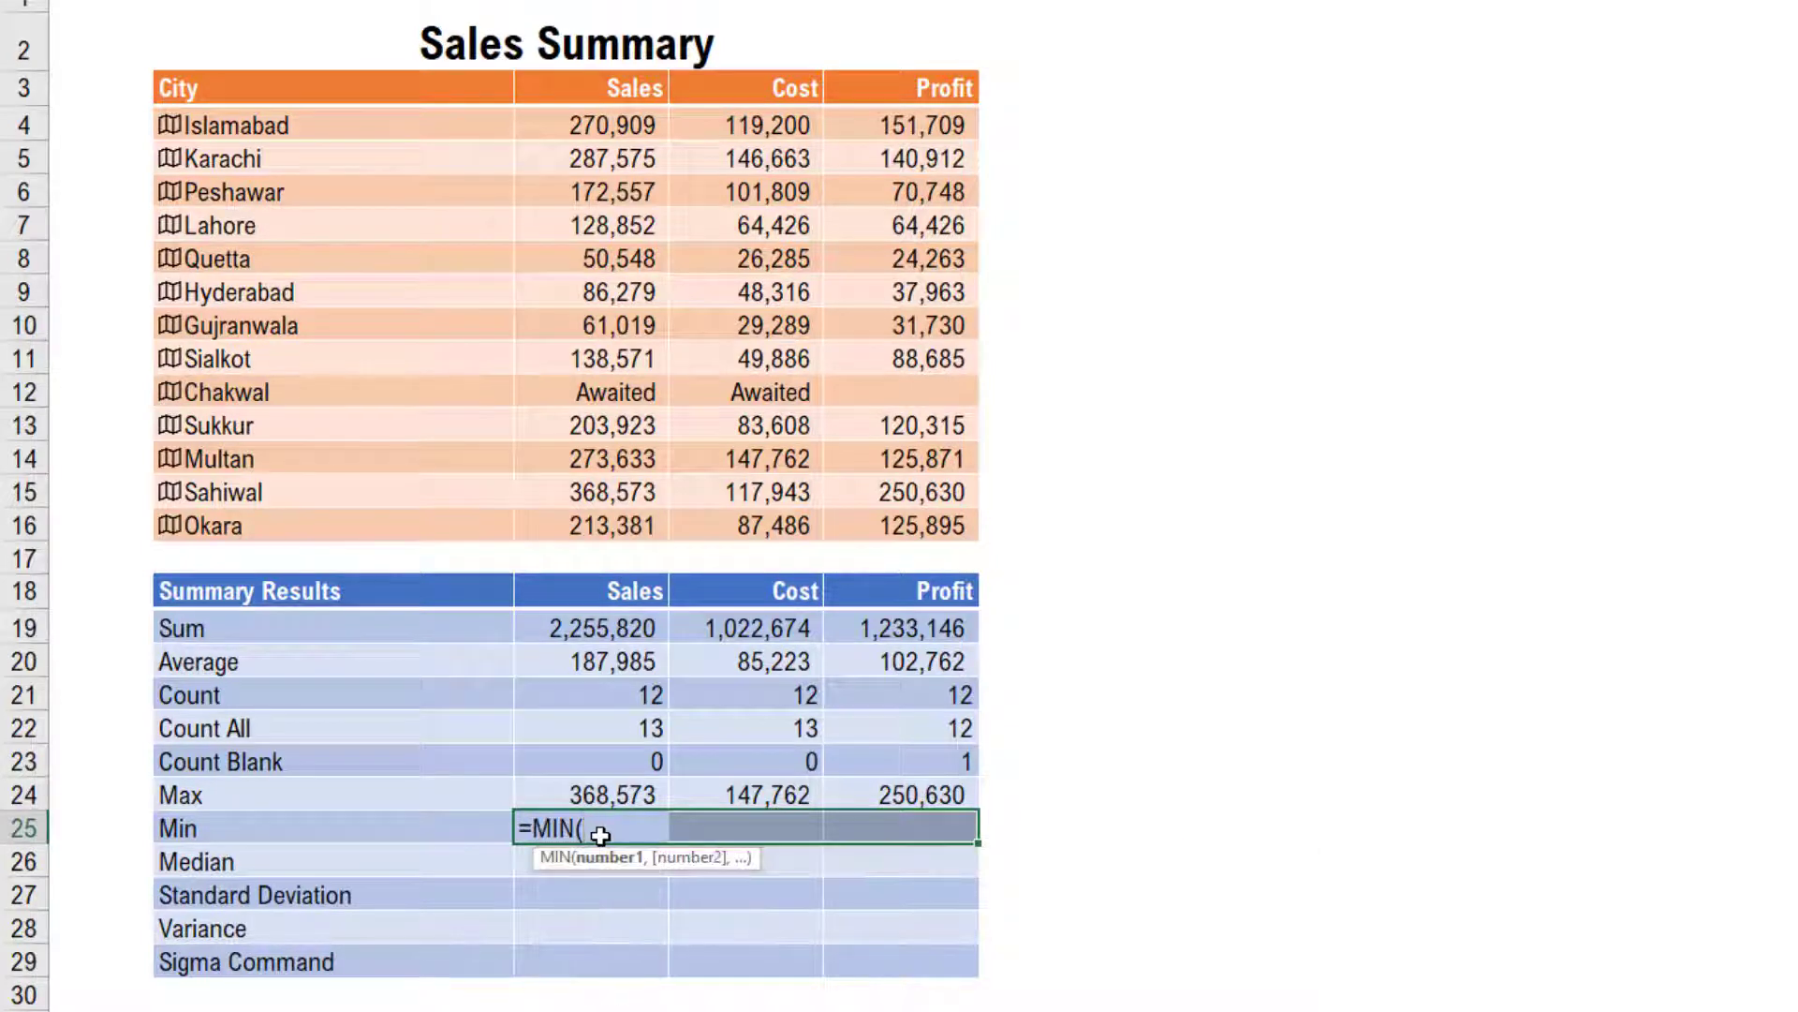
pyautogui.moveTo(620, 127); pyautogui.dragTo(604, 521)
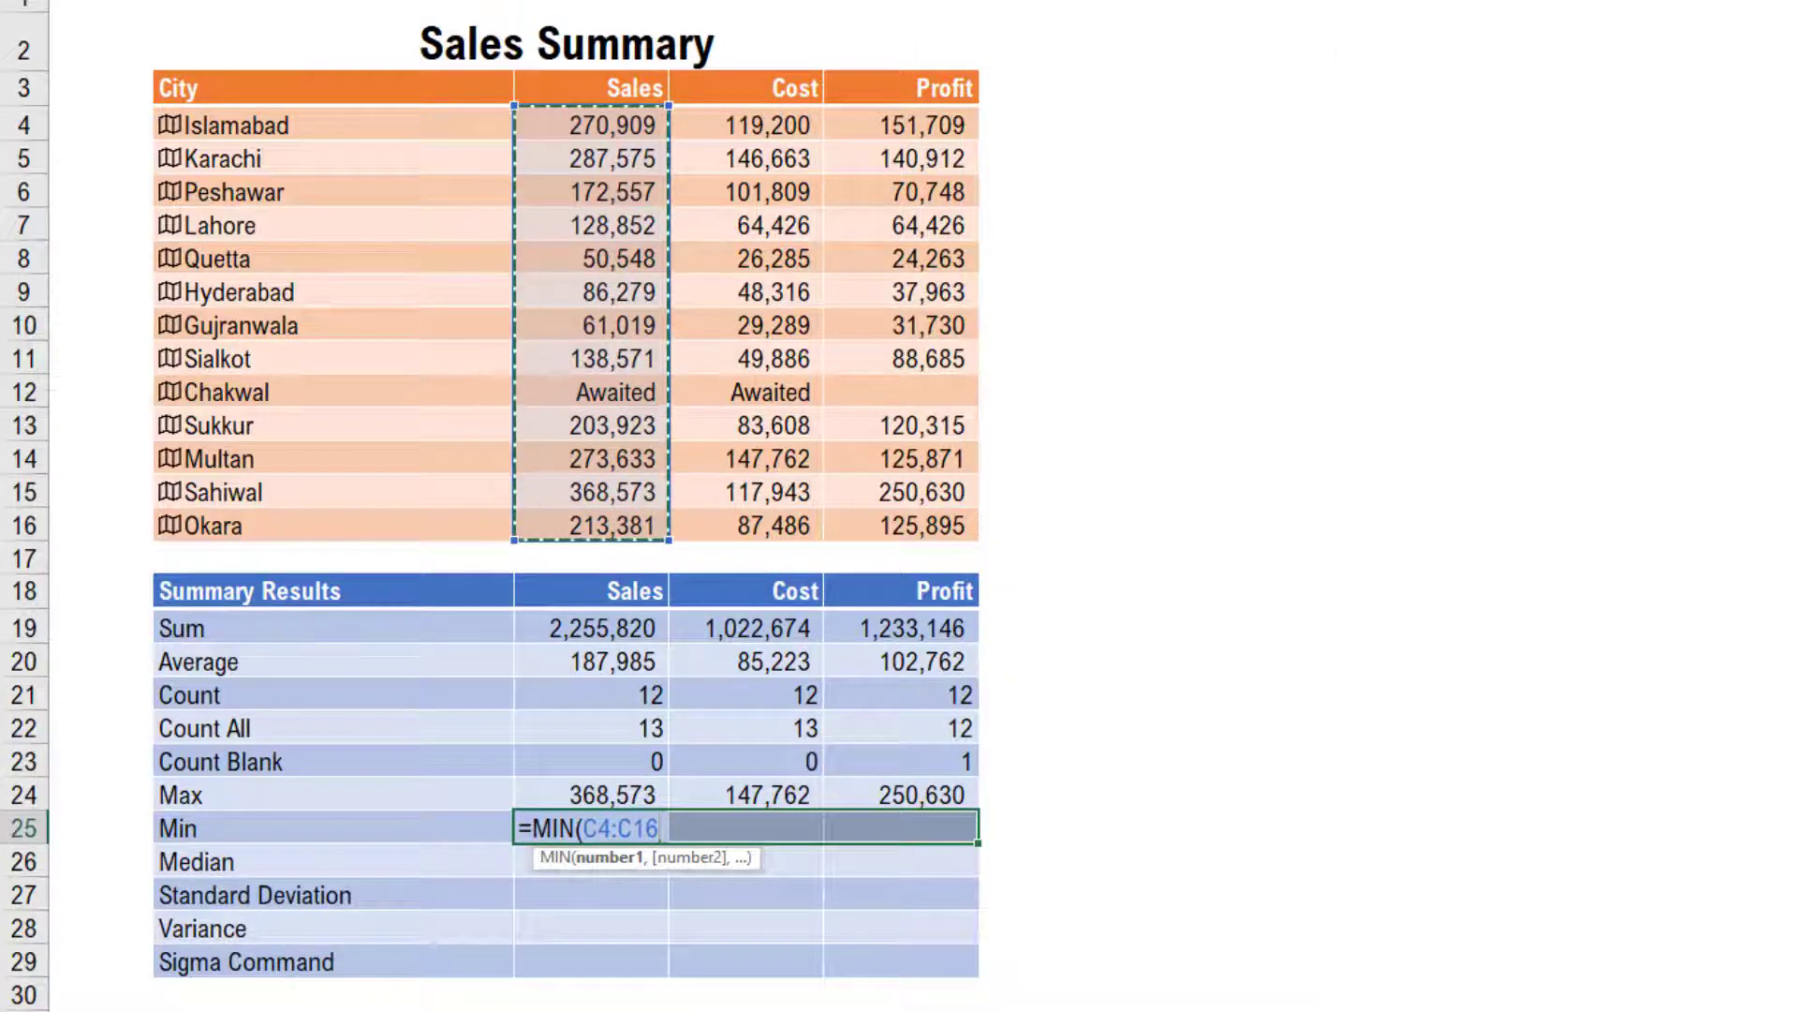
pyautogui.hotkey('ctrl', 'Return')
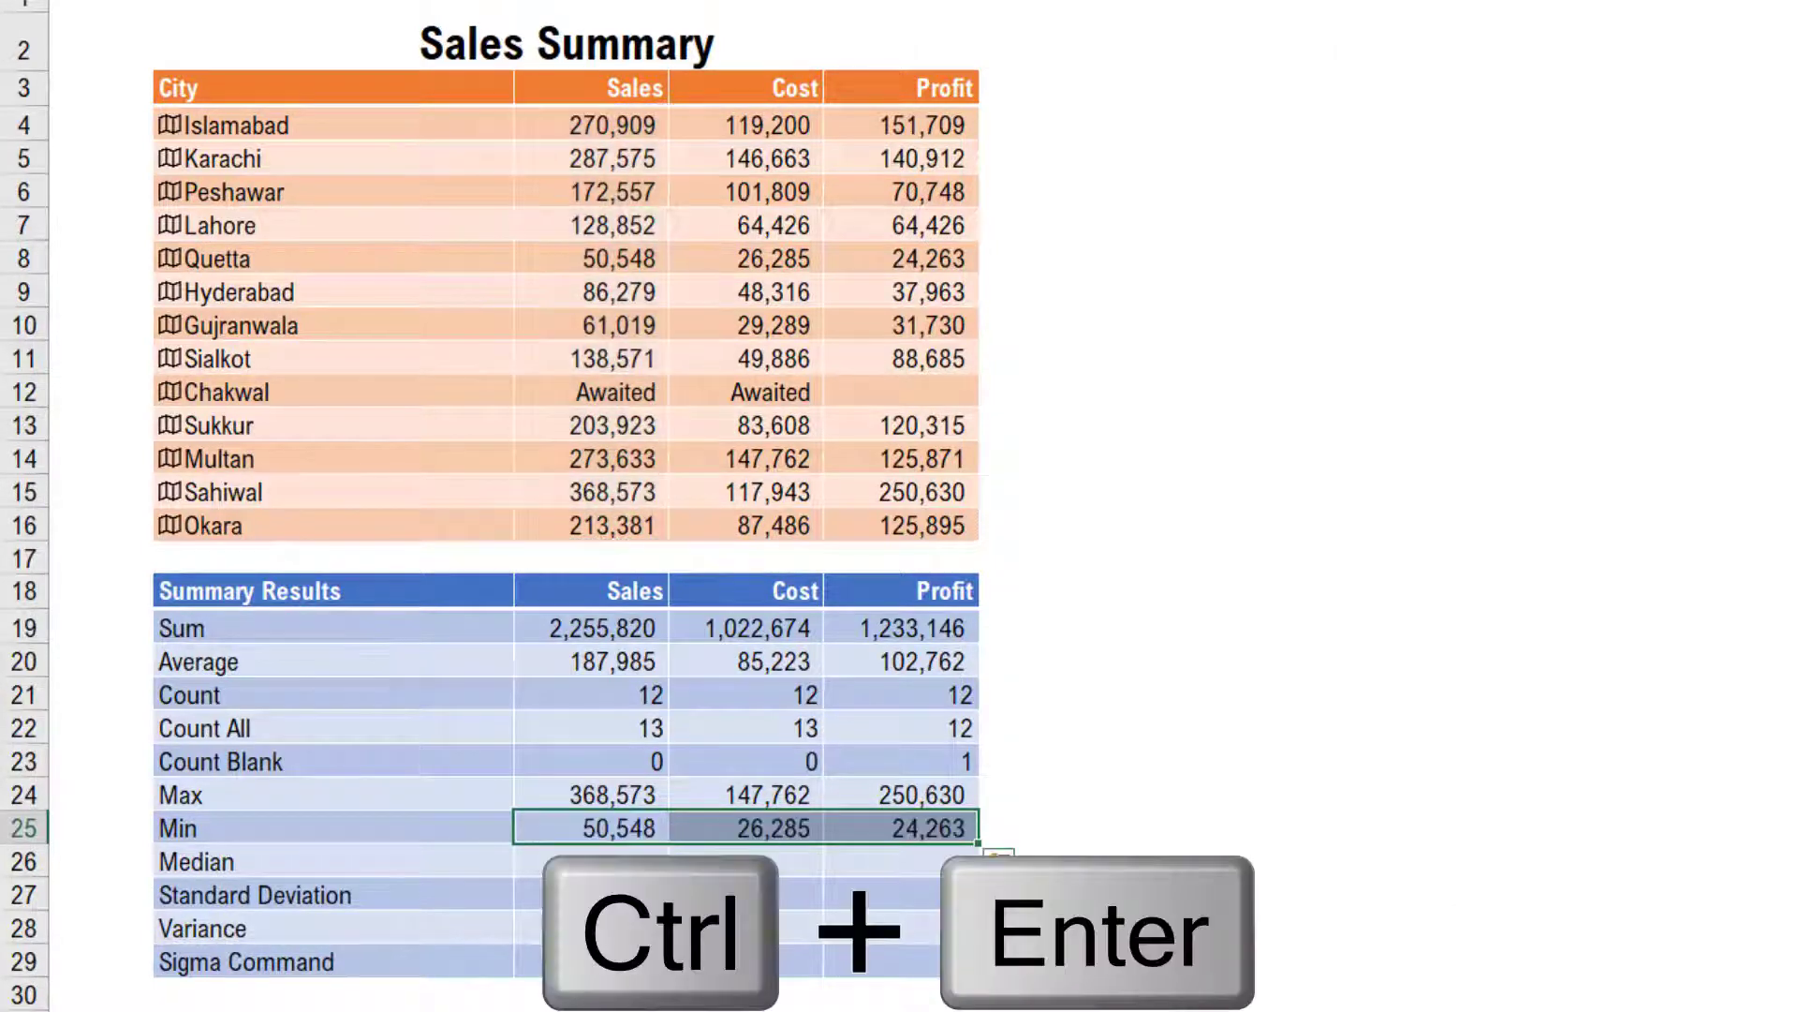
pyautogui.click(633, 828)
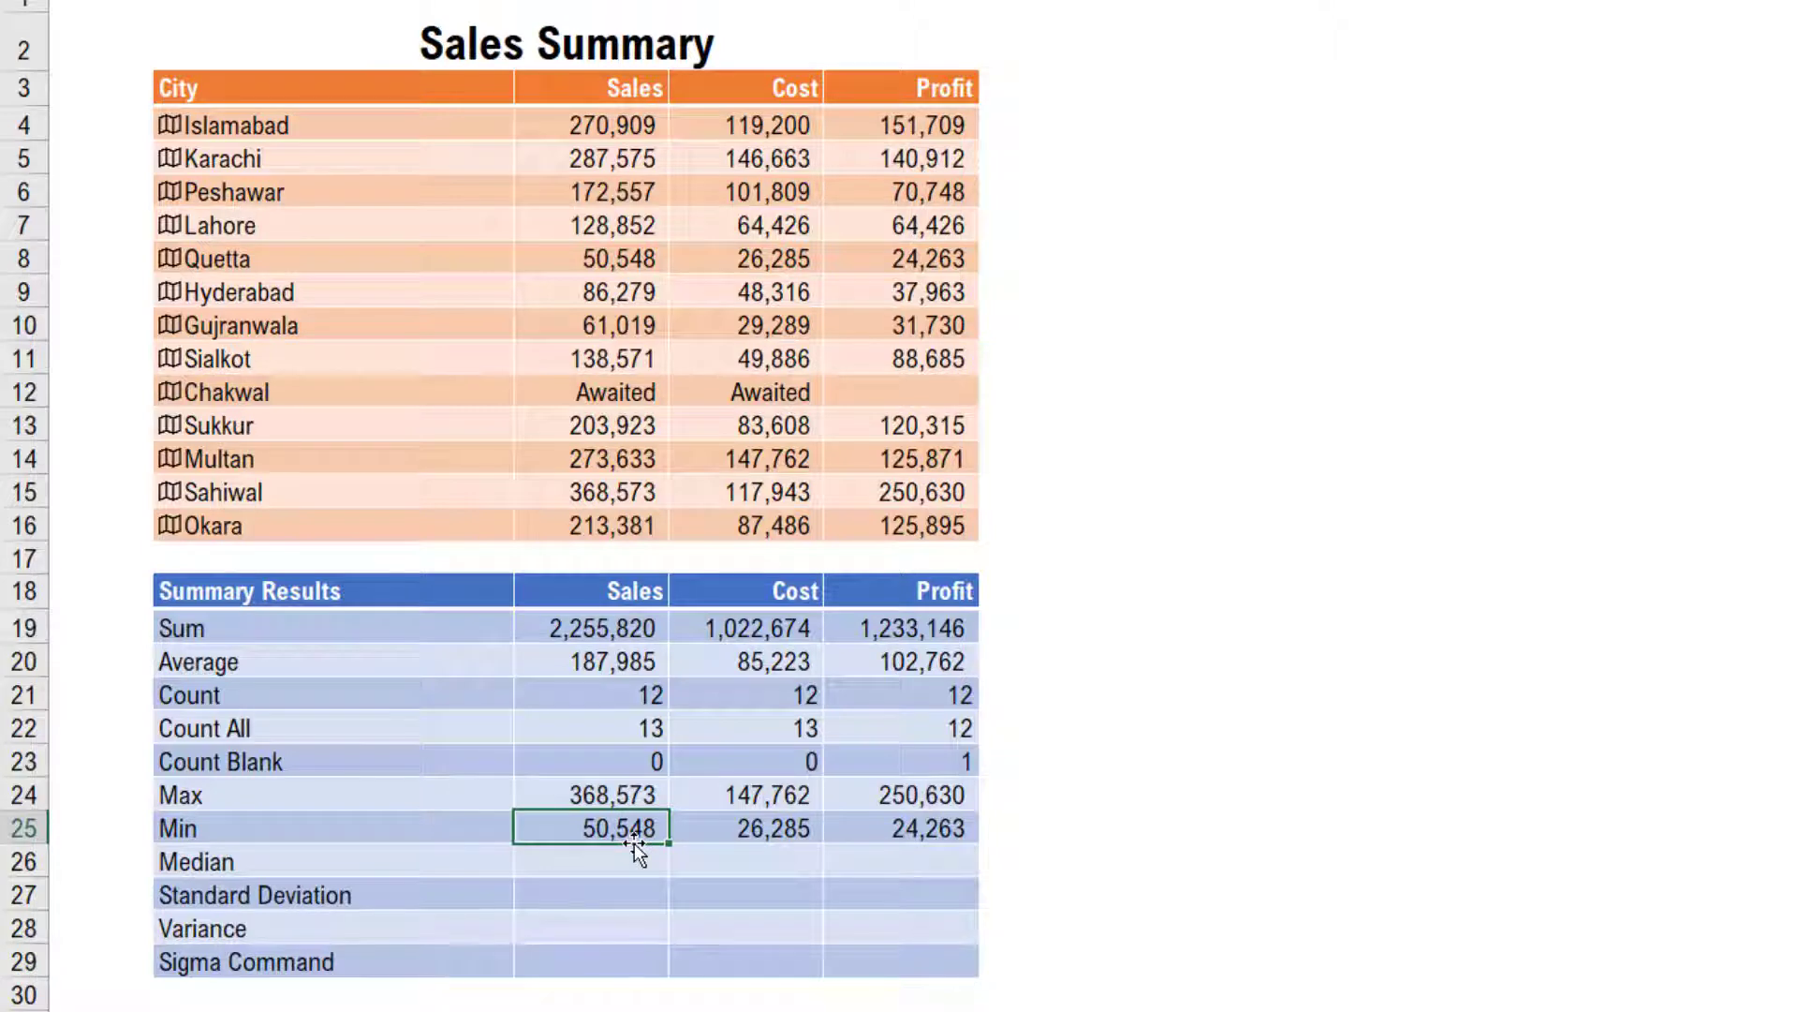
pyautogui.click(616, 262)
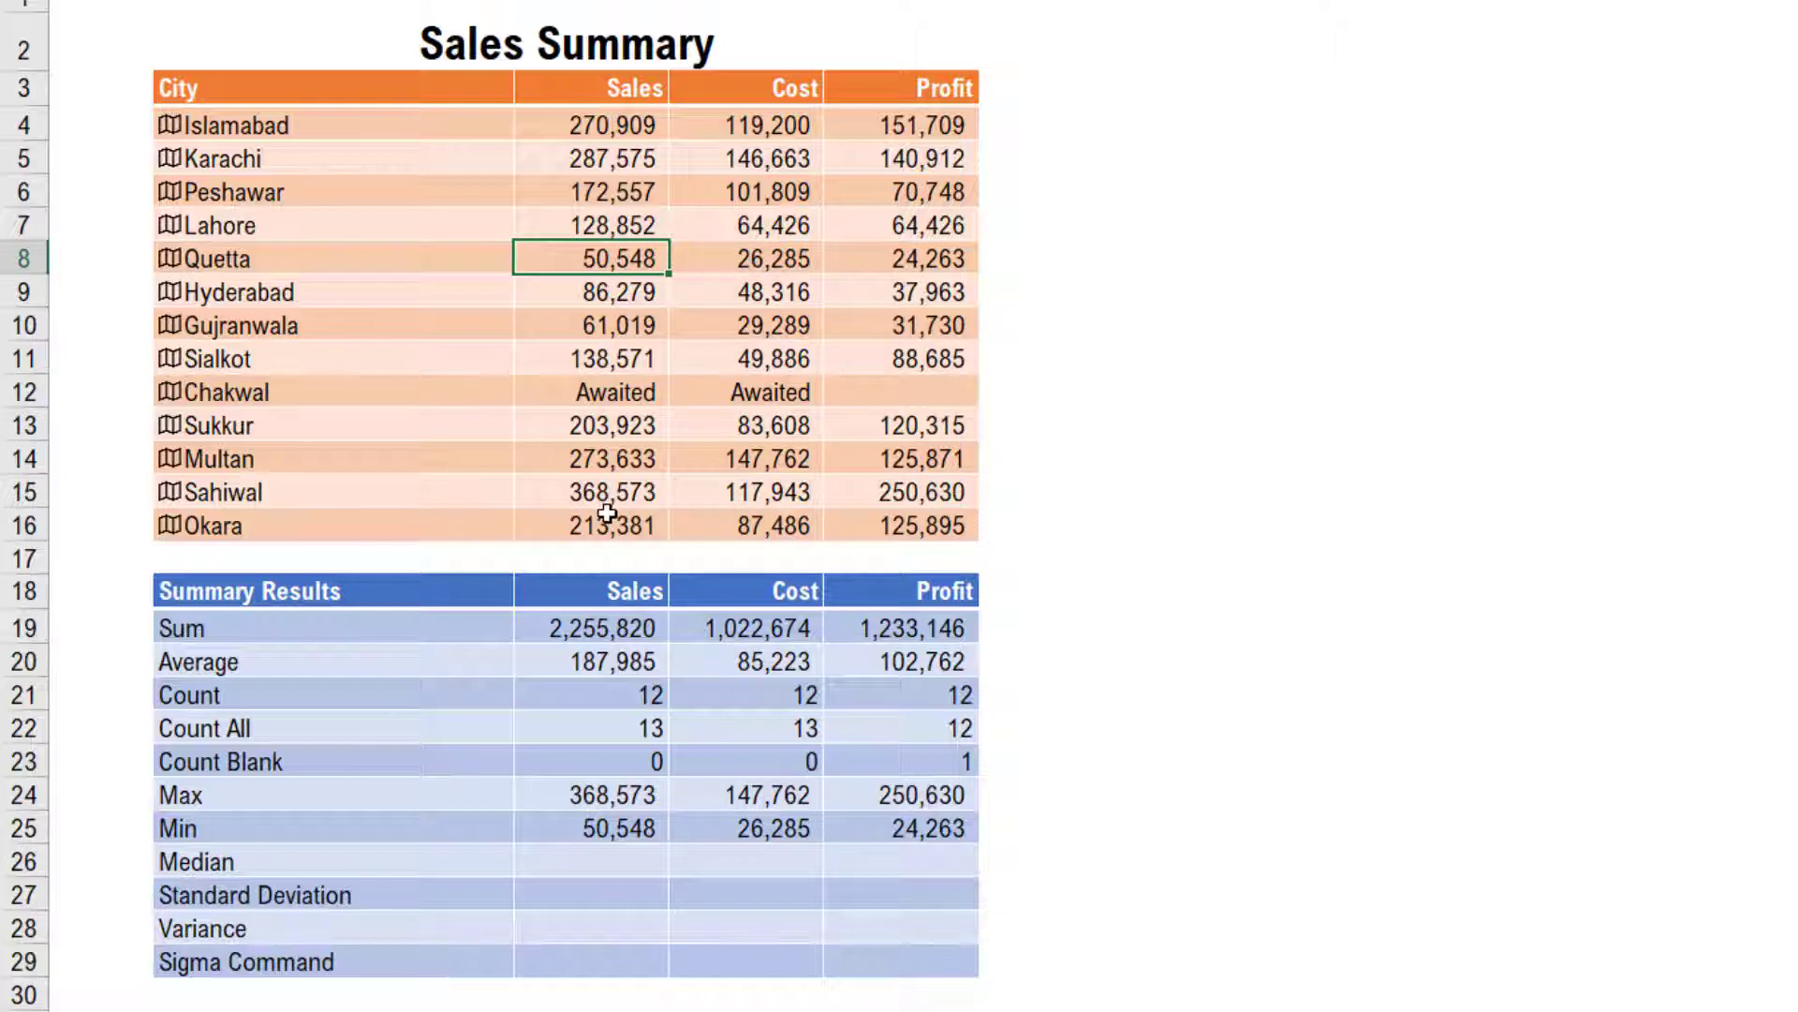
# - Enter the median formula =MEDIAN(C4:C16) across C26:E26 in one go for Sales, Cost and Profit
pyautogui.click(621, 822)
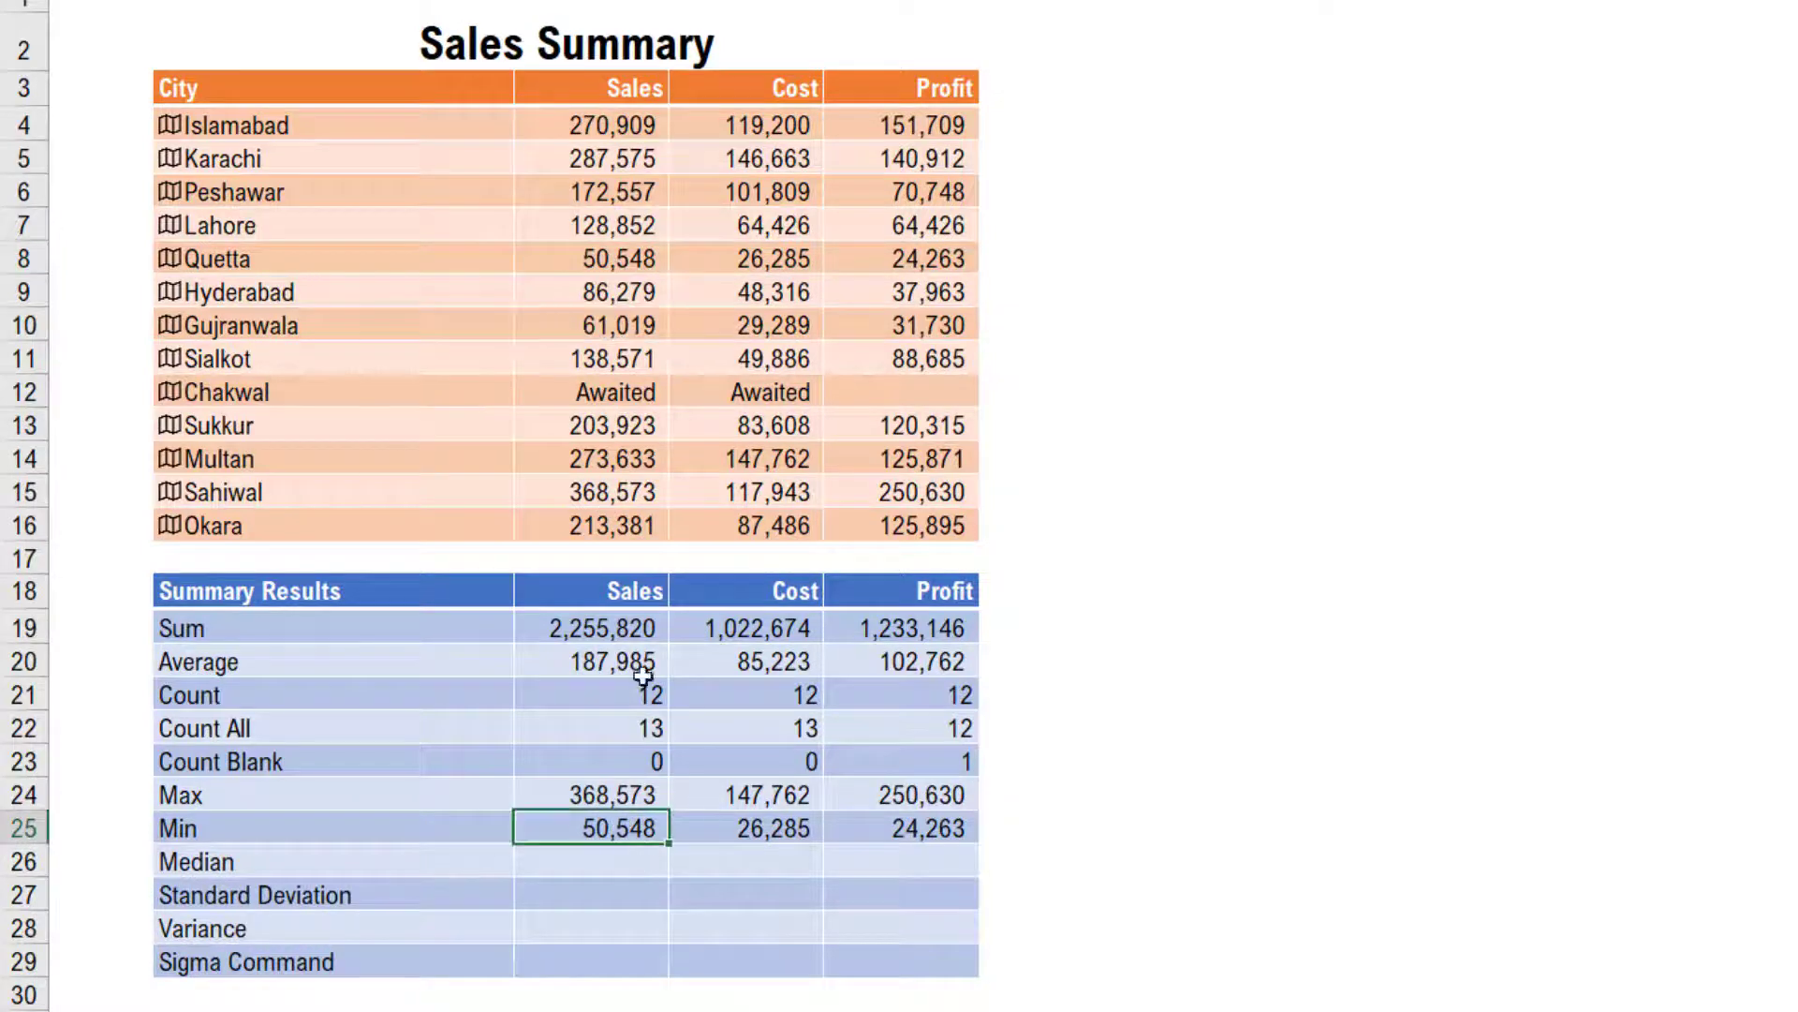
pyautogui.moveTo(603, 871); pyautogui.dragTo(913, 863)
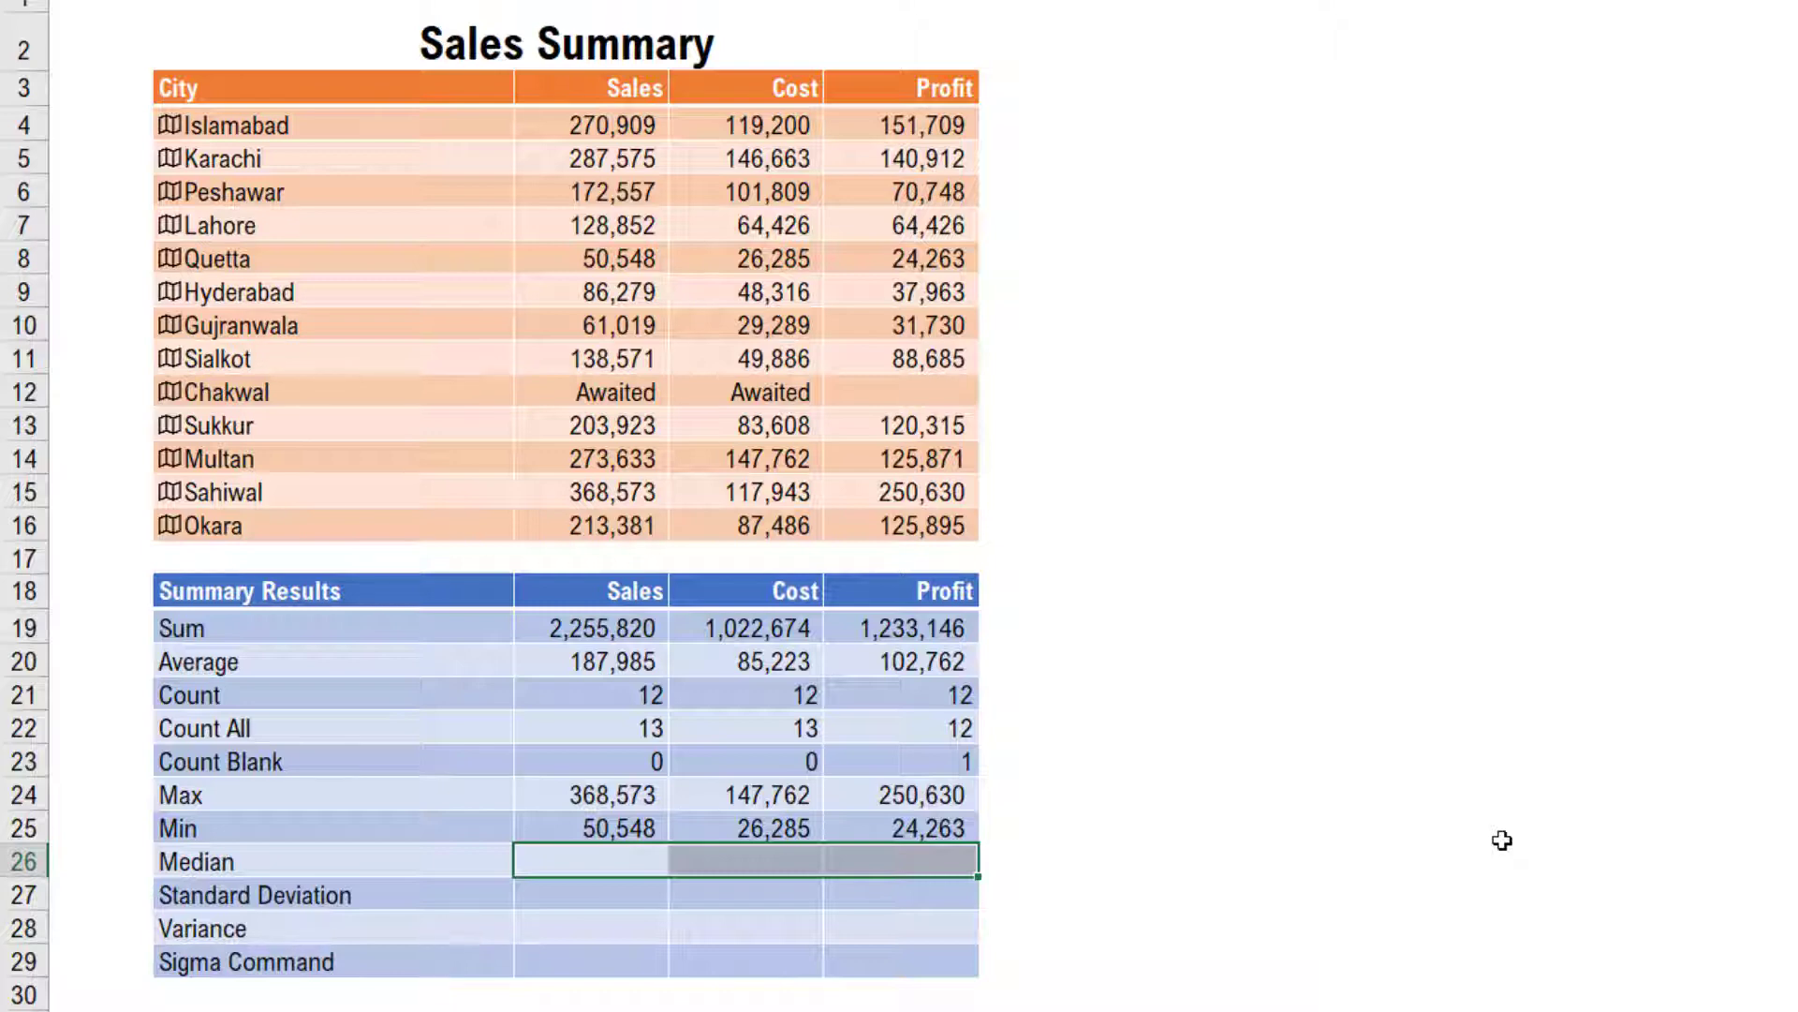
pyautogui.write('=med')
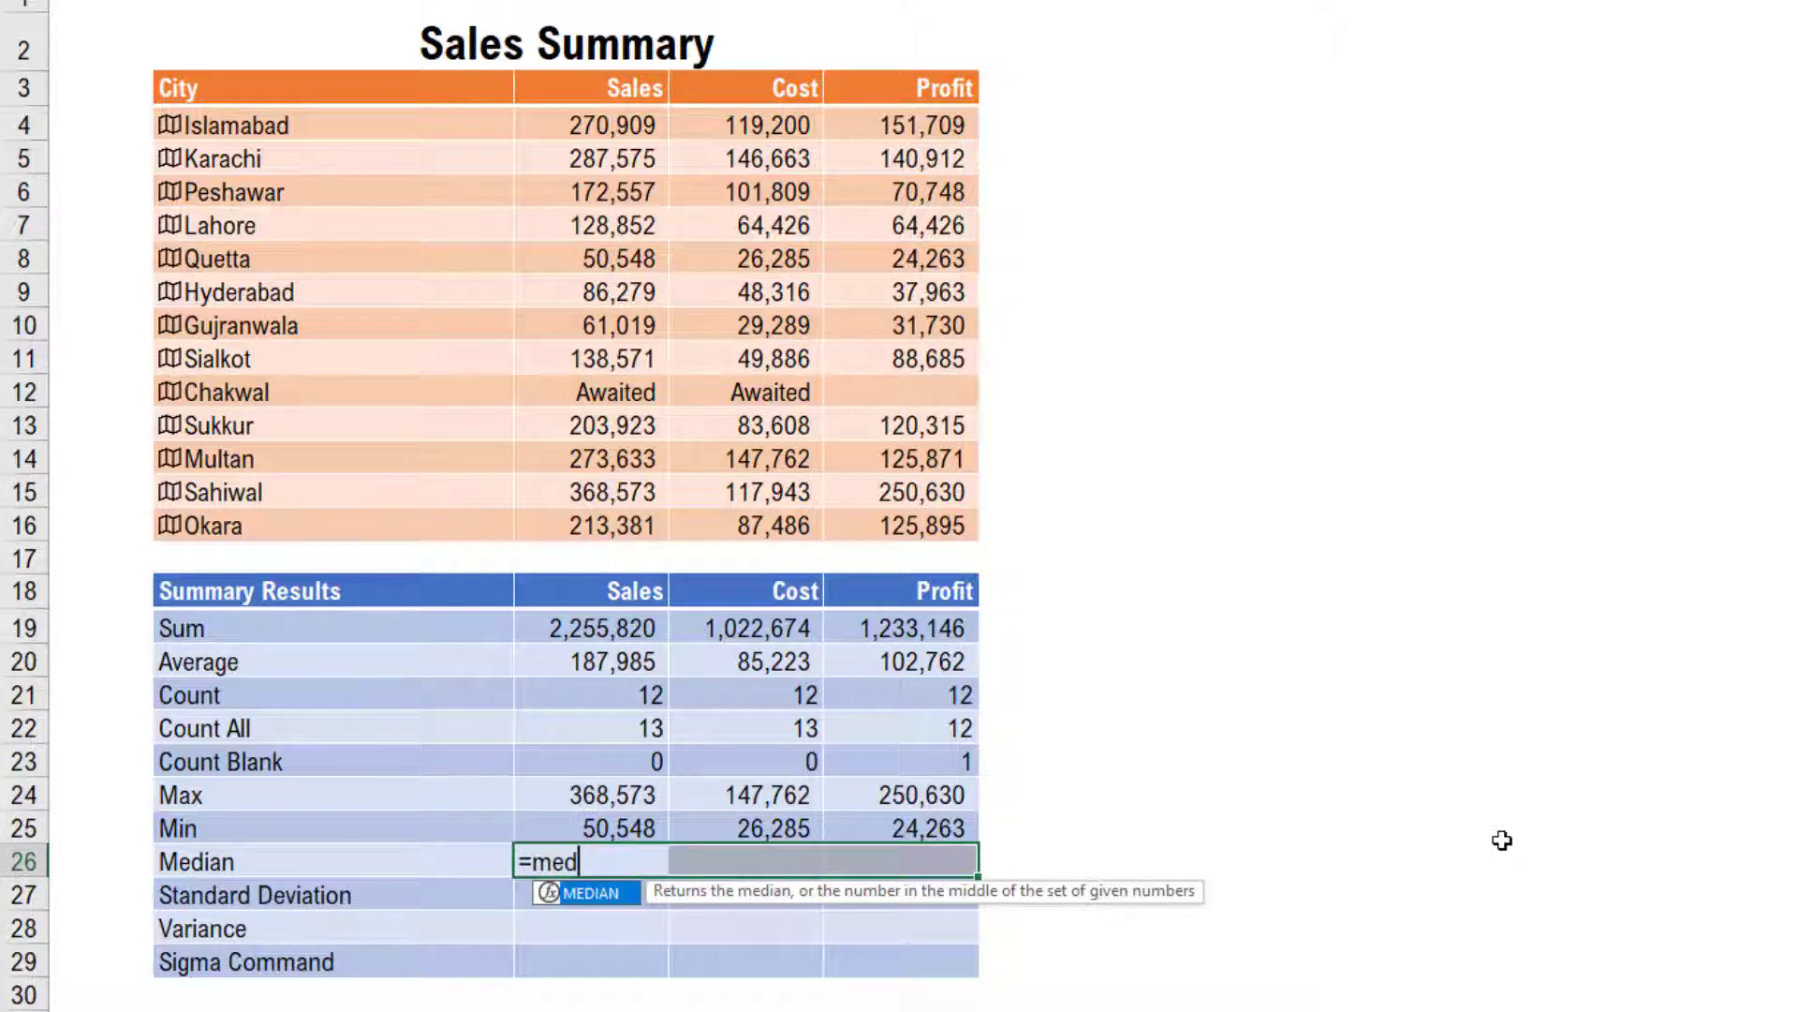
pyautogui.press('Tab')
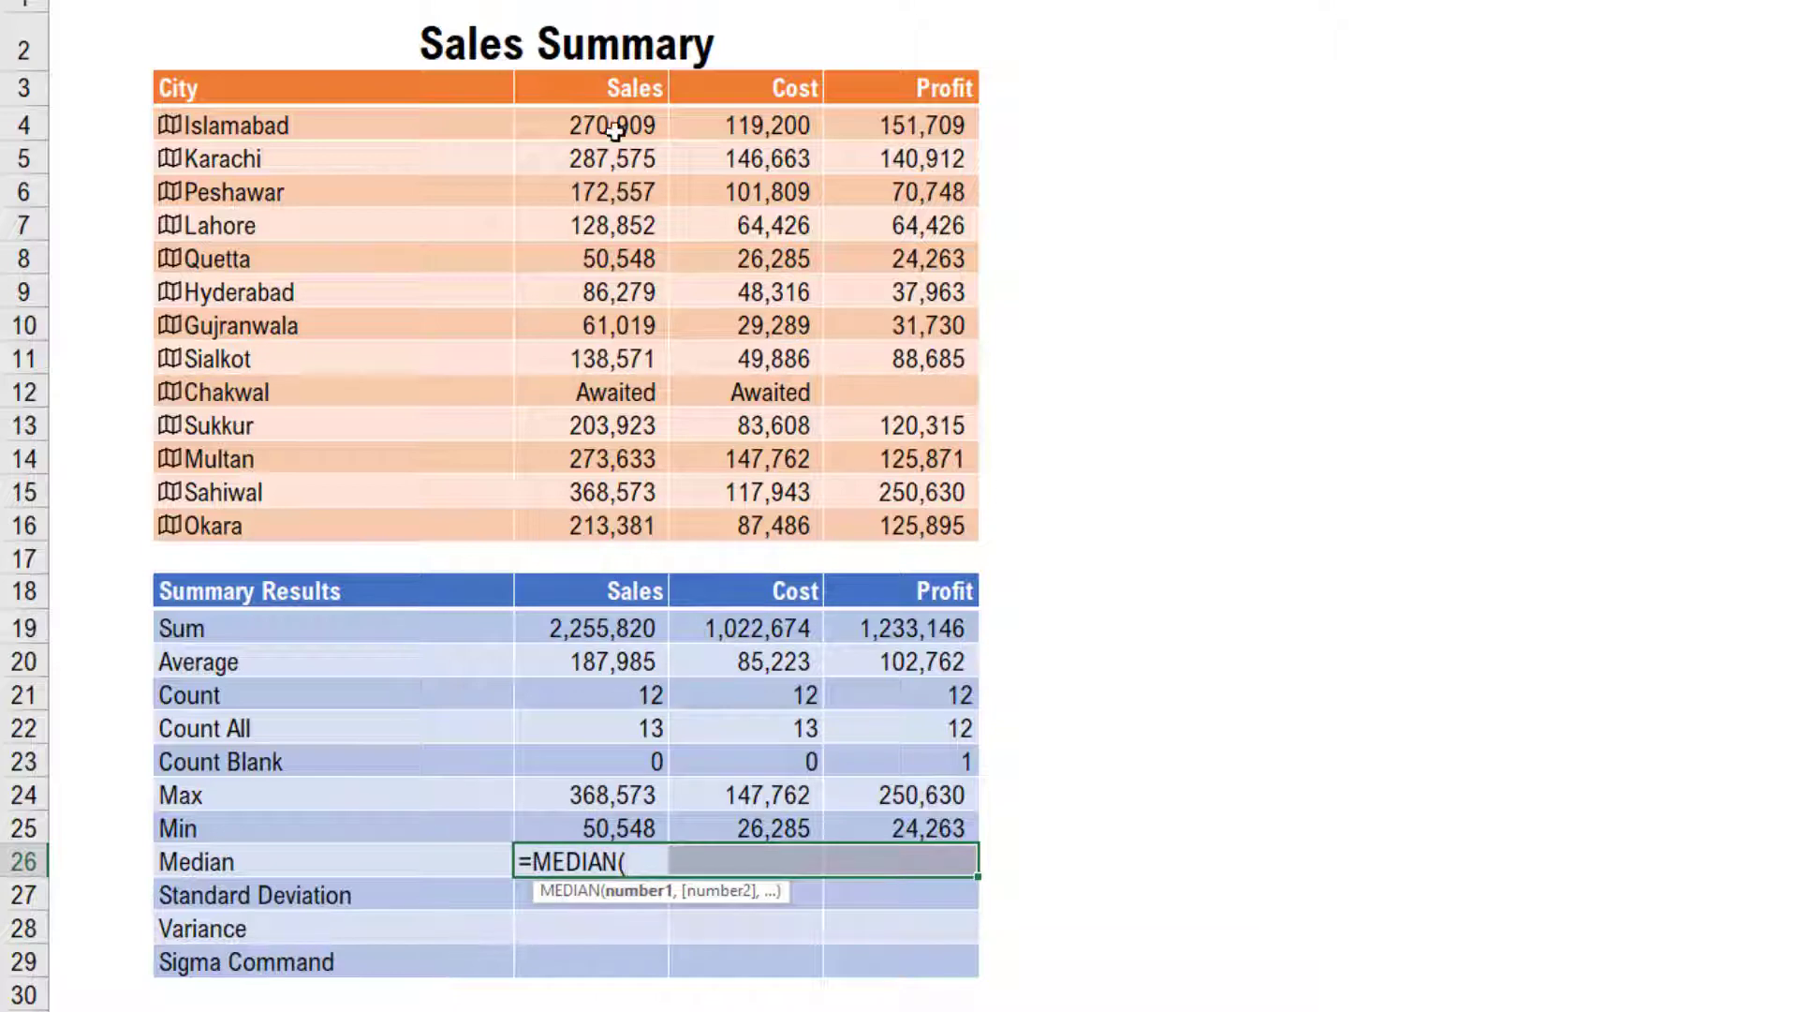
pyautogui.moveTo(615, 131); pyautogui.dragTo(629, 514)
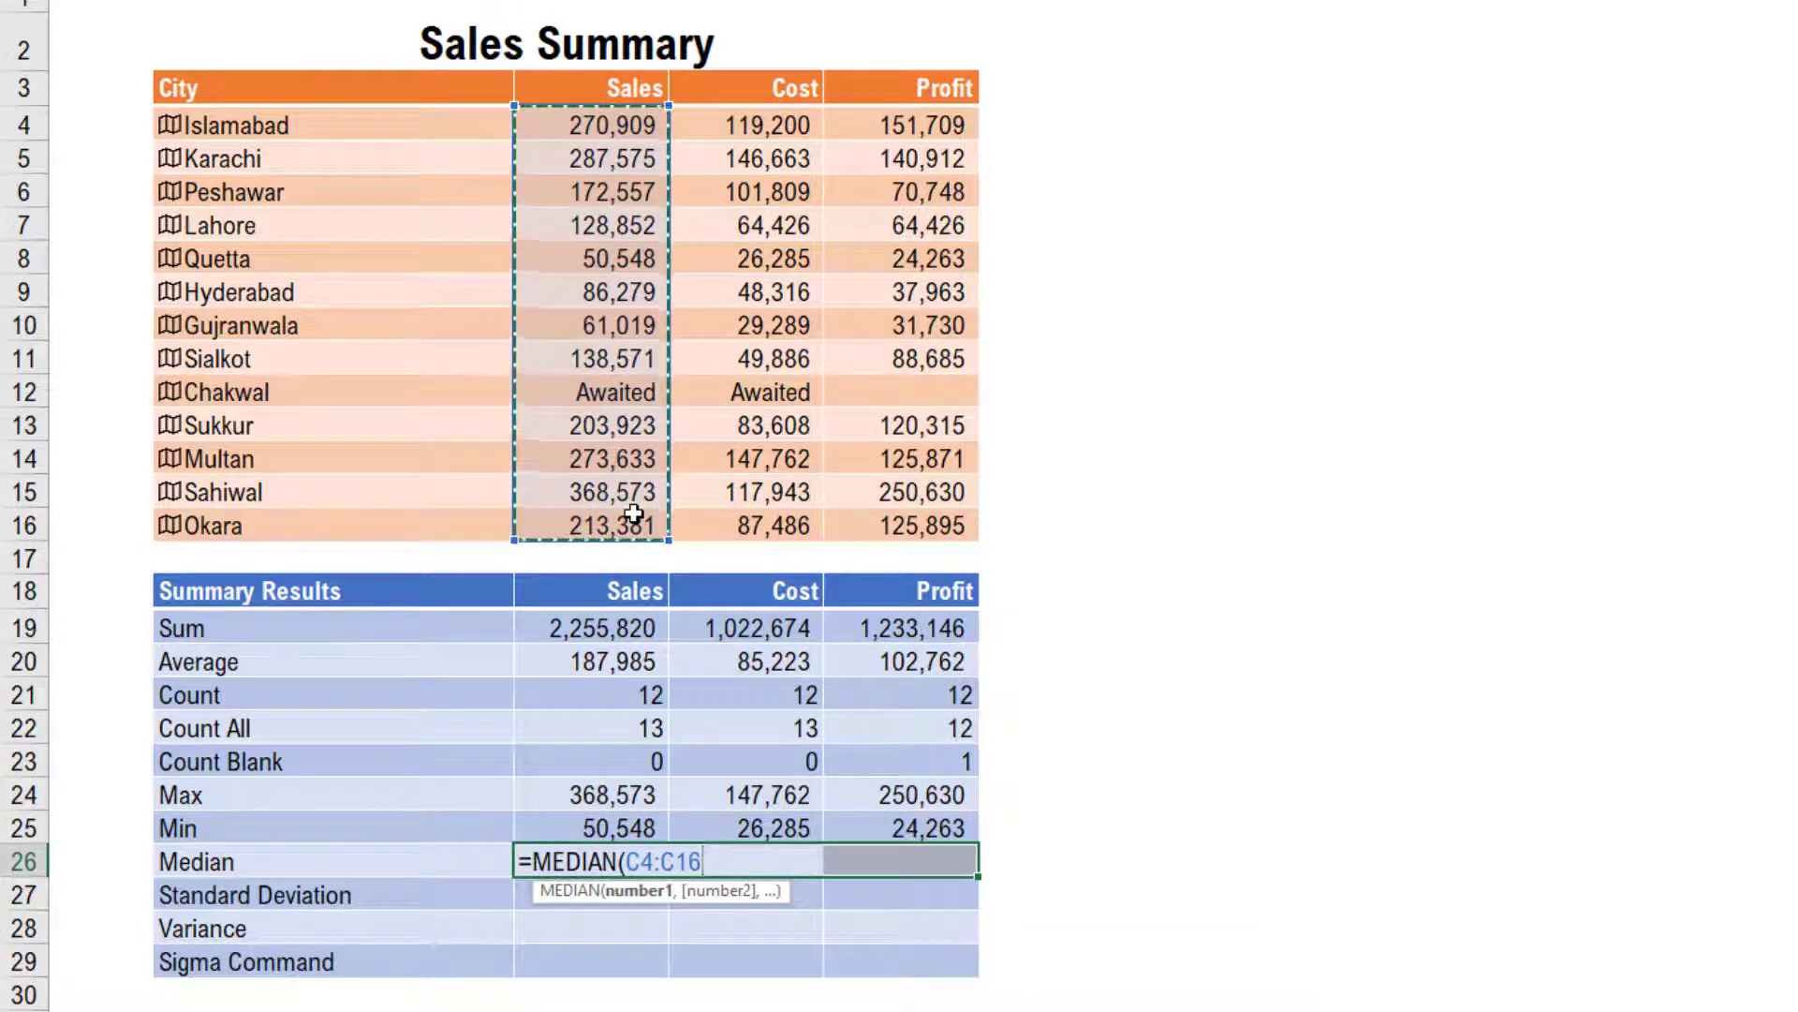
pyautogui.hotkey('ctrl', 'Return')
pyautogui.click(634, 856)
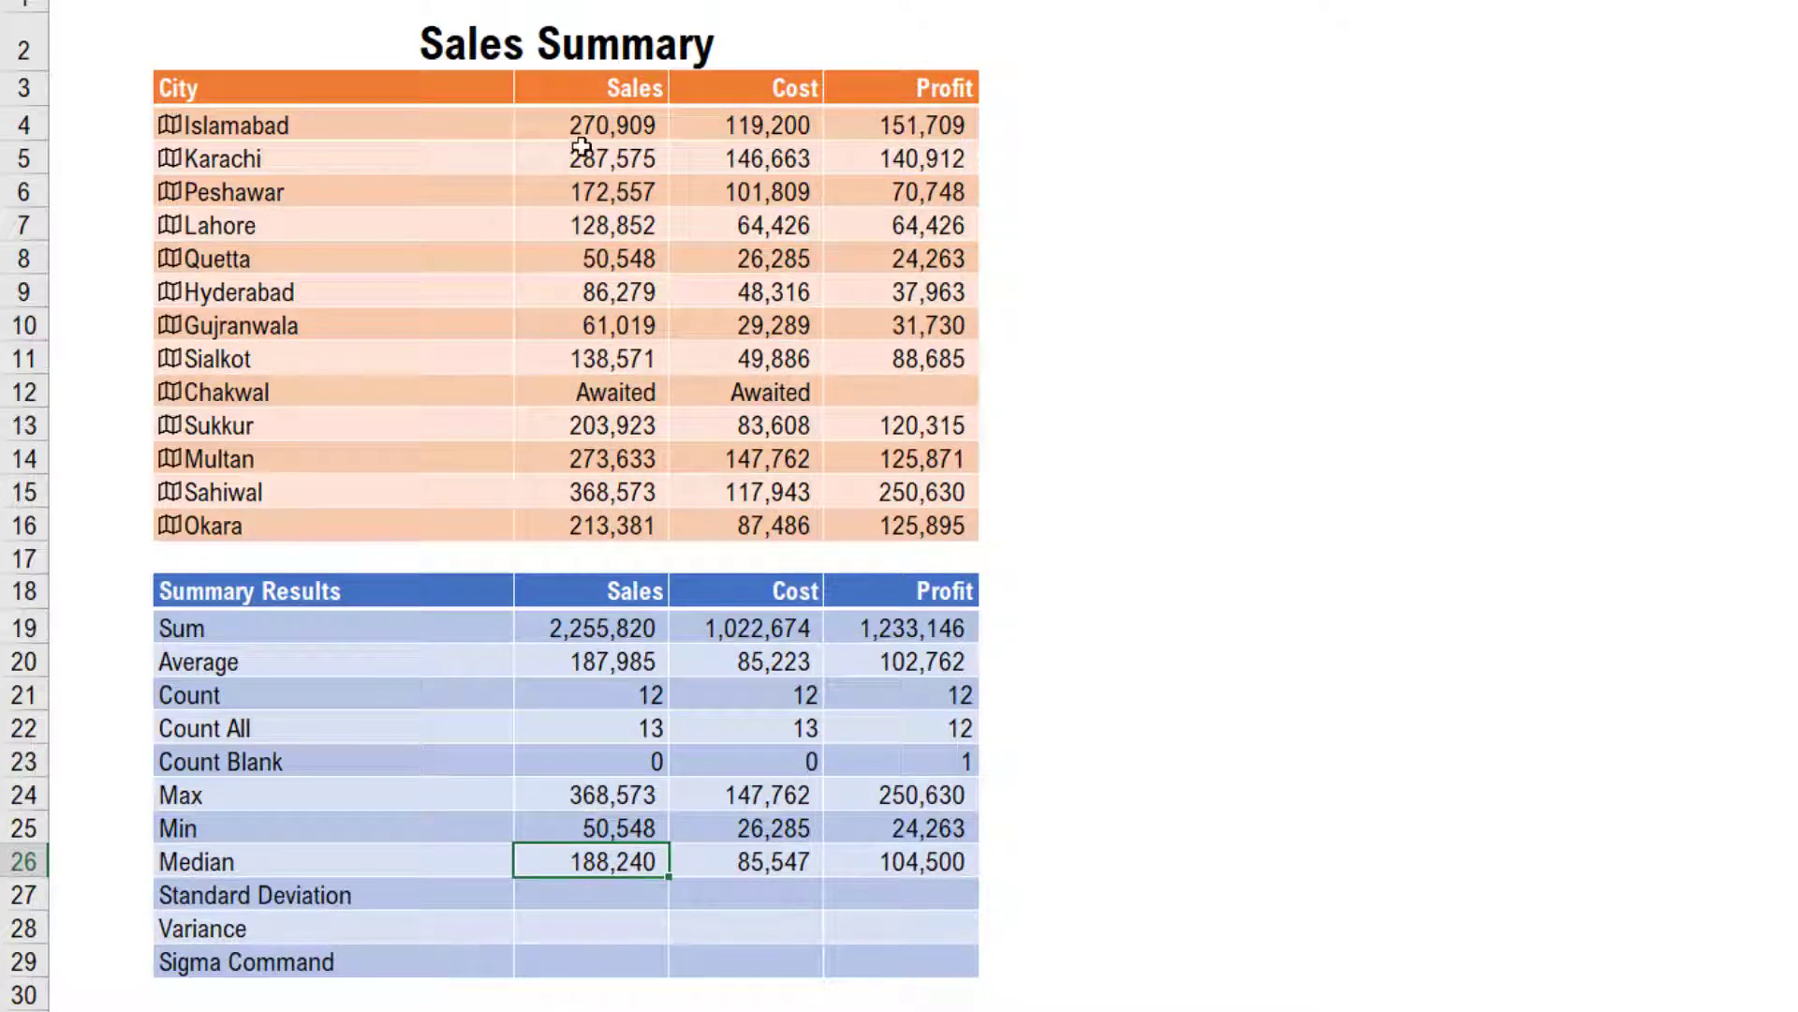
# - Enter the population standard deviation formula =STDEV.P(C4:C16) across C27:E27 in one go, reviewing the Sales figures and their average beforehand
pyautogui.moveTo(585, 895); pyautogui.dragTo(872, 902)
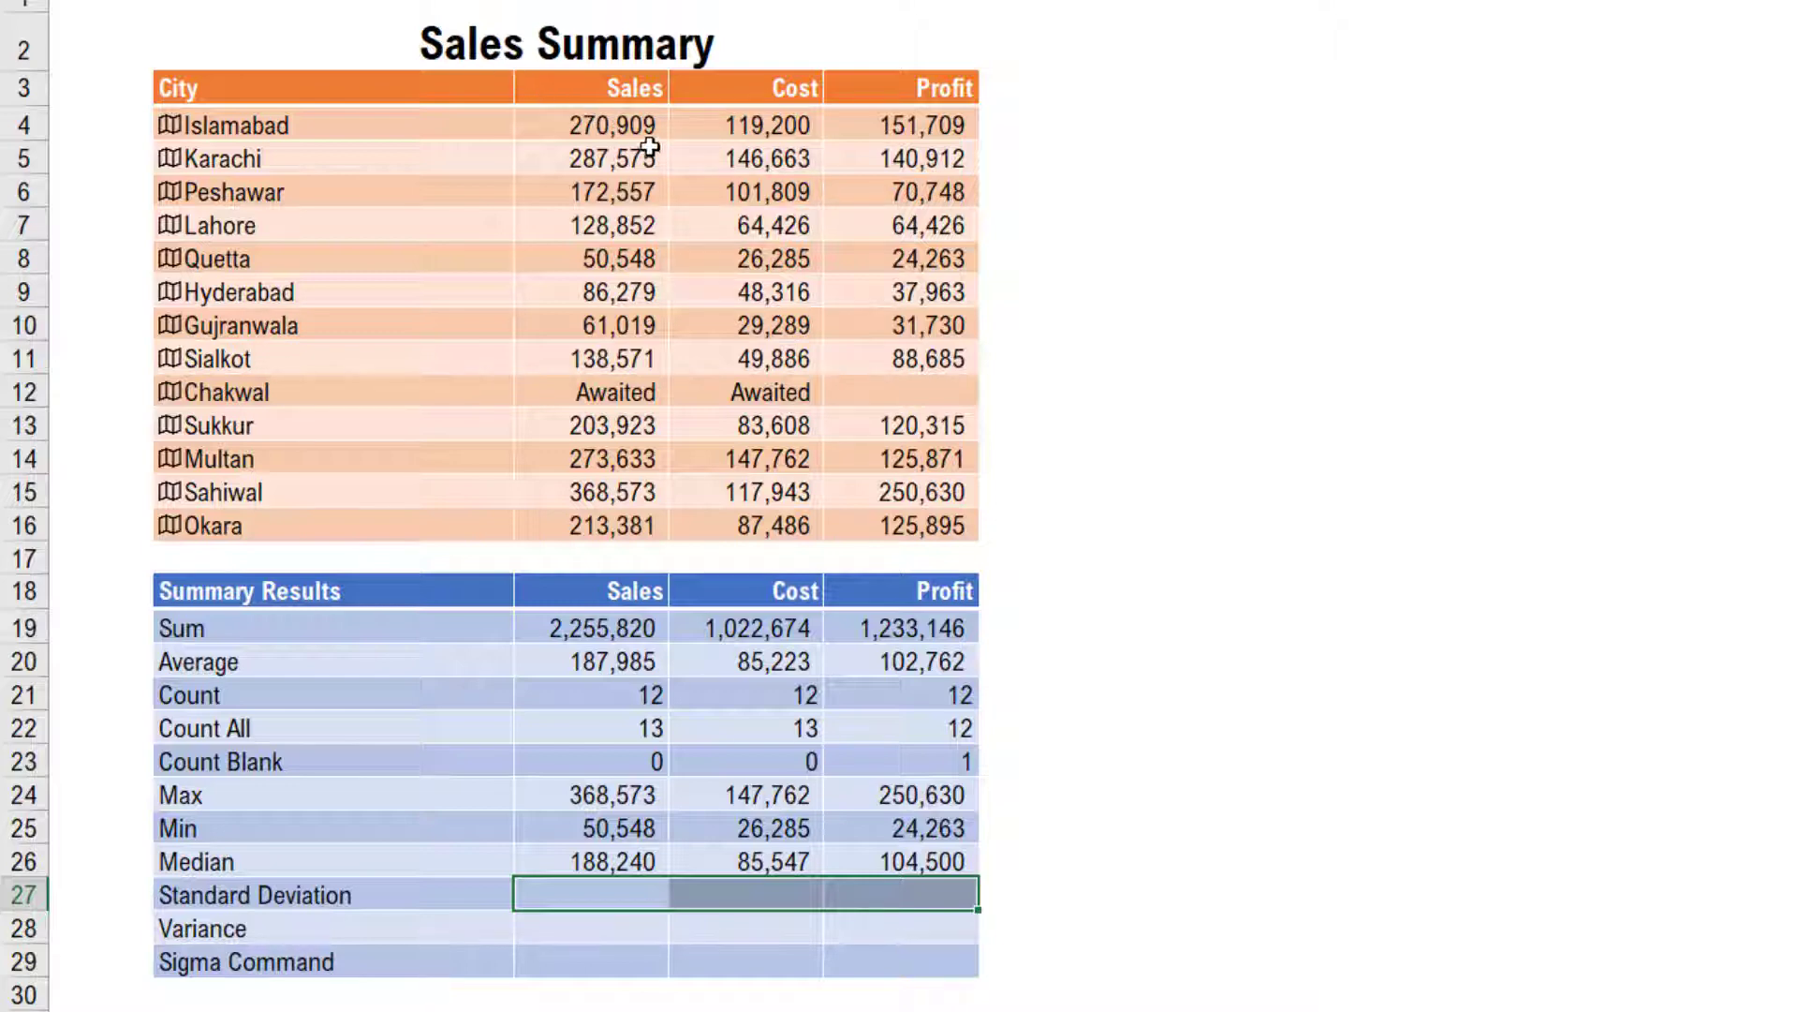
pyautogui.moveTo(641, 131); pyautogui.dragTo(619, 521)
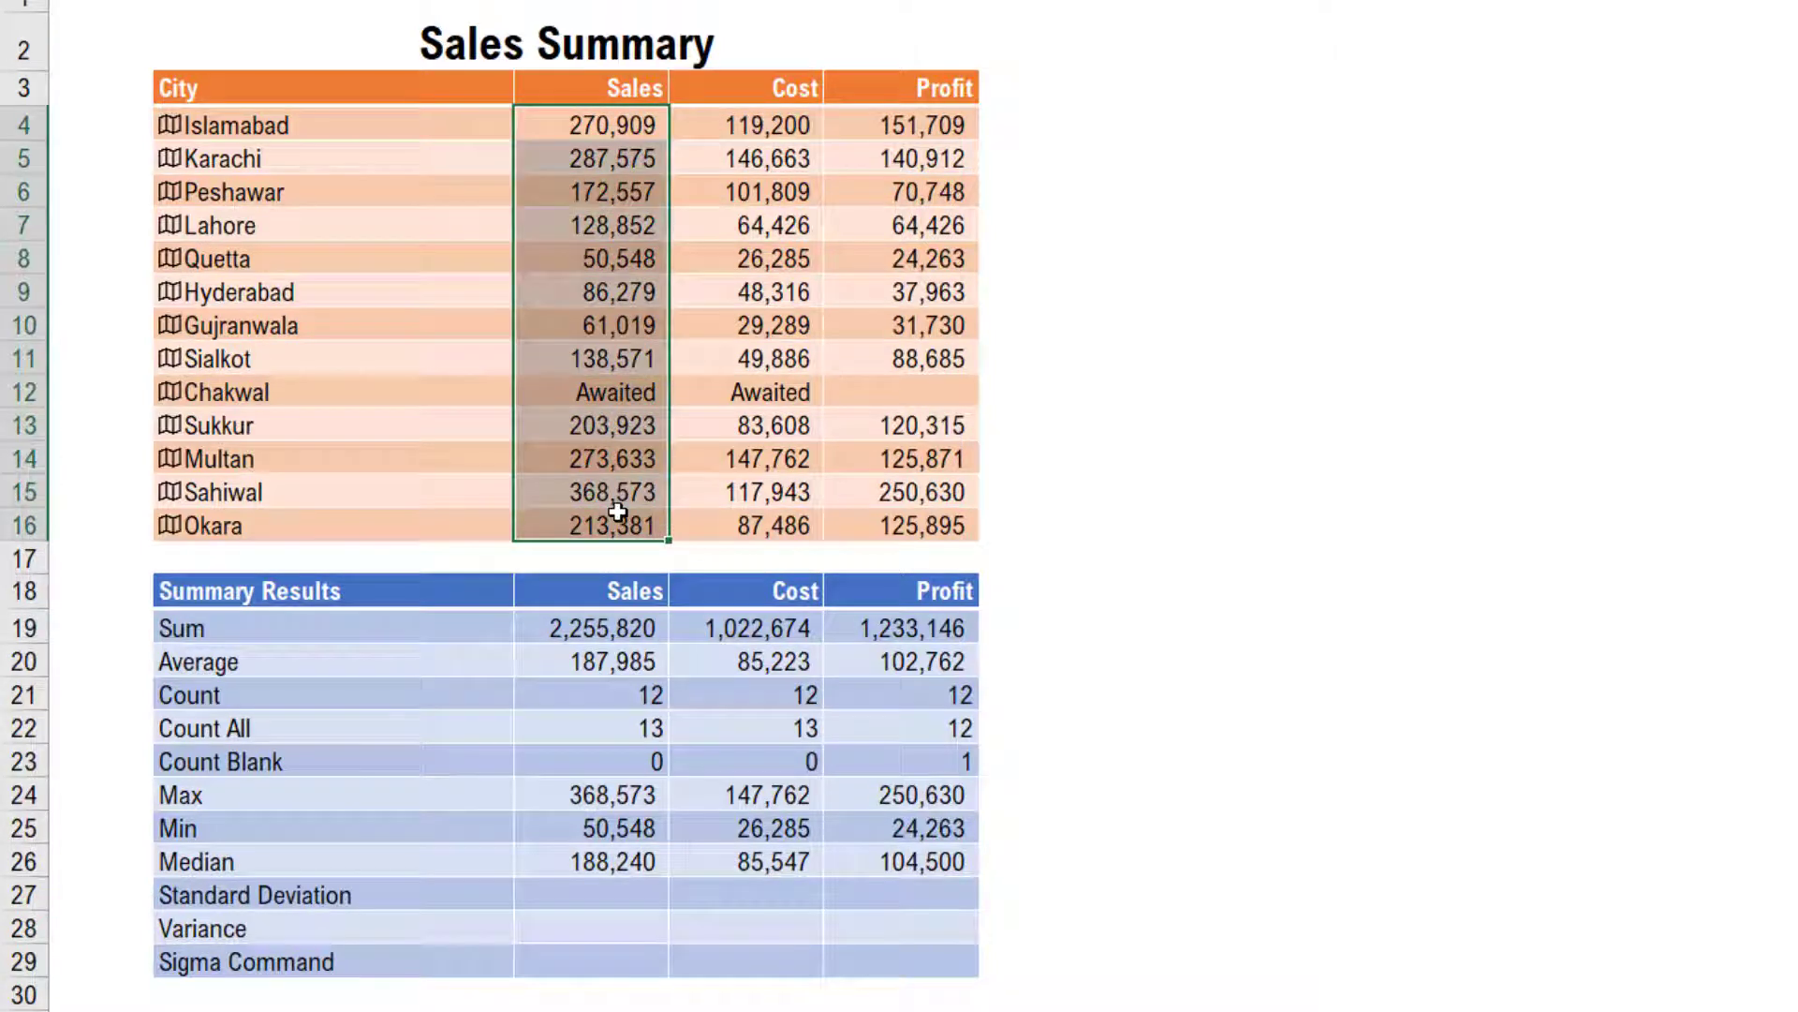
pyautogui.click(611, 666)
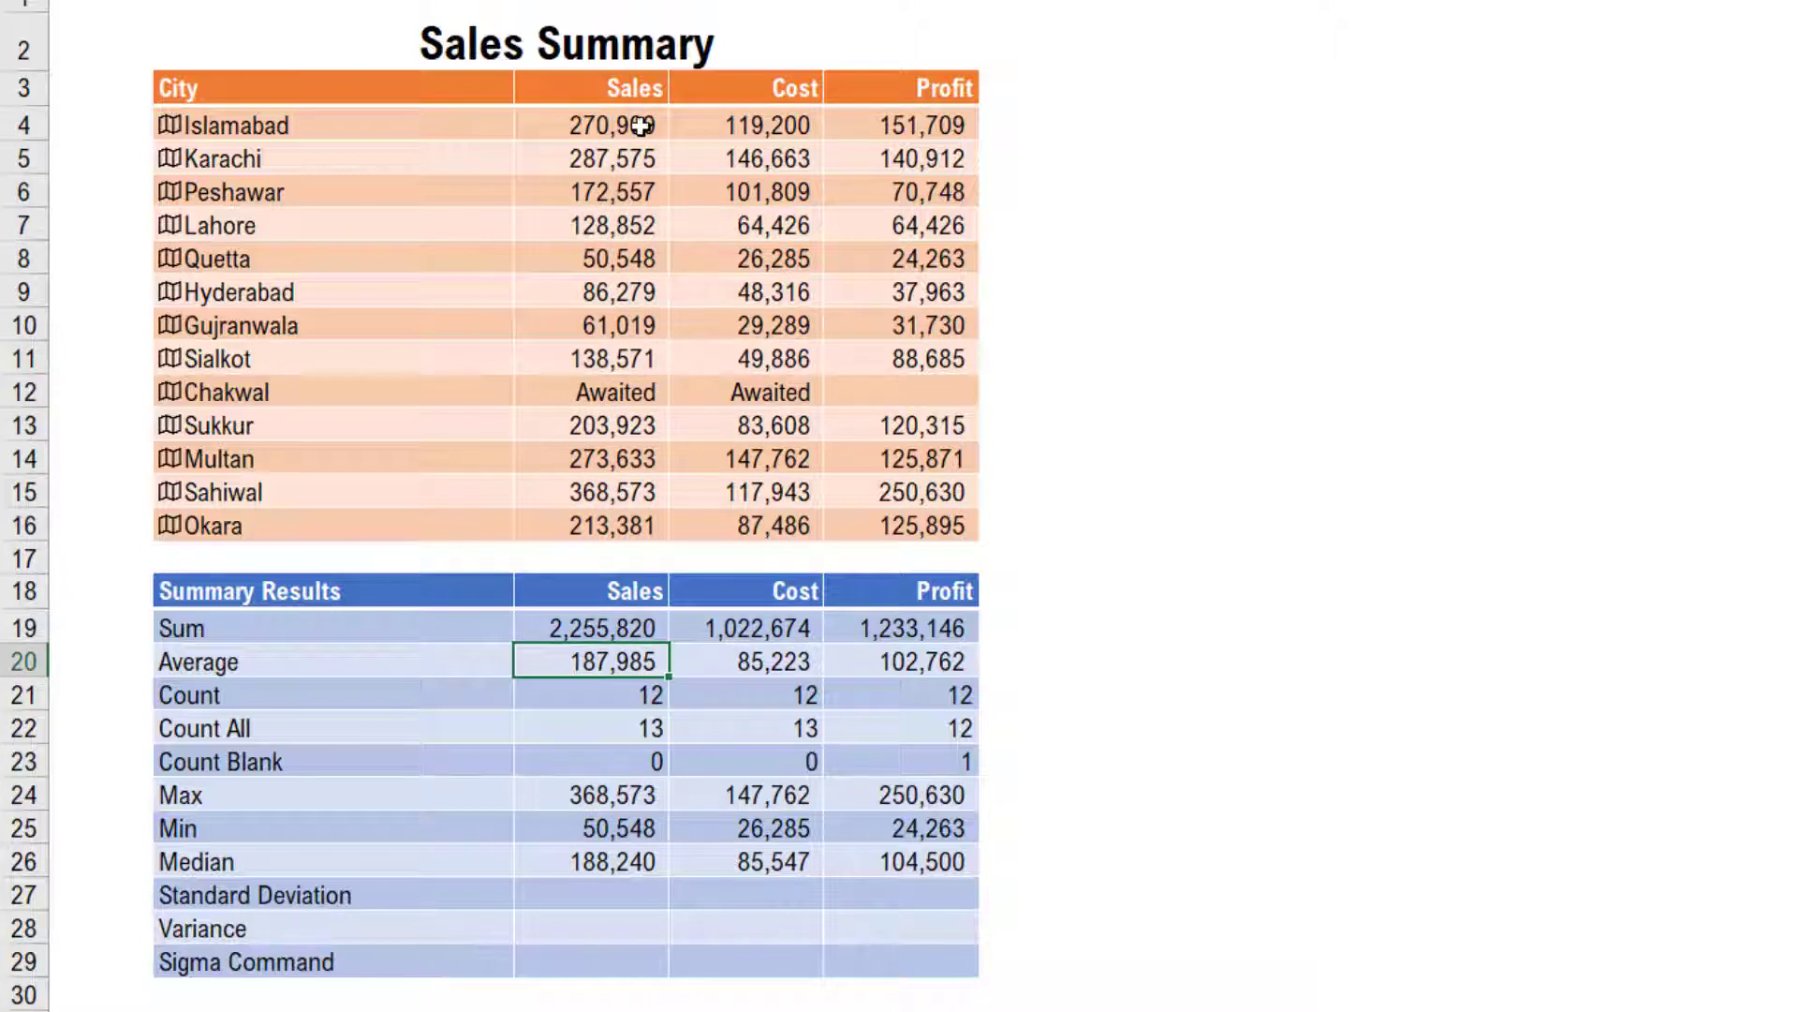
pyautogui.moveTo(630, 125); pyautogui.dragTo(620, 513)
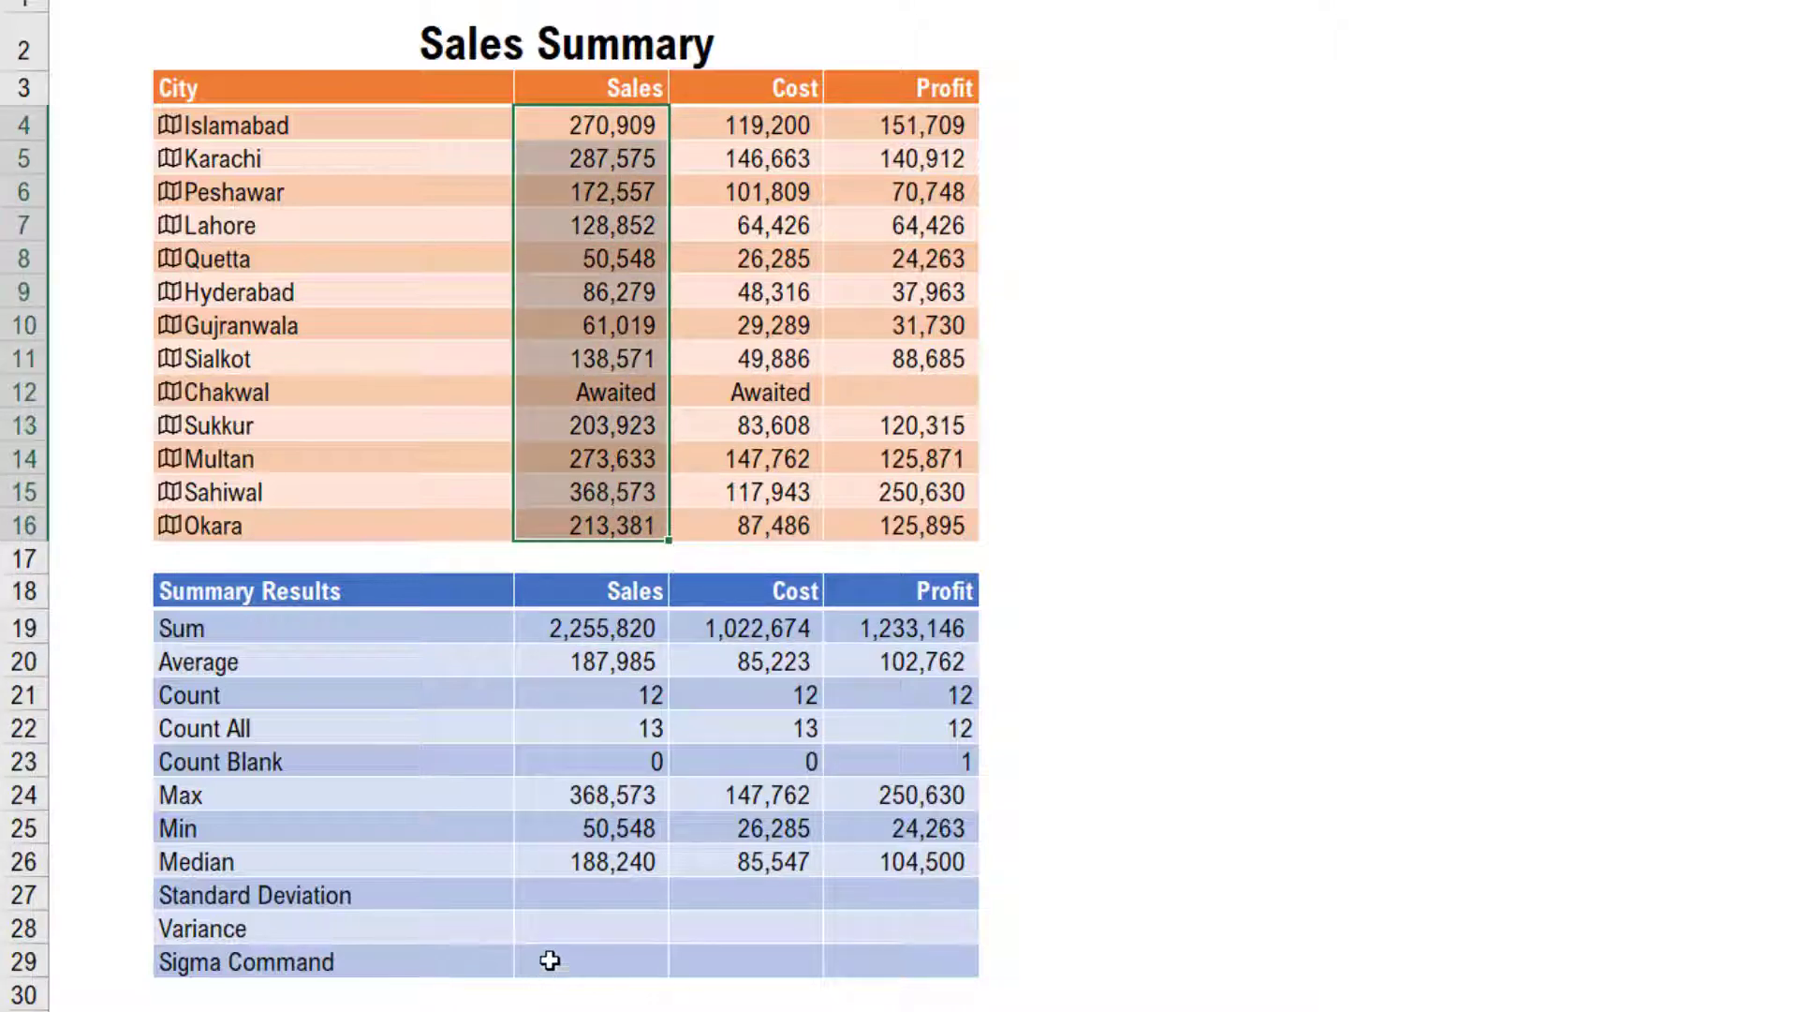
pyautogui.moveTo(590, 897); pyautogui.dragTo(890, 897)
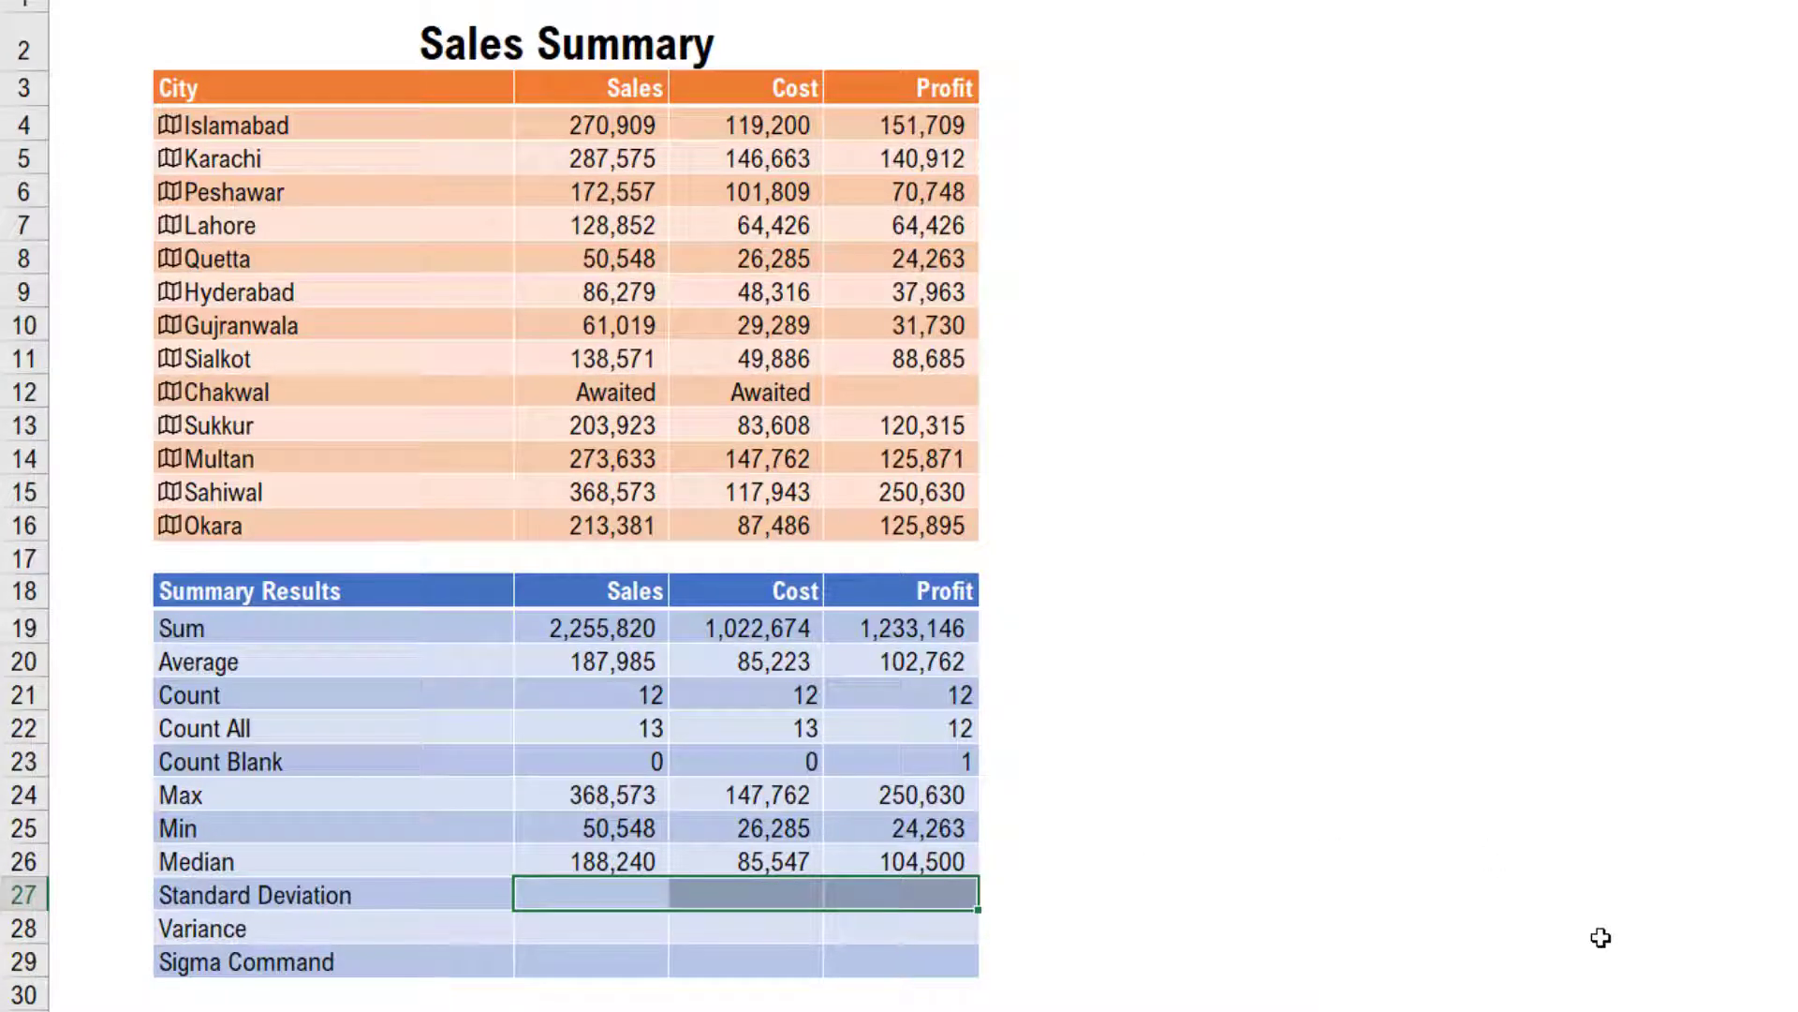
pyautogui.write('=st')
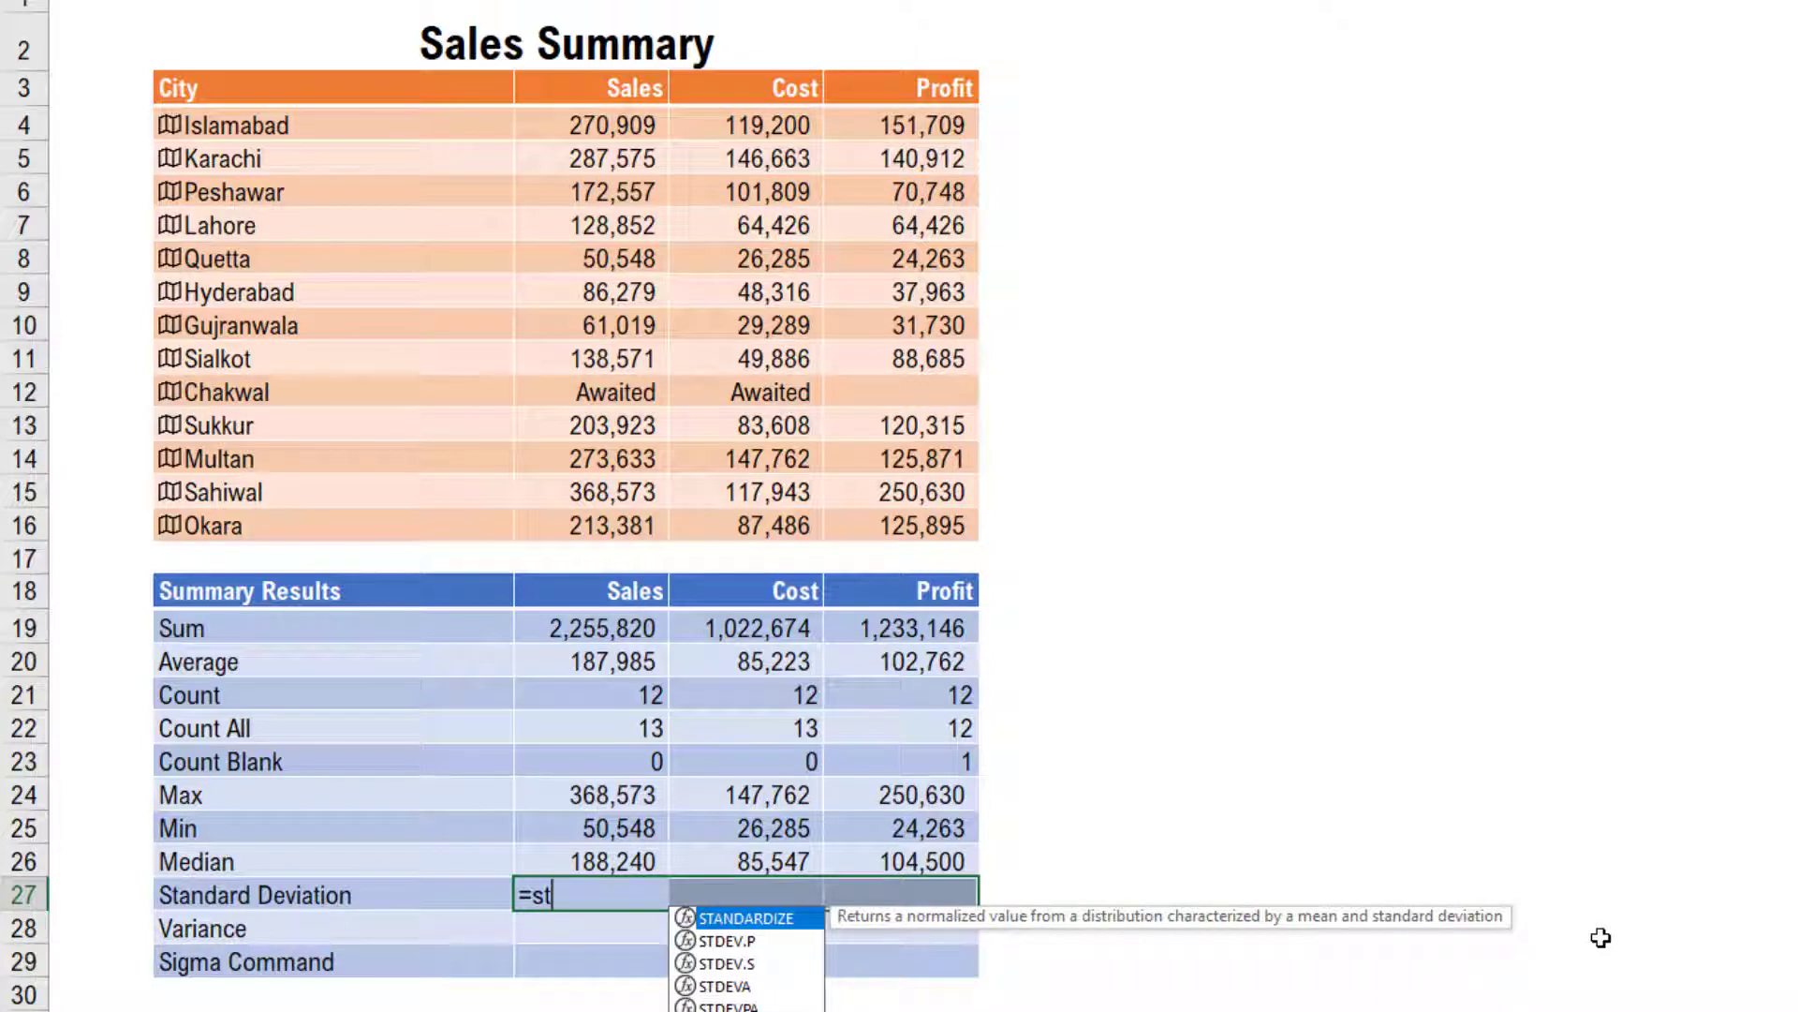
pyautogui.write('d')
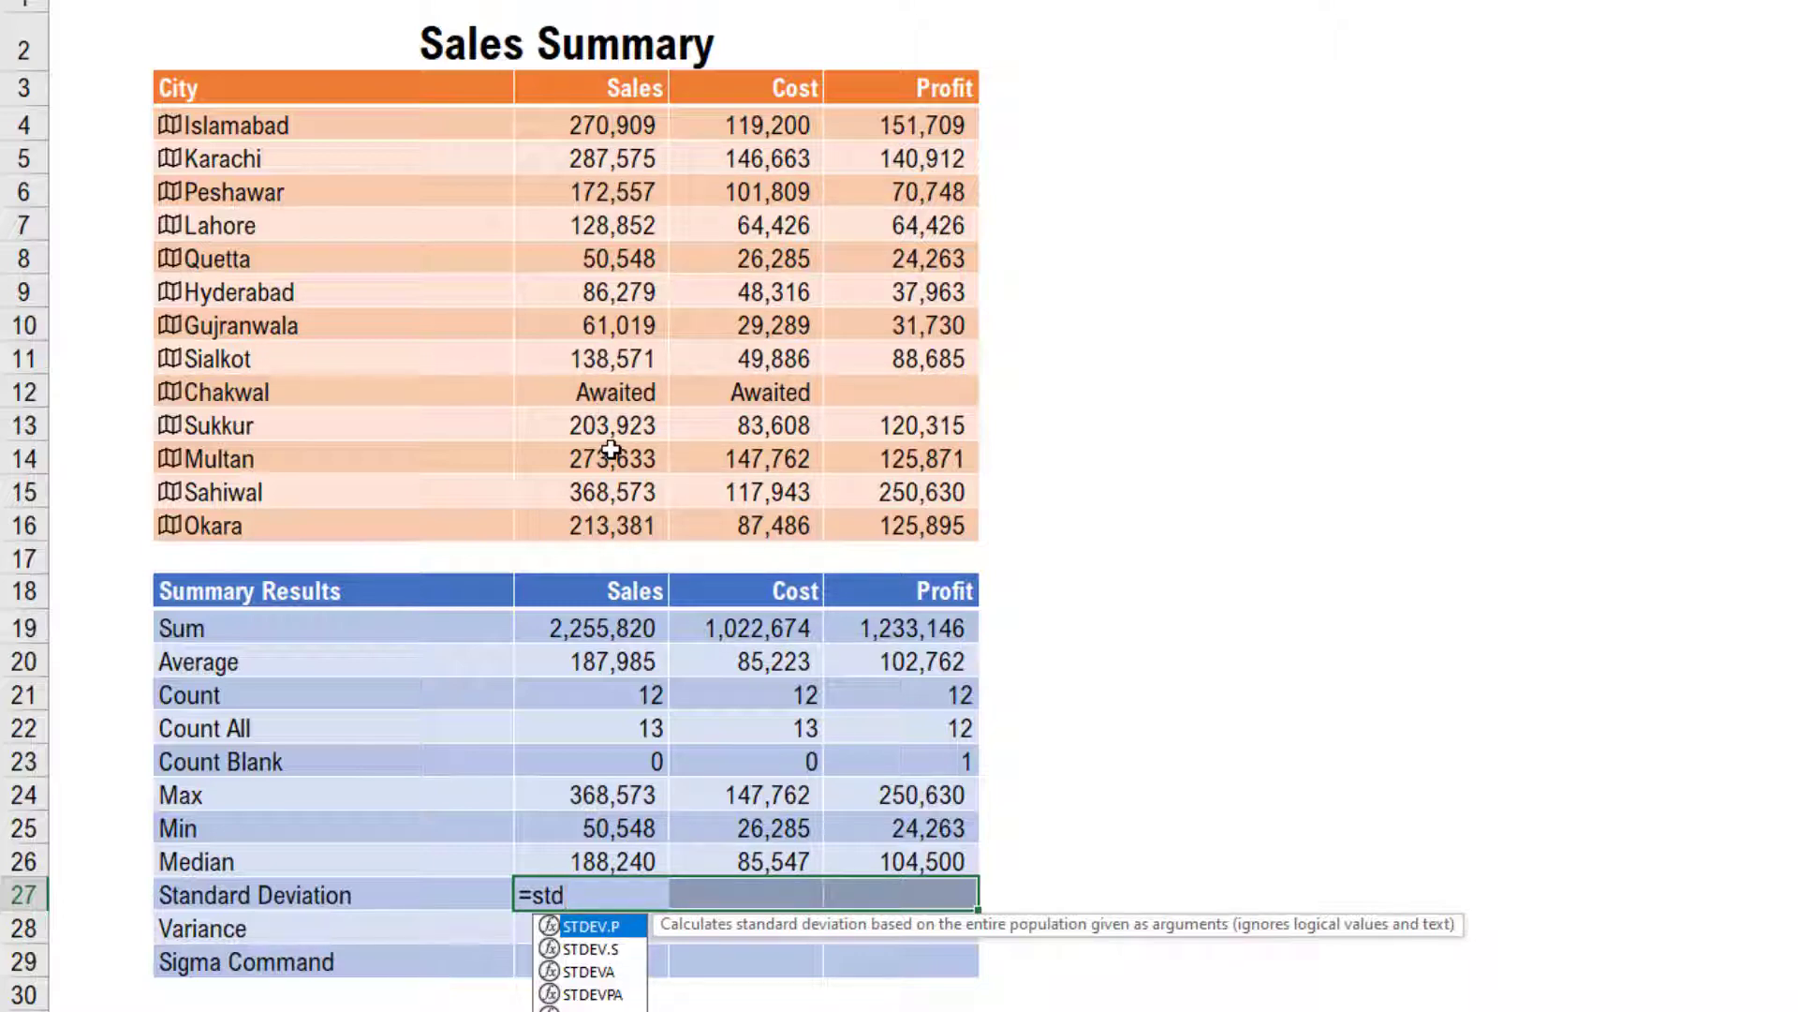
pyautogui.press('Tab')
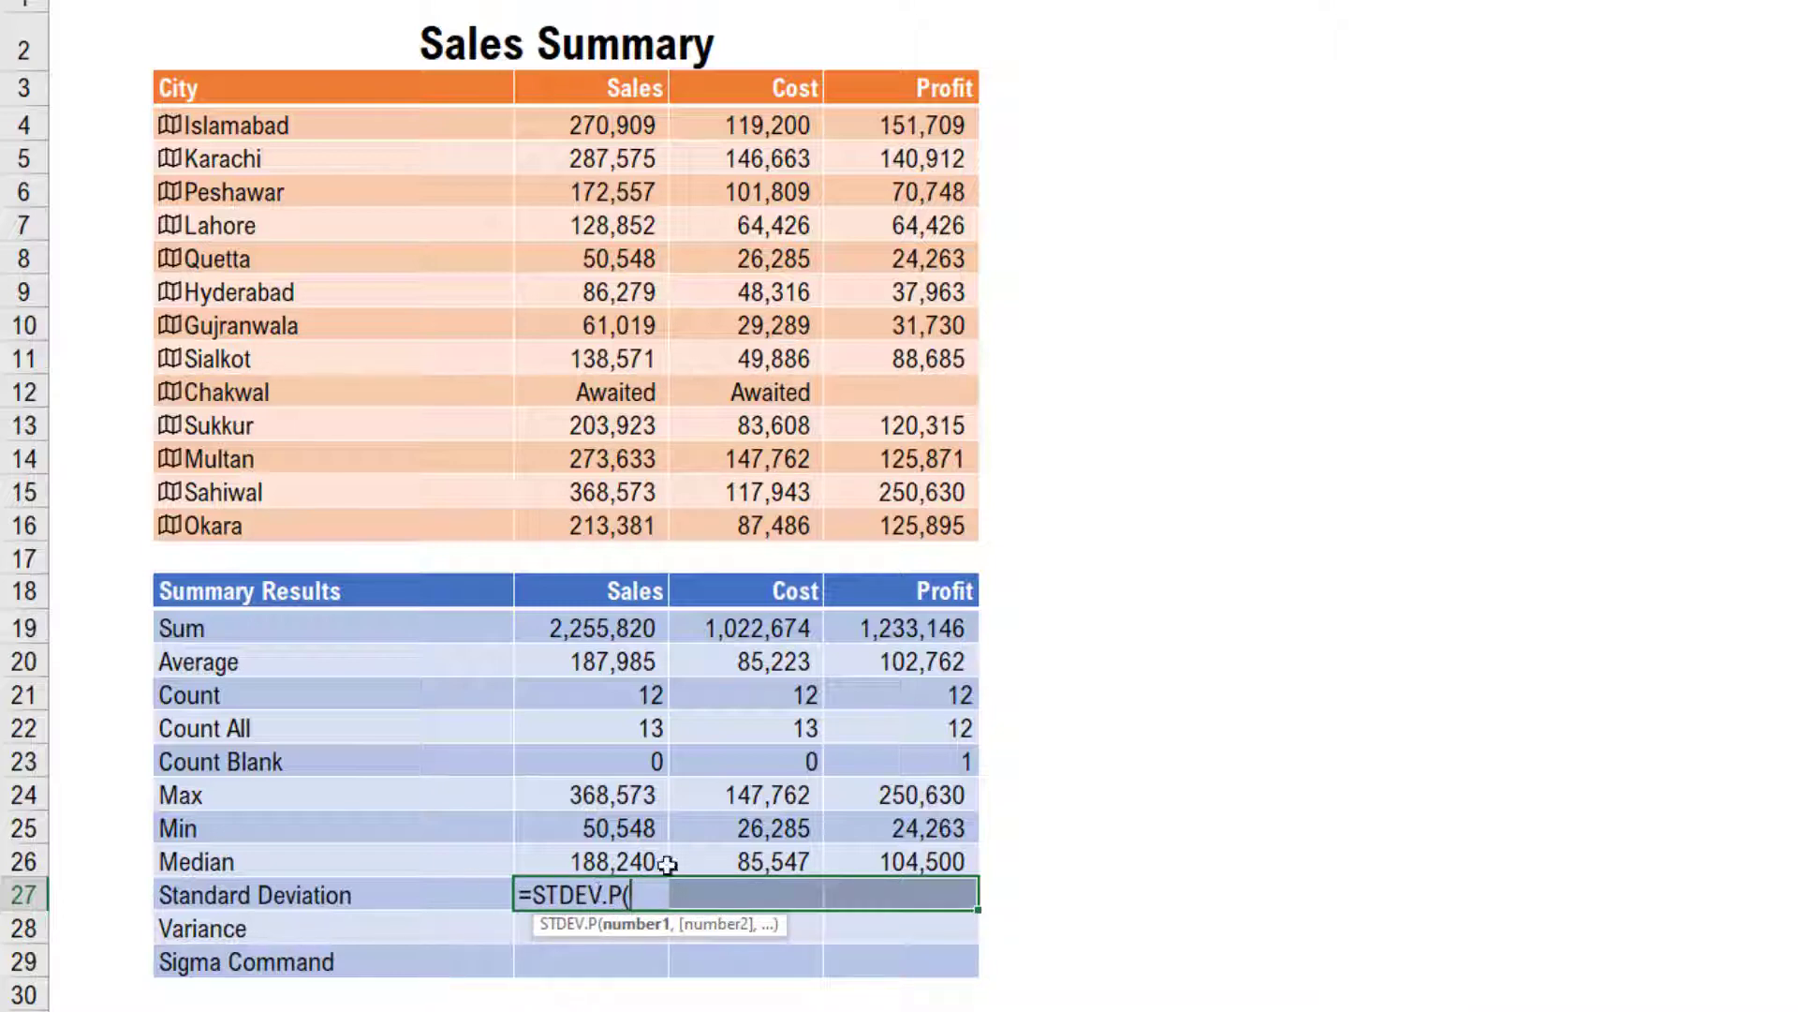
pyautogui.moveTo(637, 131); pyautogui.dragTo(596, 523)
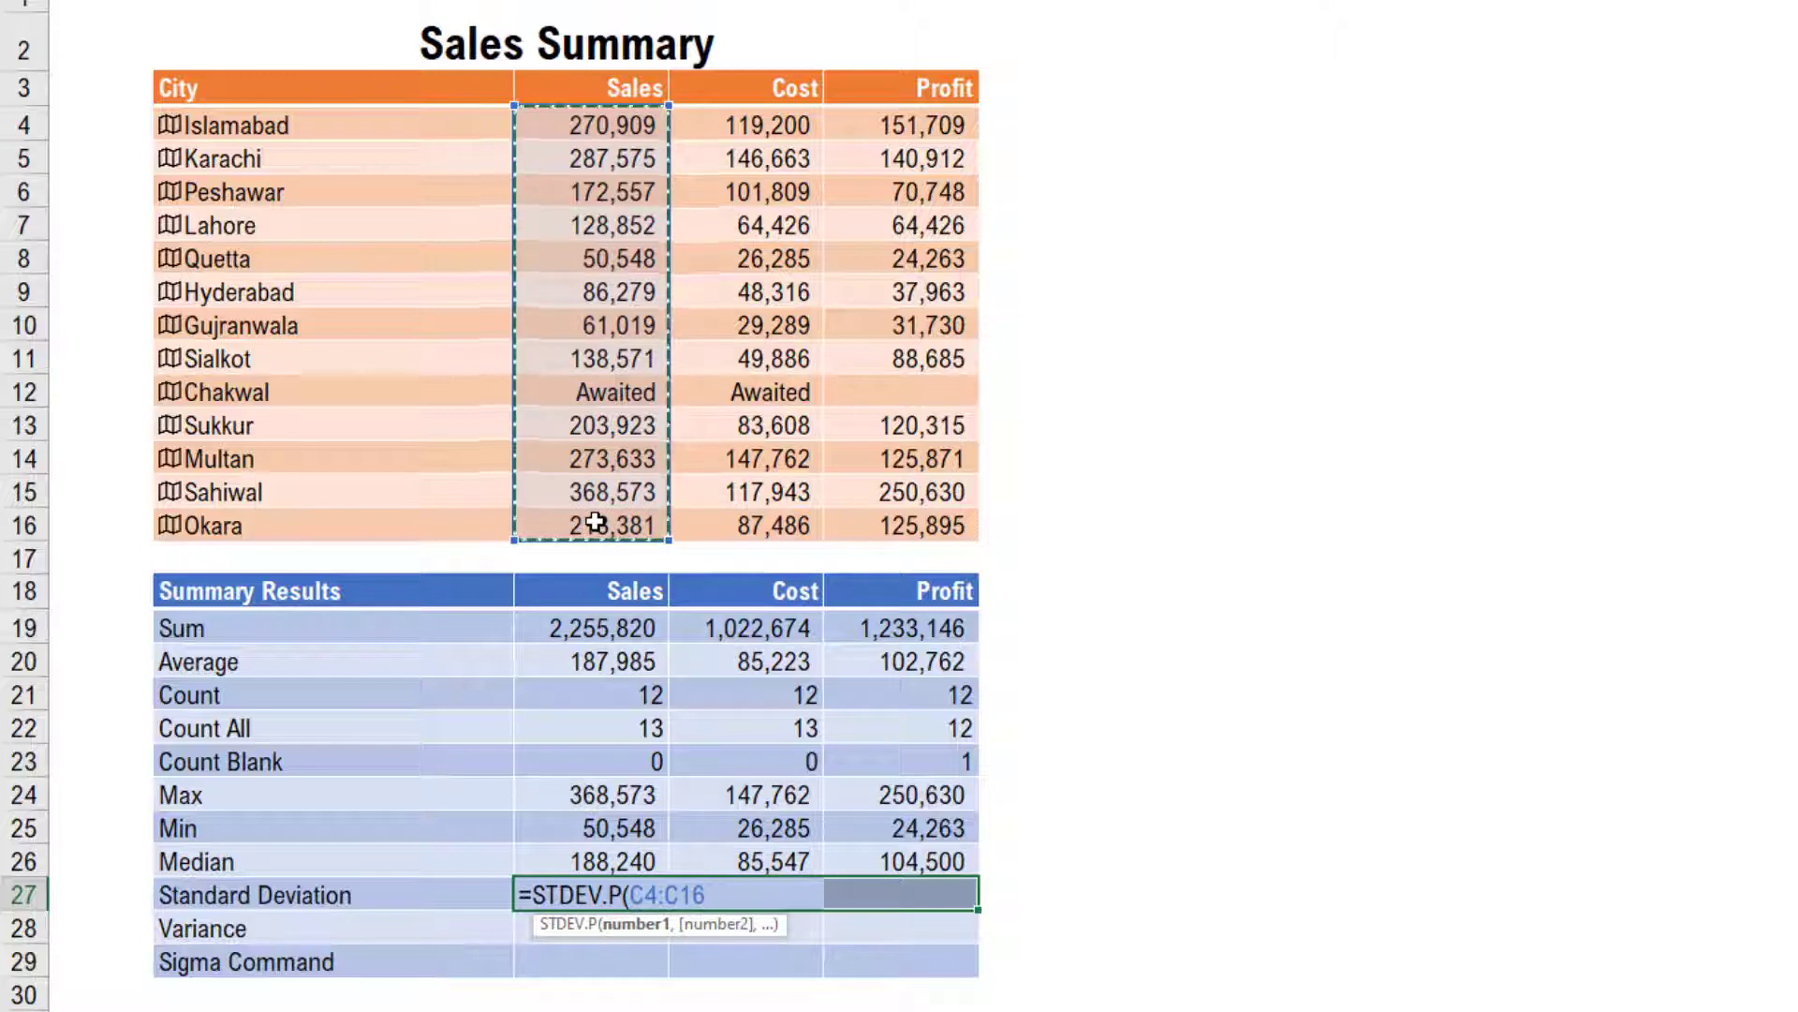
pyautogui.hotkey('ctrl', 'Return')
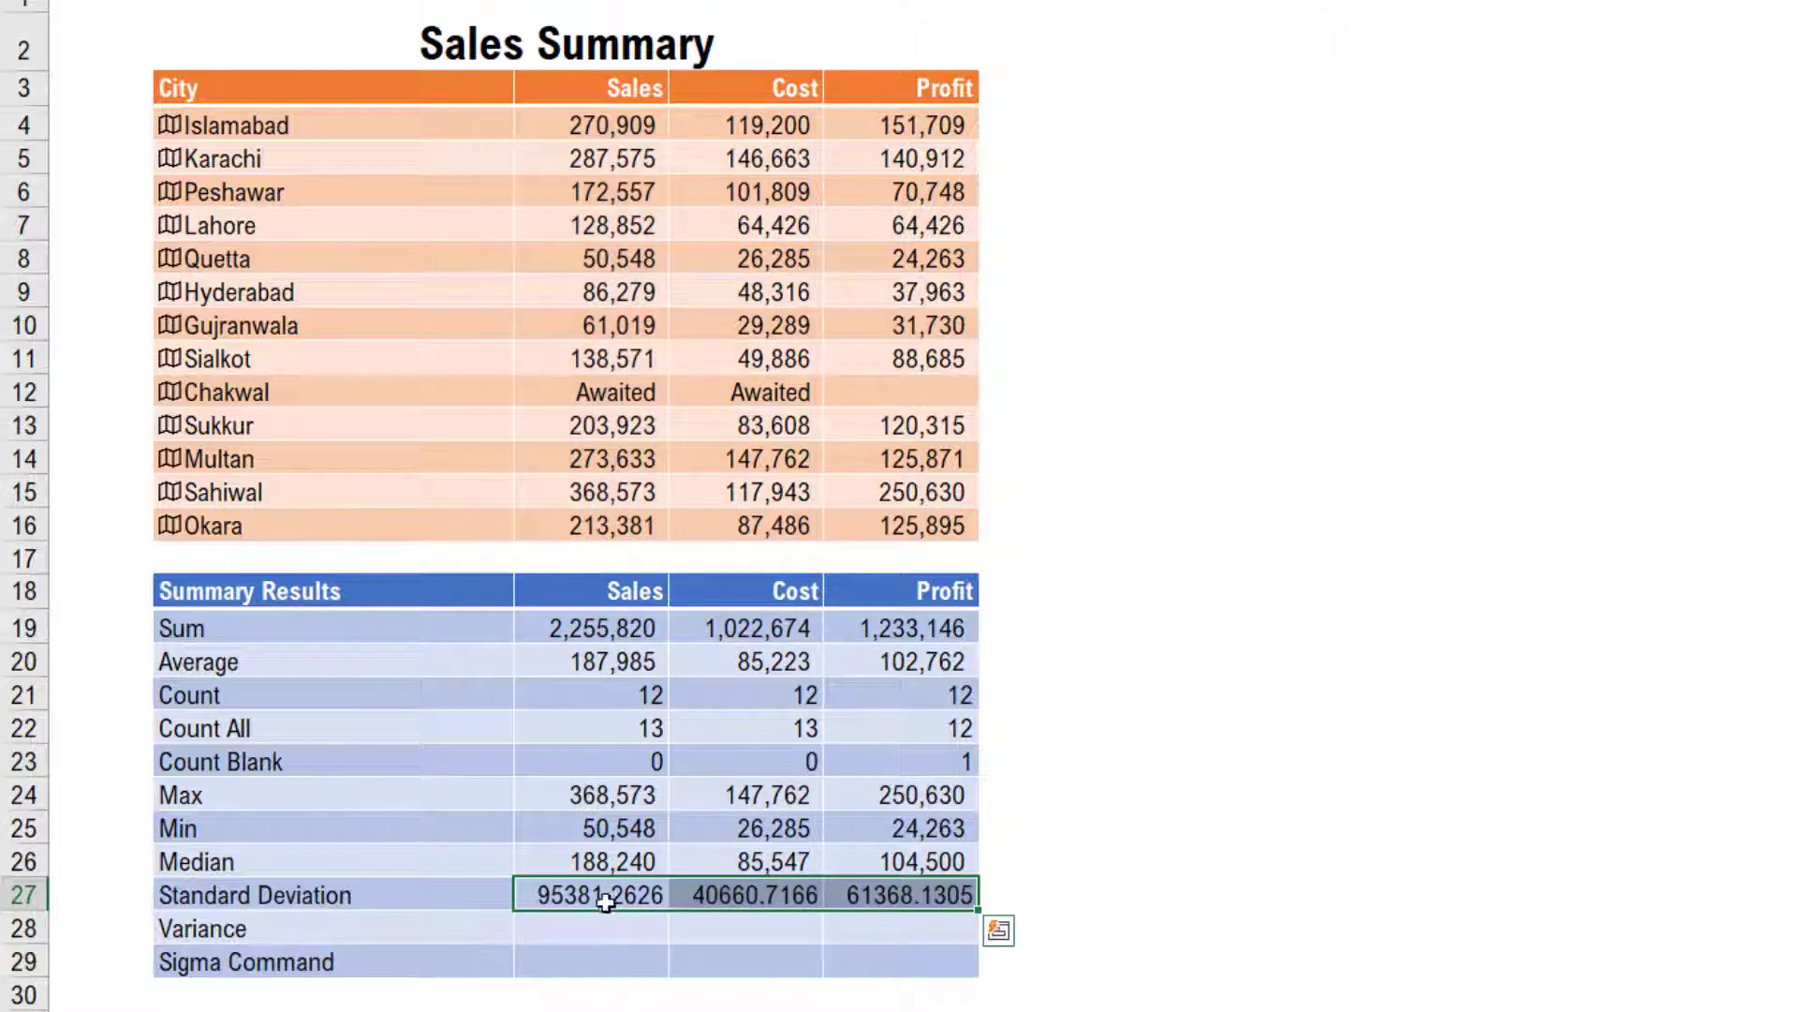
# - Format the standard deviations in C27:E27 with thousands separators and no decimals, and compare them with the Sales average in C20
pyautogui.hotkey('ctrl', 'shift', '1')
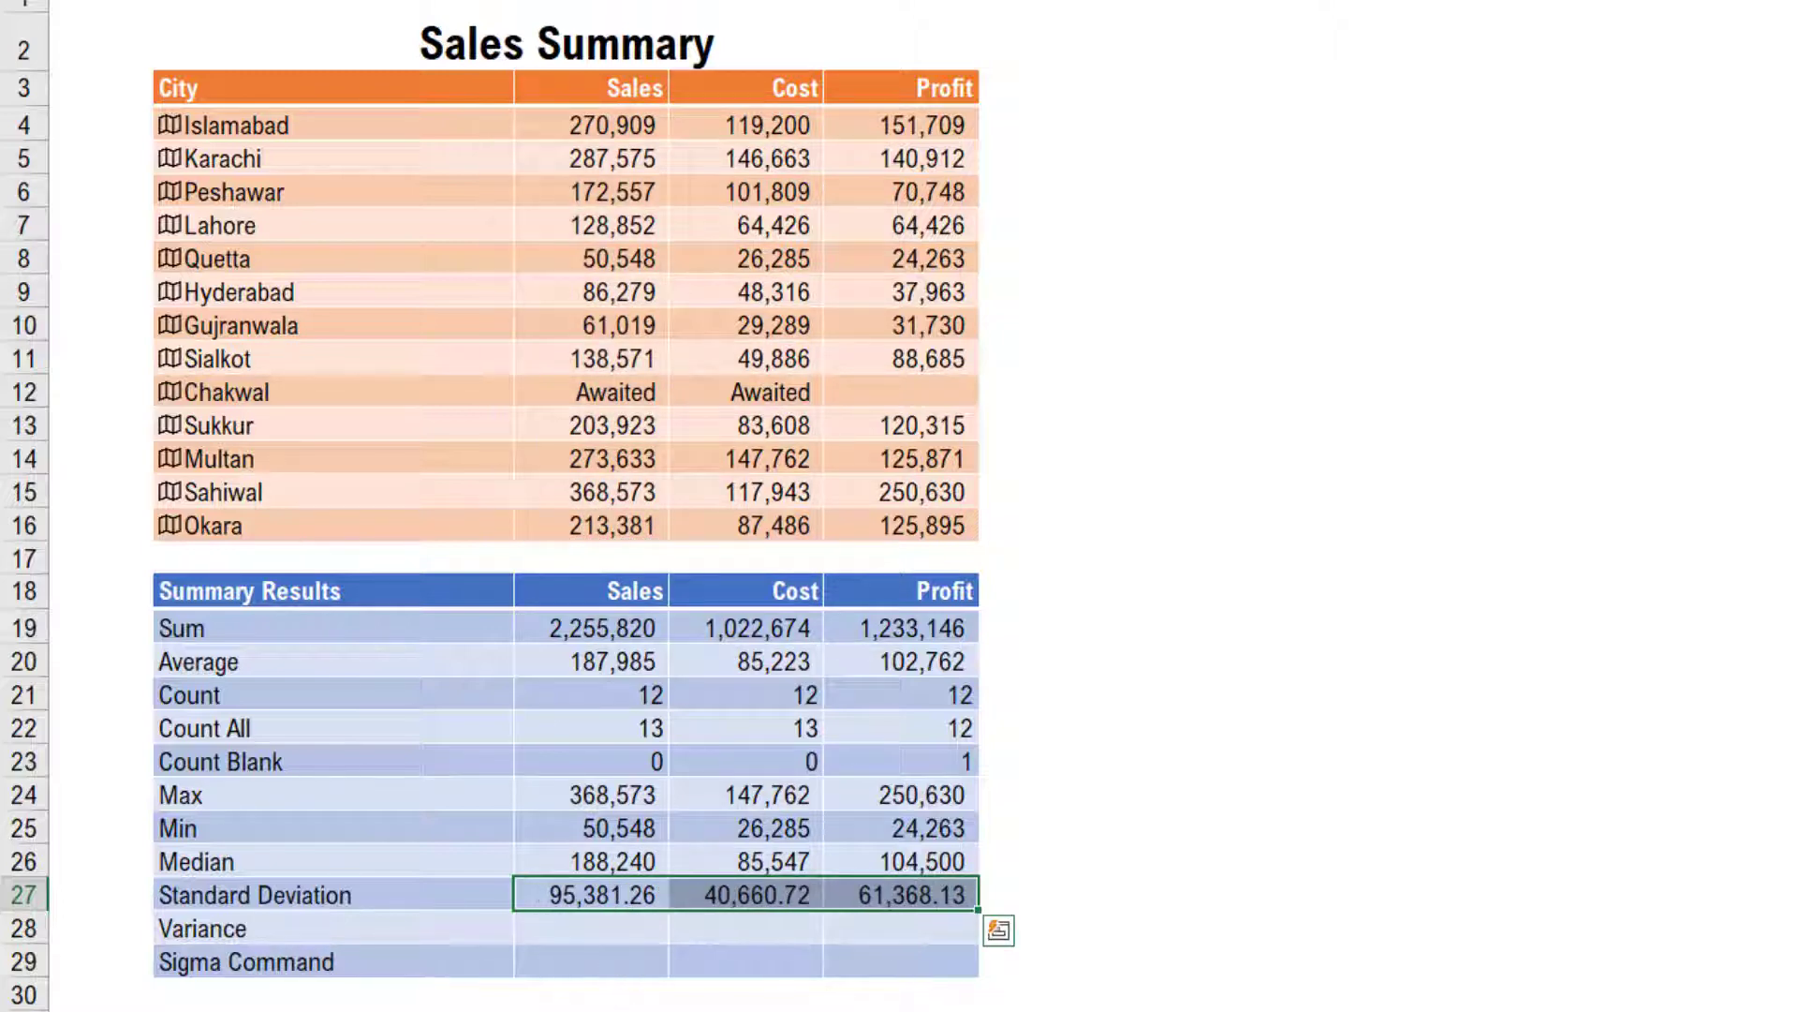
pyautogui.hotkey('alt', 'h')
pyautogui.press('9')
pyautogui.hotkey('alt', 'h')
pyautogui.press('9')
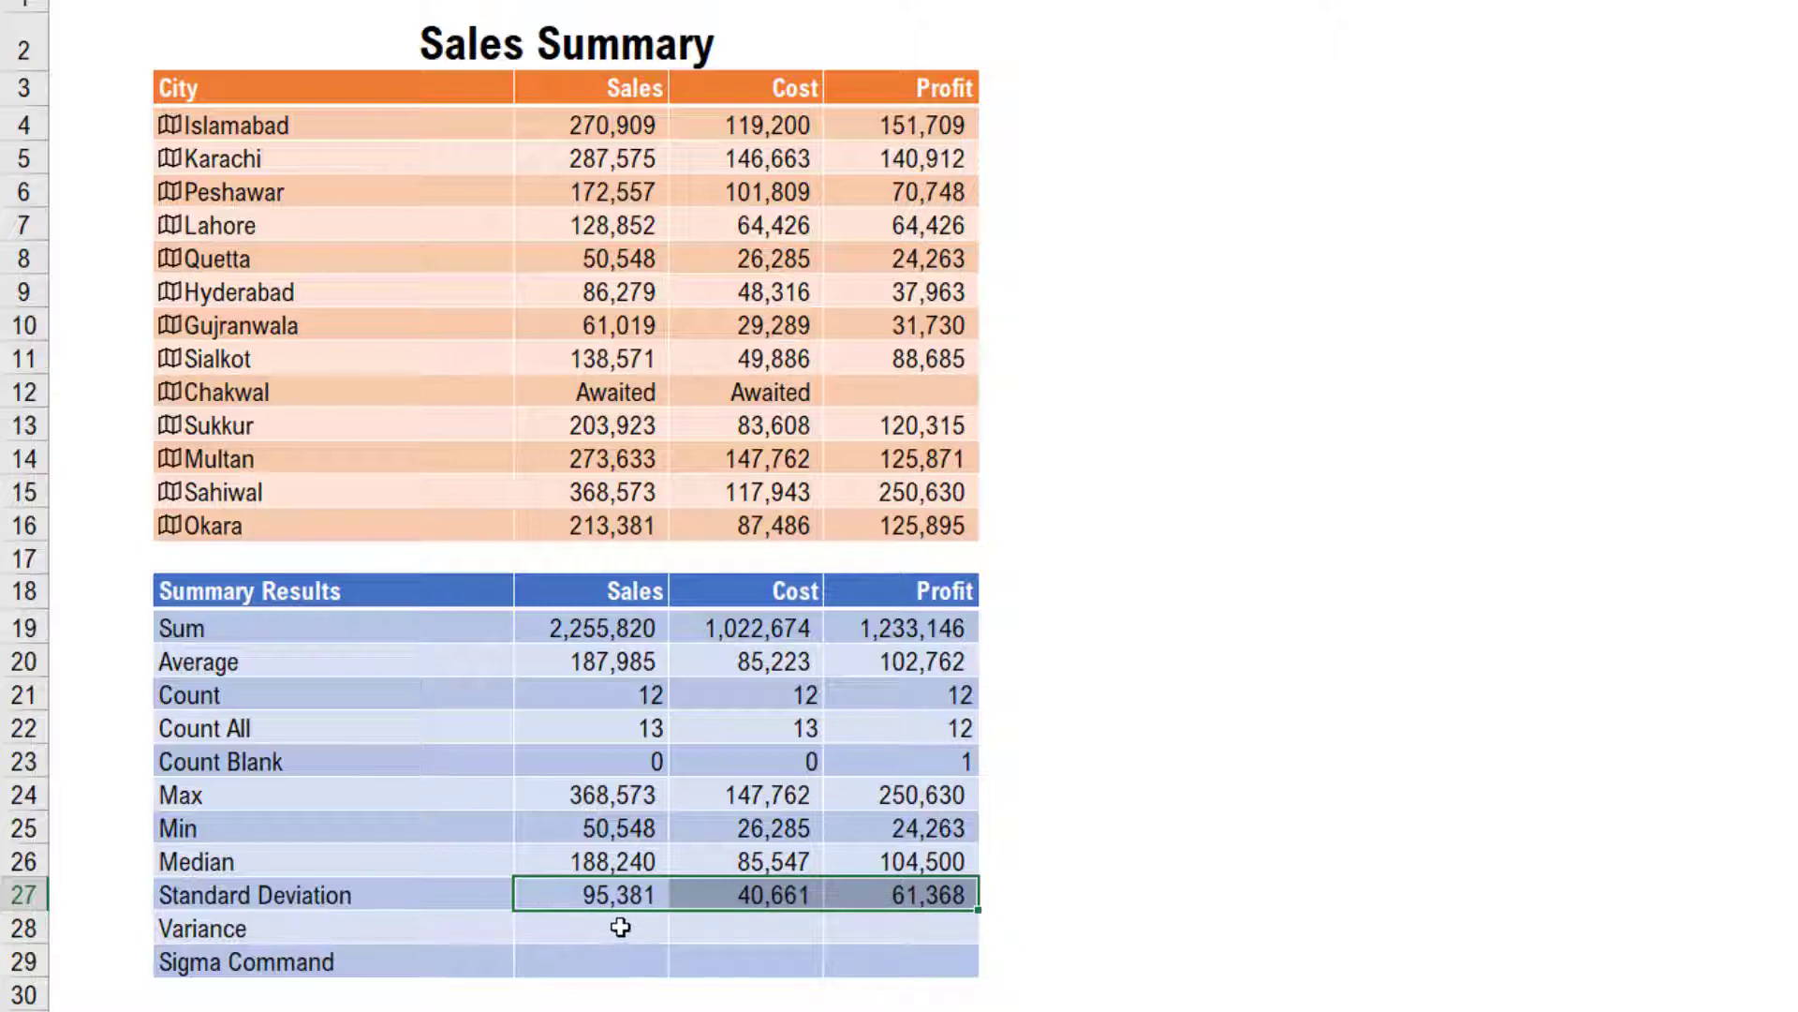
pyautogui.click(639, 662)
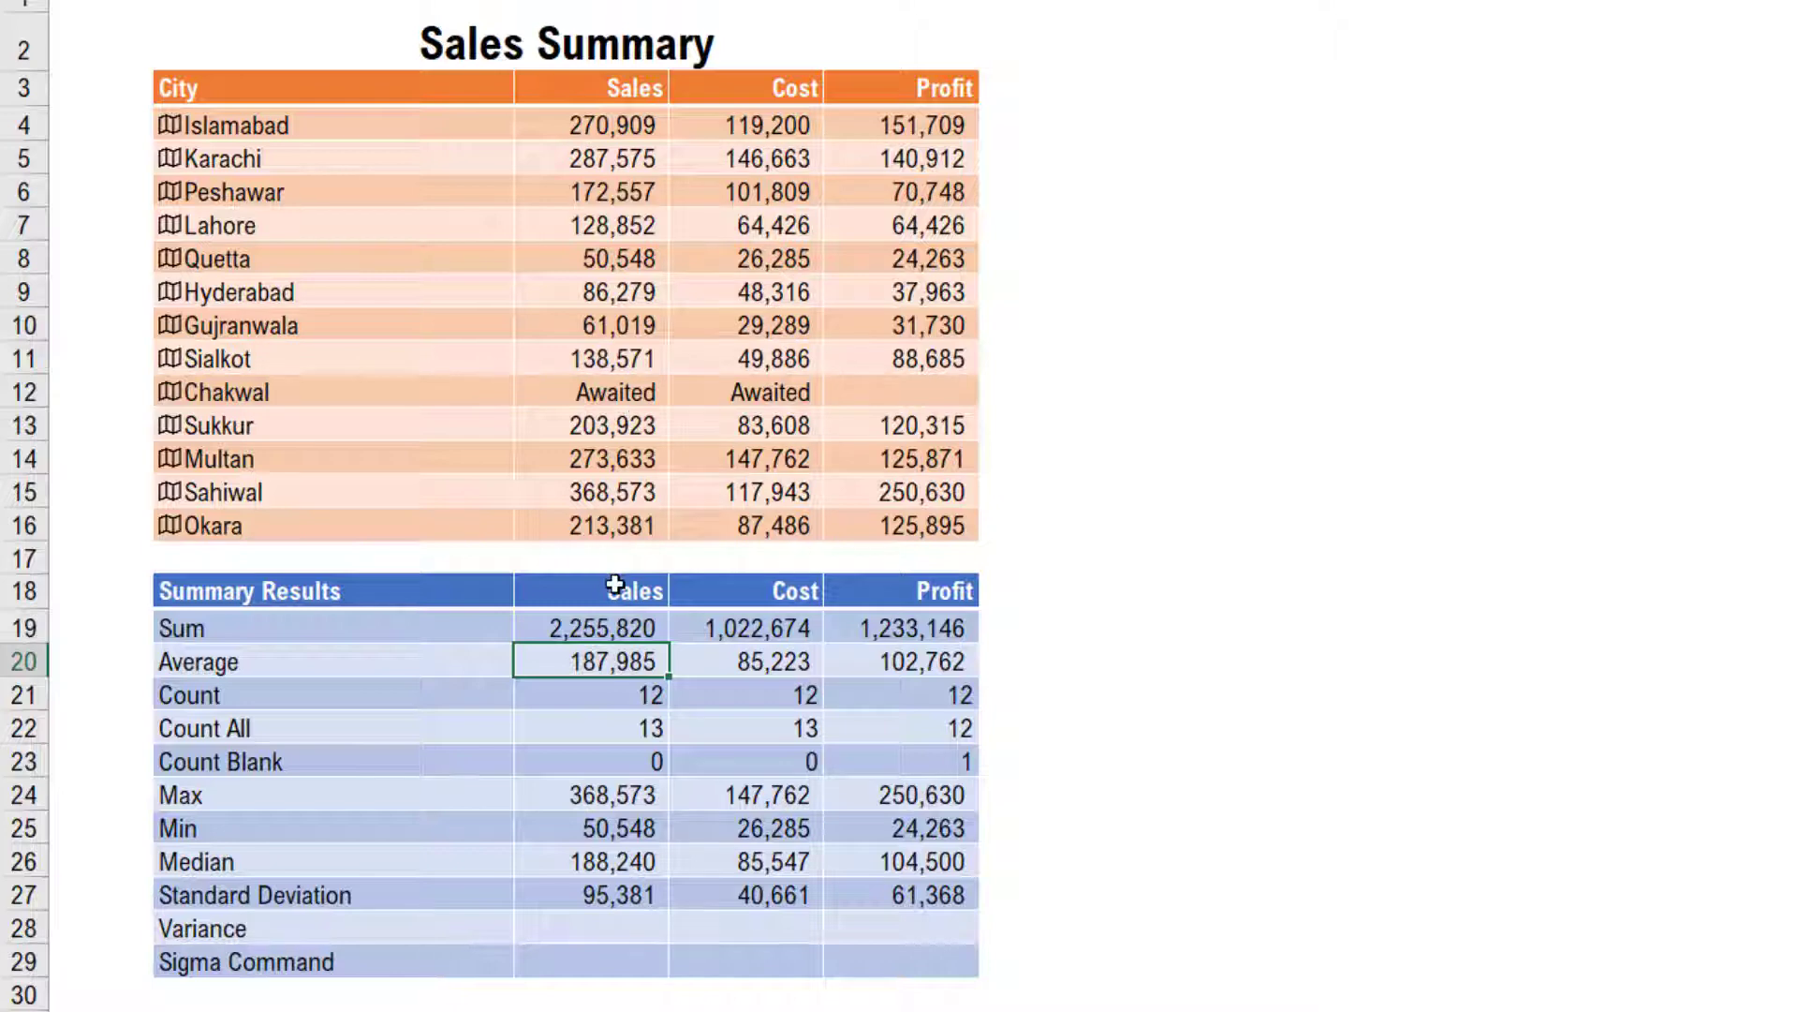
# - Enter the population variance formula =VAR.P(C4:C16) across C28:E28 in one go for Sales, Cost and Profit
pyautogui.click(598, 930)
pyautogui.moveTo(605, 944); pyautogui.dragTo(913, 923)
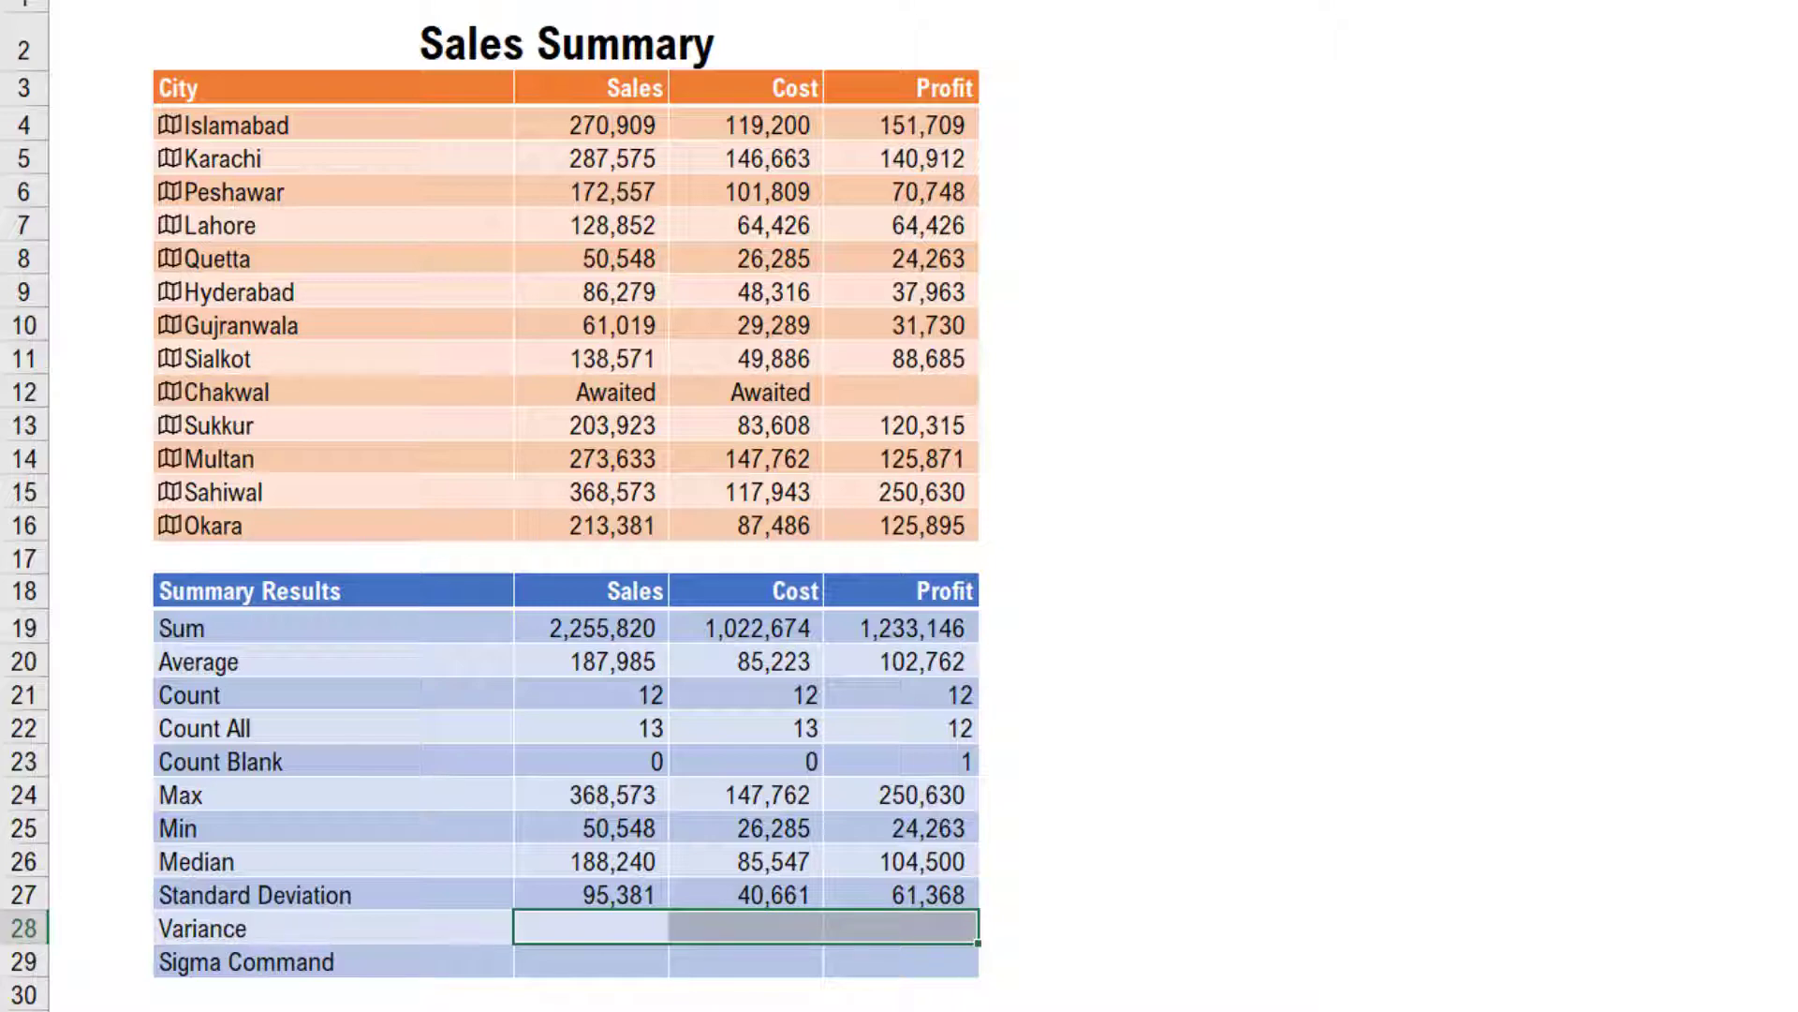
pyautogui.write('=va')
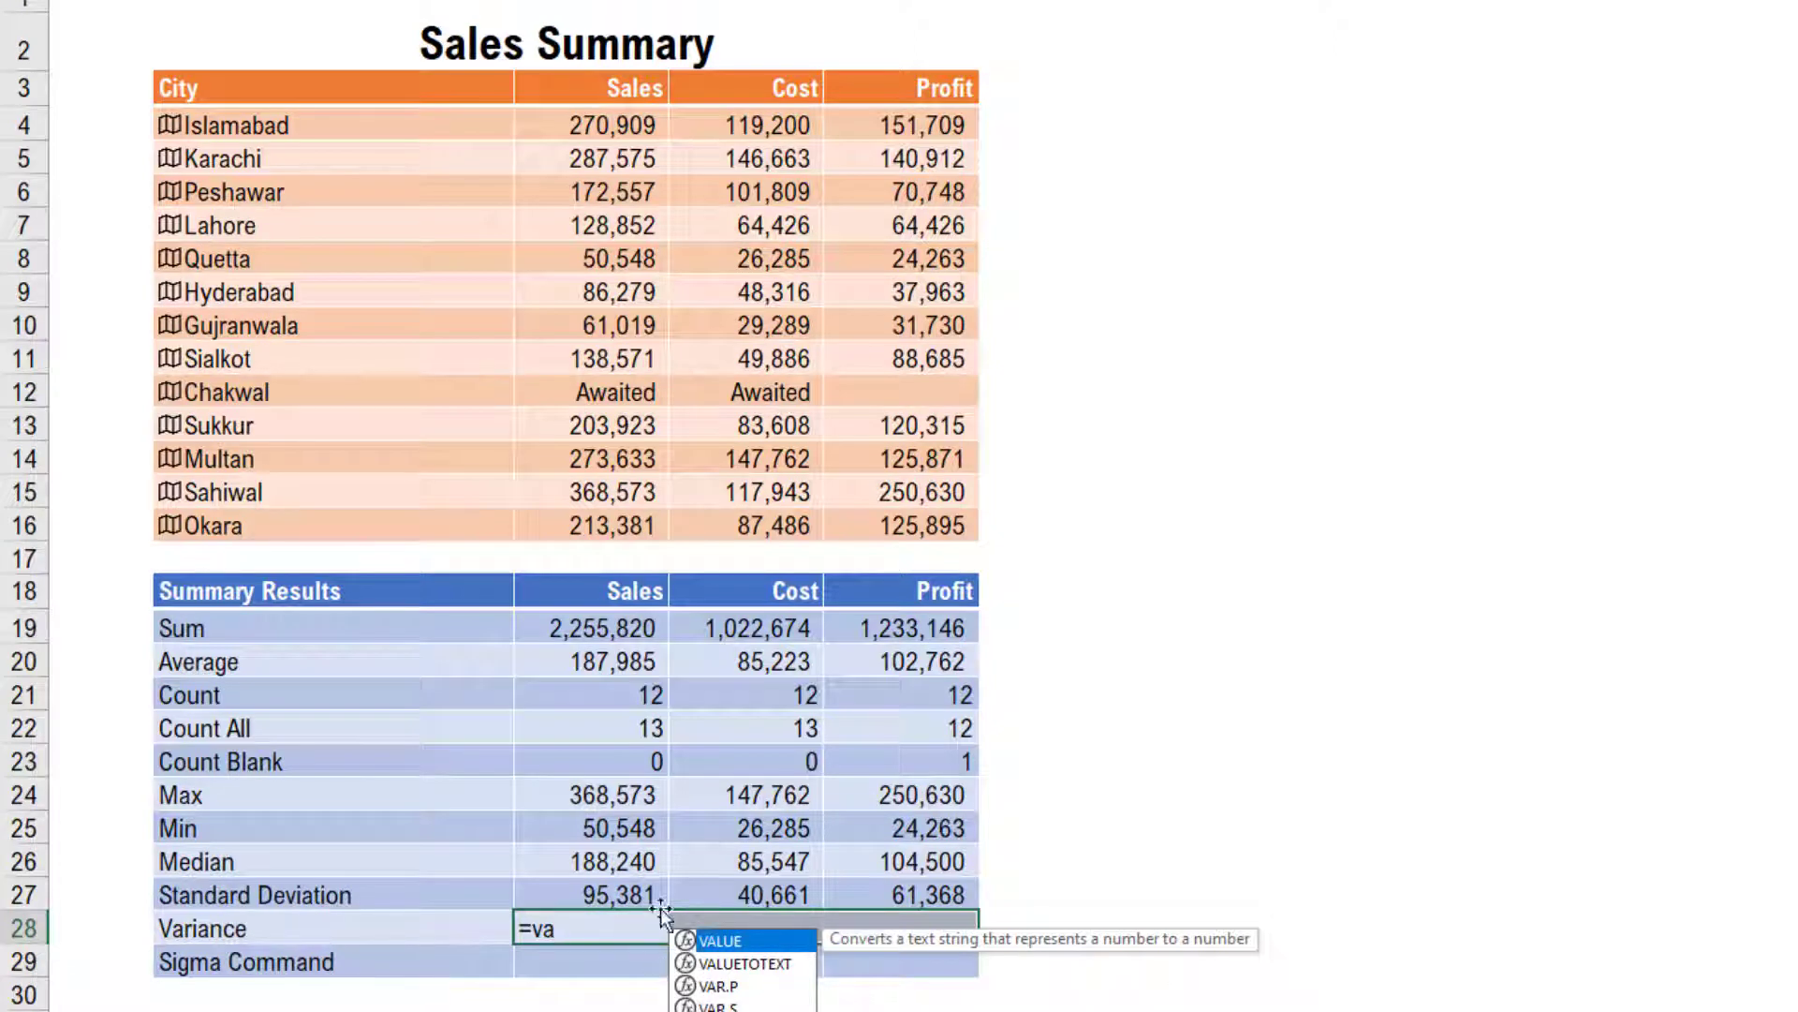
pyautogui.click(741, 988)
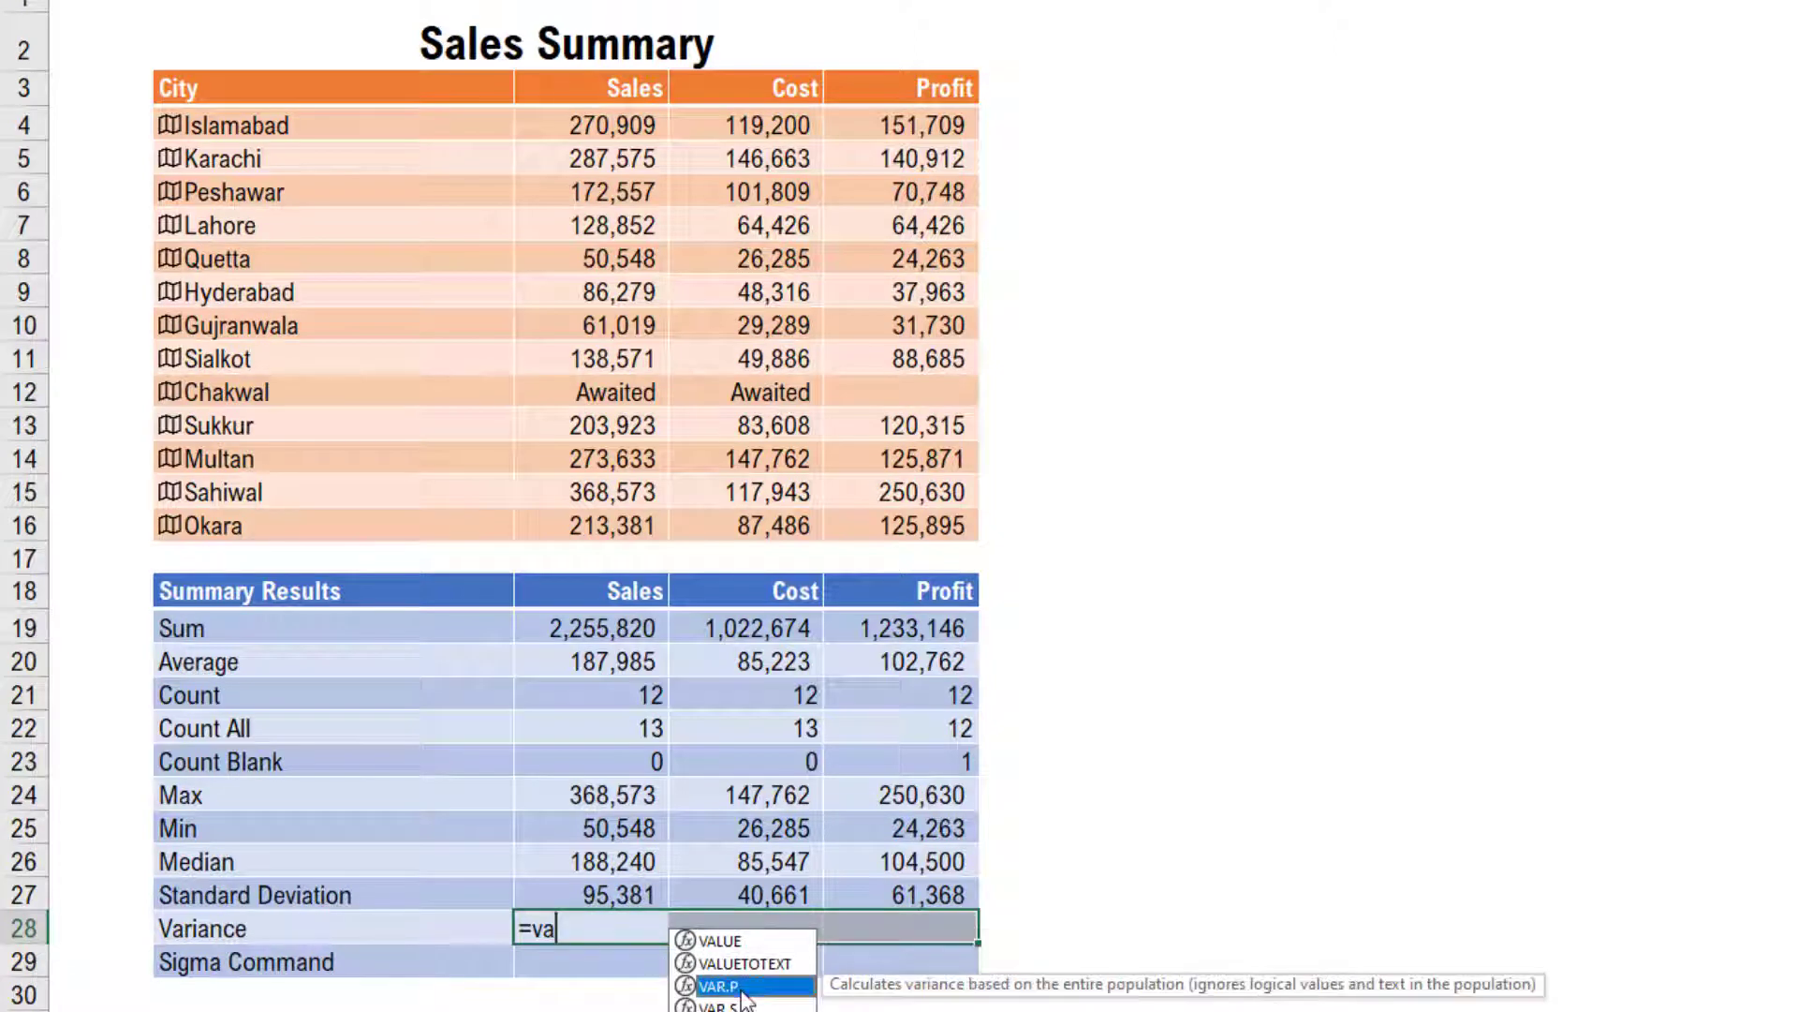
pyautogui.doubleClick(741, 986)
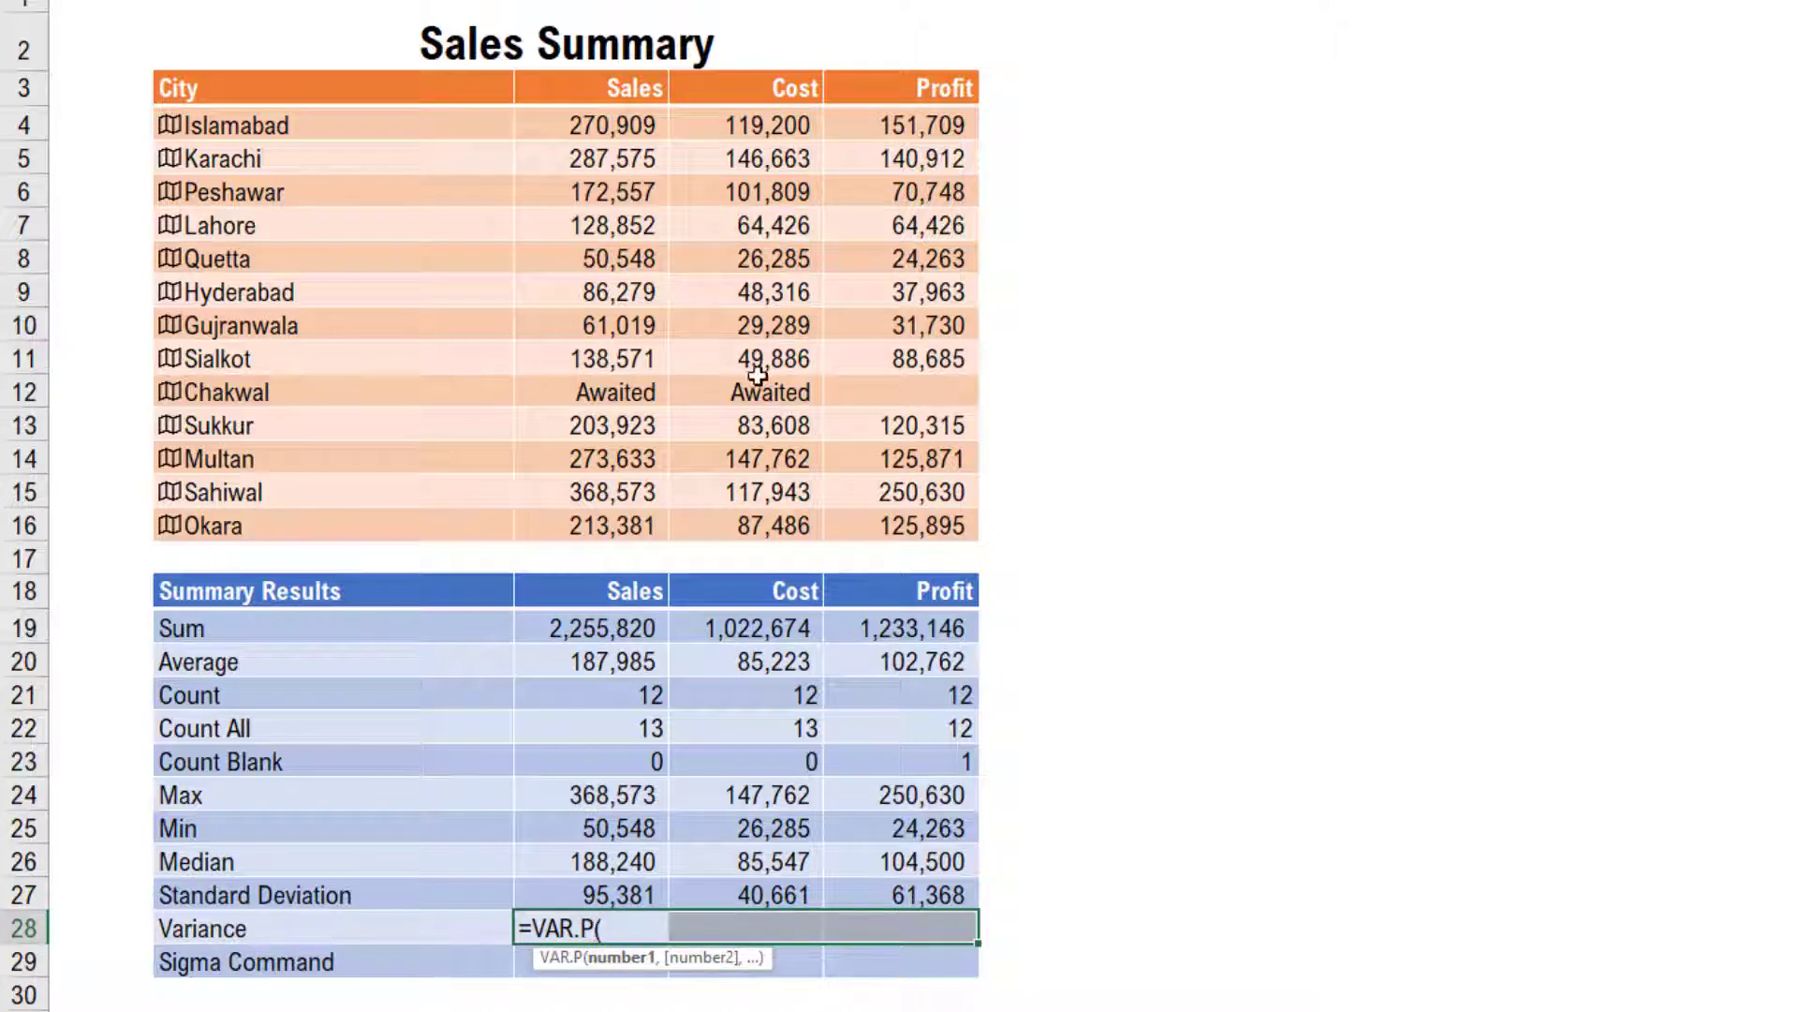
pyautogui.moveTo(604, 124); pyautogui.dragTo(586, 515)
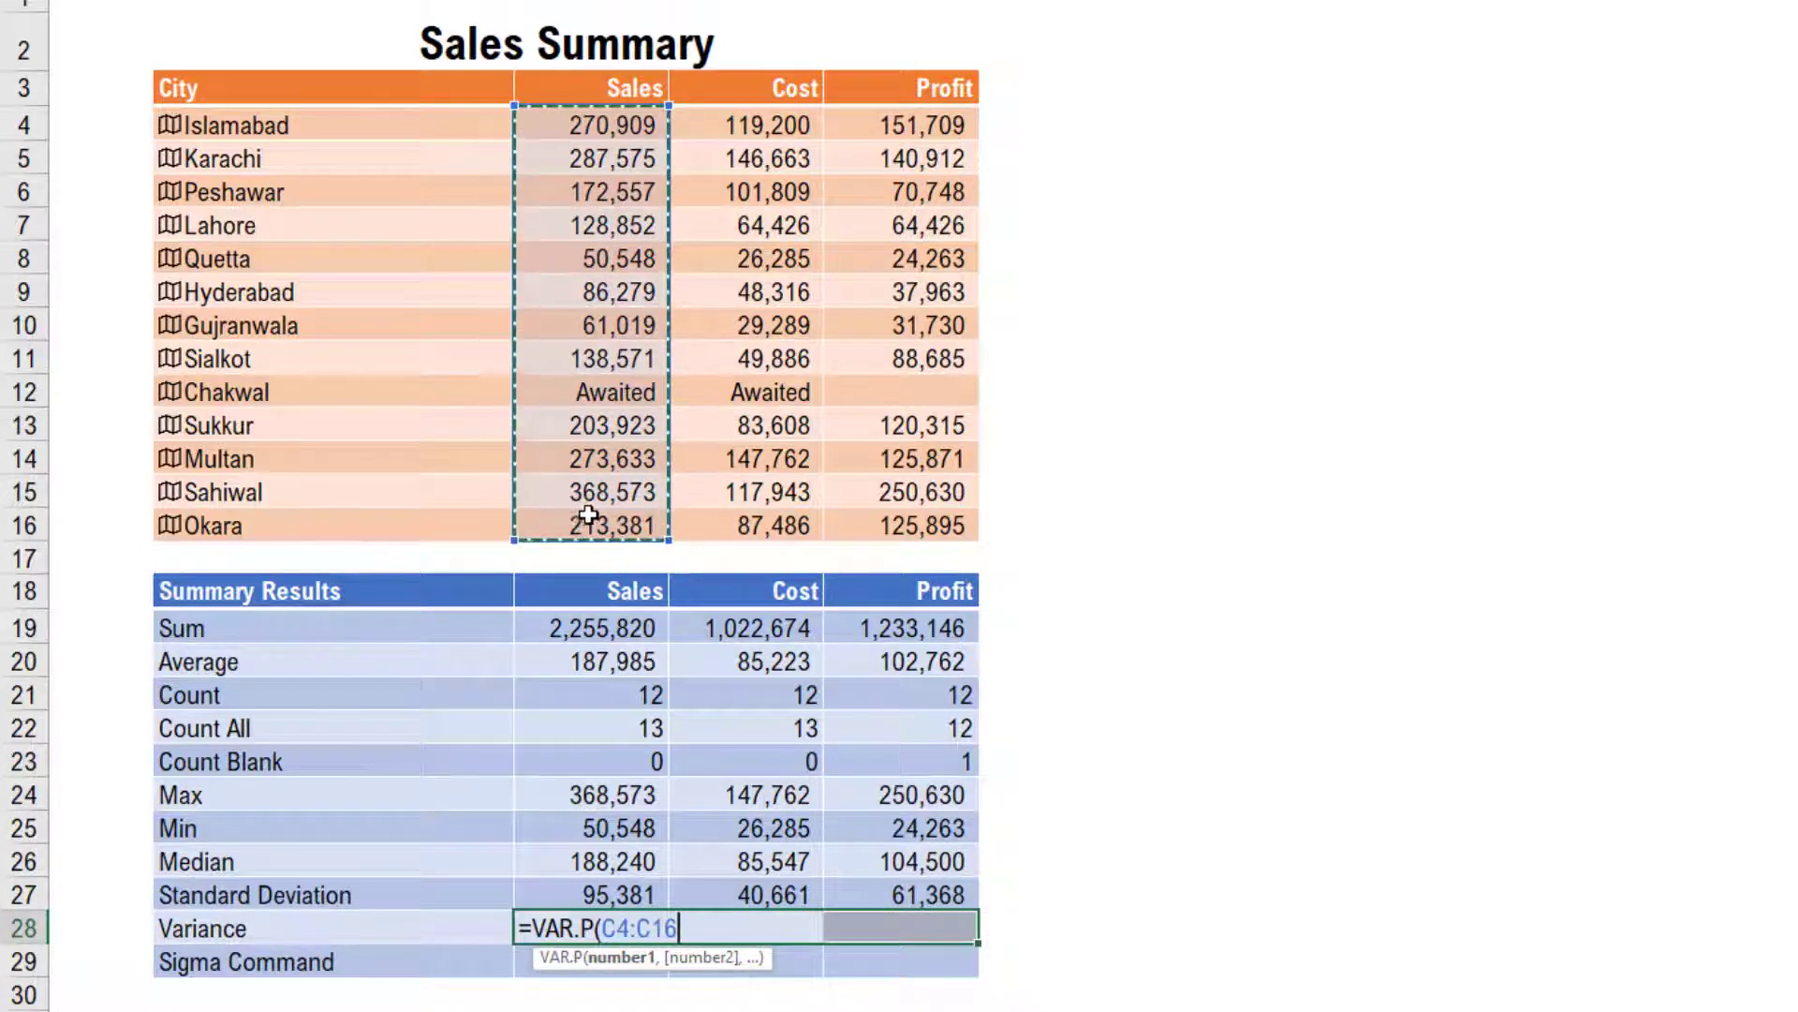
pyautogui.hotkey('ctrl', 'Return')
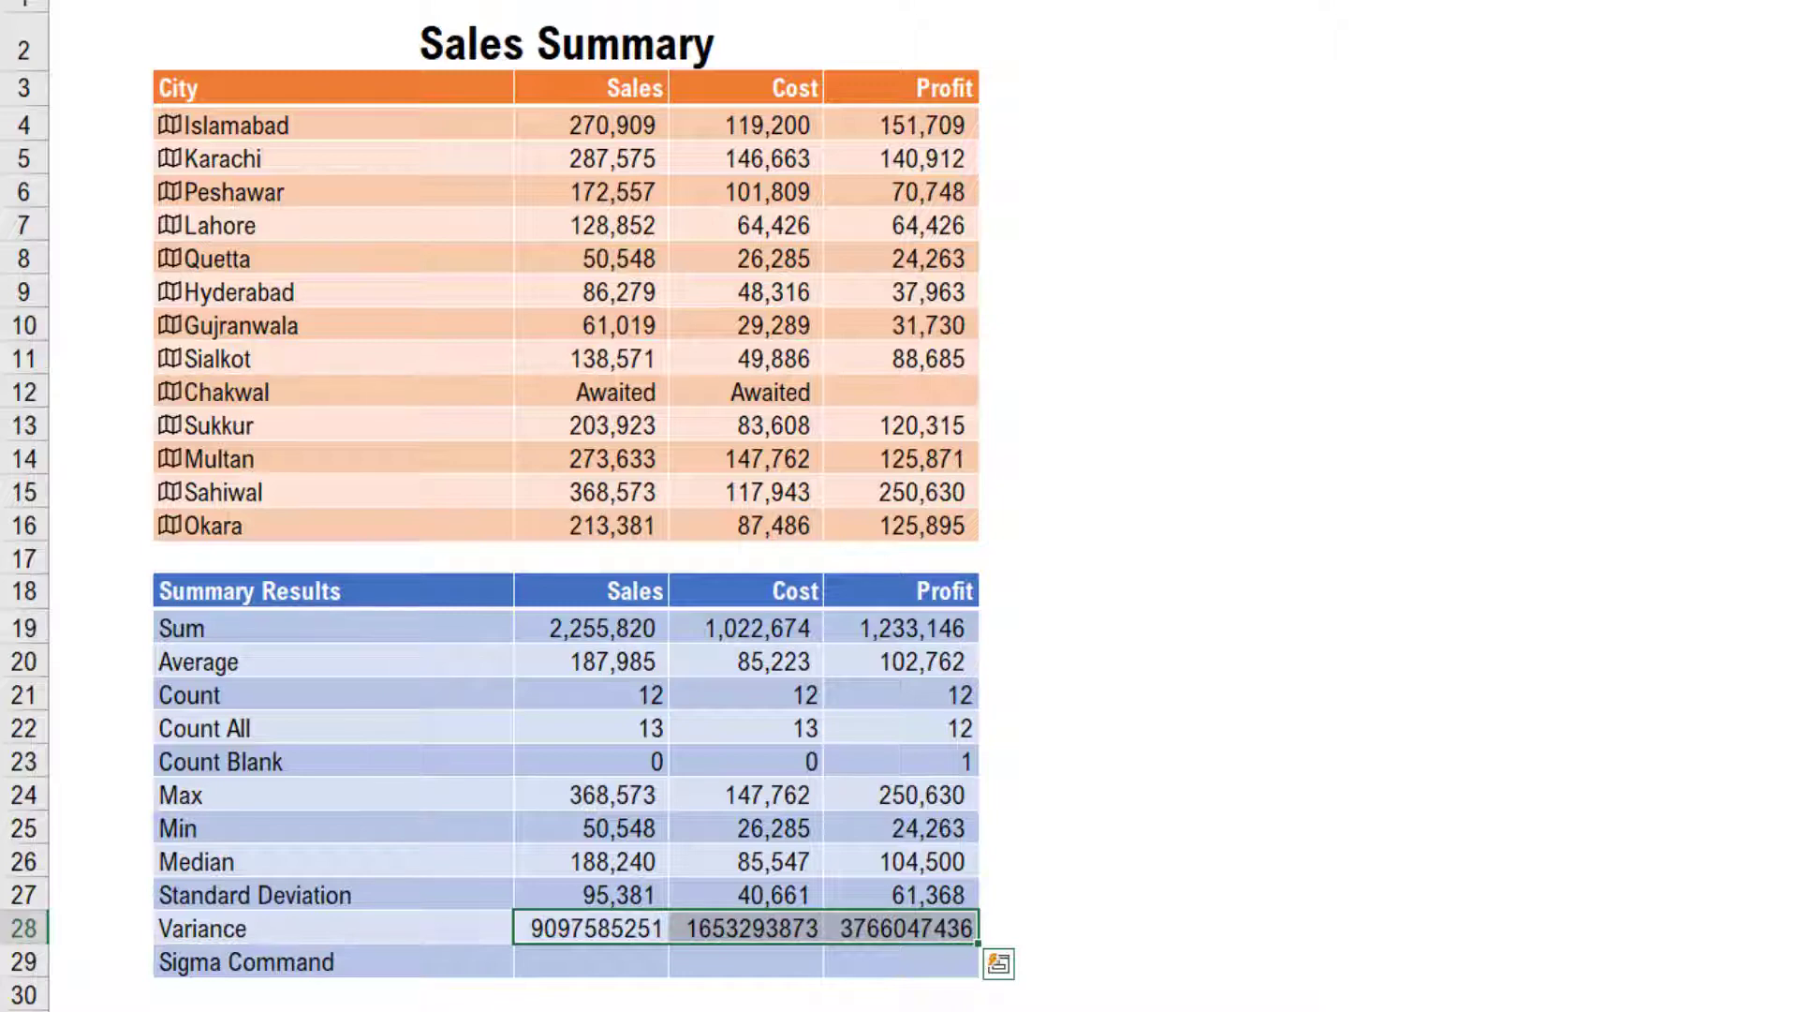
# - Format the variances in C28:E28 with thousands separators and no decimal places
pyautogui.hotkey('ctrl', 'shift', '1')
pyautogui.hotkey('alt', 'h')
pyautogui.press('9')
pyautogui.hotkey('alt', 'h')
pyautogui.press('9')
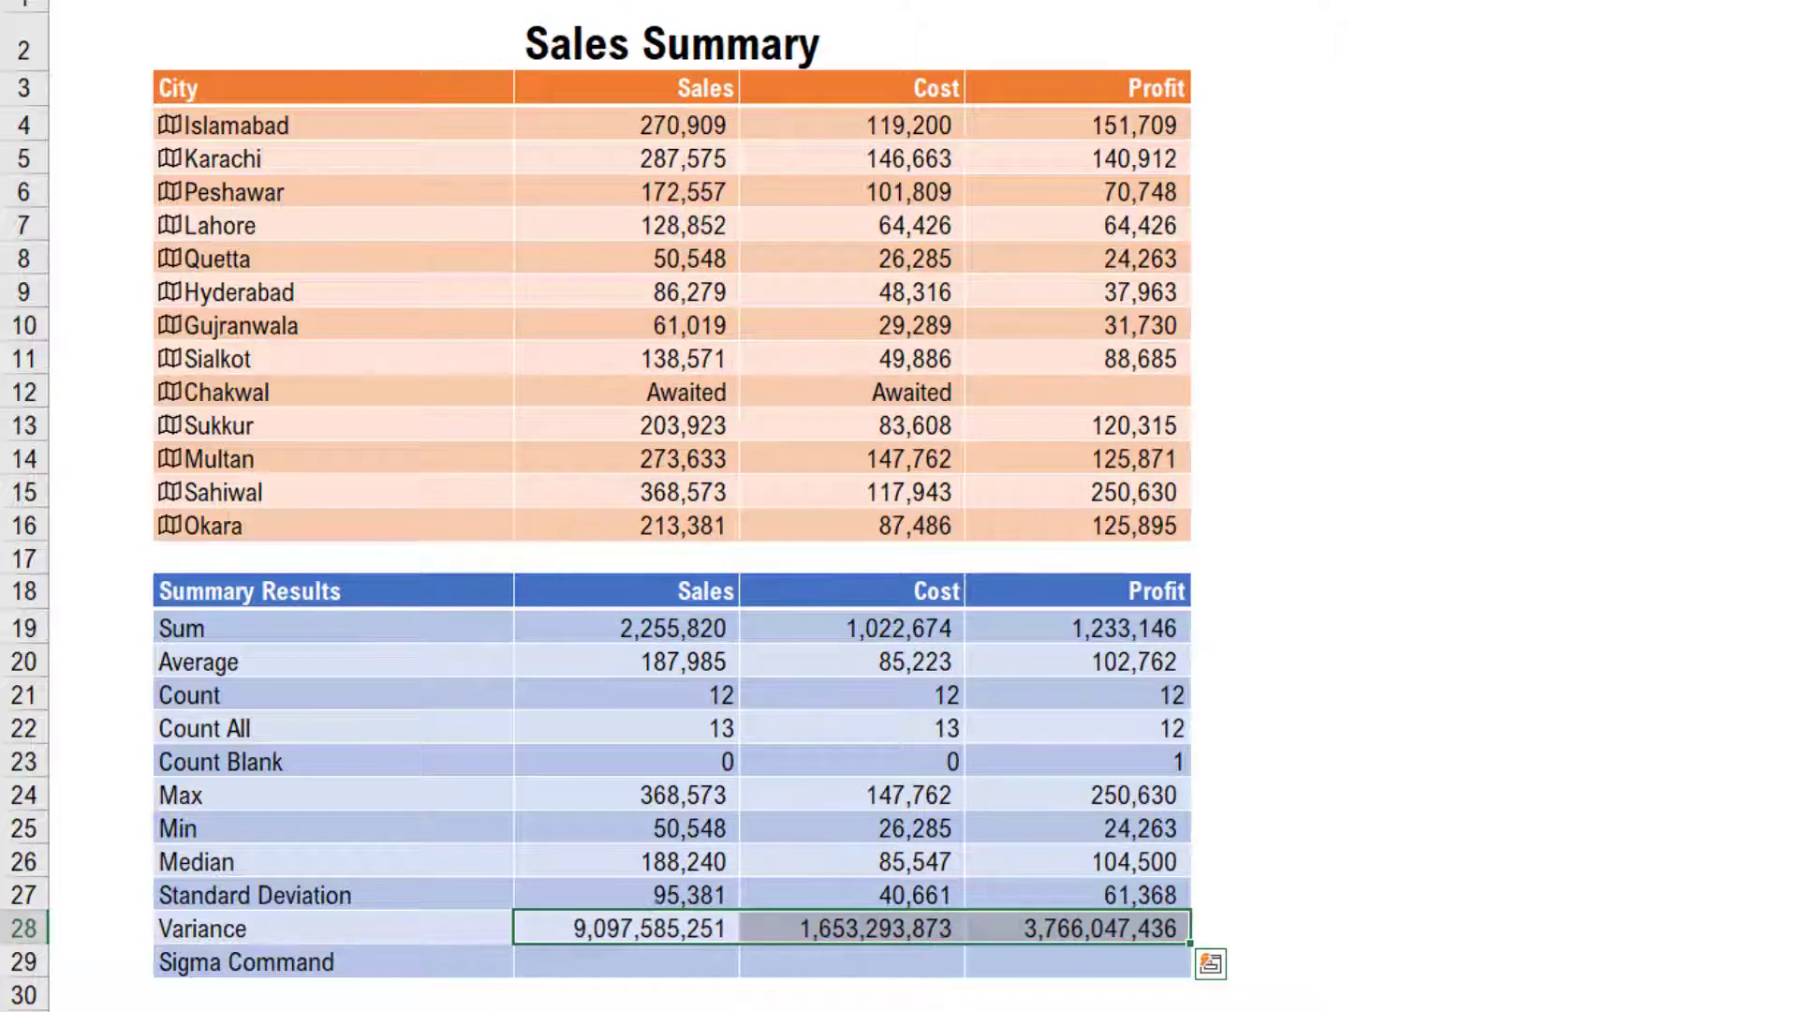
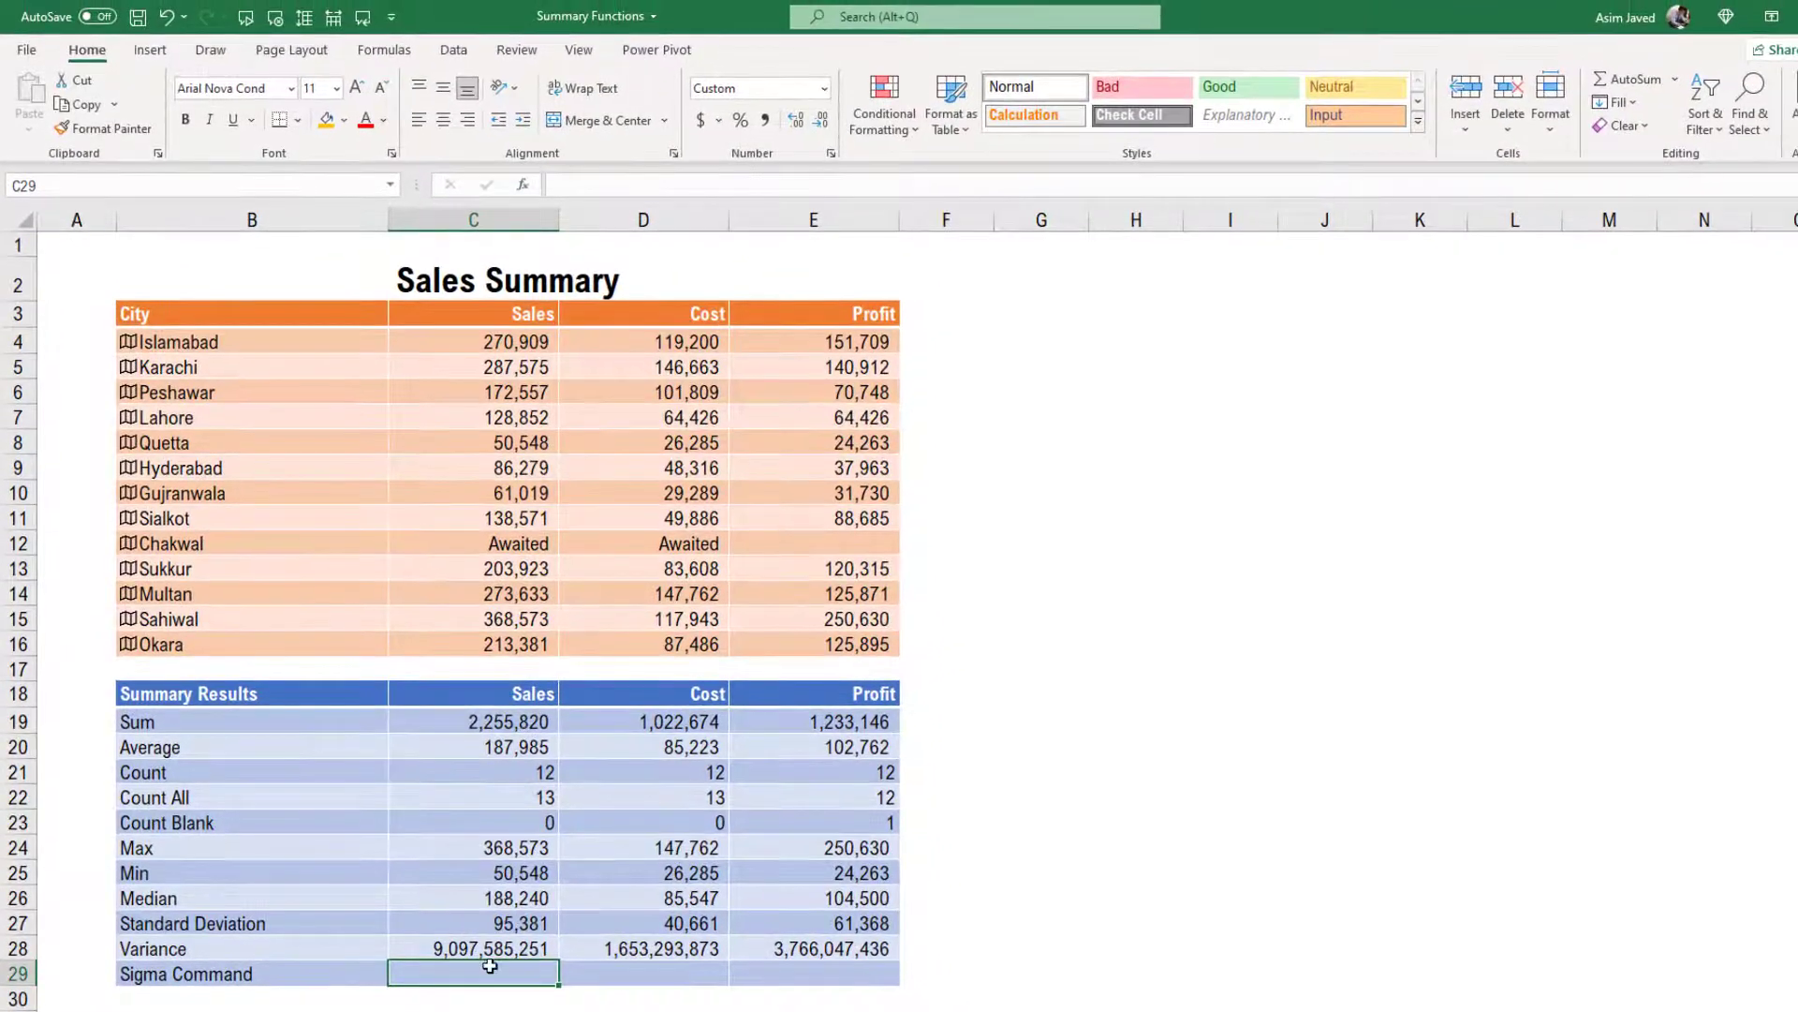
# - Fill the Sigma Command row C29:E29 with AutoSum formulas and inspect the range that the formula in C29 adds up
pyautogui.moveTo(491, 971); pyautogui.dragTo(791, 977)
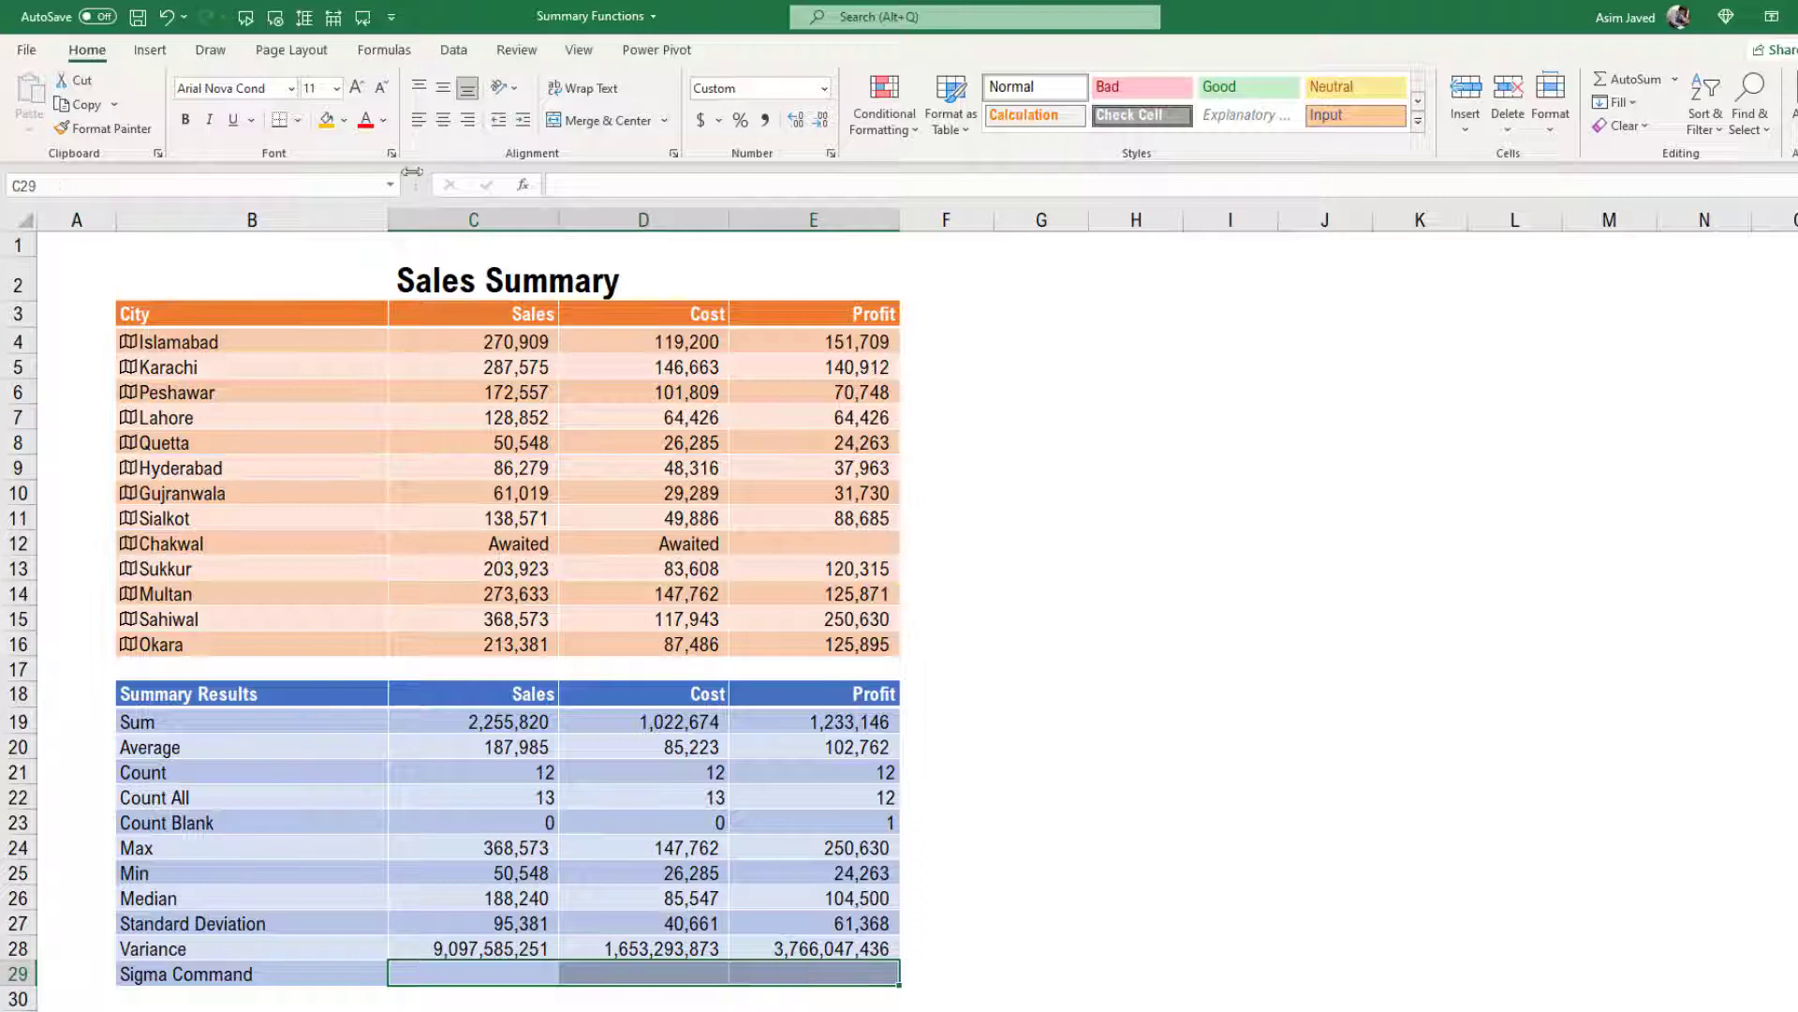
pyautogui.click(406, 56)
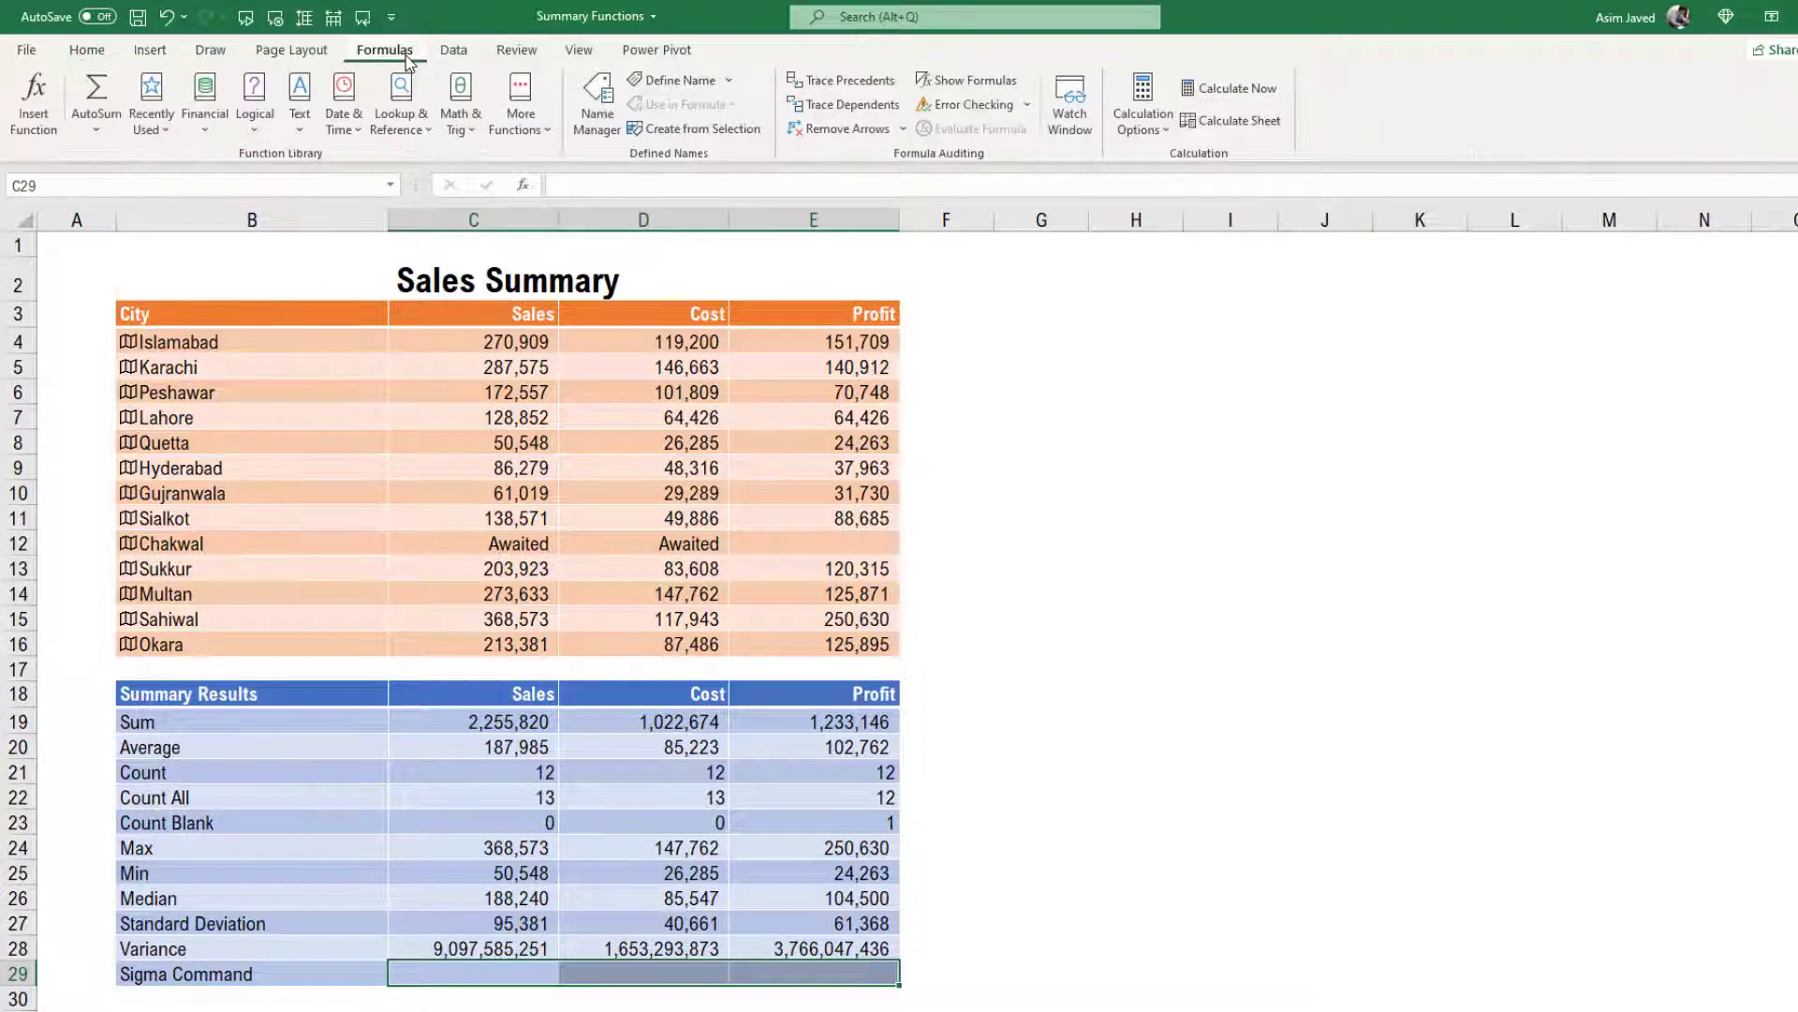
pyautogui.click(103, 100)
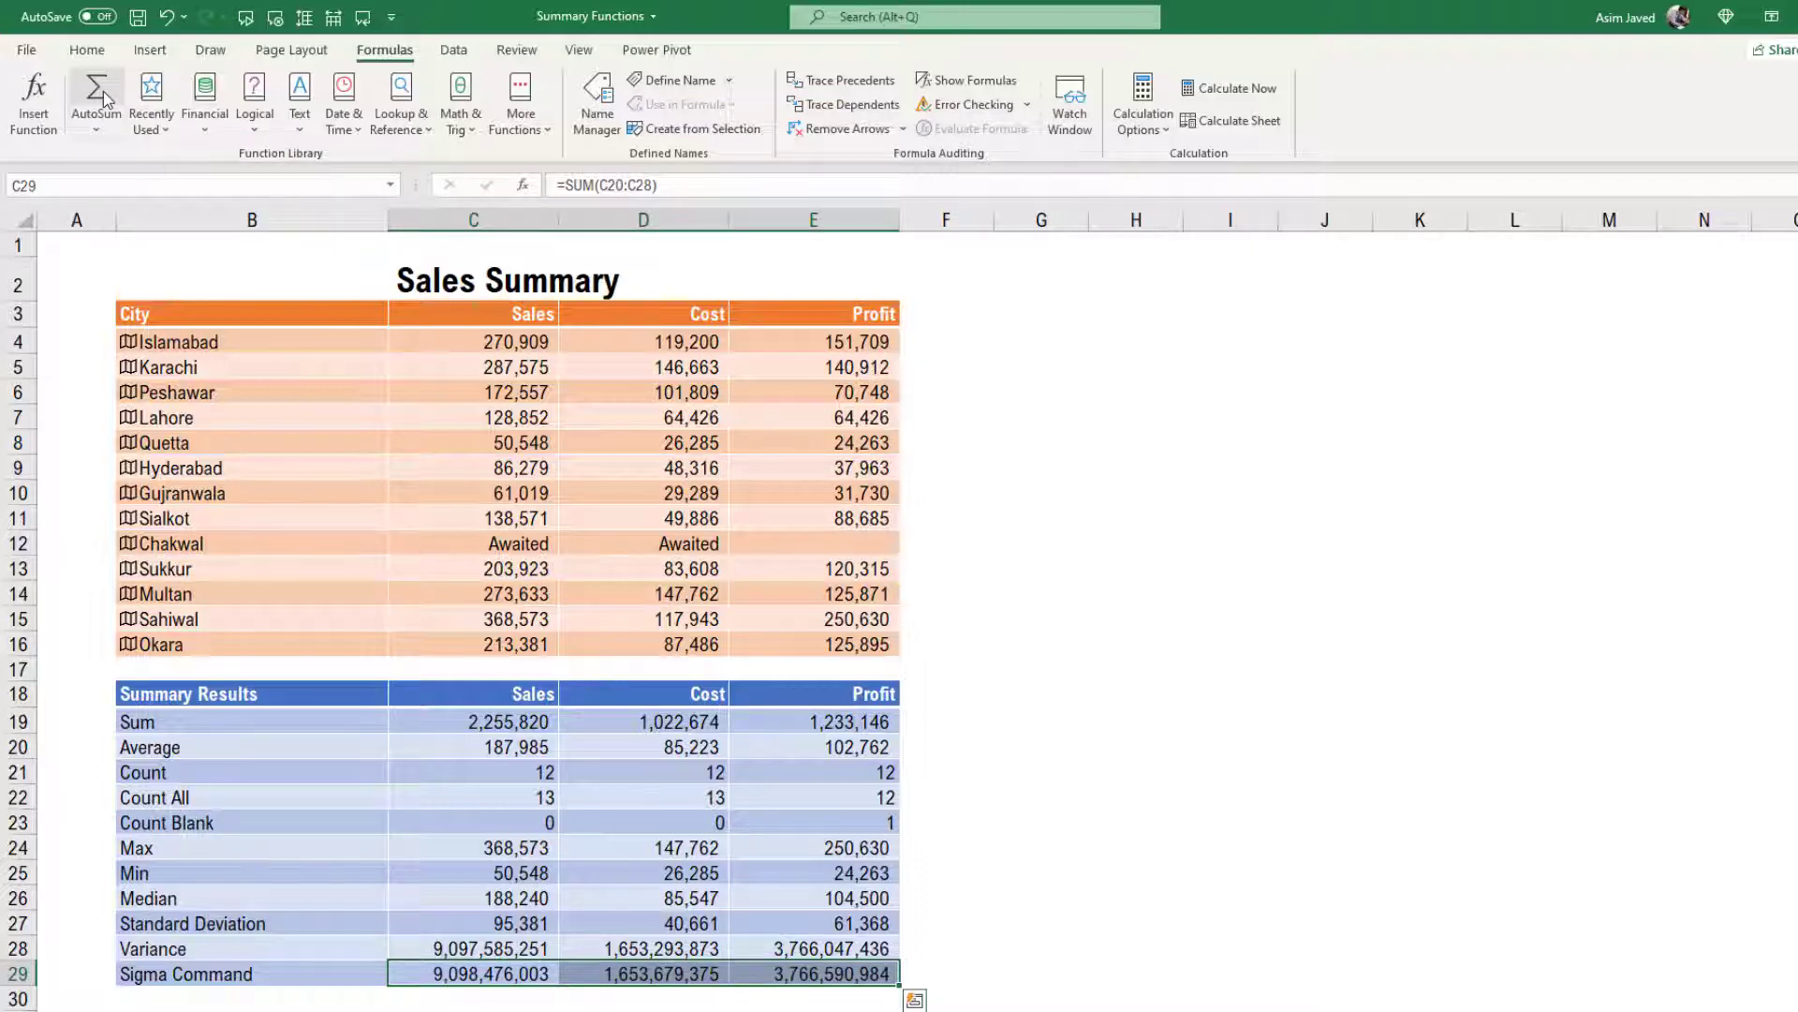
pyautogui.click(506, 978)
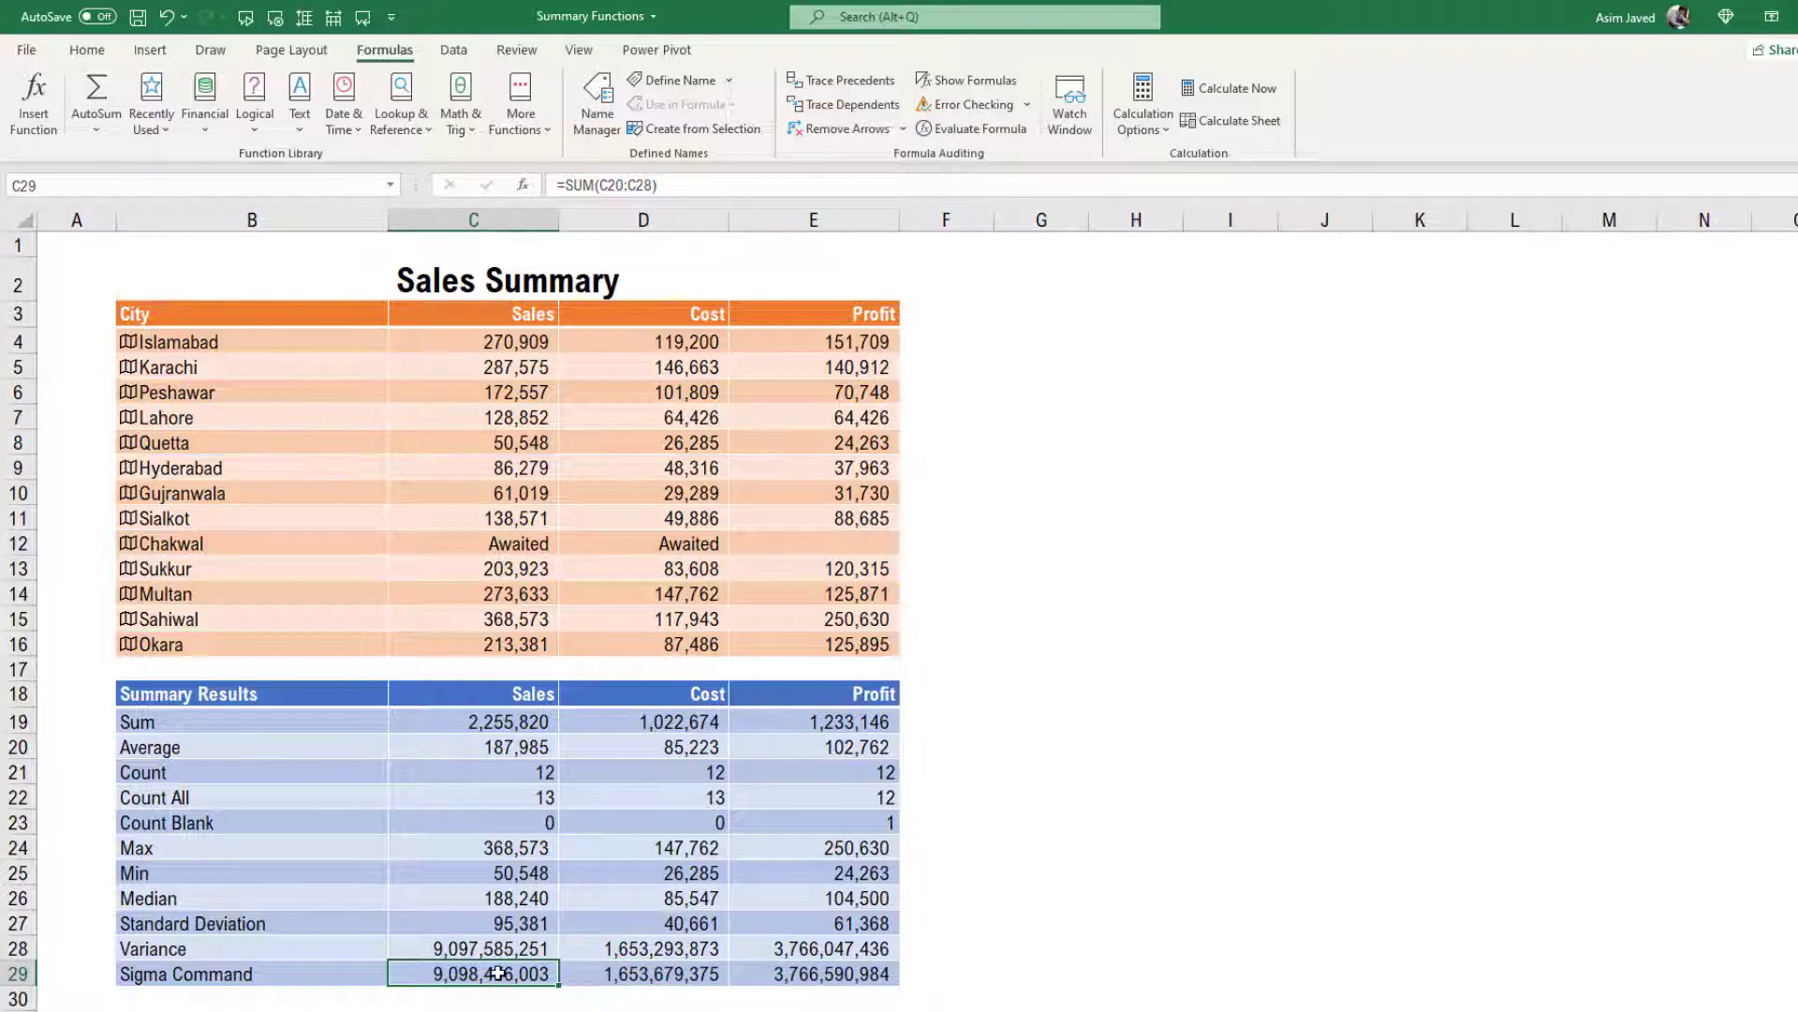
pyautogui.doubleClick(497, 974)
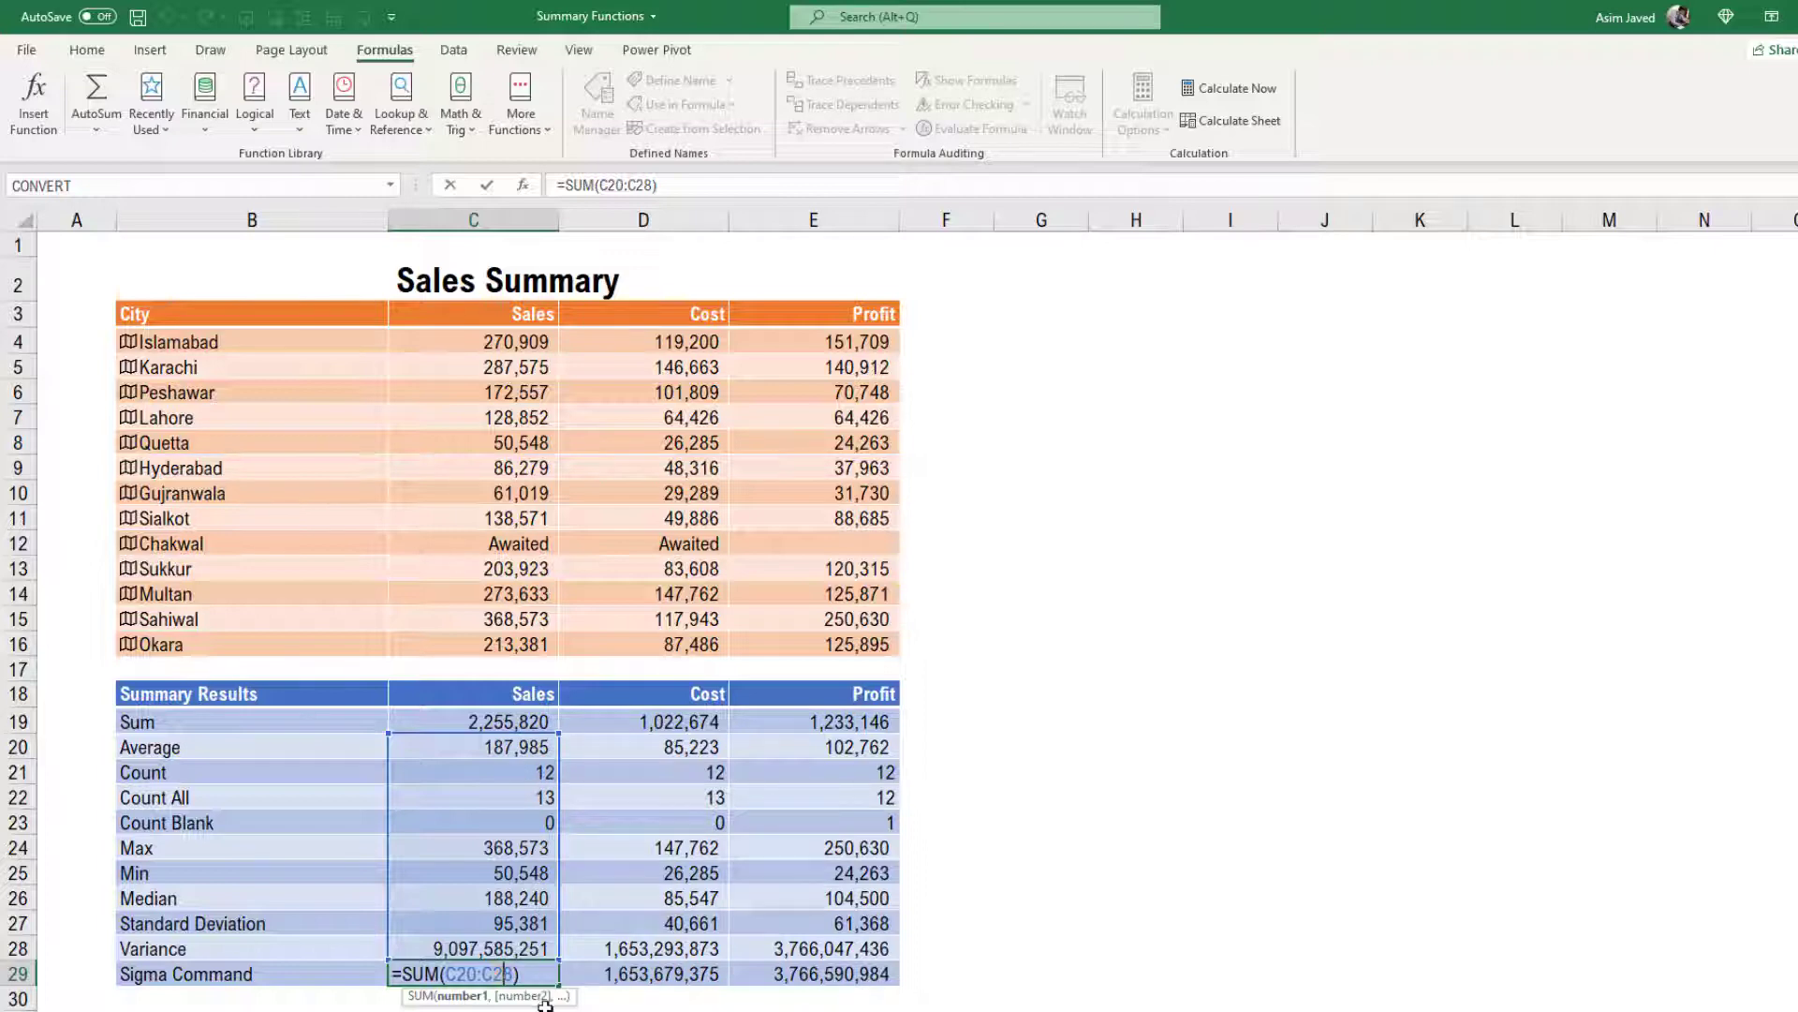
pyautogui.press('Escape')
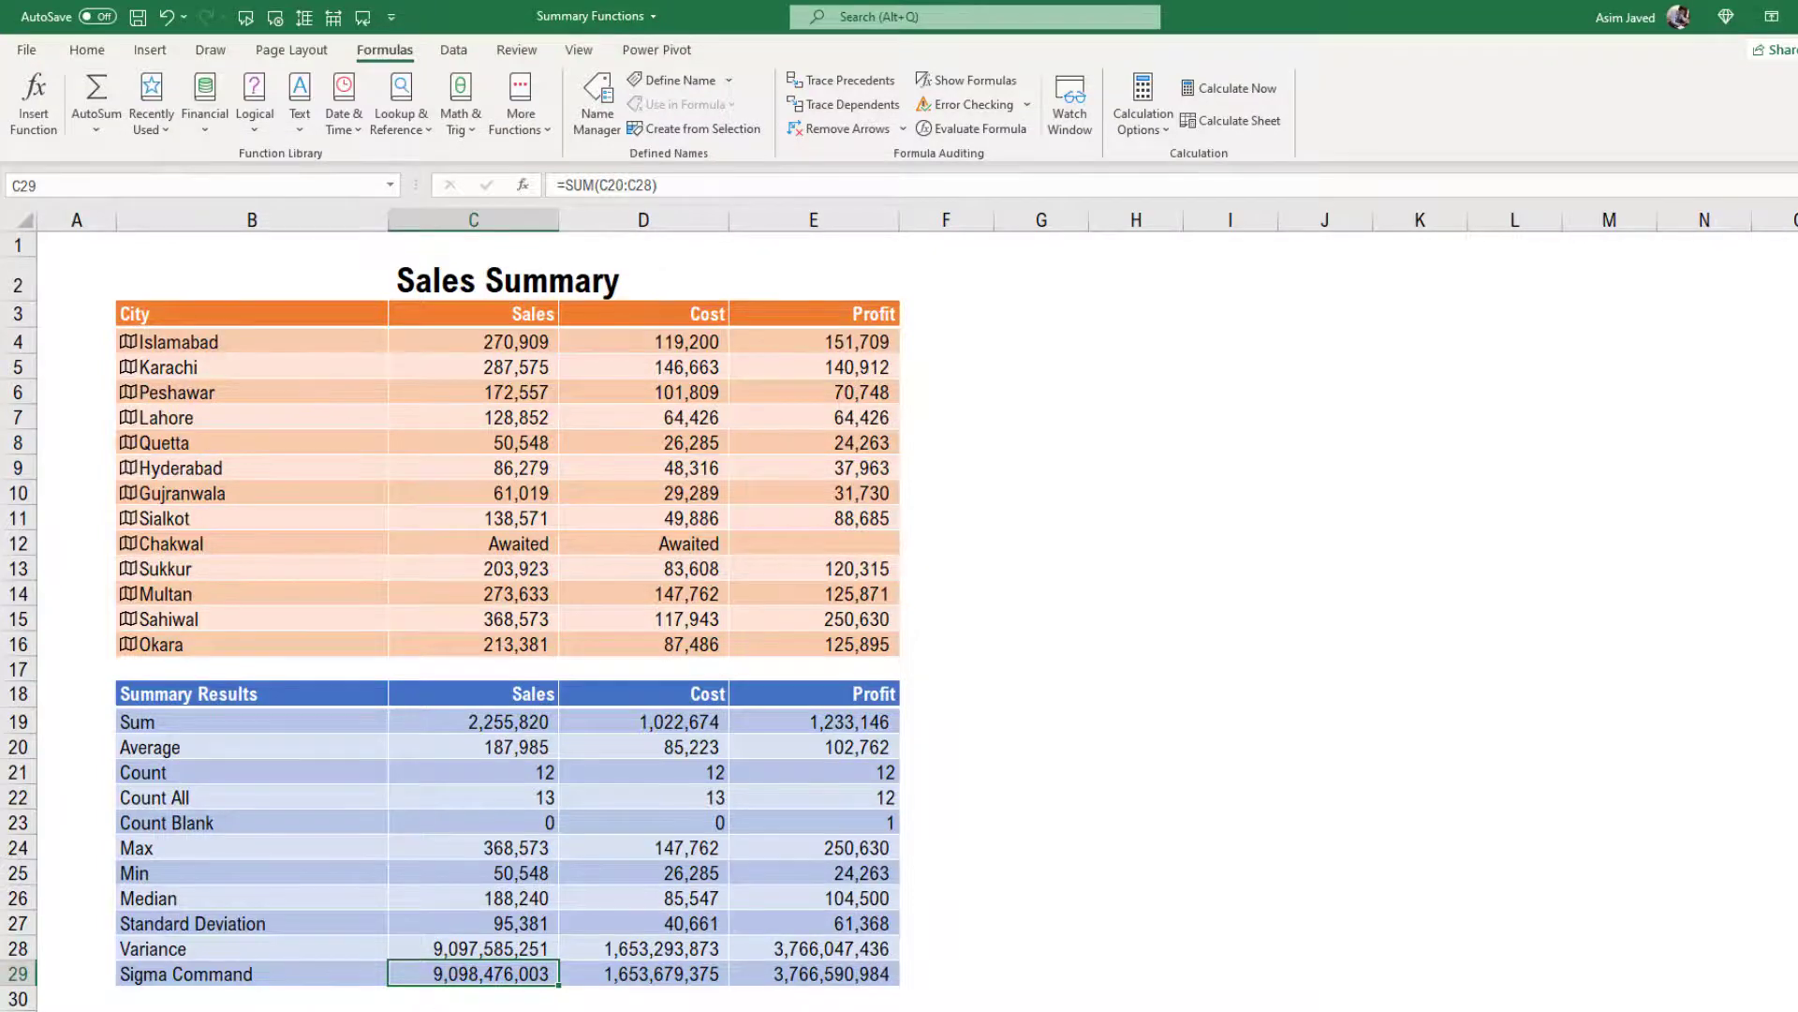
# - Enter =RANDBETWEEN(5000,100000) in G3 and fill the formula down to G16
pyautogui.click(1036, 313)
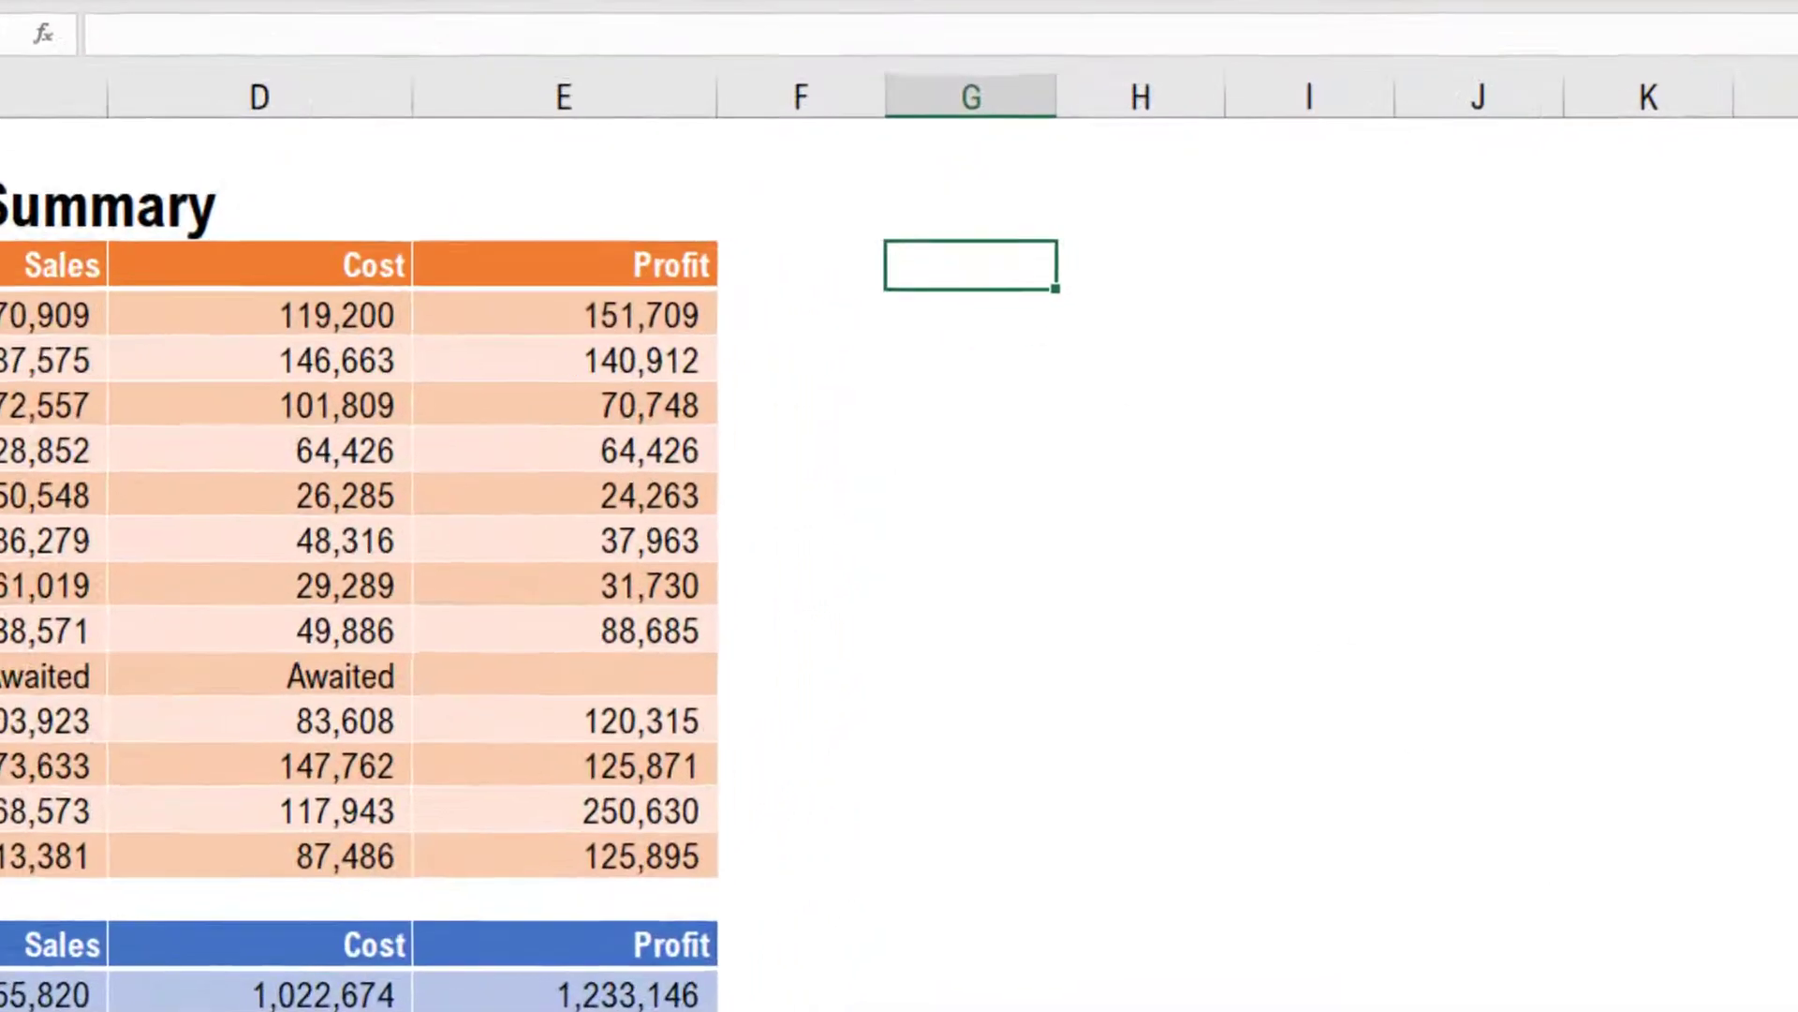
pyautogui.write('=rand')
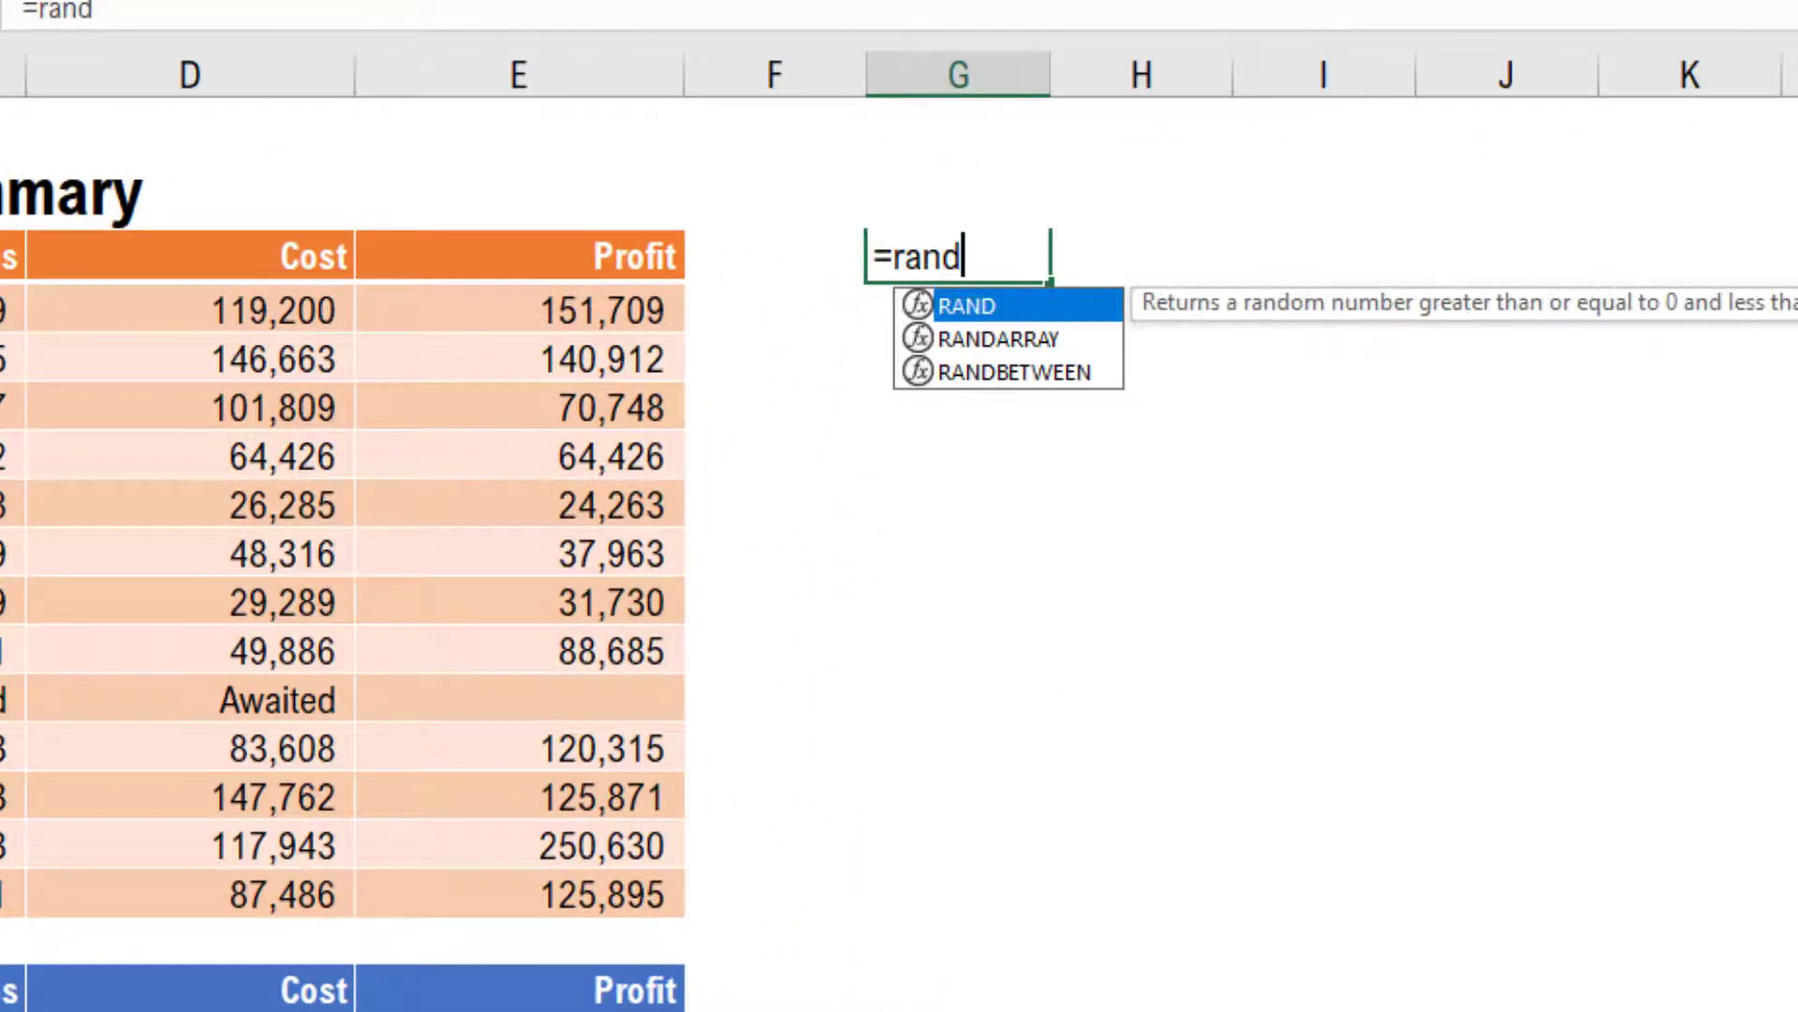
pyautogui.press('Down')
pyautogui.press('Down')
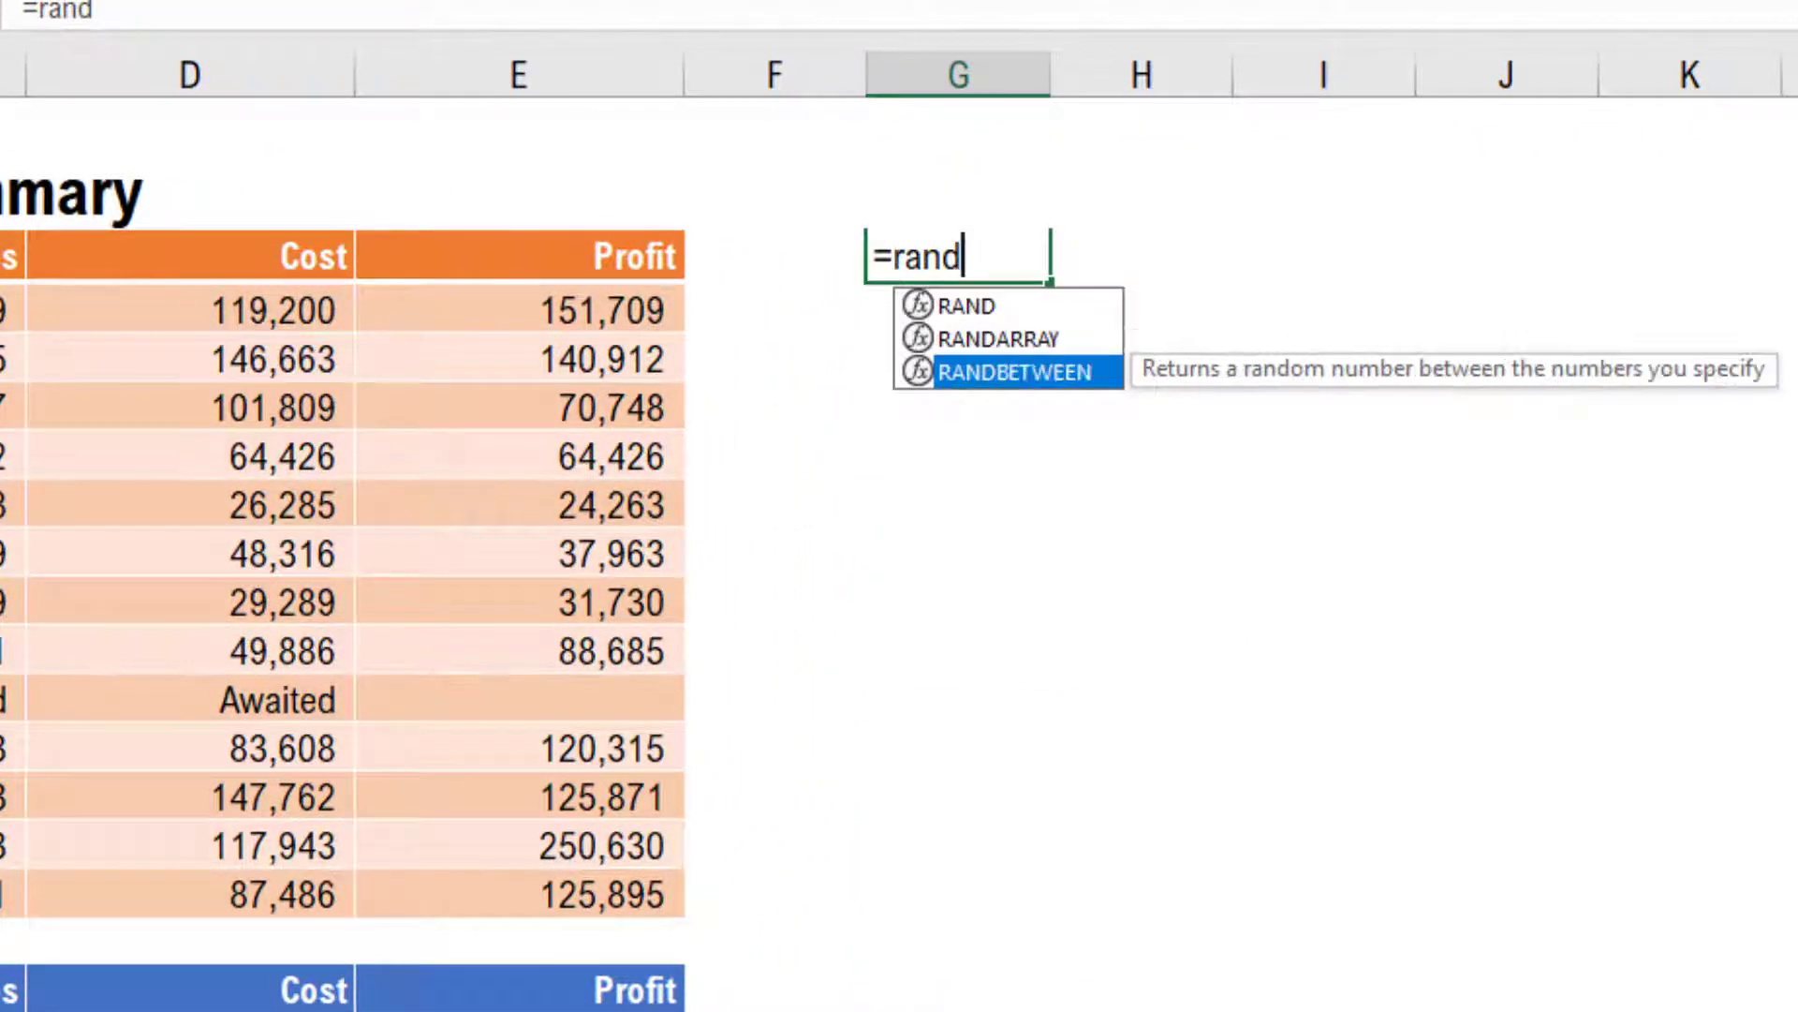
pyautogui.press('Tab')
pyautogui.write('50')
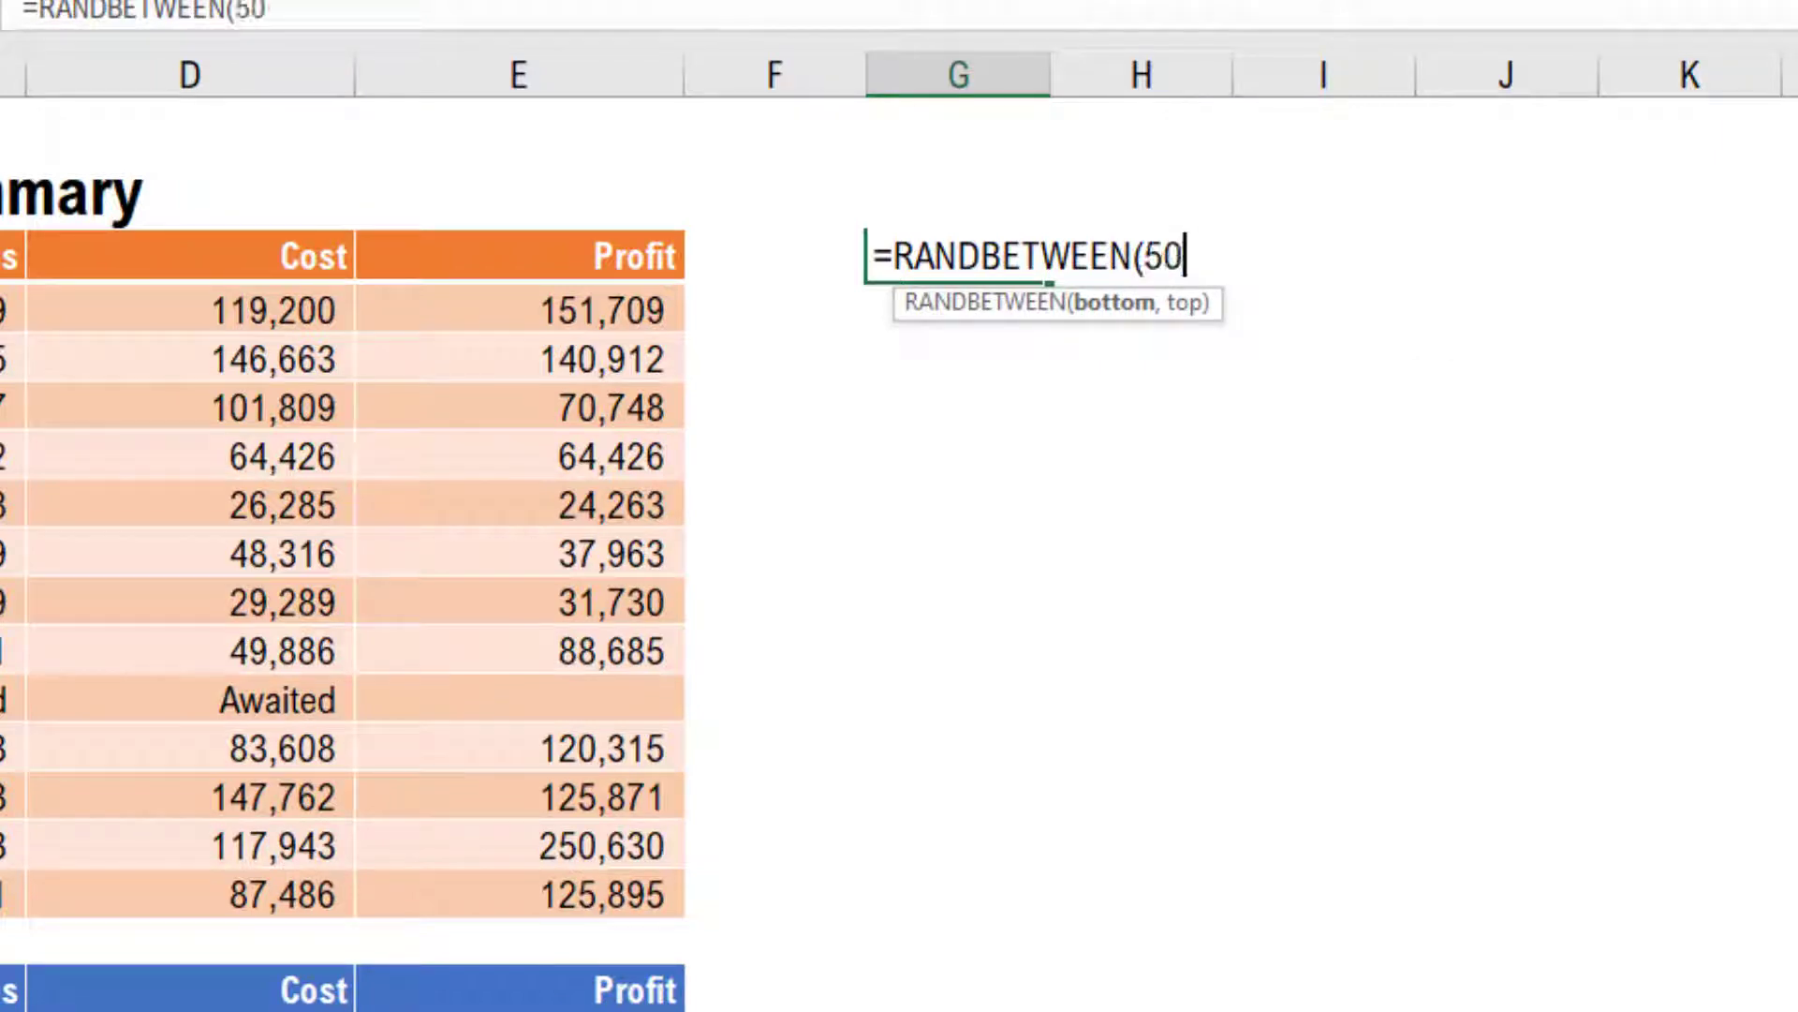
pyautogui.write('00,')
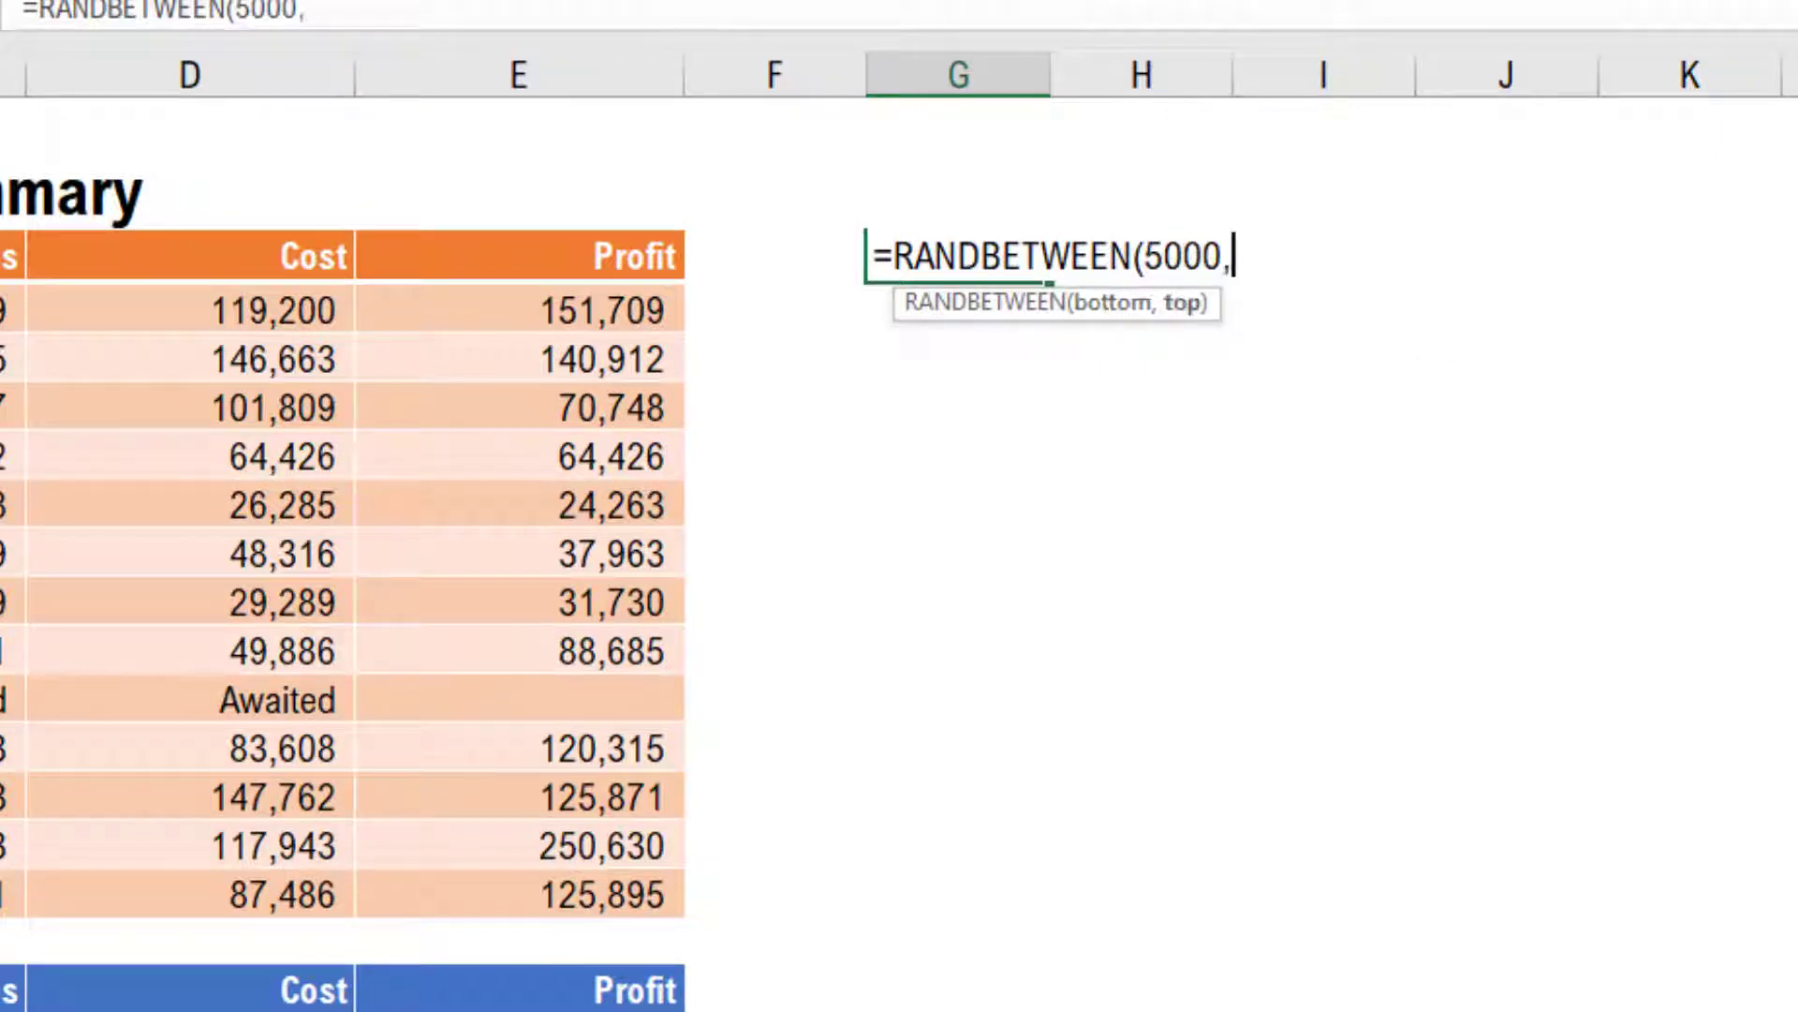
pyautogui.write('10000')
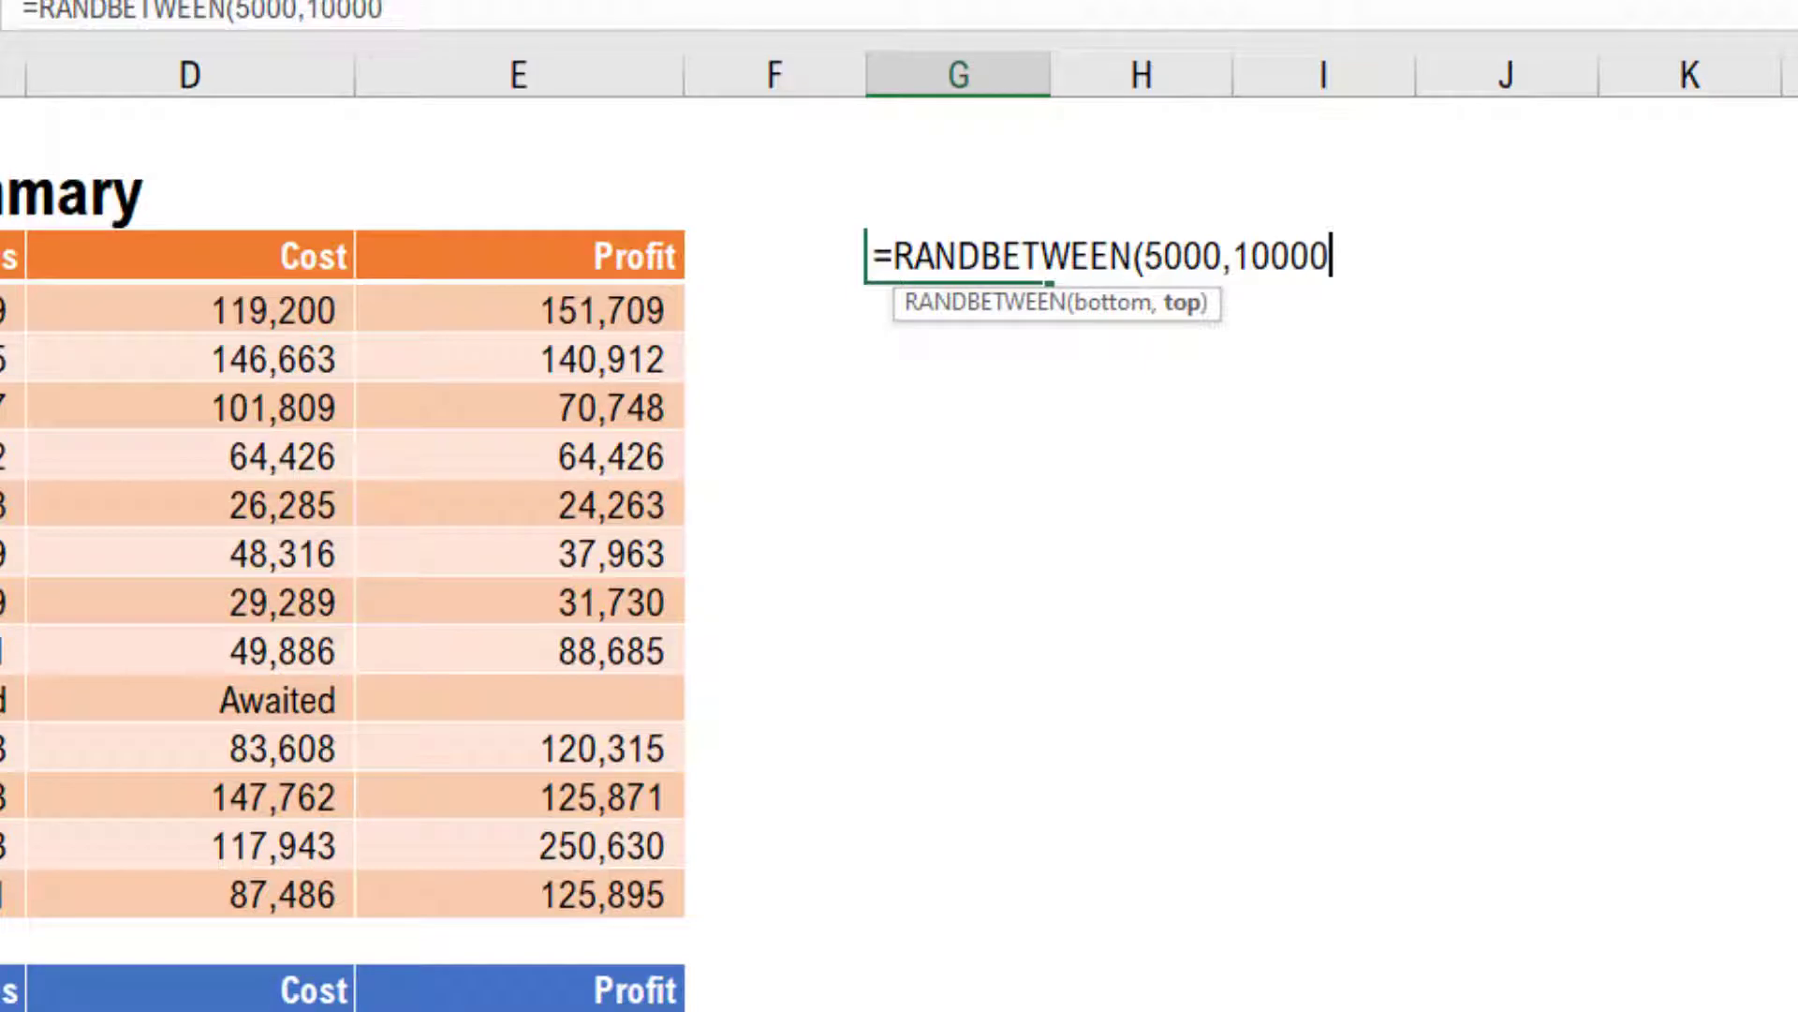
pyautogui.write('0)')
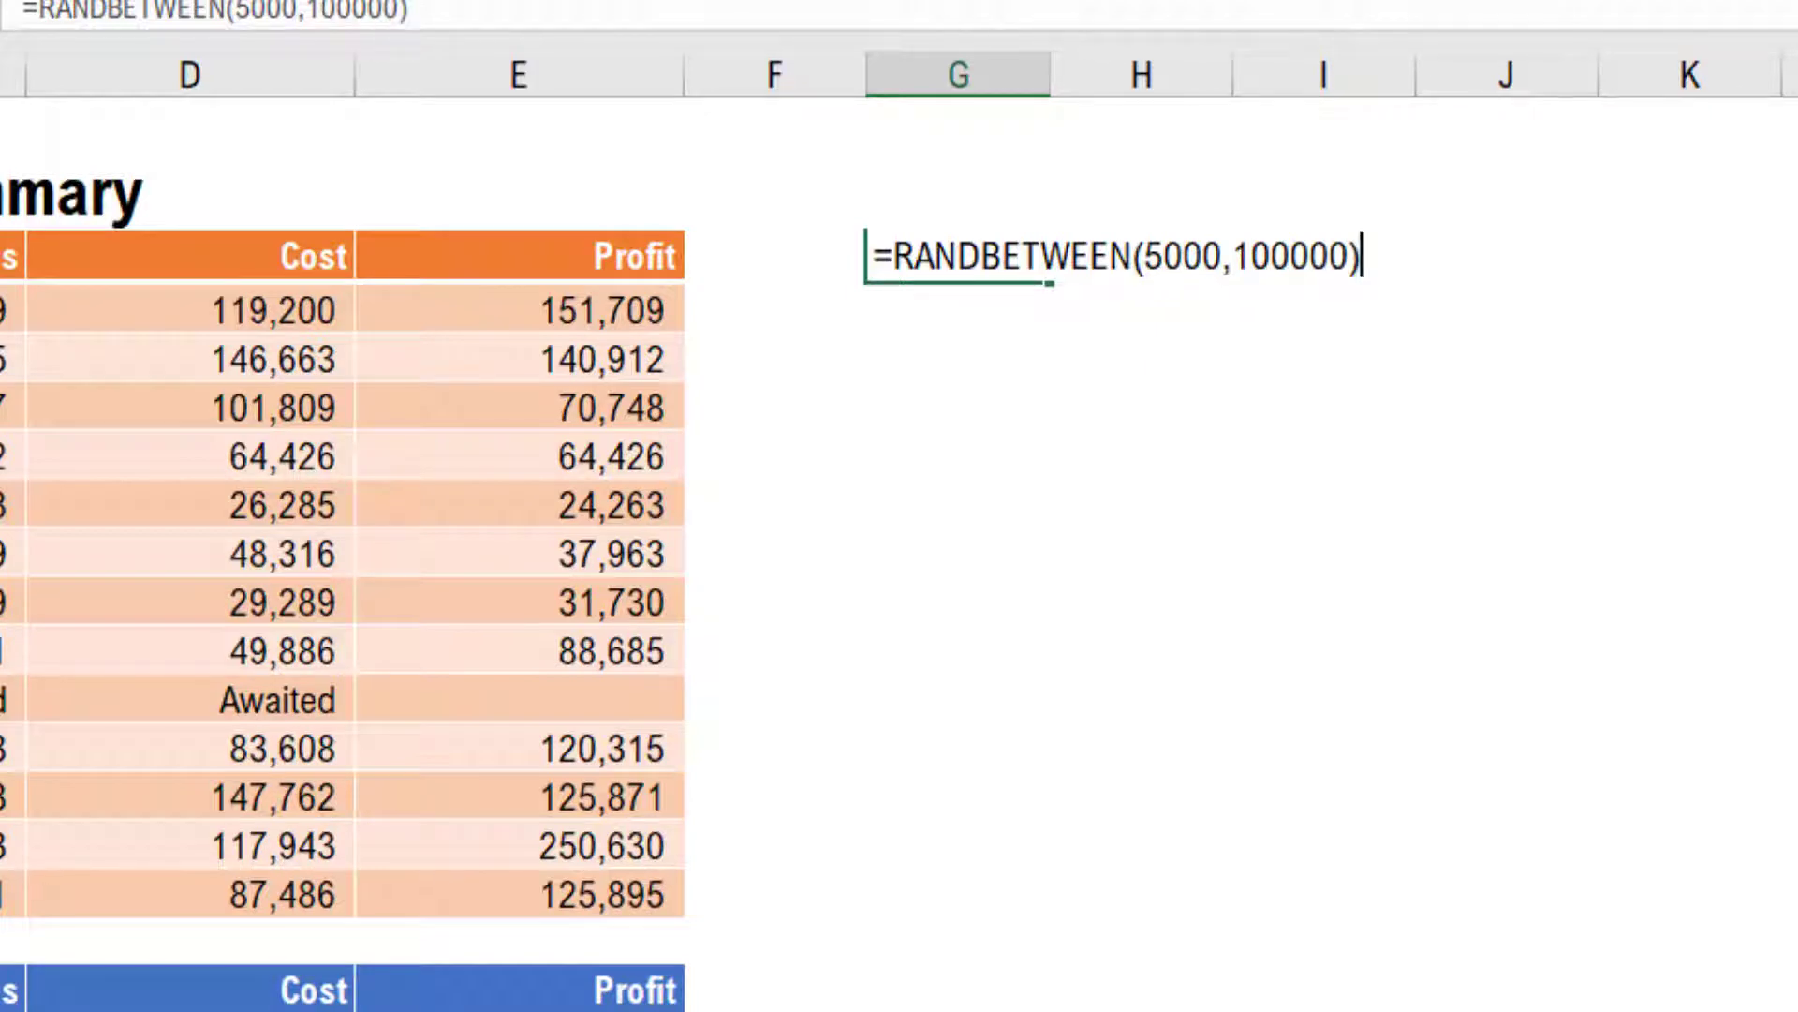
pyautogui.press('Return')
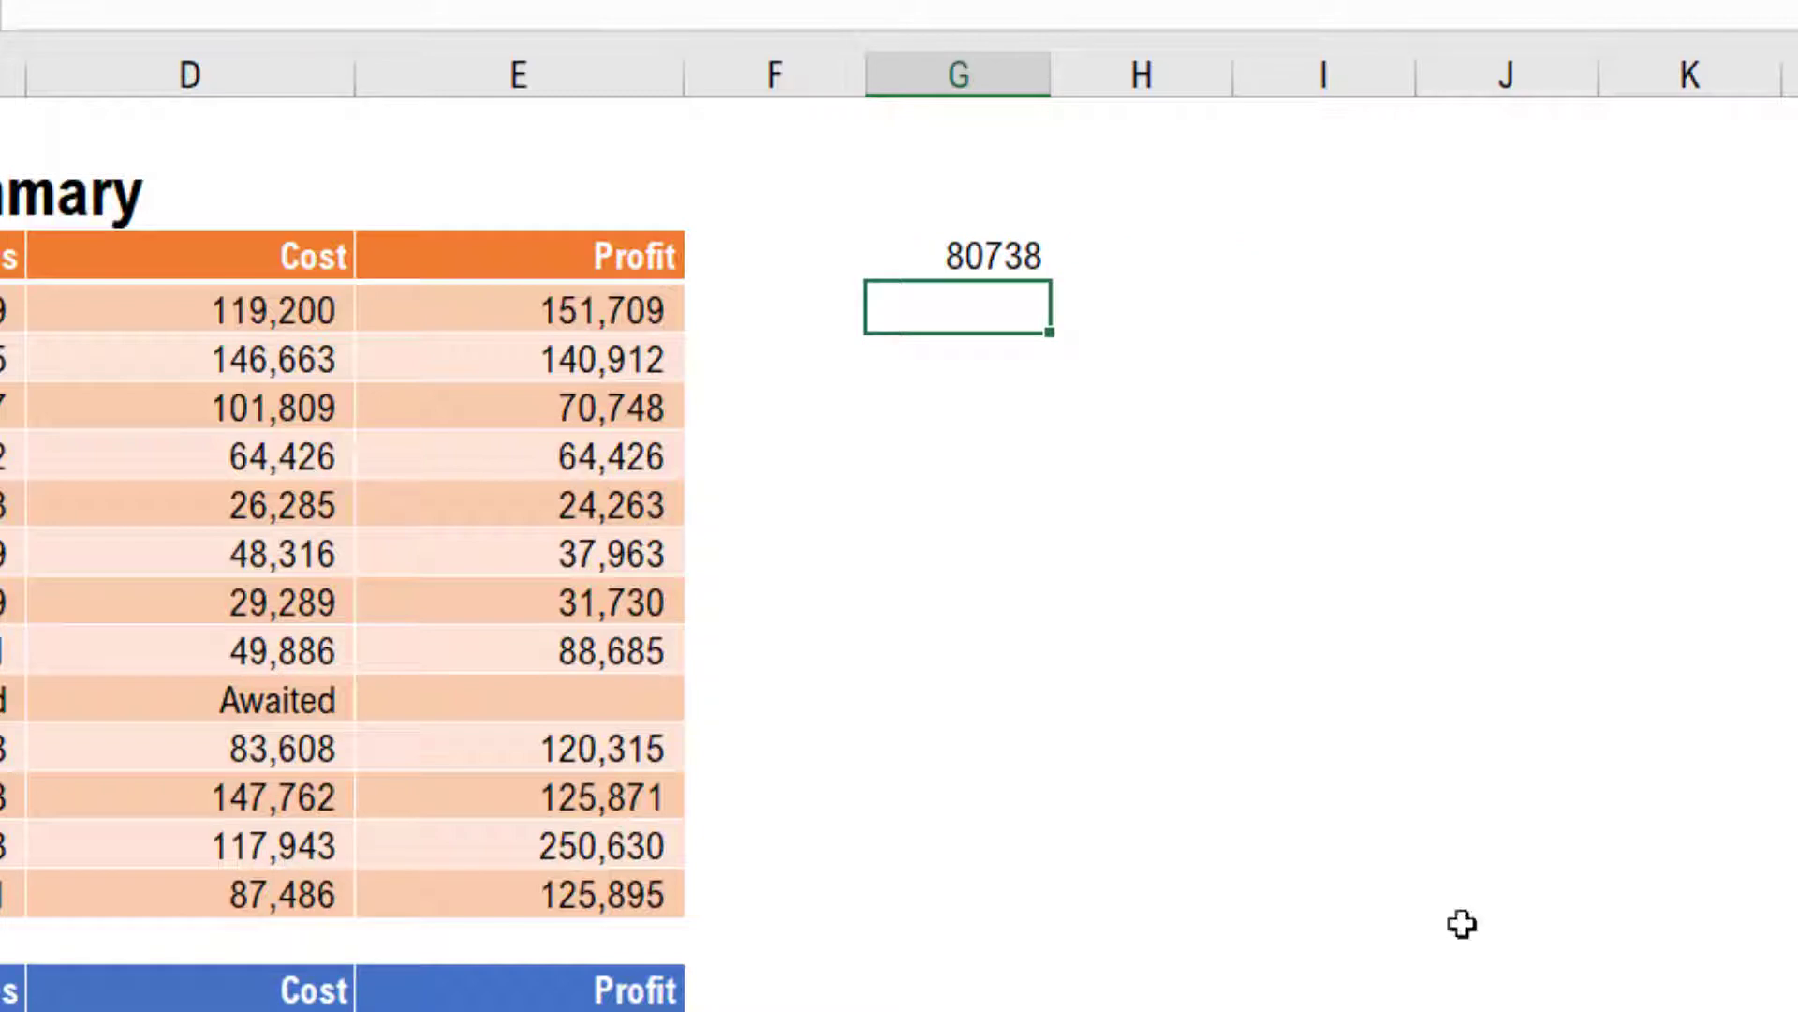
pyautogui.click(1036, 251)
pyautogui.moveTo(1054, 284); pyautogui.dragTo(1042, 907)
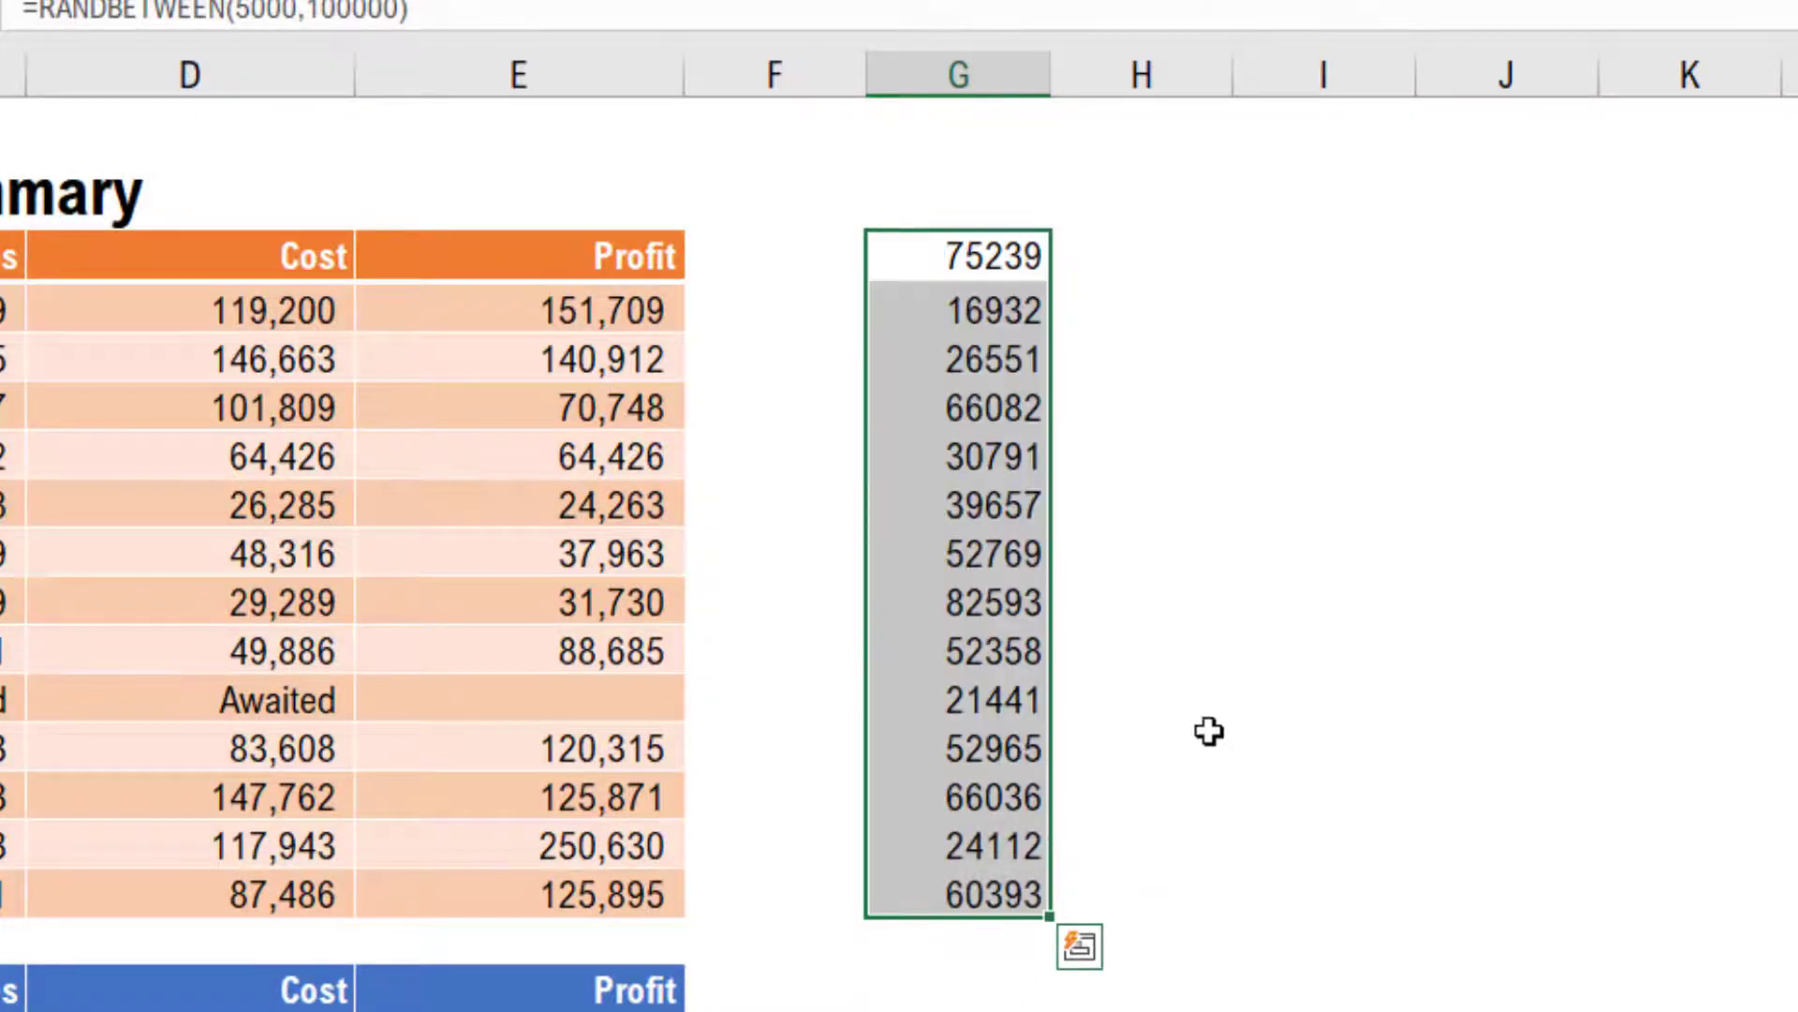
# - Try converting the random-number formulas in G3:G16 to fixed values with Paste Special Values, and undo the paste
pyautogui.click(1014, 255)
pyautogui.moveTo(1013, 536); pyautogui.dragTo(1003, 899)
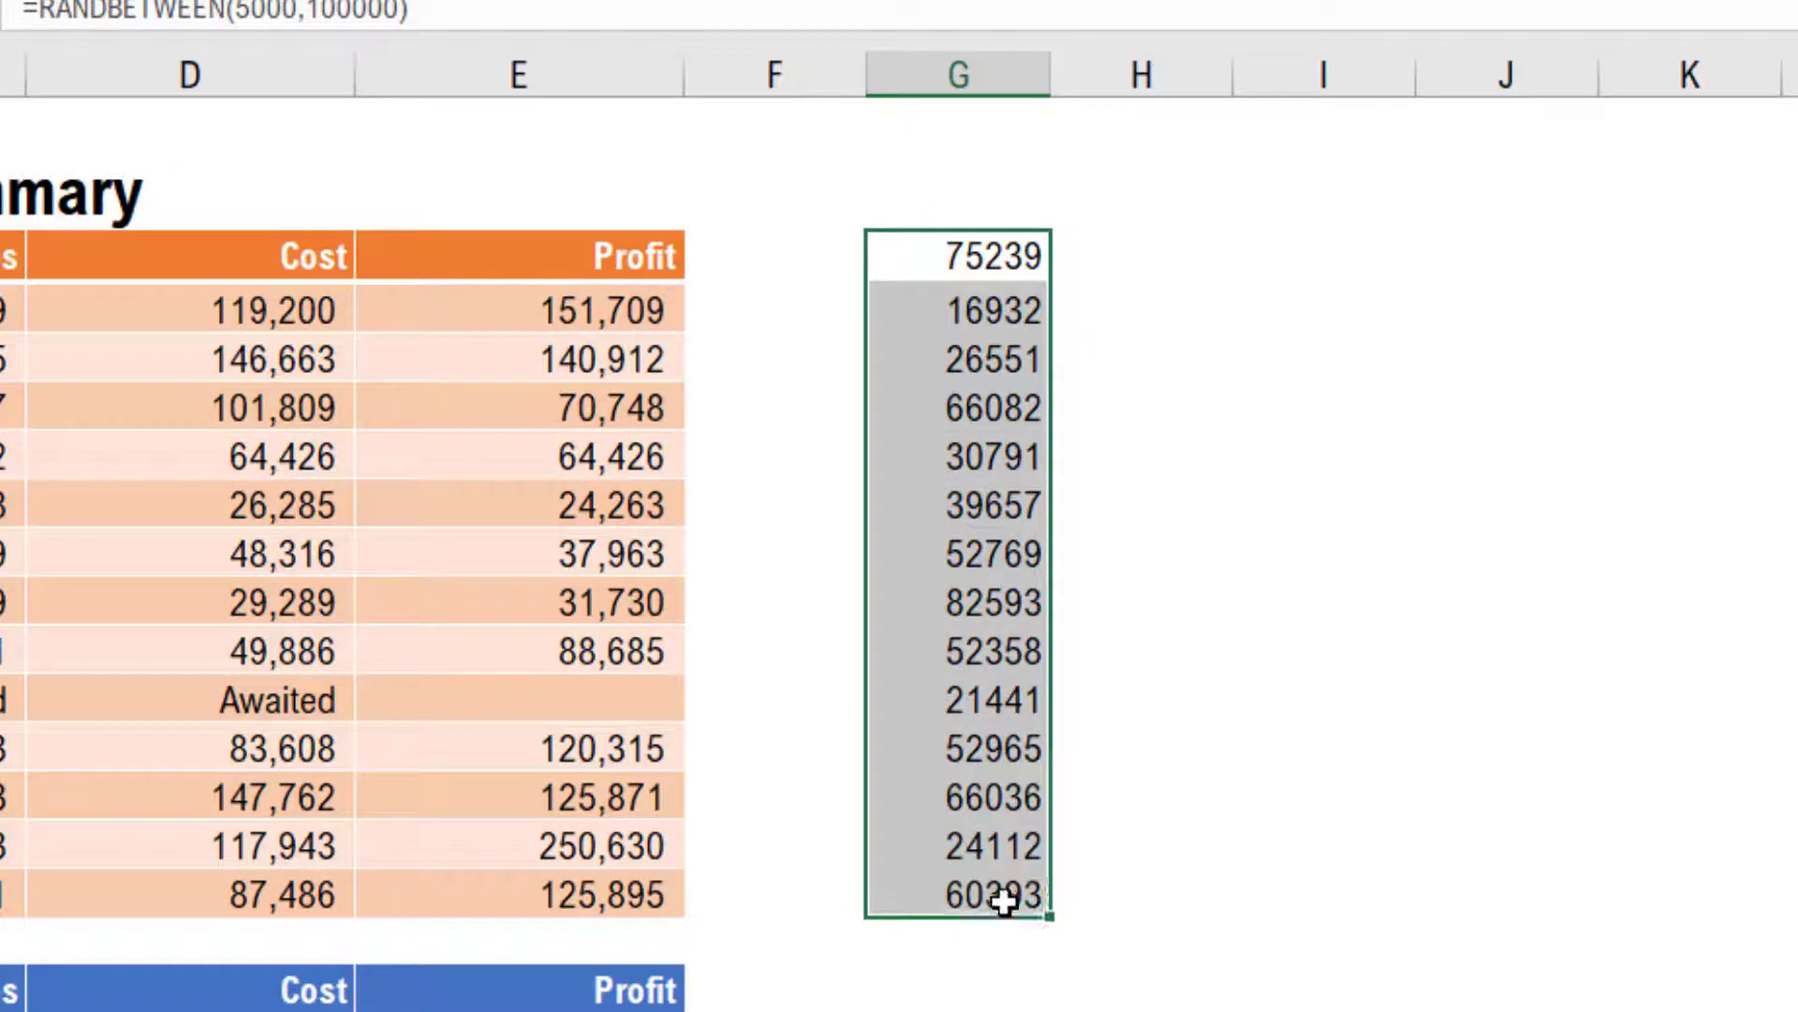
pyautogui.hotkey('ctrl', 'c')
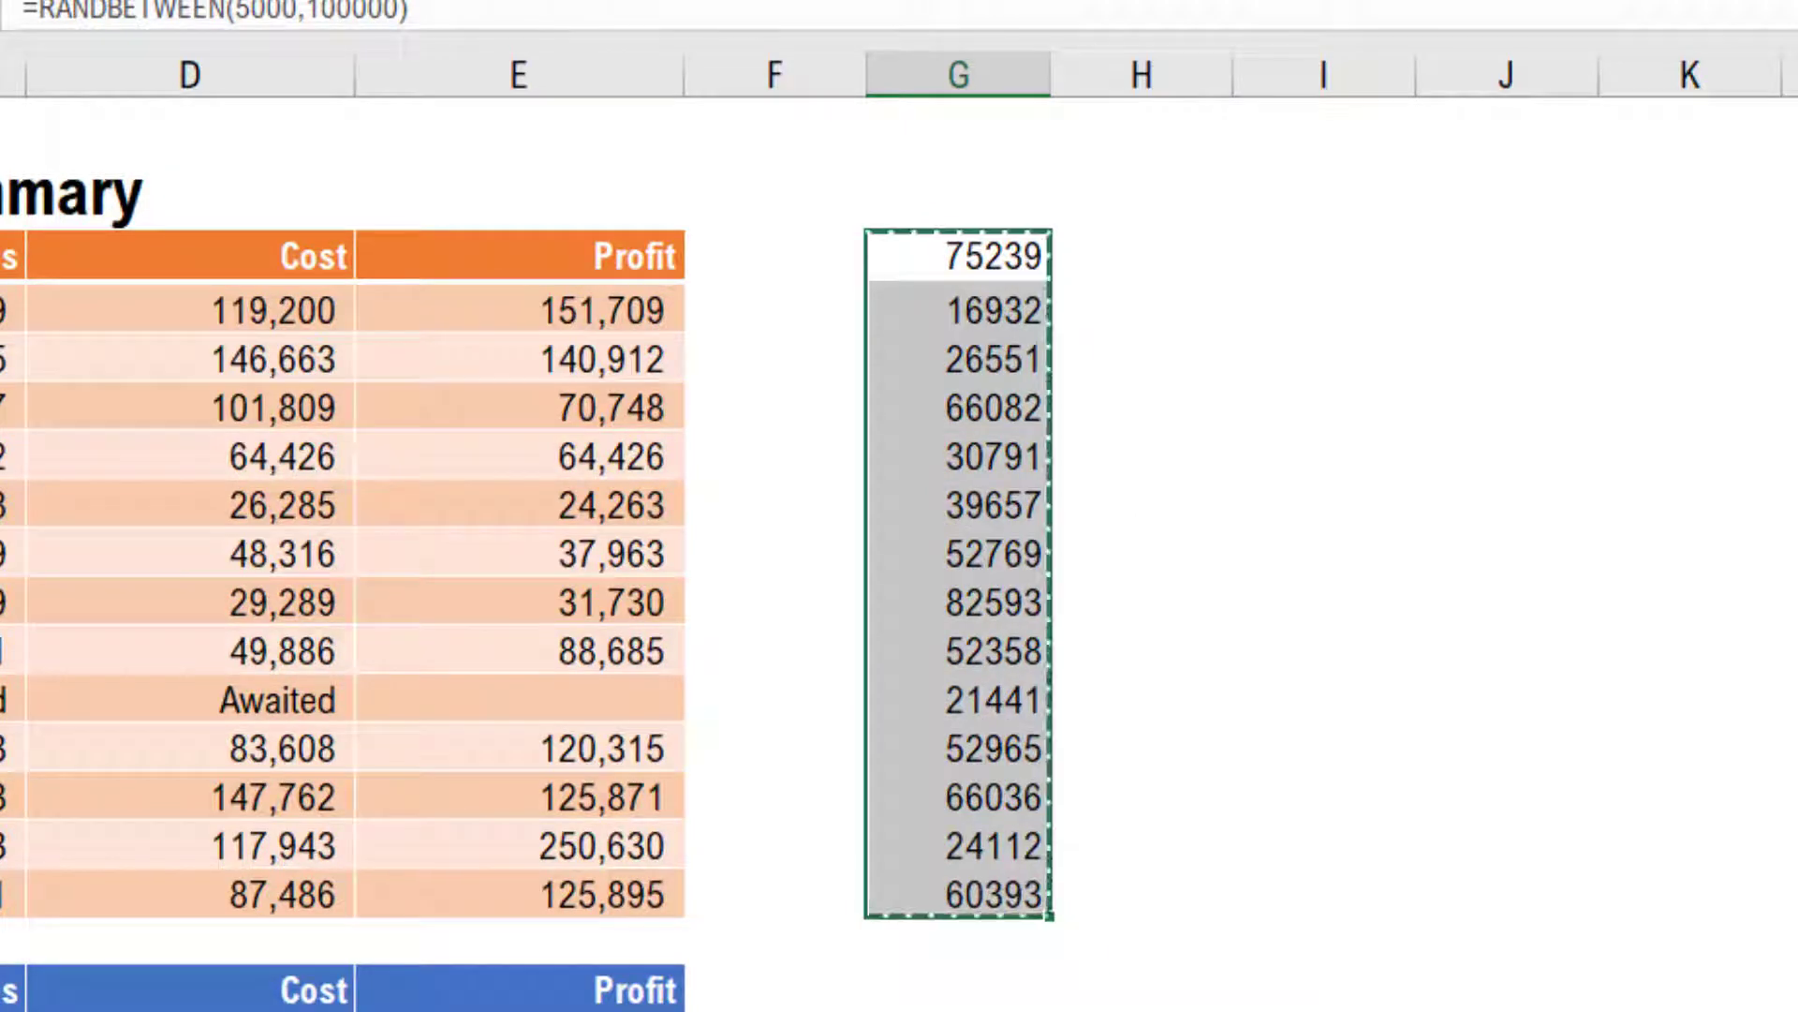
pyautogui.hotkey('ctrl', 'alt', 'v')
pyautogui.press('v')
pyautogui.press('Return')
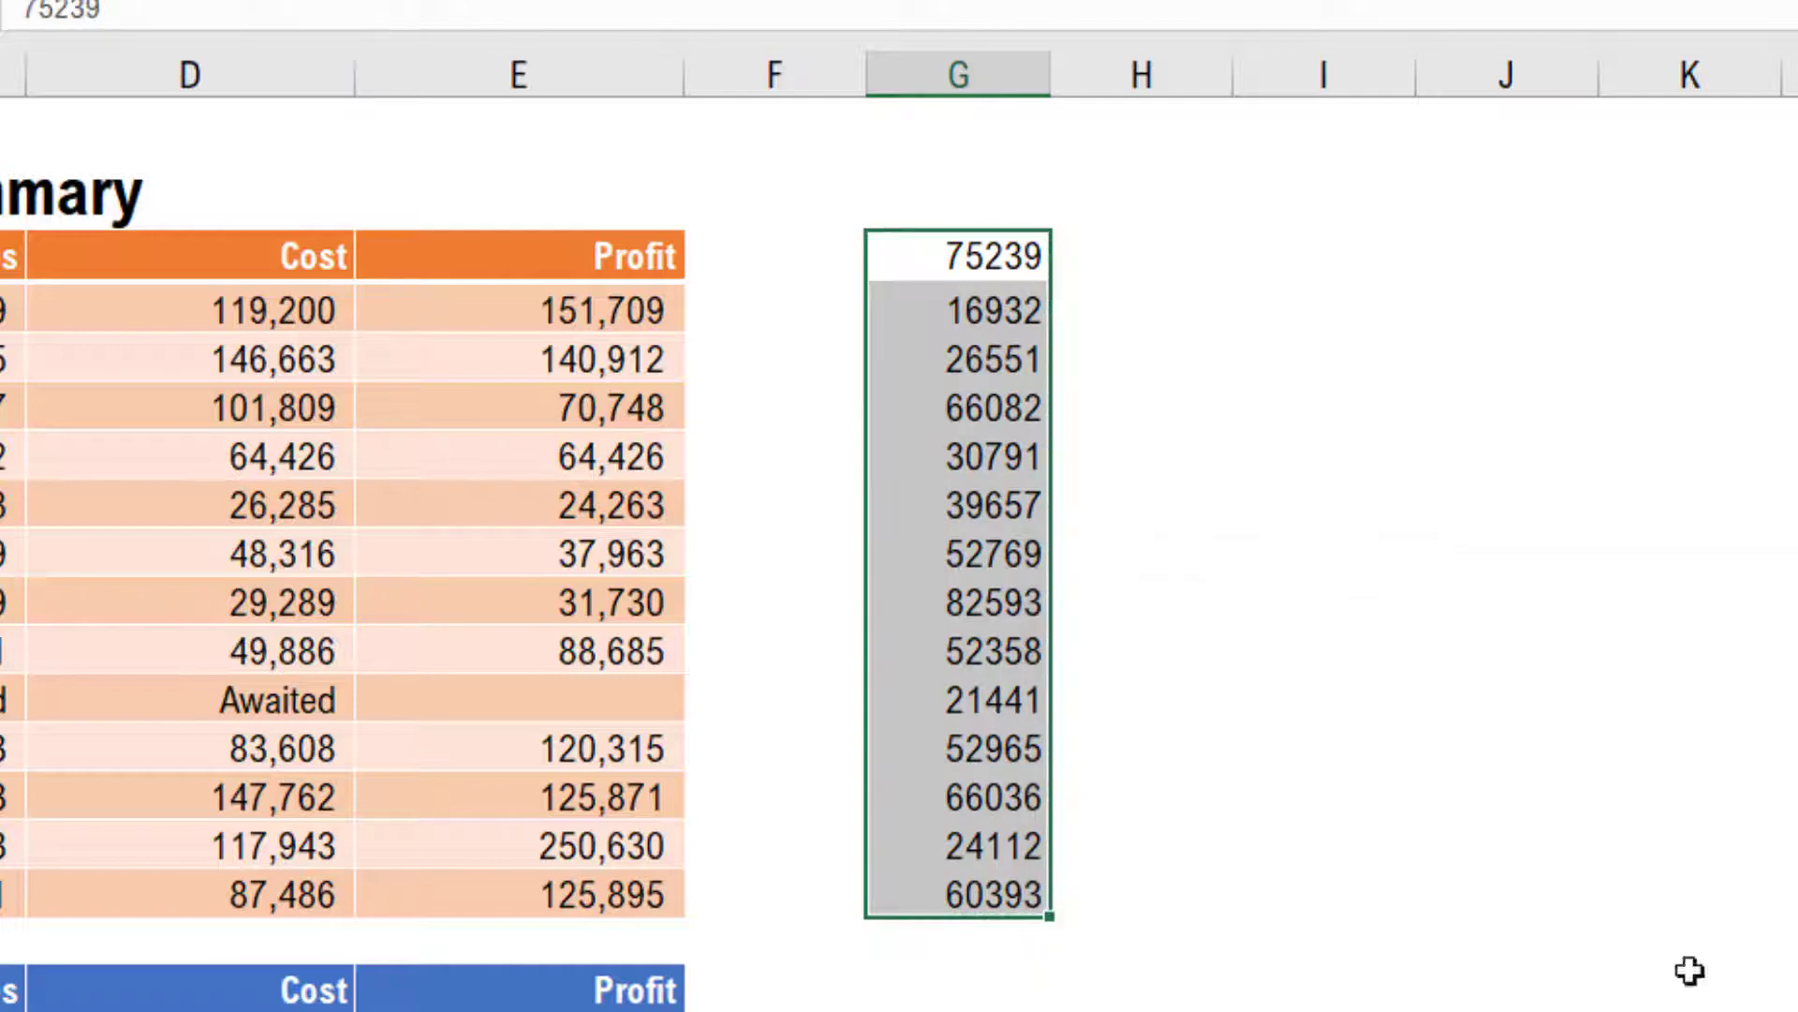
pyautogui.hotkey('ctrl', 'z')
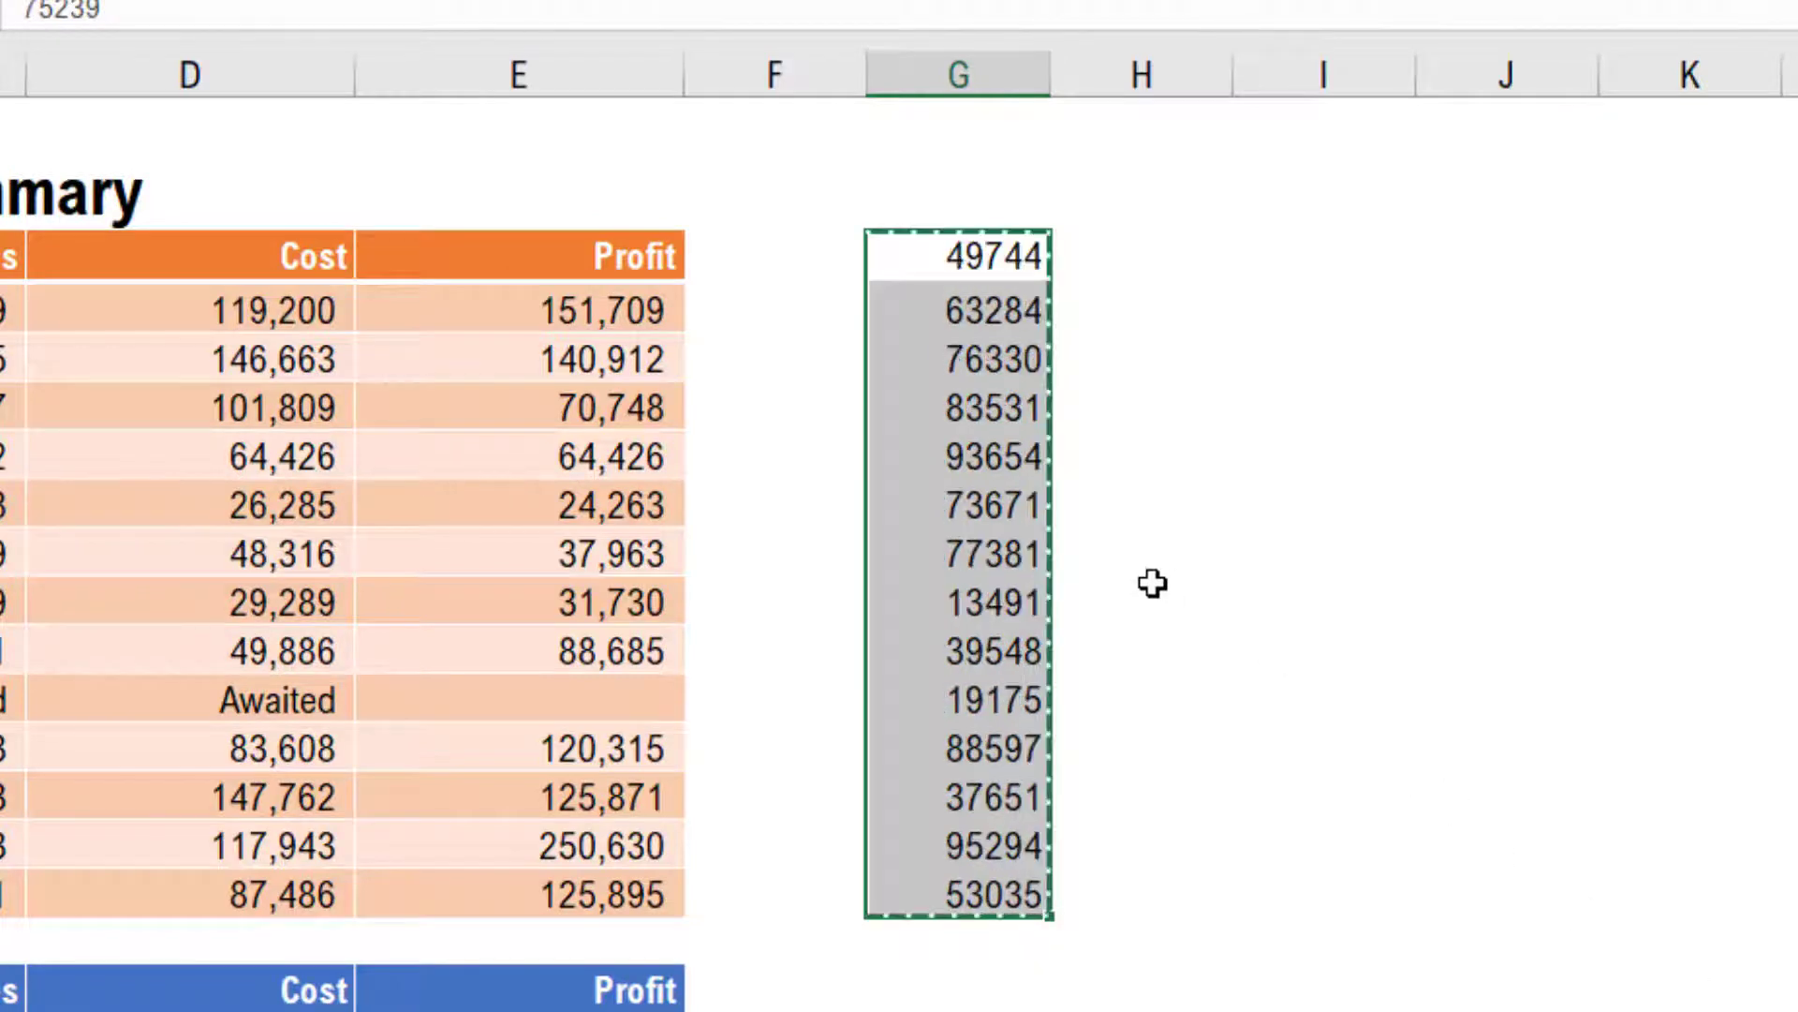
pyautogui.press('Escape')
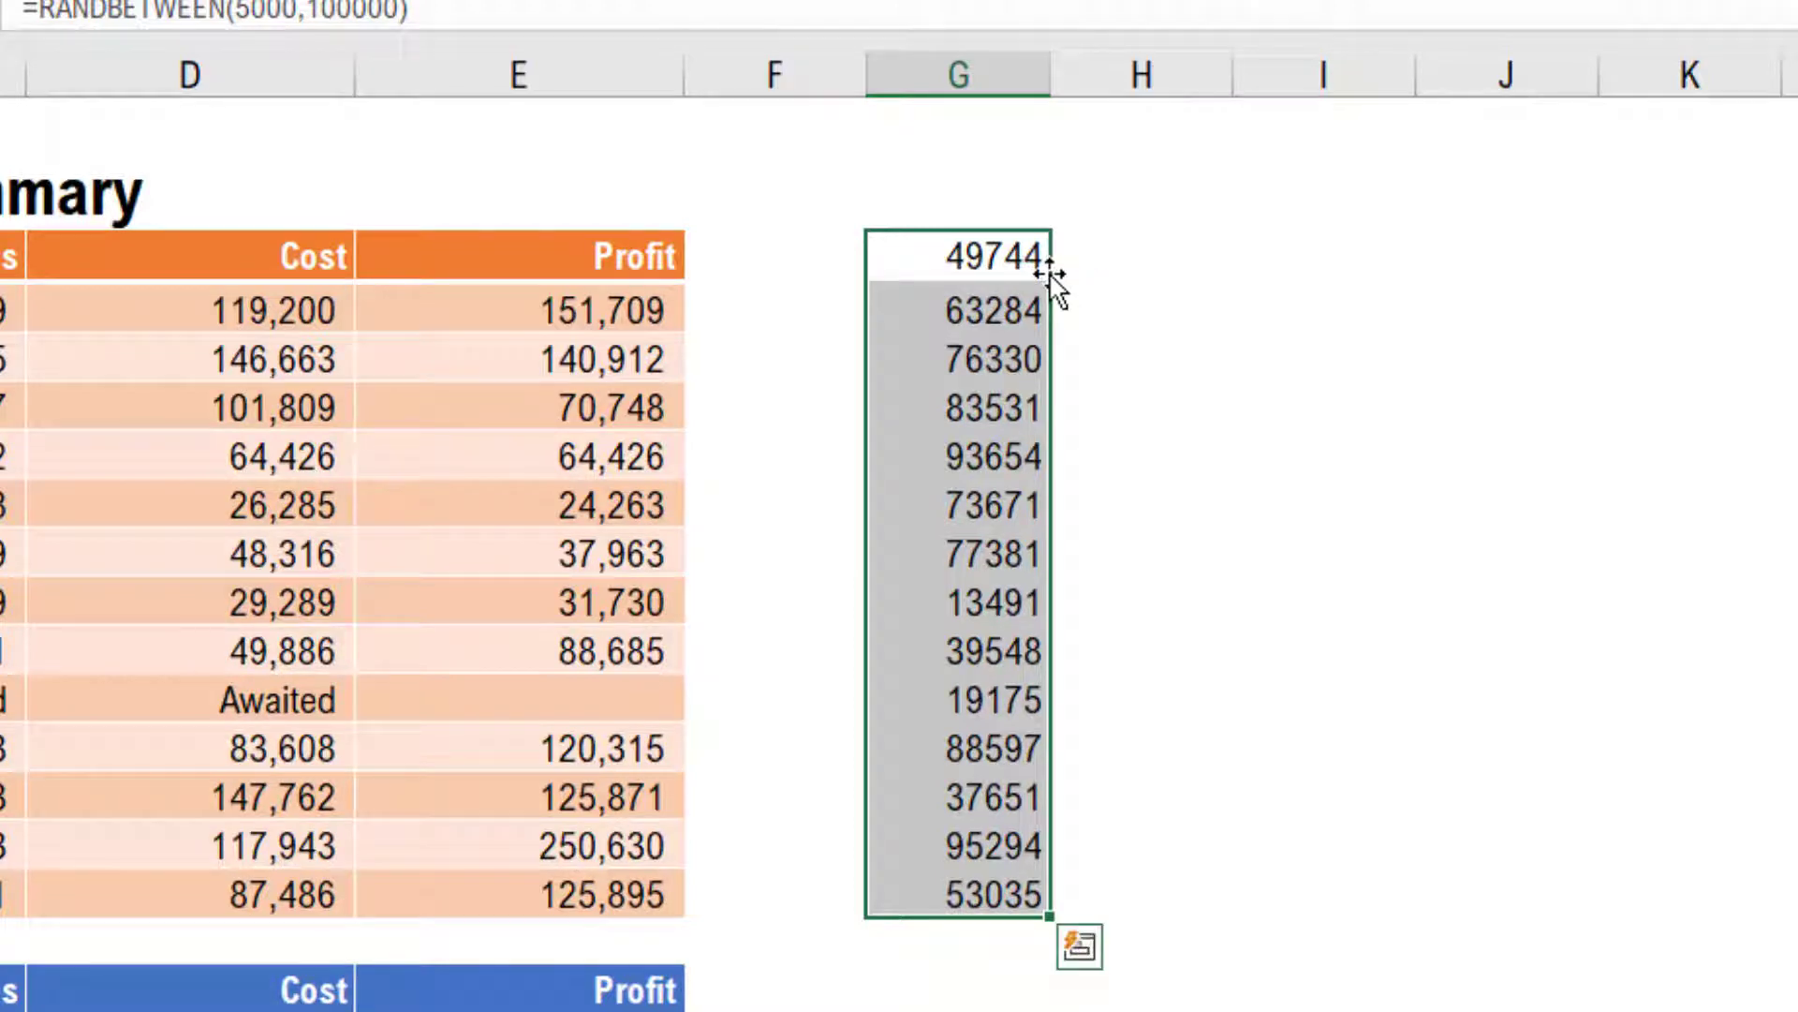
# - Replace the random-number formulas in G3:G16 with fixed values by copying the range onto itself as values only
pyautogui.moveTo(1050, 275); pyautogui.dragTo(986, 280)
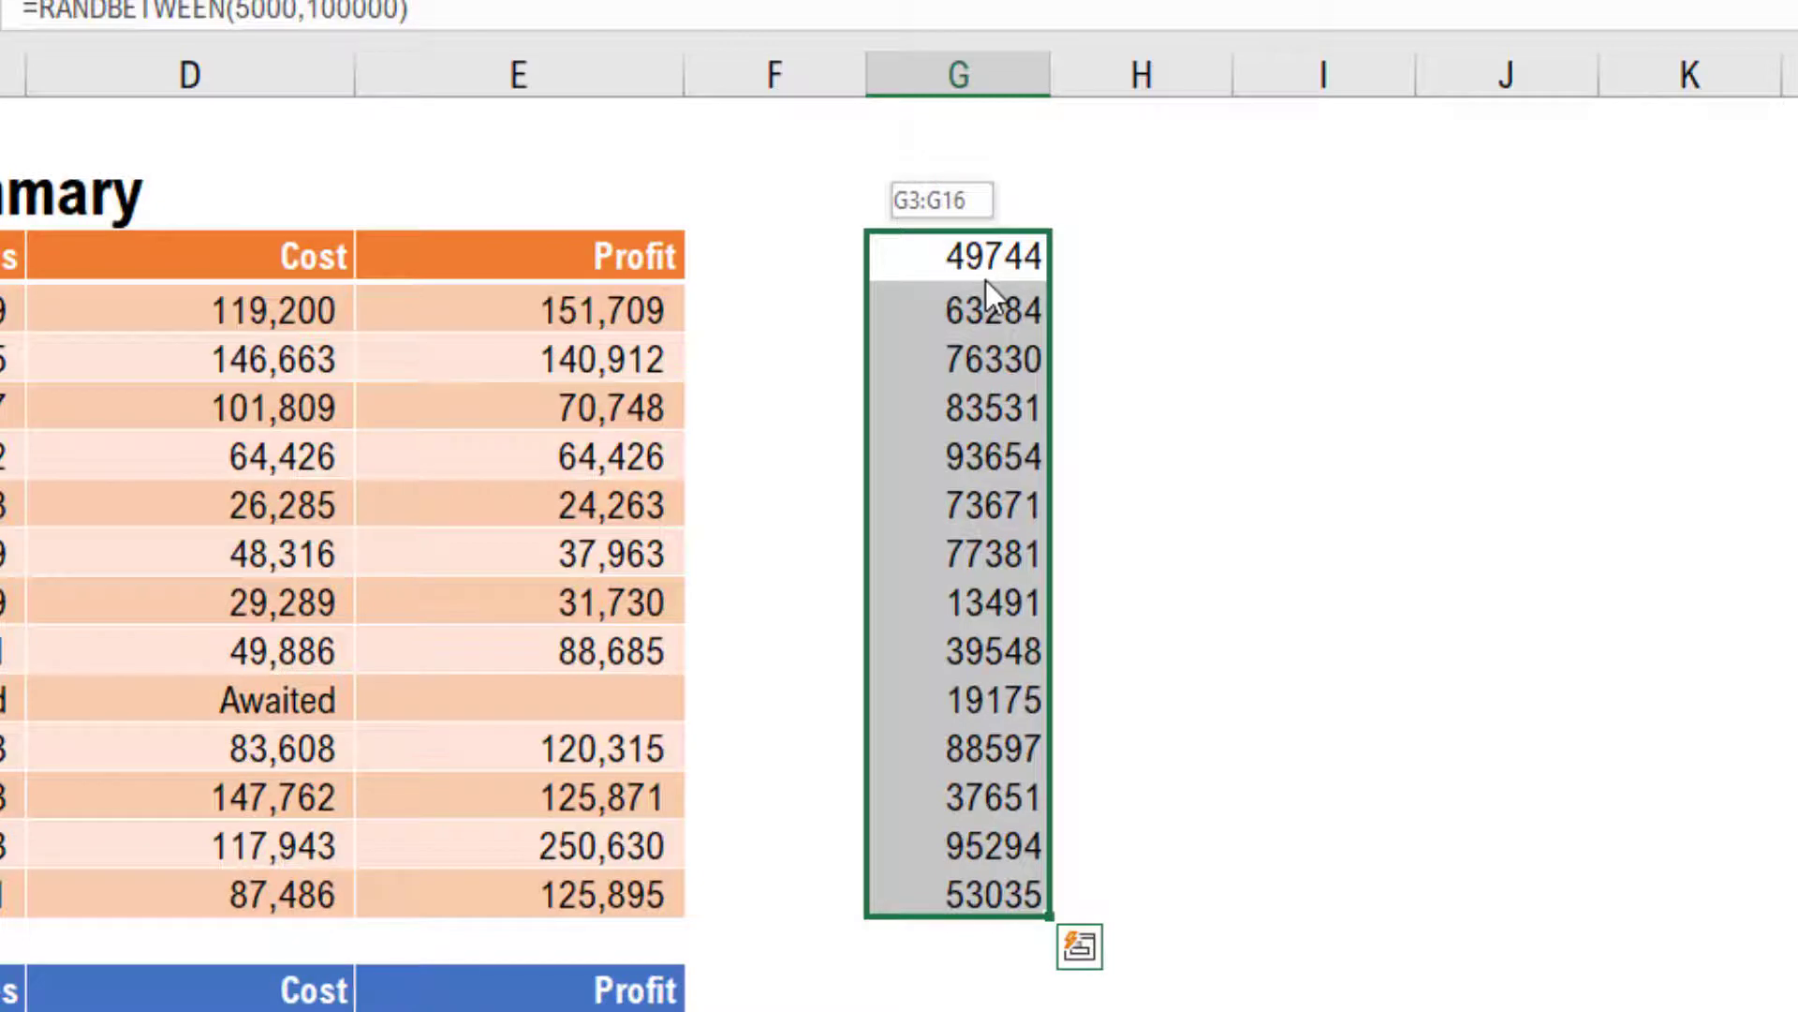
pyautogui.moveTo(985, 279); pyautogui.dragTo(986, 277)
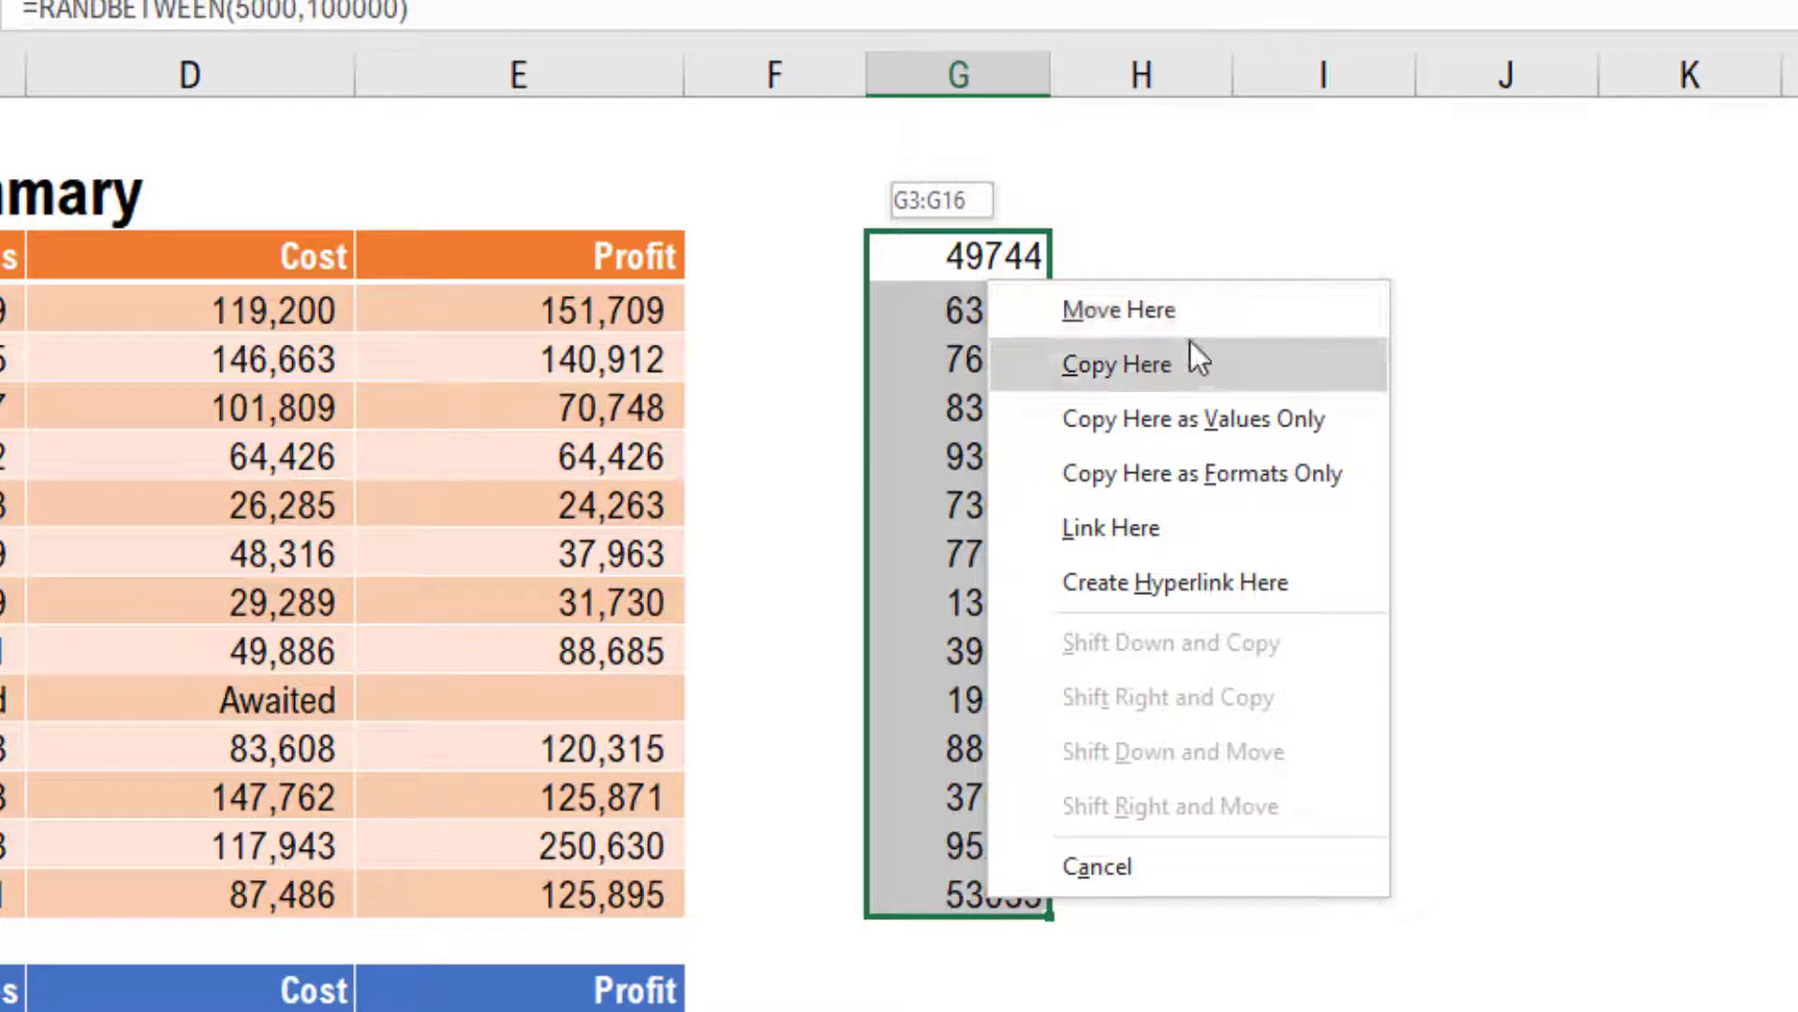
pyautogui.click(1229, 424)
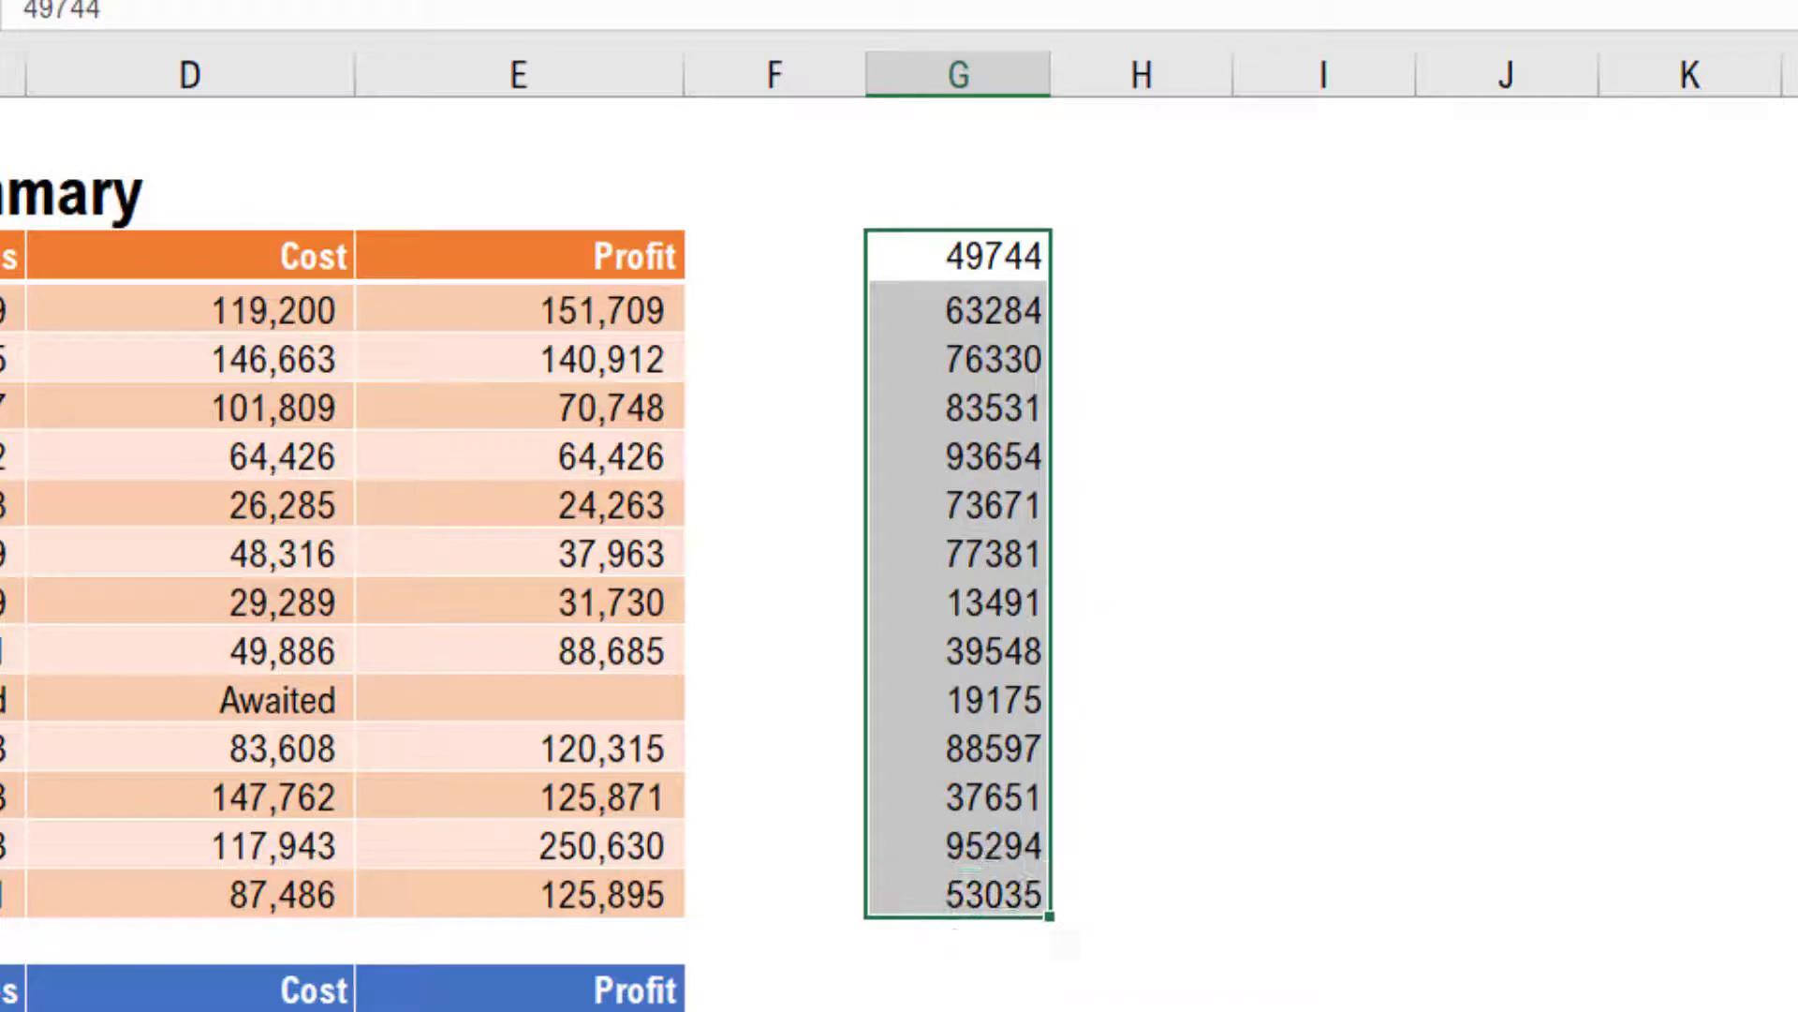
# - Format the numbers in G3:G16 with thousands separators and no decimal places
pyautogui.click(843, 2)
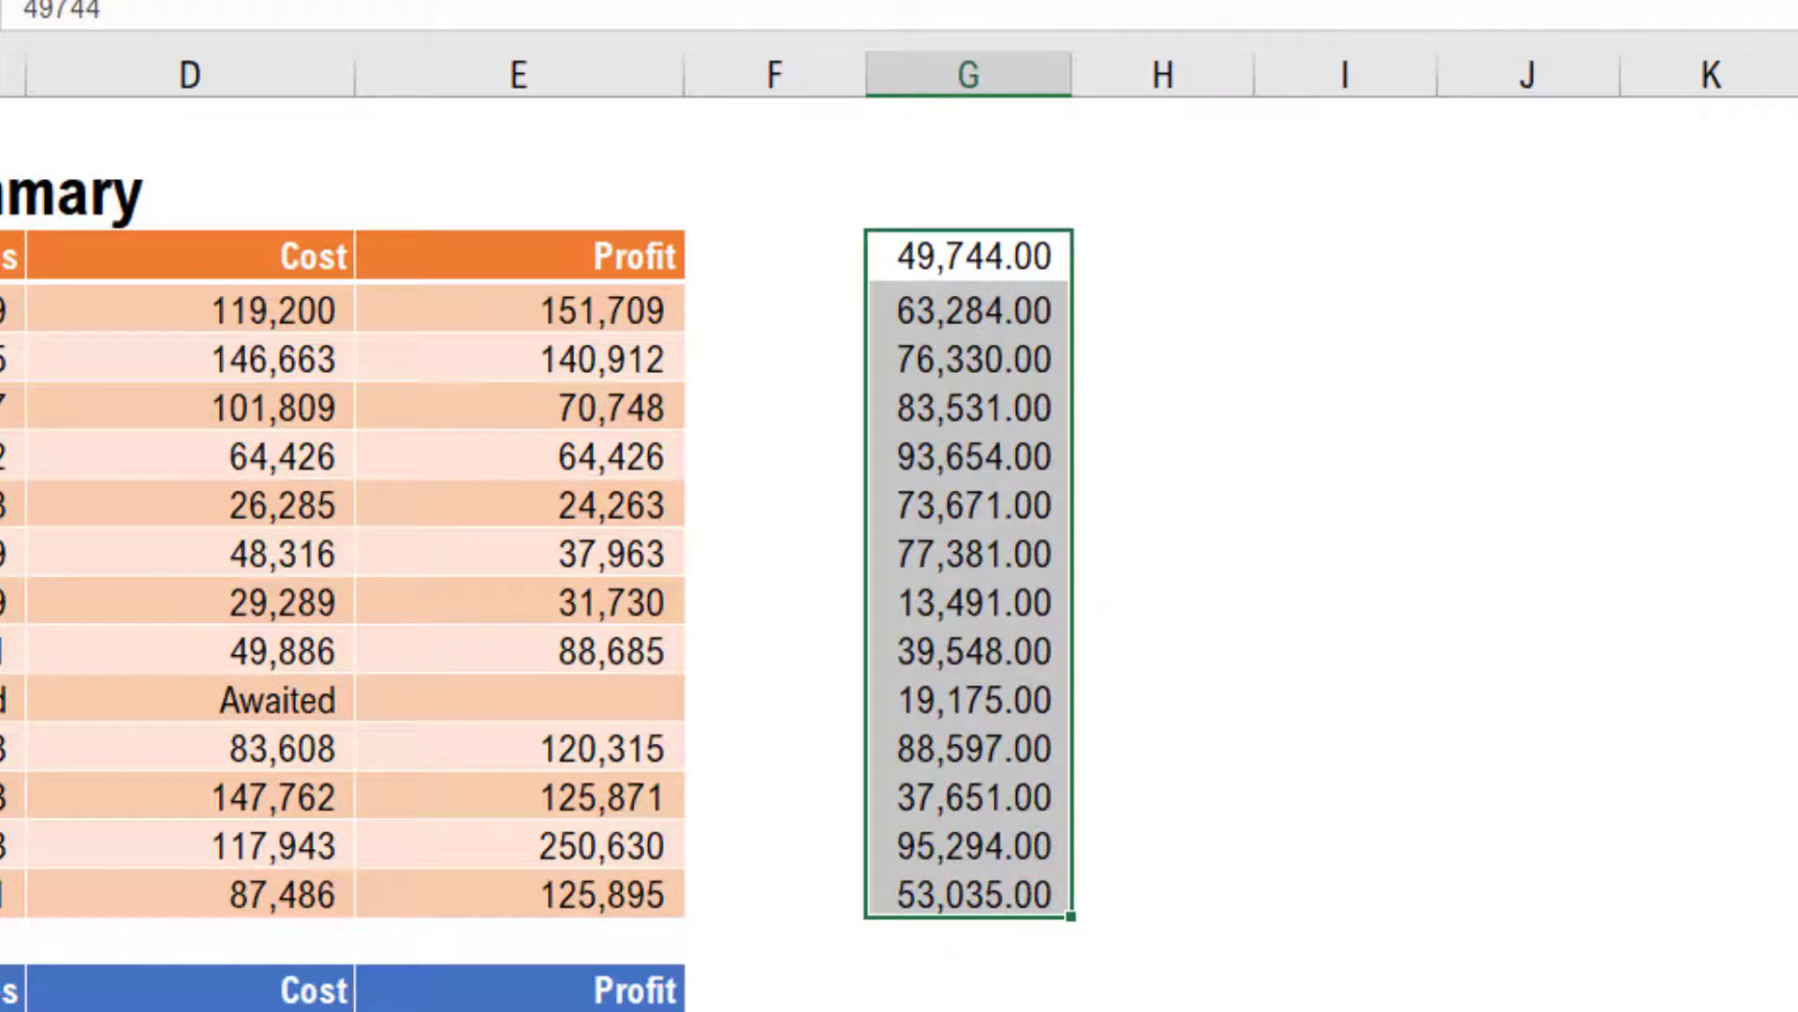
pyautogui.click(937, 2)
pyautogui.click(937, 2)
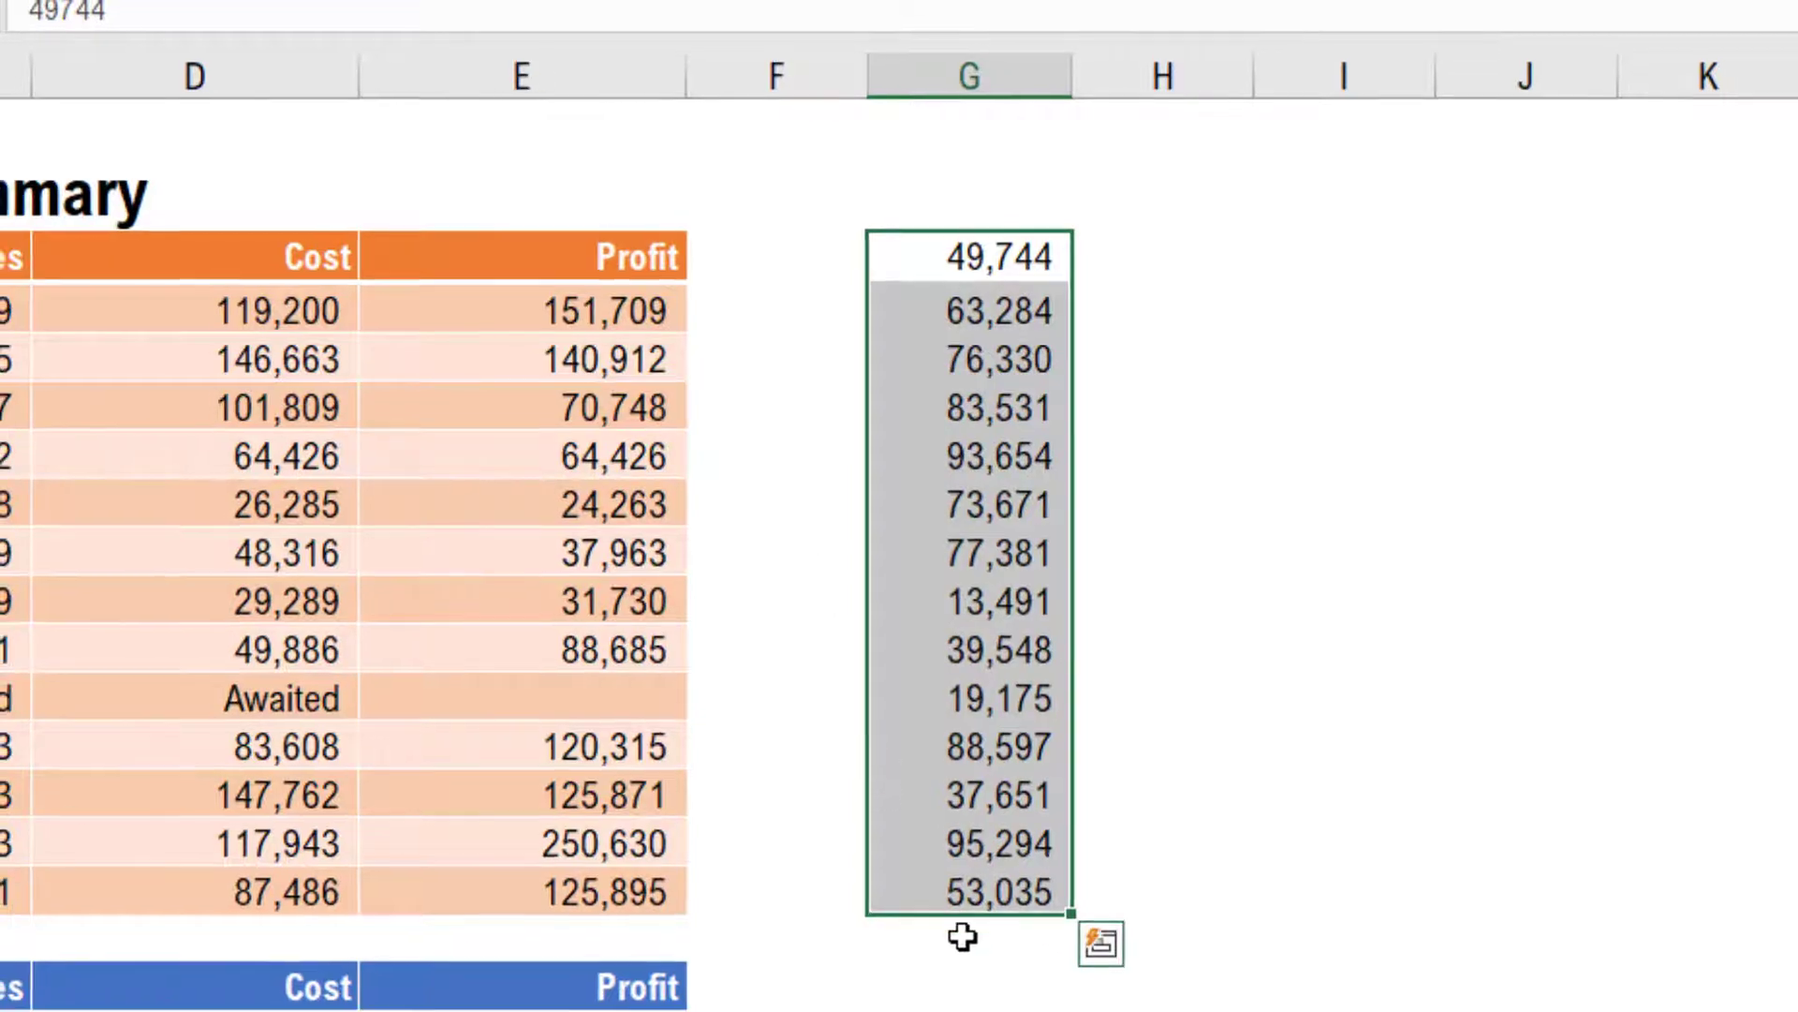
# - Total the numbers in G3:G16 with AutoSum in G17 and inspect the formula it enters
pyautogui.click(959, 934)
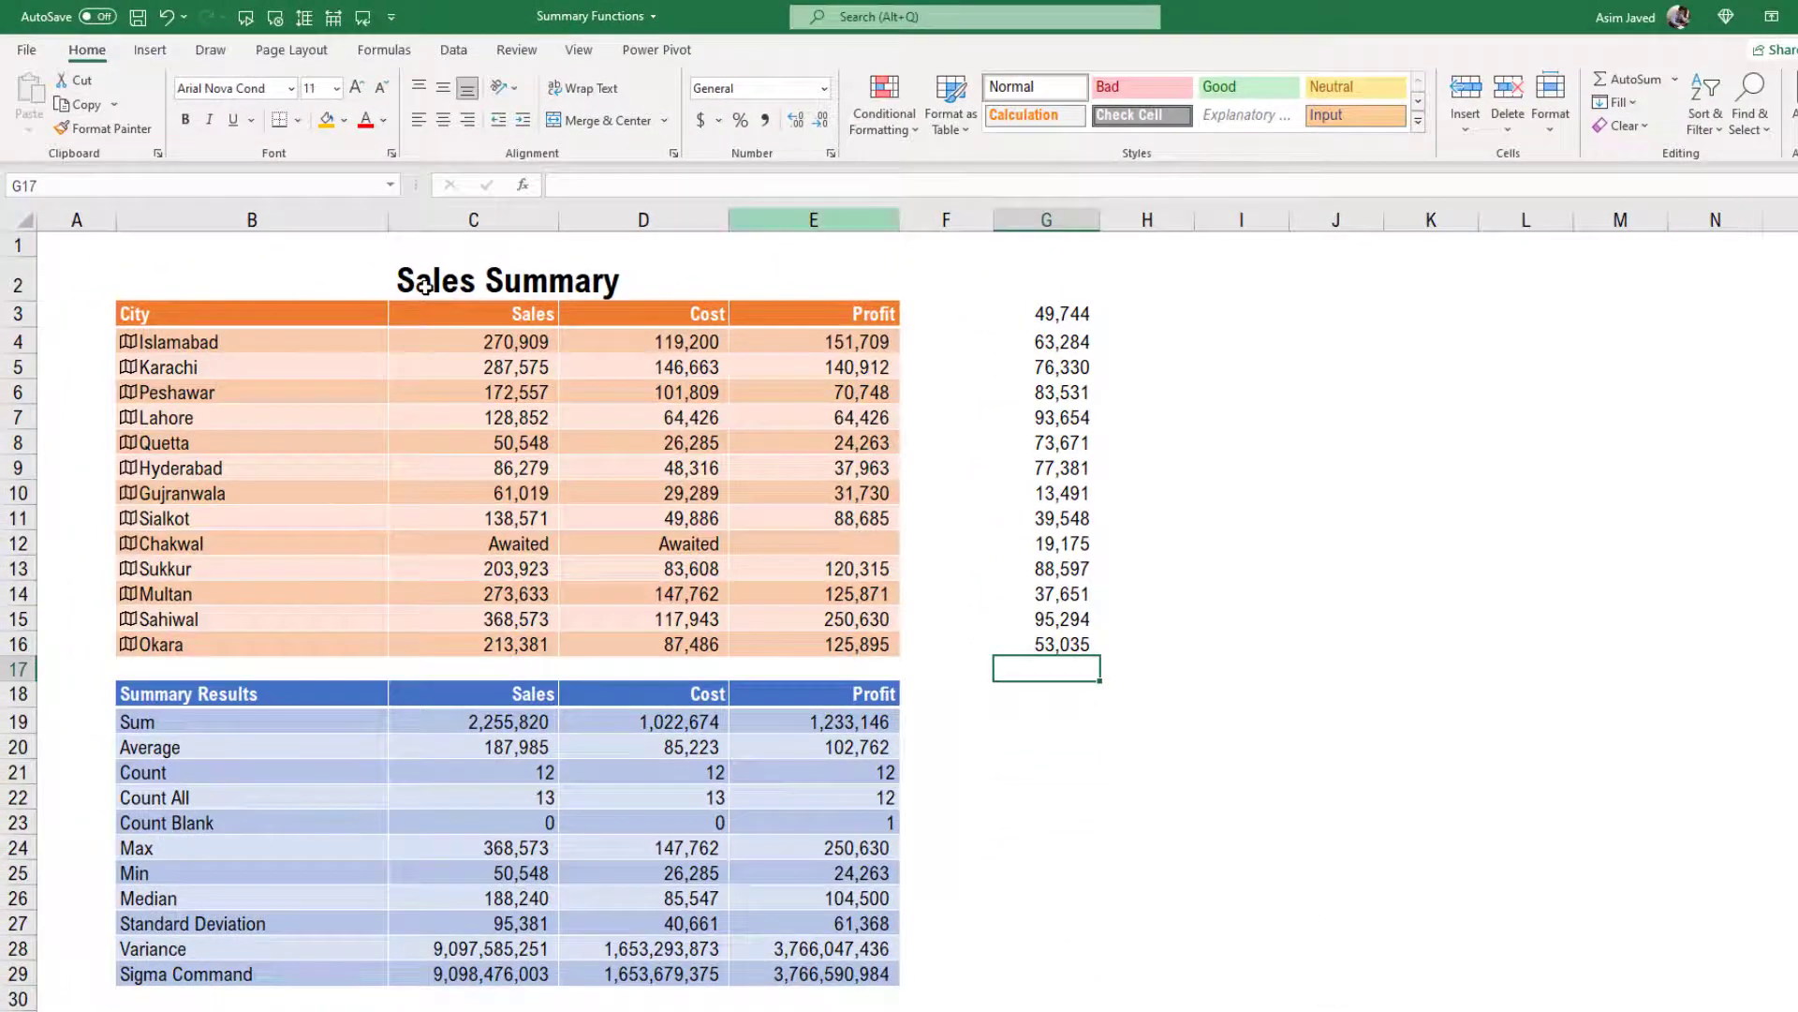
pyautogui.click(388, 50)
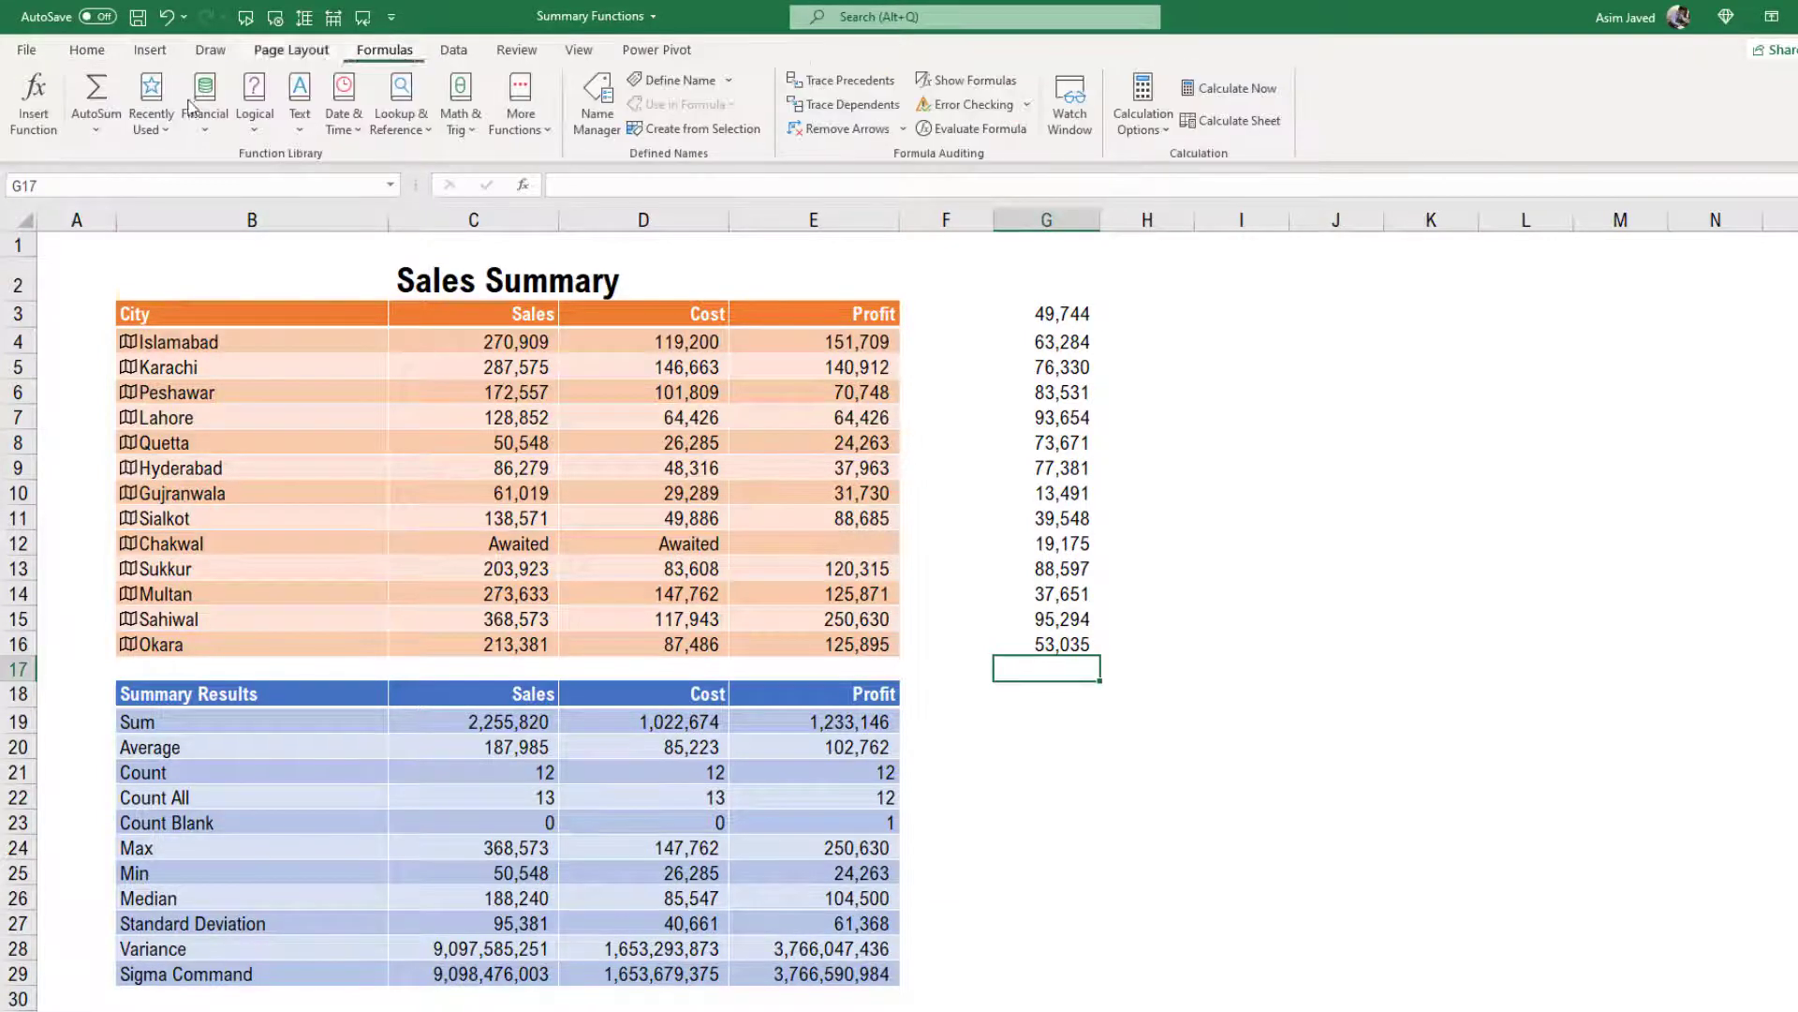
pyautogui.click(96, 94)
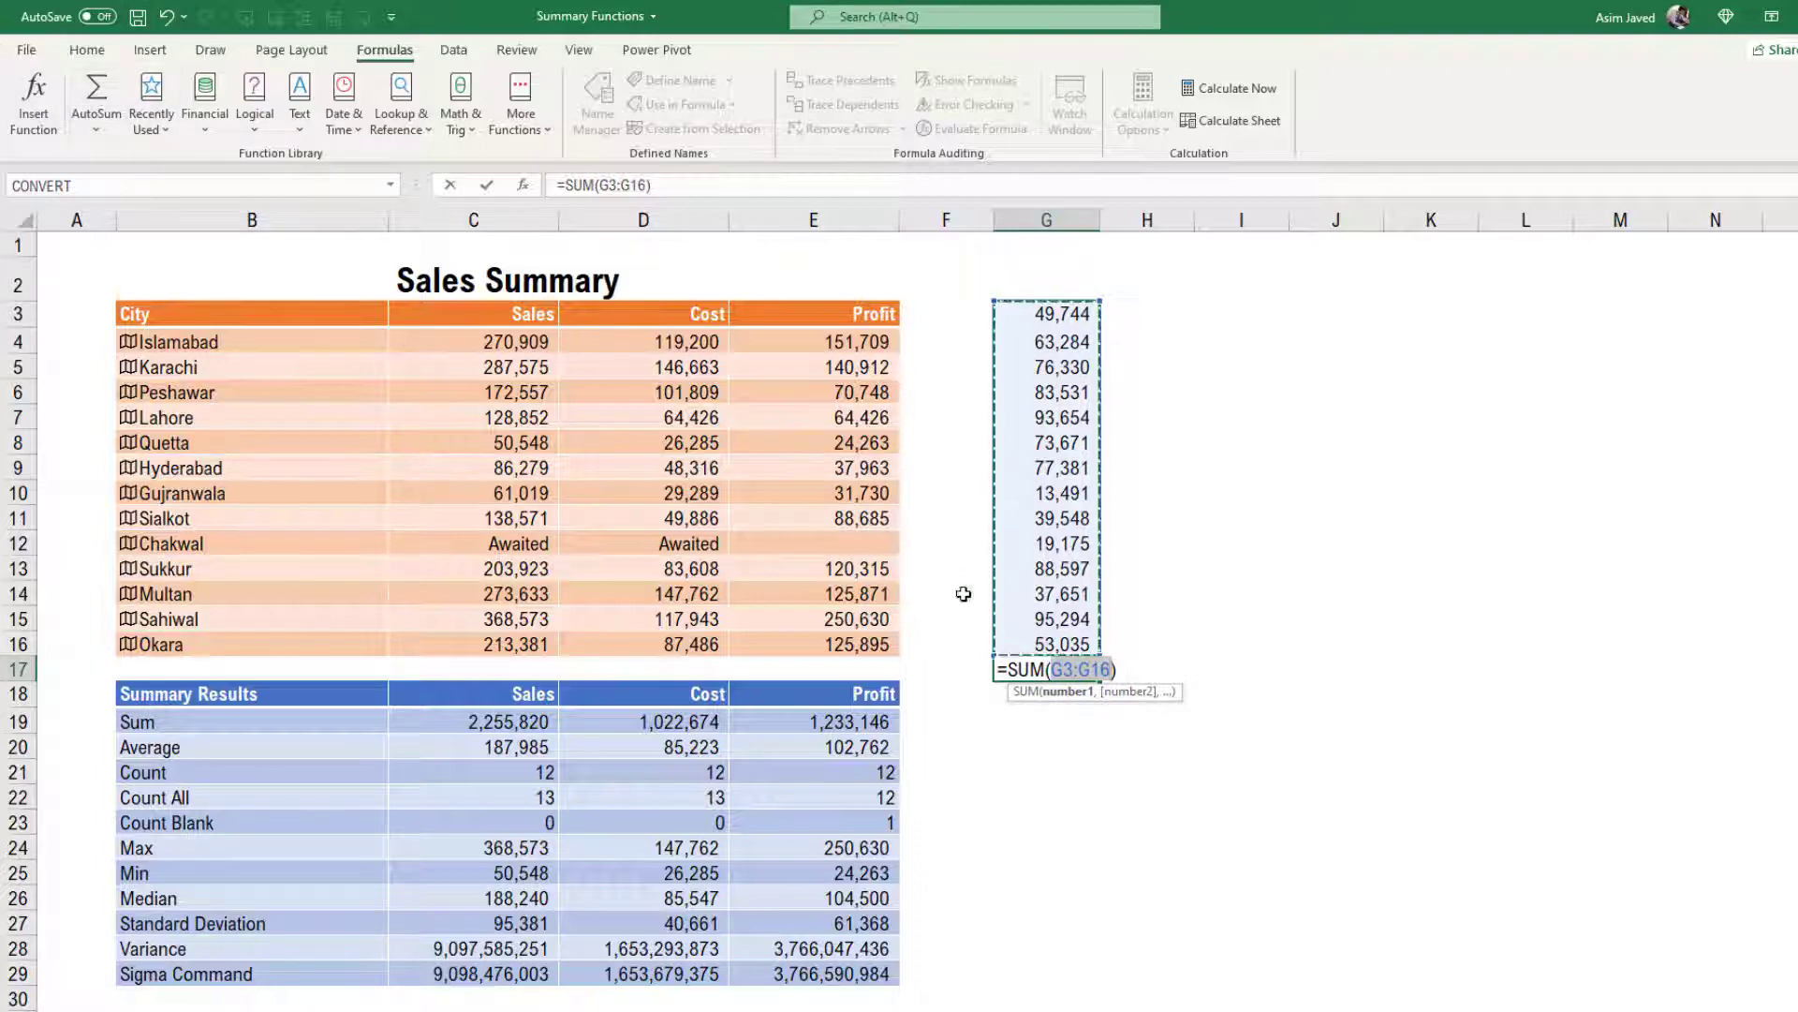
pyautogui.press('Return')
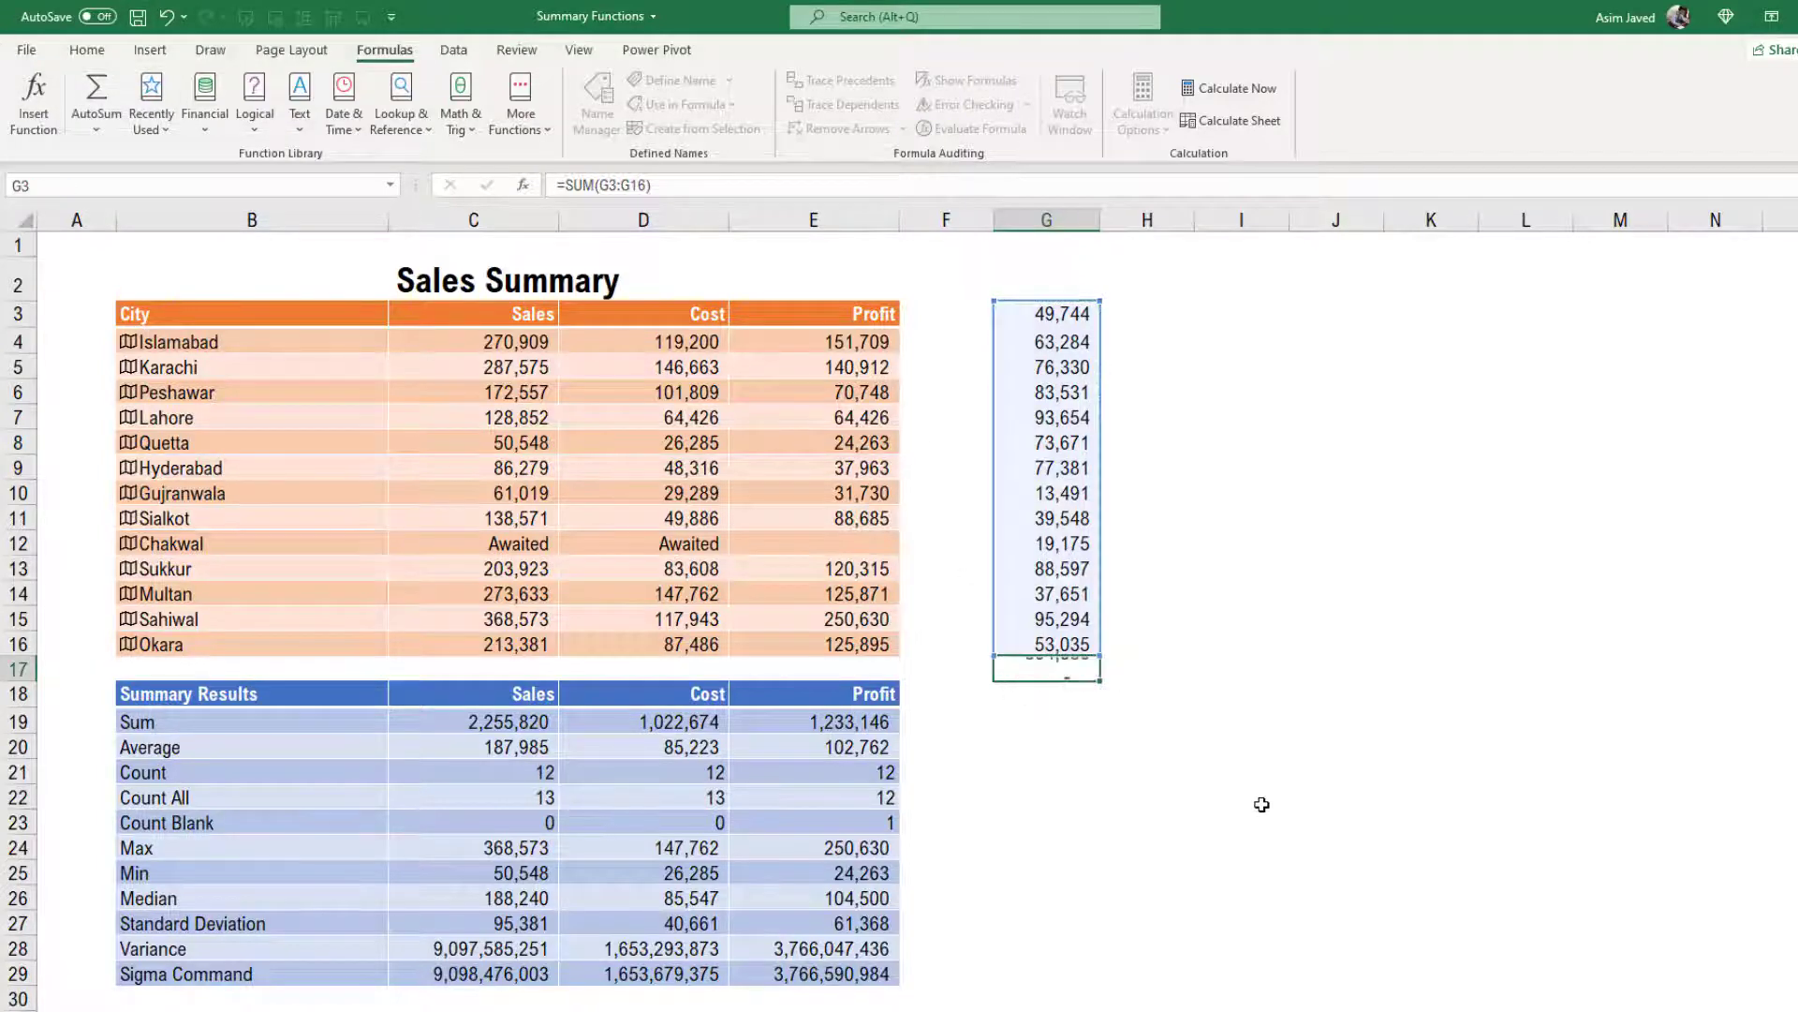
pyautogui.click(1082, 672)
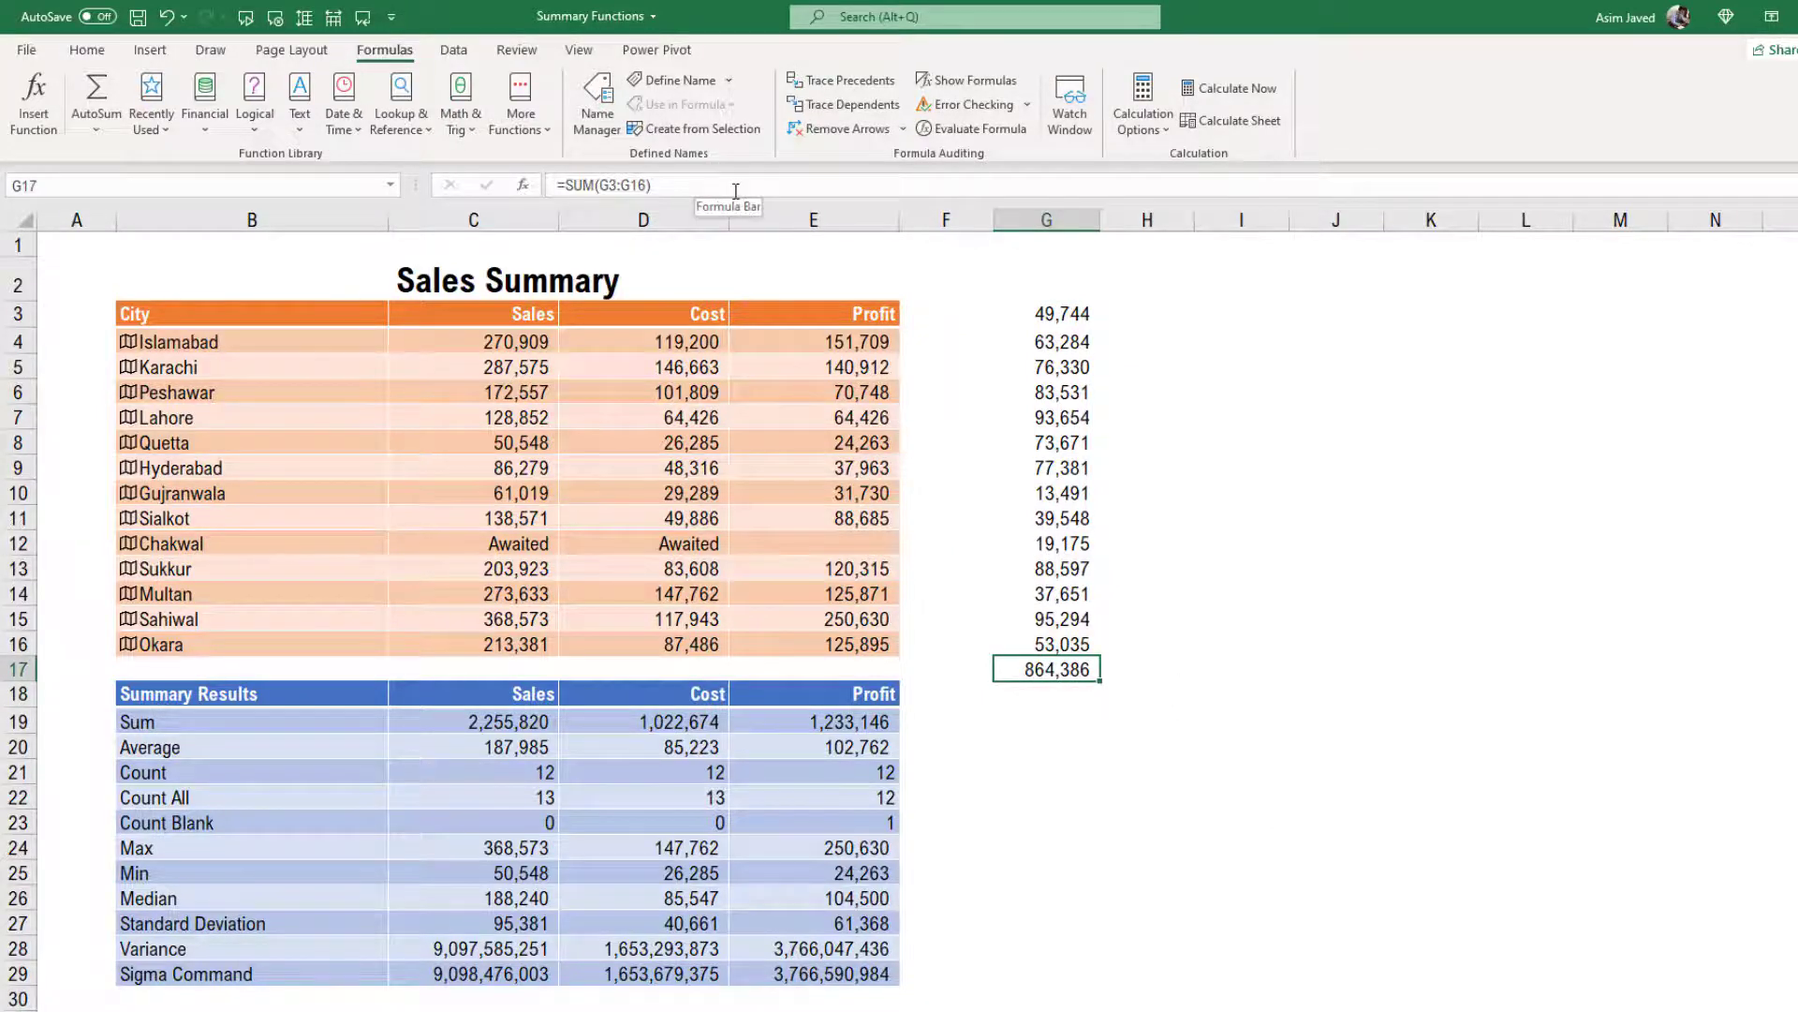
# - Overwrite the total in G17 with a fresh AutoSum of G3:G16 and check its formula
pyautogui.click(87, 50)
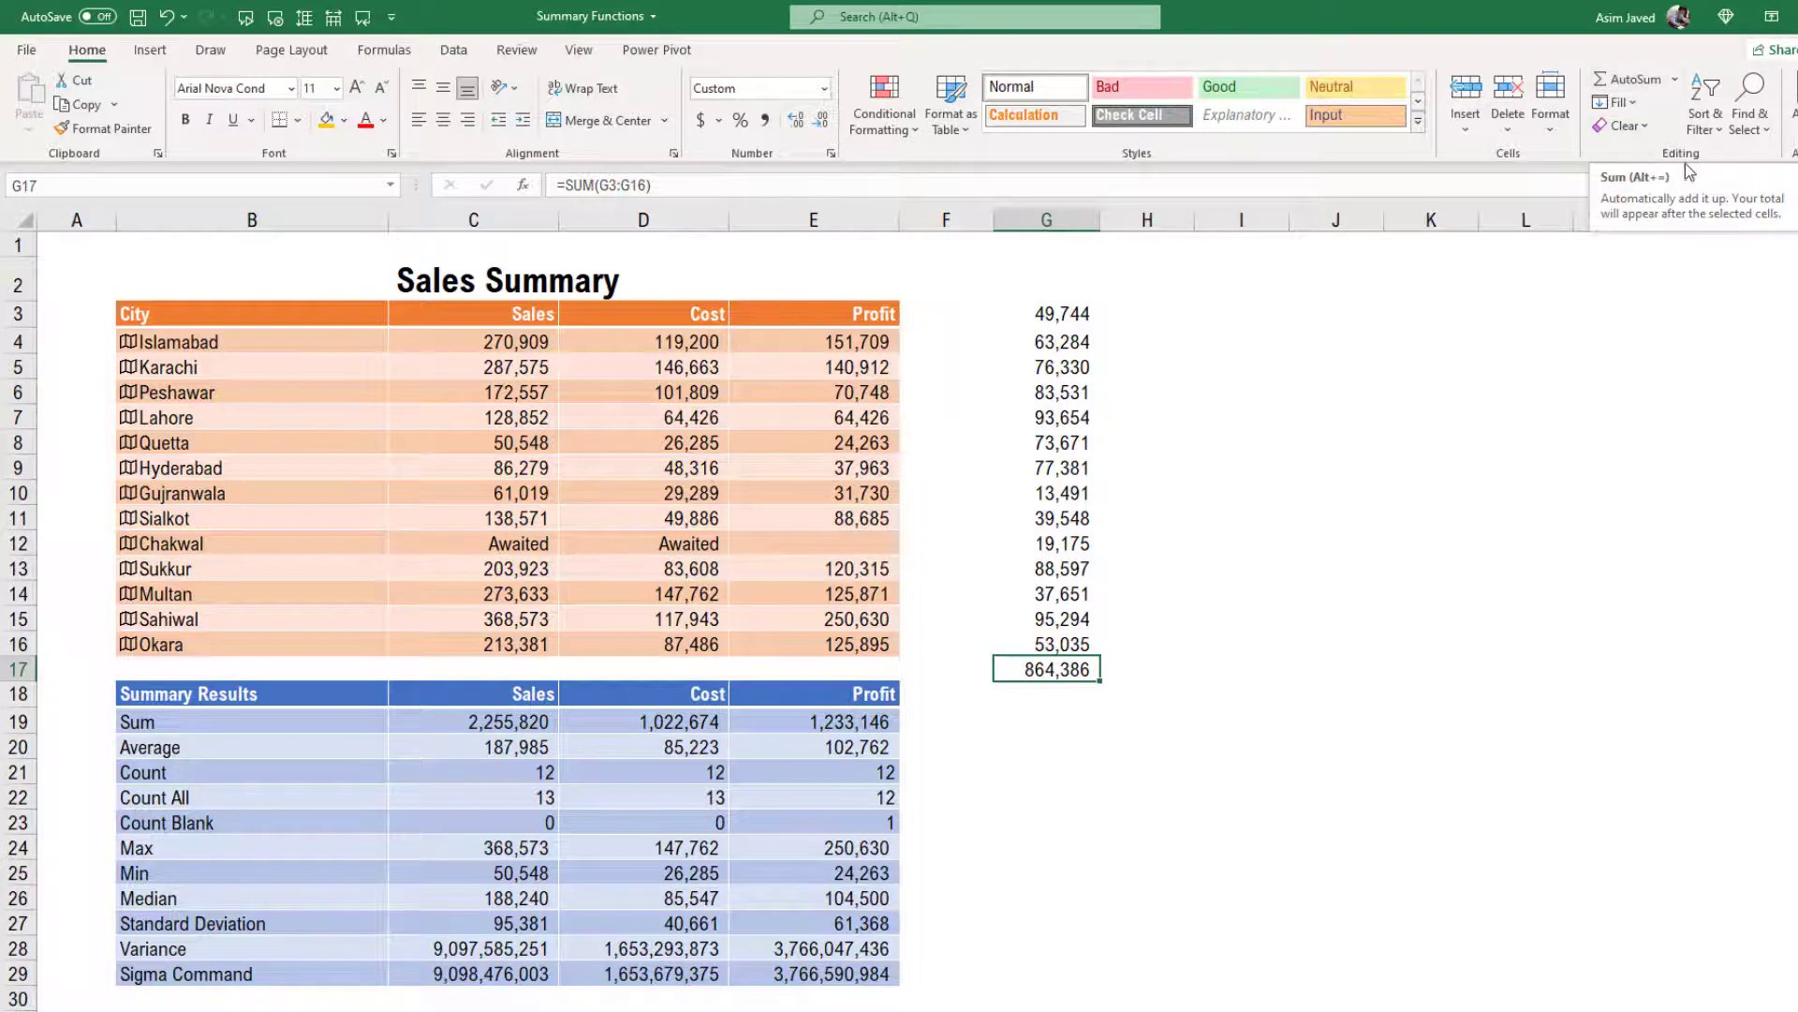
pyautogui.click(1620, 79)
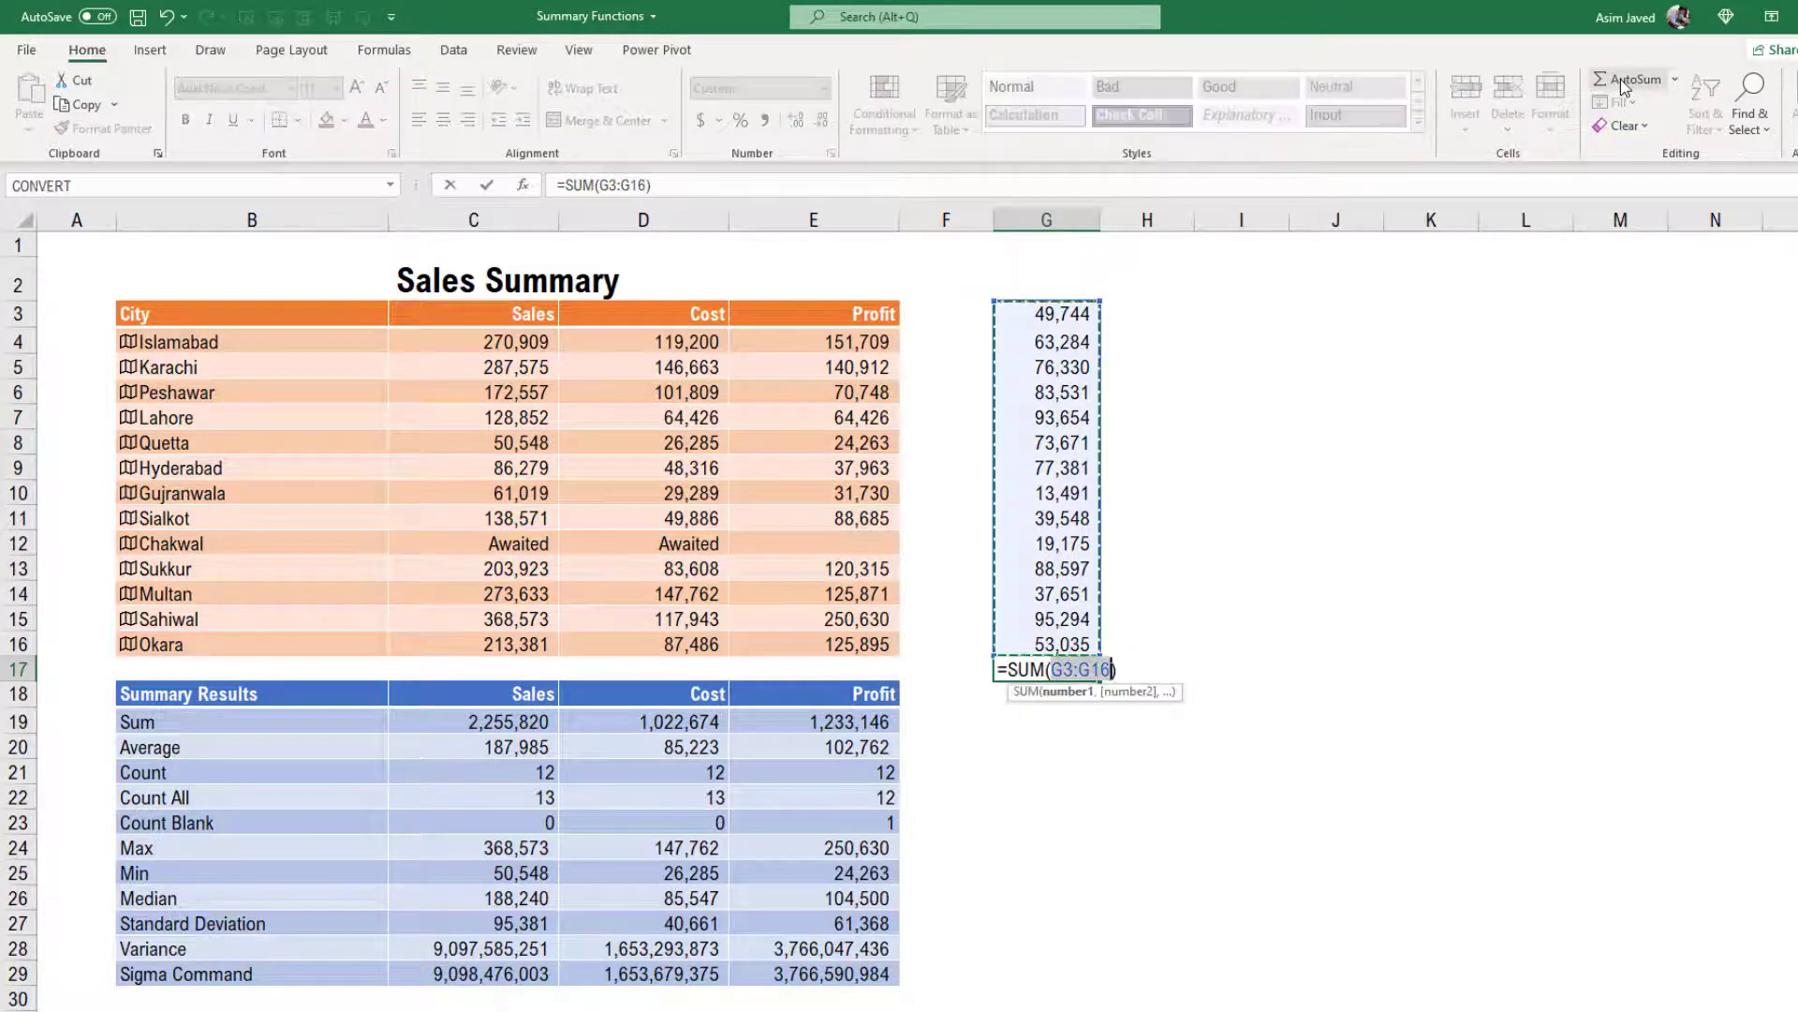
pyautogui.press('Return')
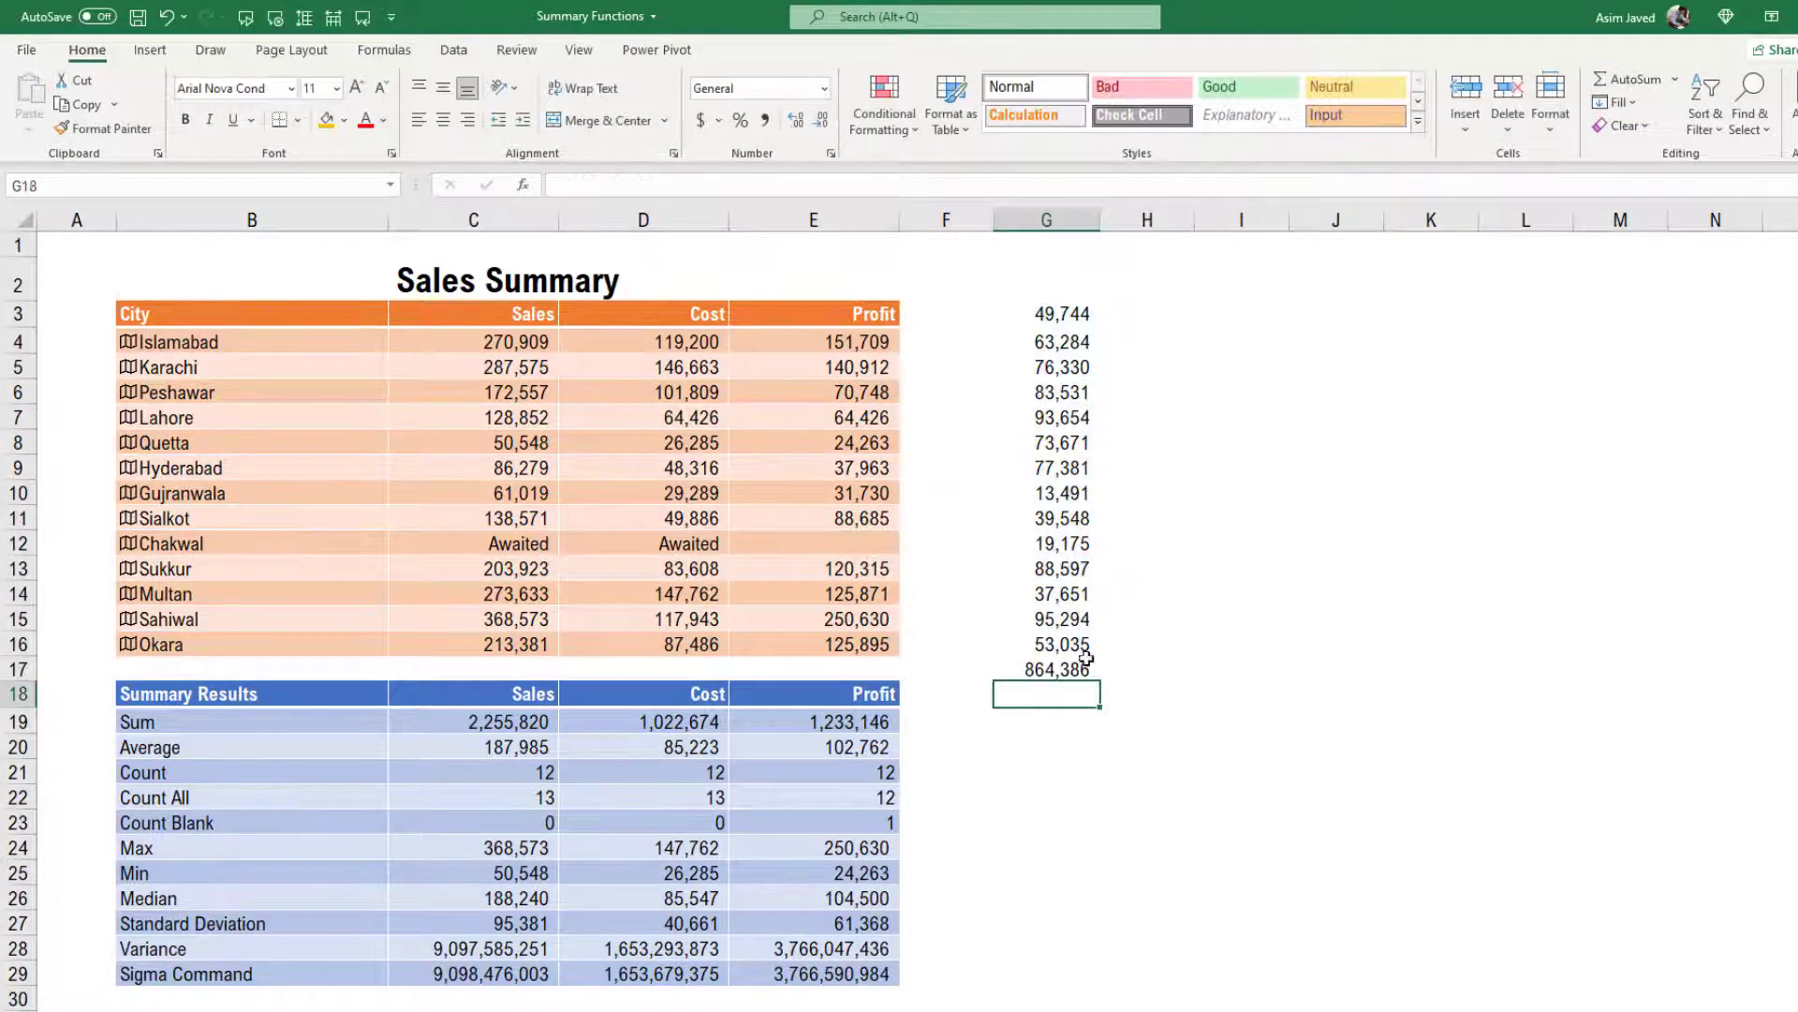
pyautogui.click(1056, 672)
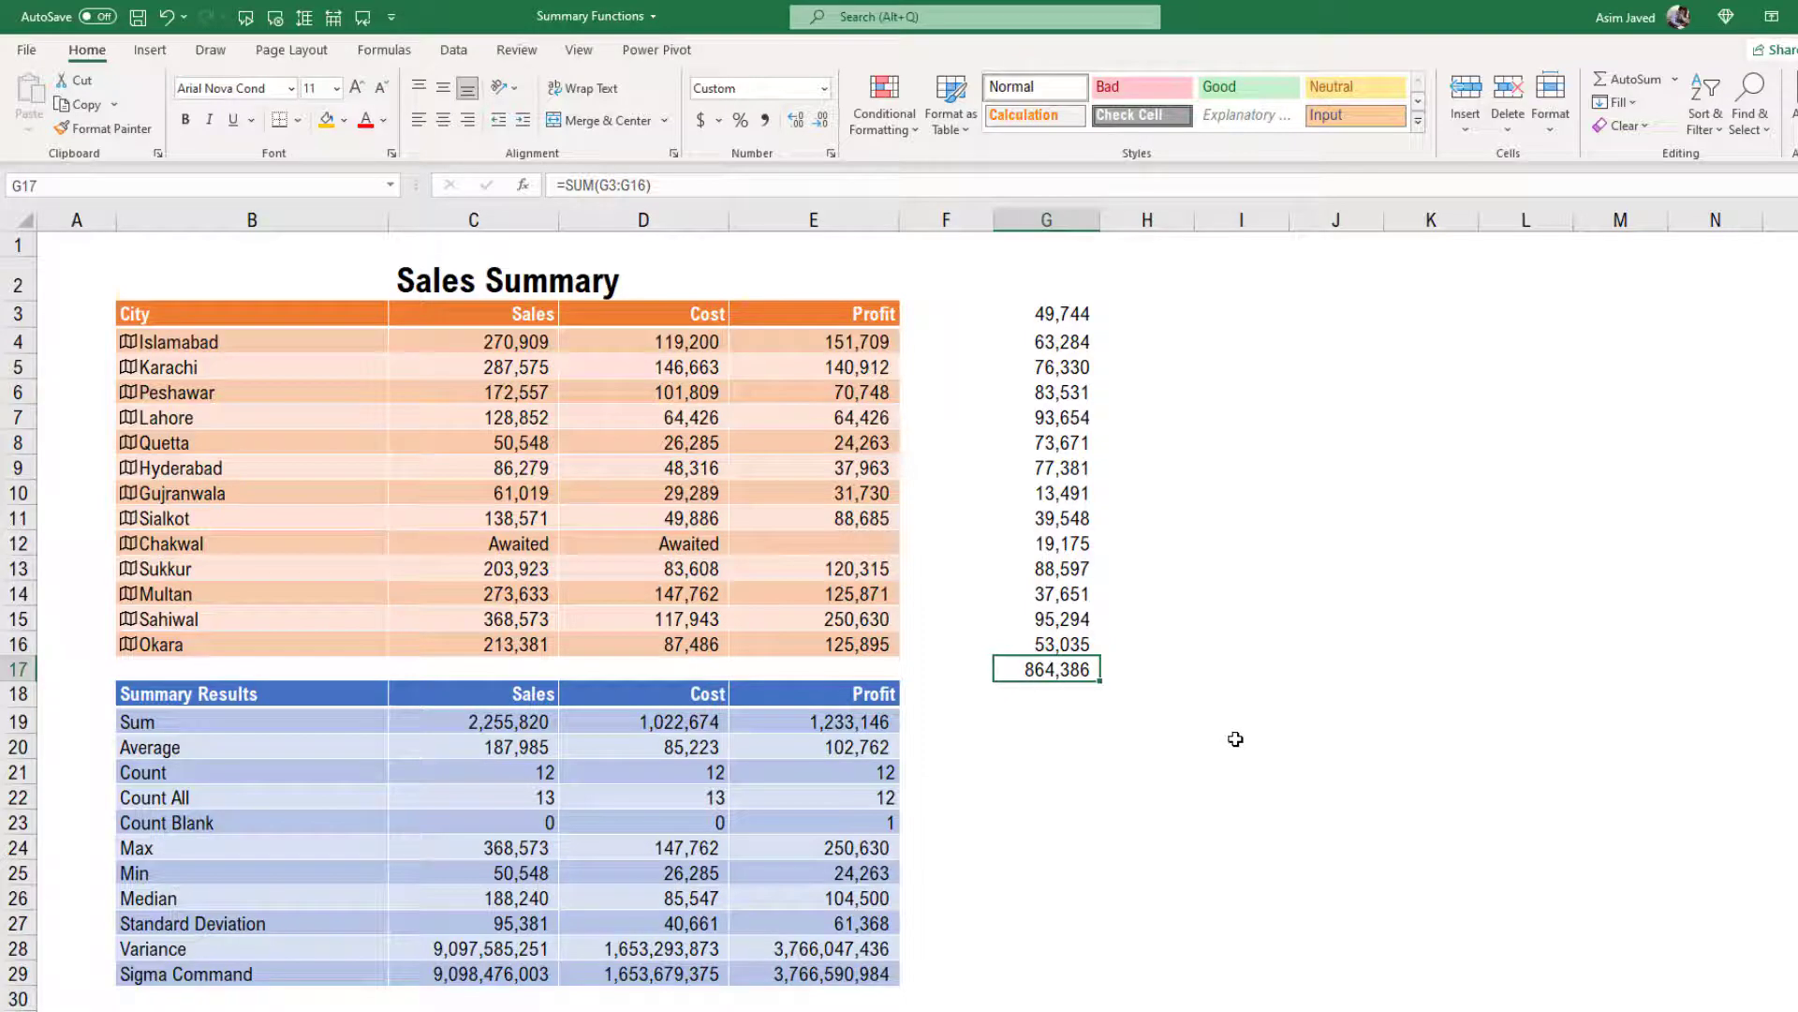
# - Review the number range G3:G16 and enter its AutoSum total in G17 once more
pyautogui.moveTo(1049, 318); pyautogui.dragTo(1054, 657)
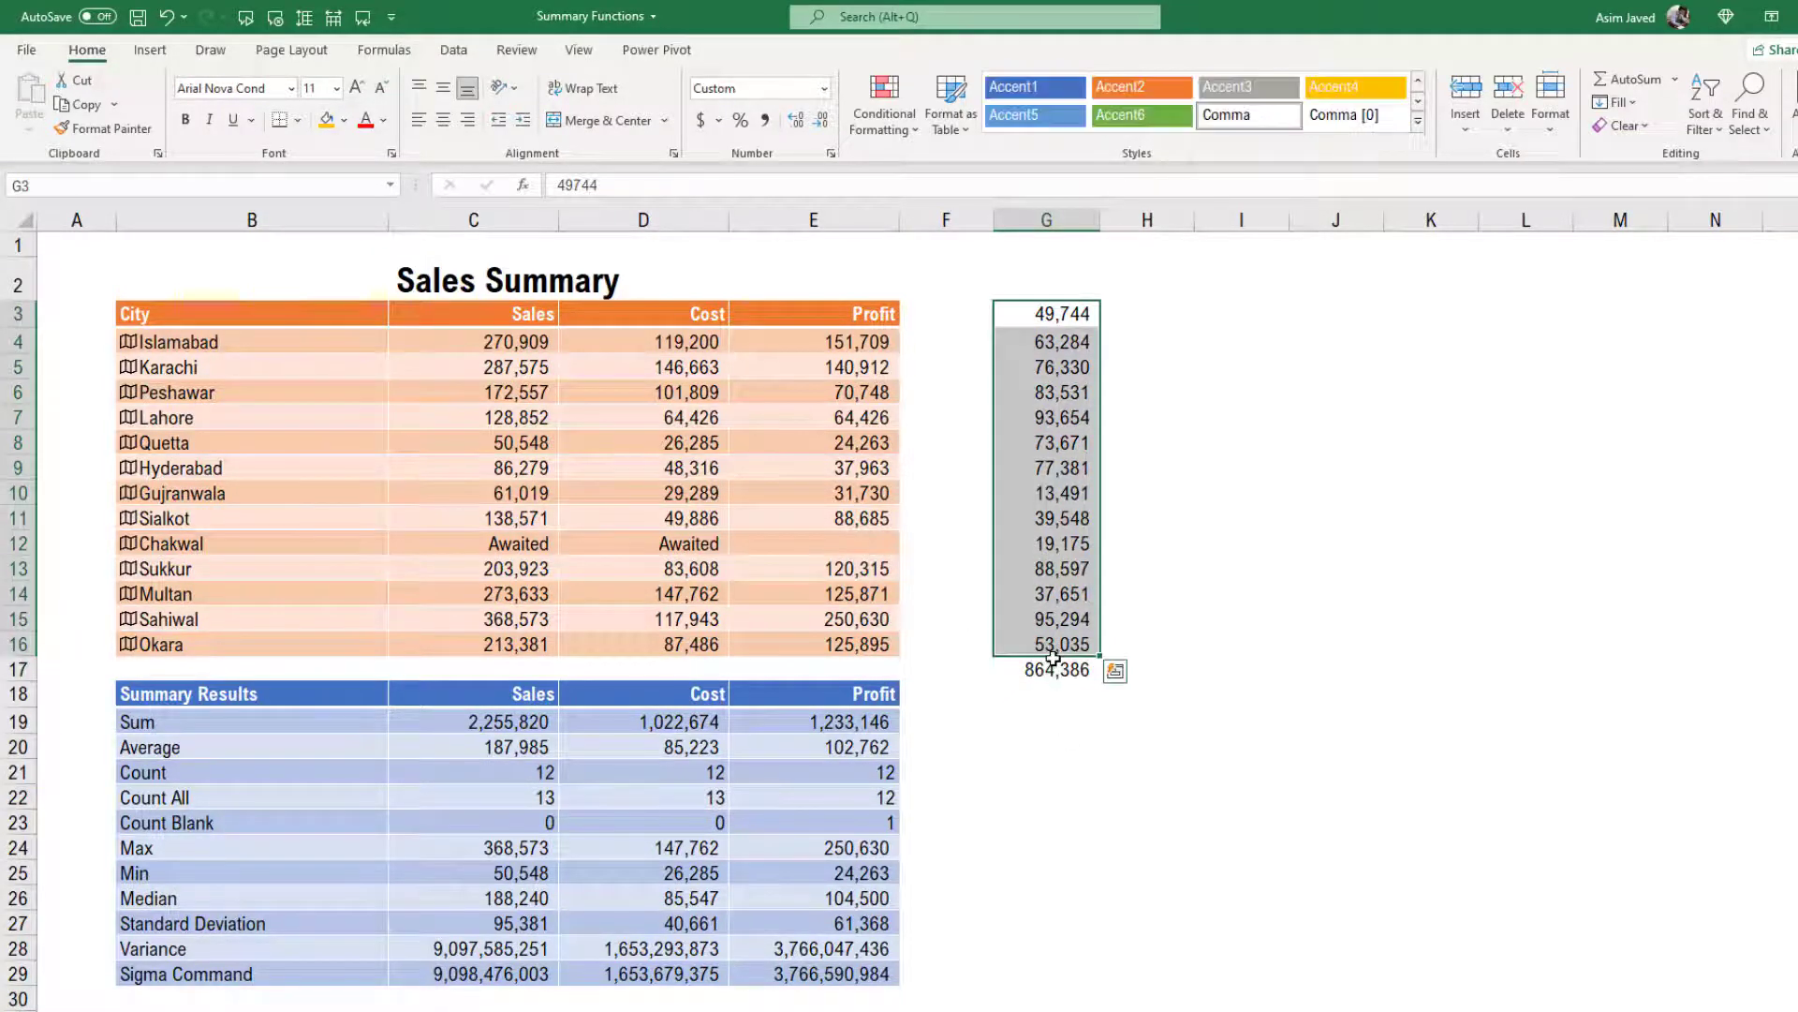
pyautogui.click(1049, 670)
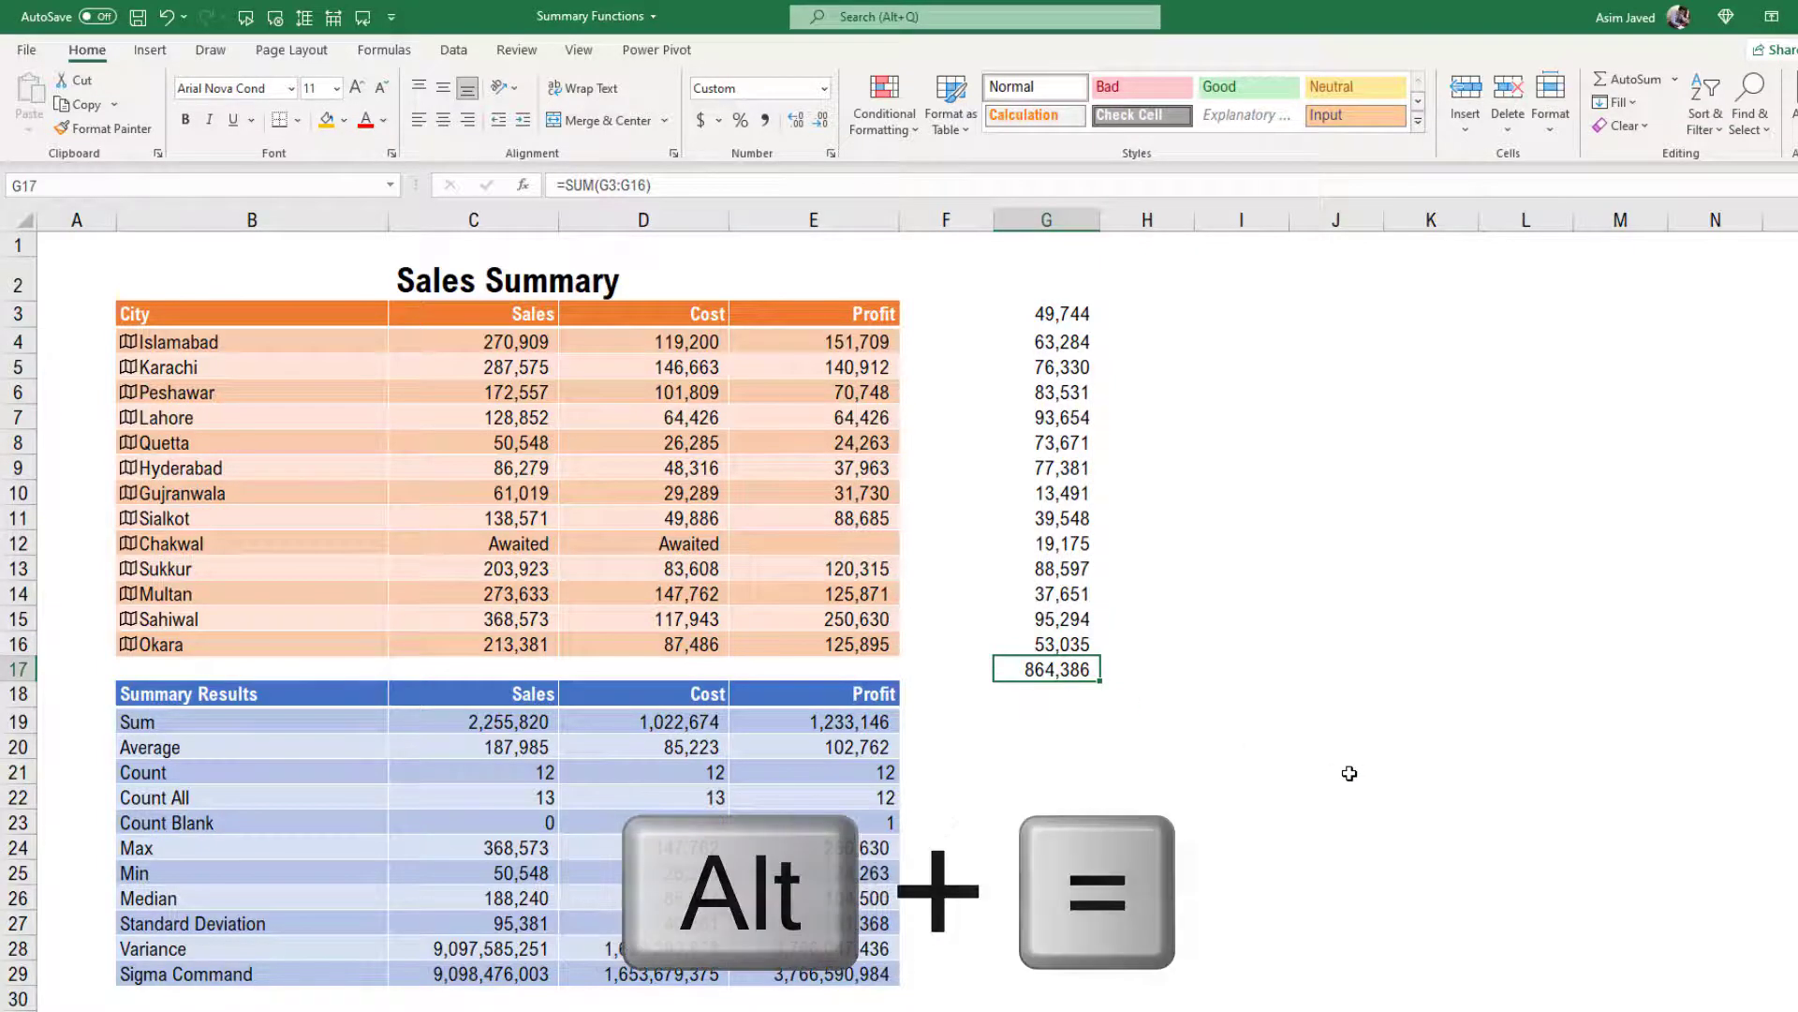
pyautogui.hotkey('alt', '=')
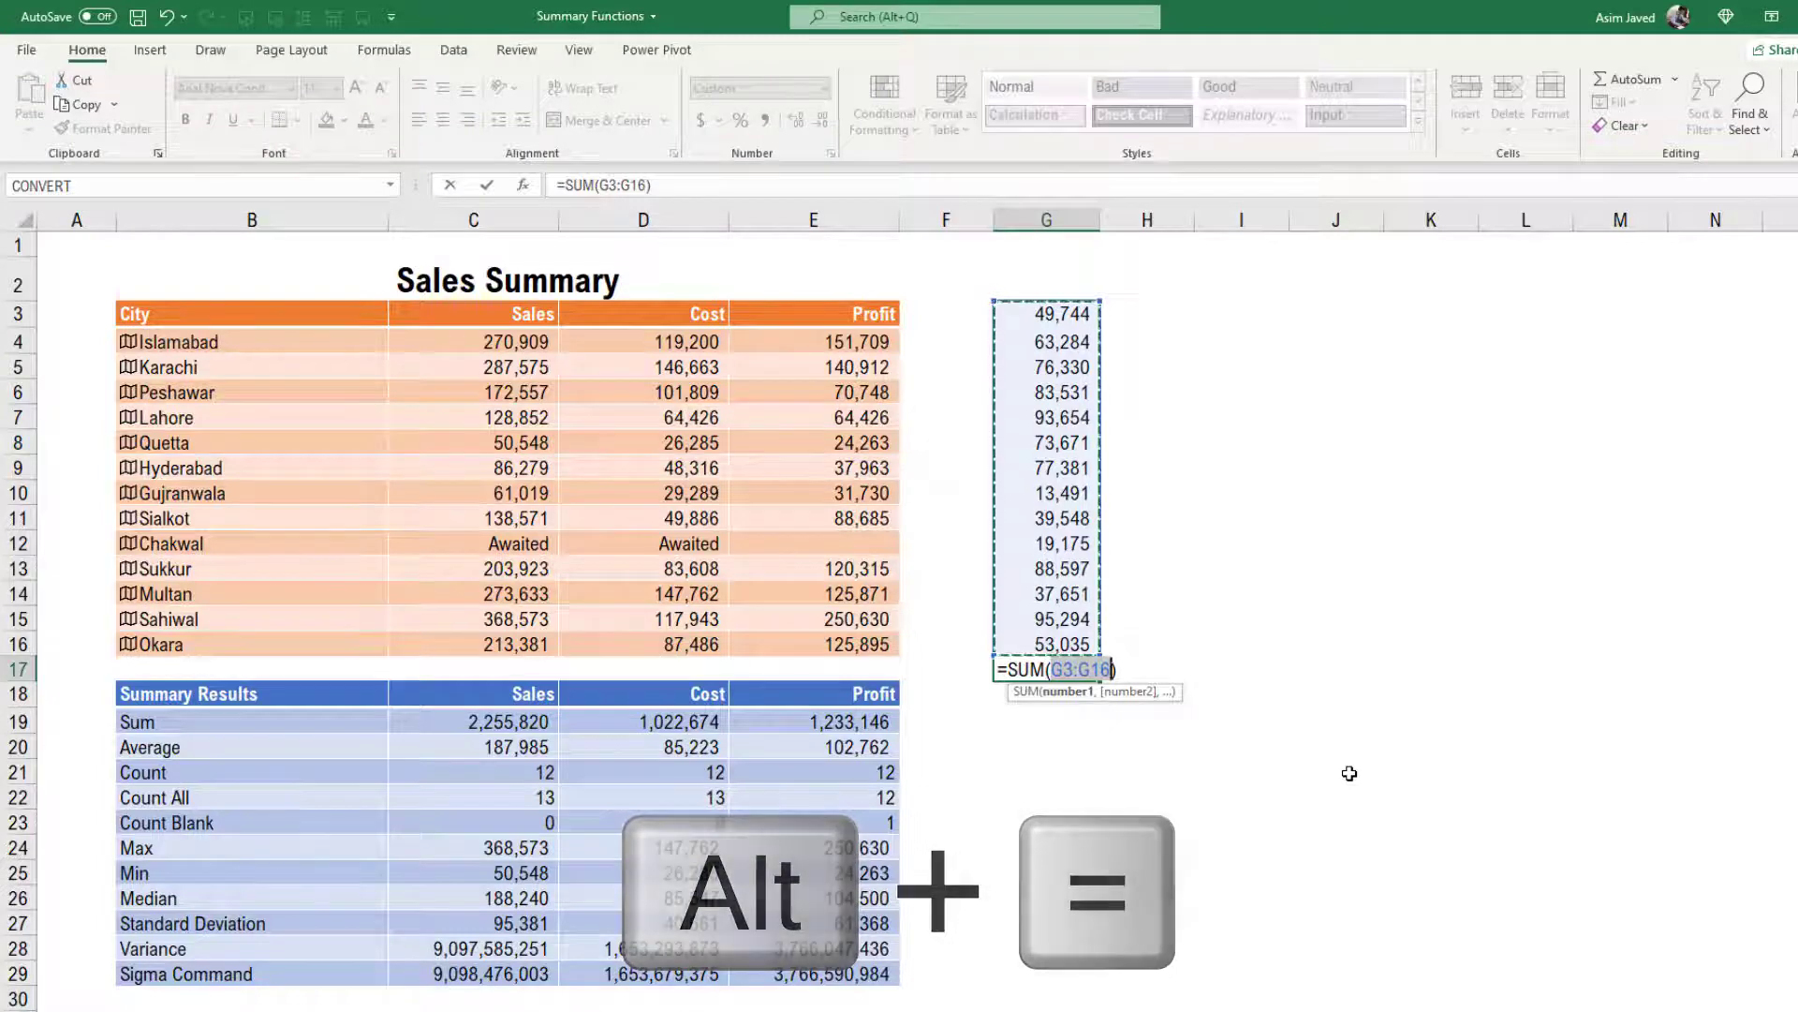
pyautogui.press('Return')
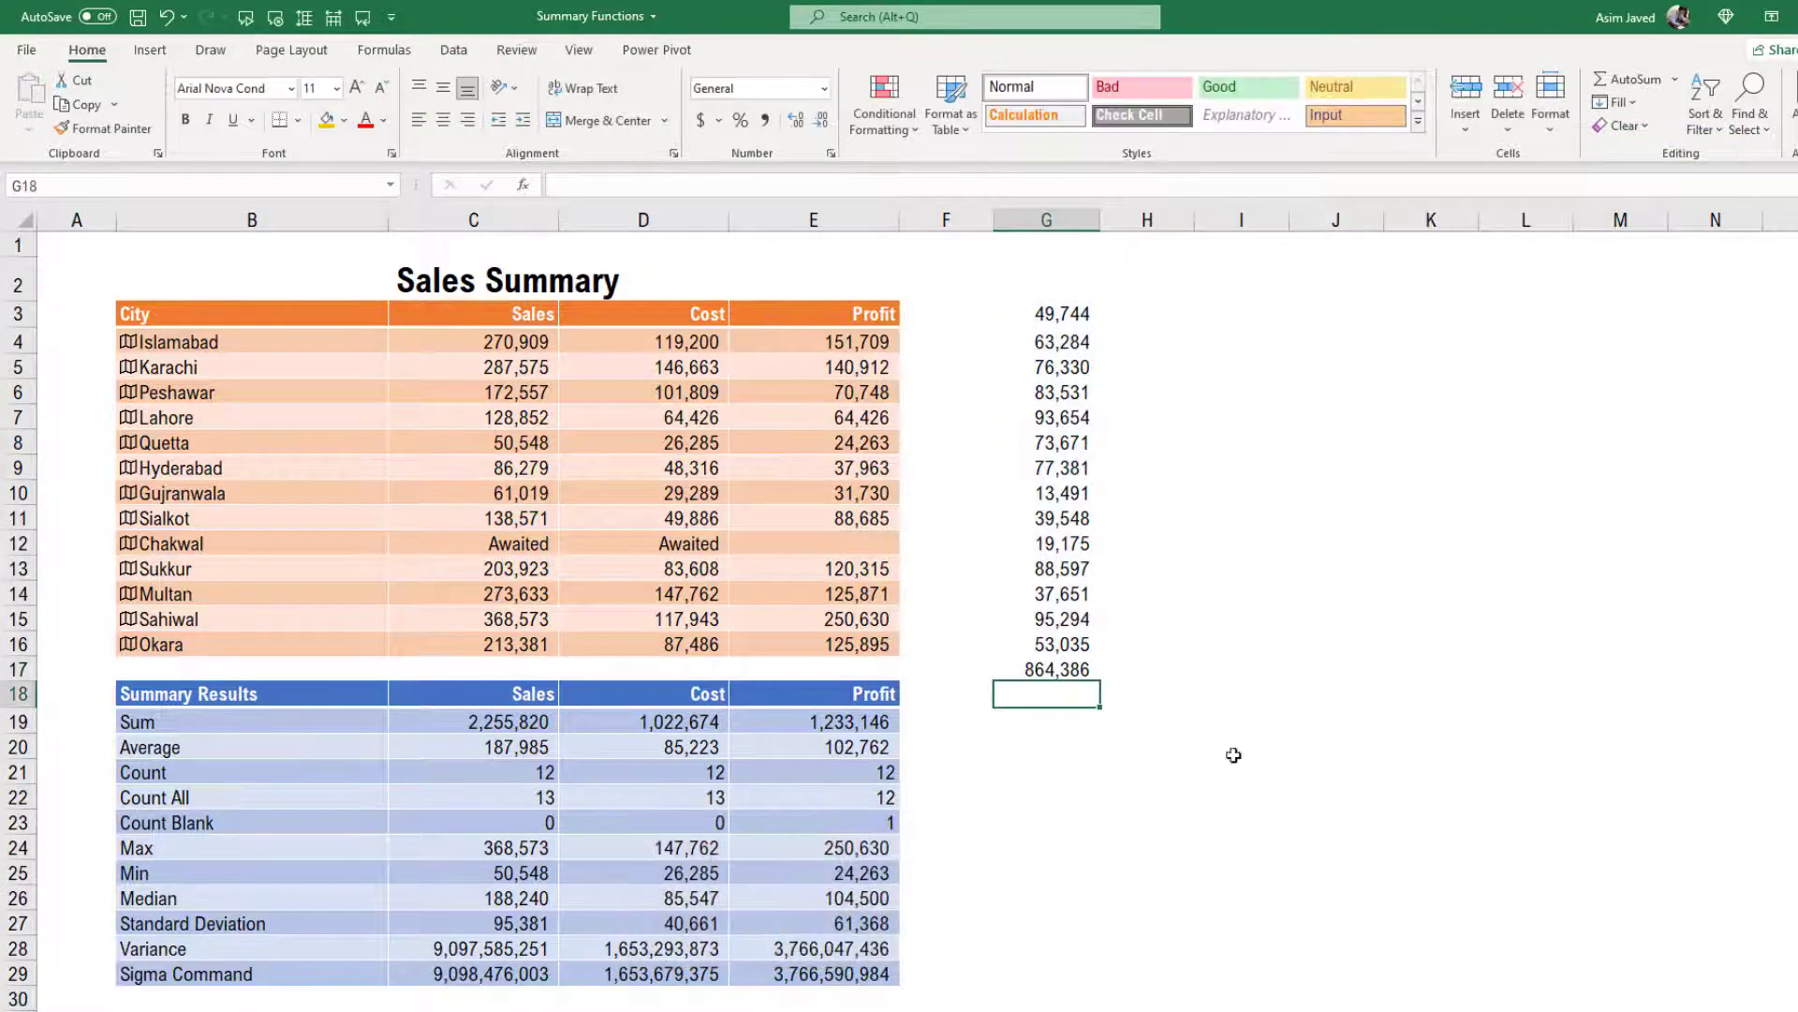
# - Highlight the numbers in G3:G16 and clear the total from G17
pyautogui.moveTo(1043, 315); pyautogui.dragTo(1051, 644)
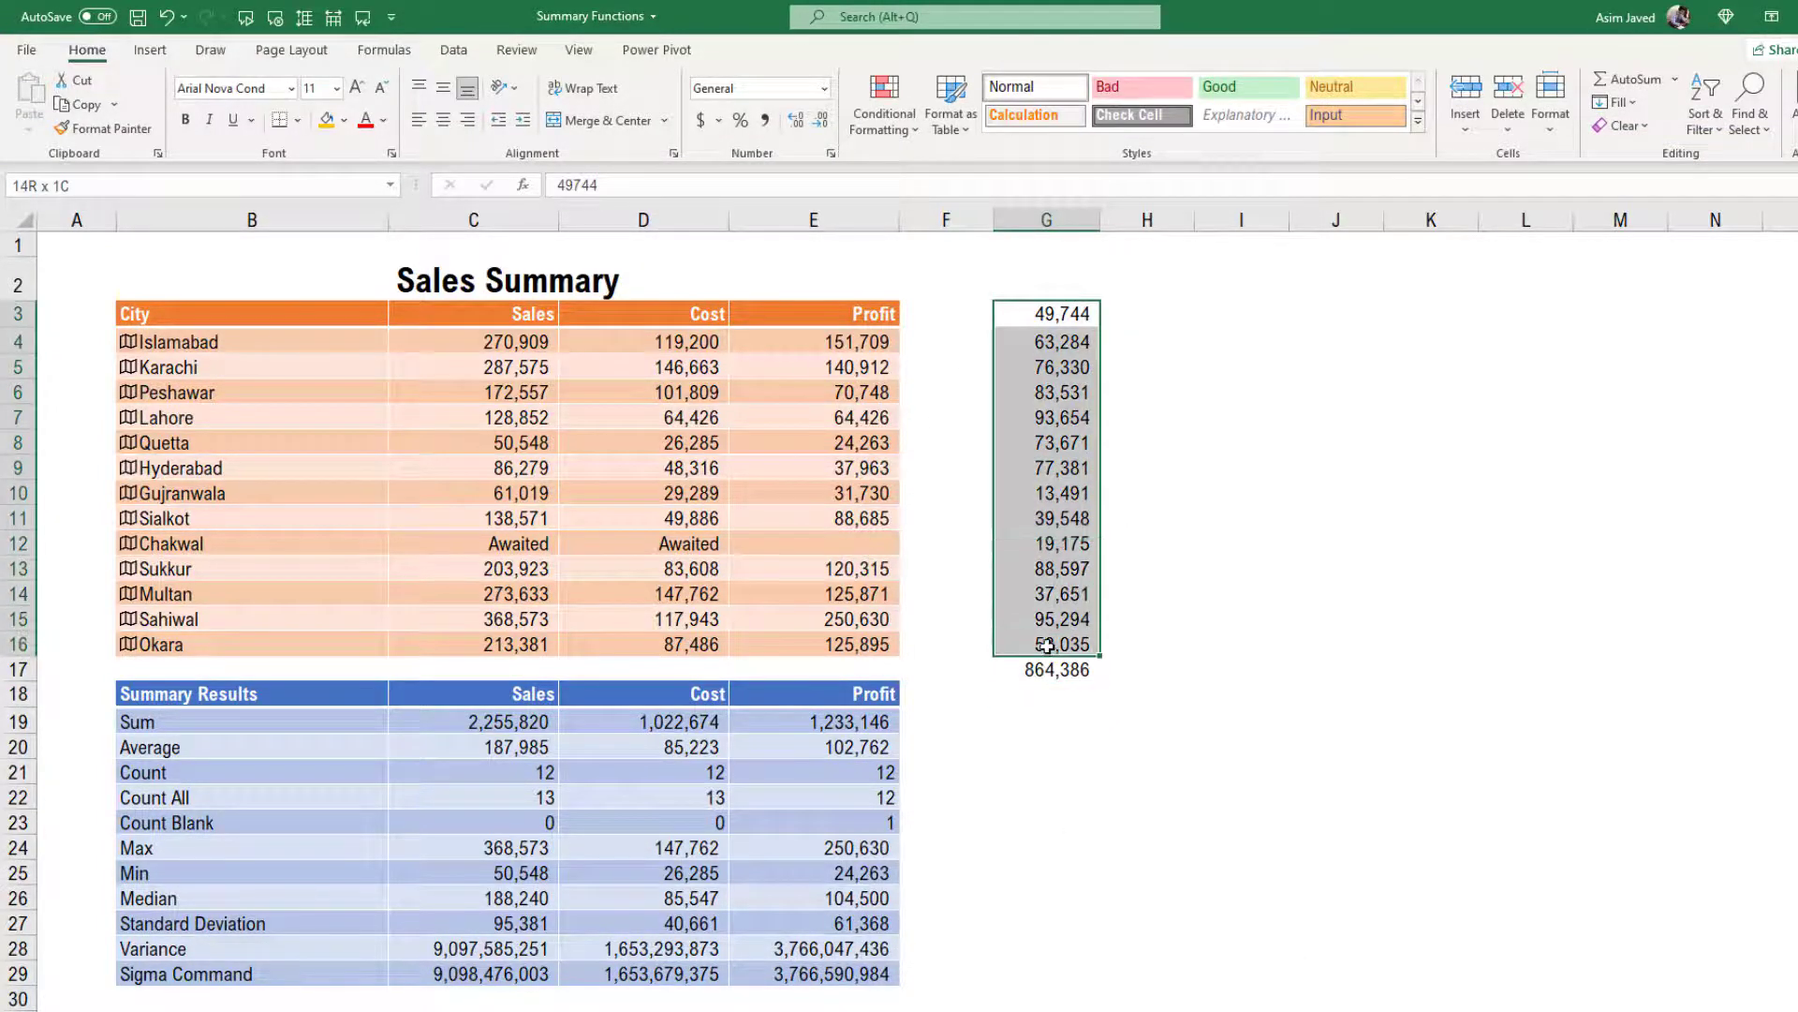
pyautogui.click(1049, 669)
pyautogui.press('Delete')
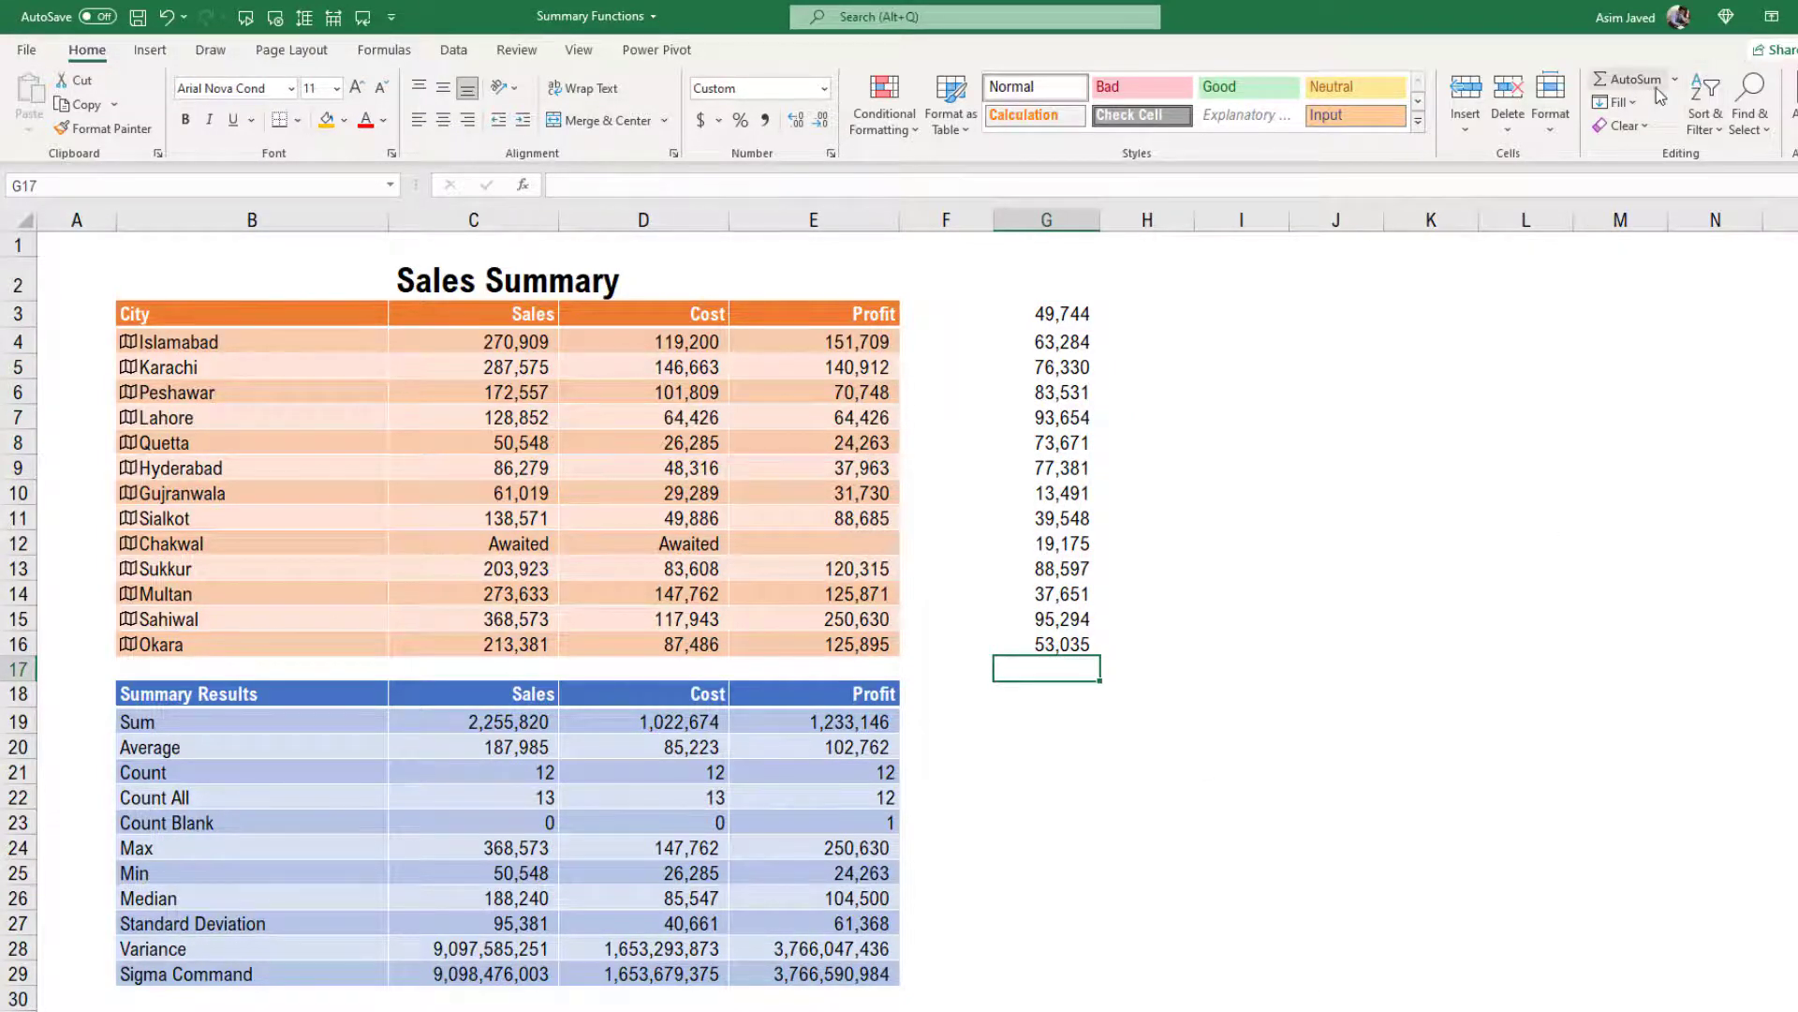
# - Review the functions AutoSum offers for G17 and view the full Insert Function list without inserting anything
pyautogui.click(373, 56)
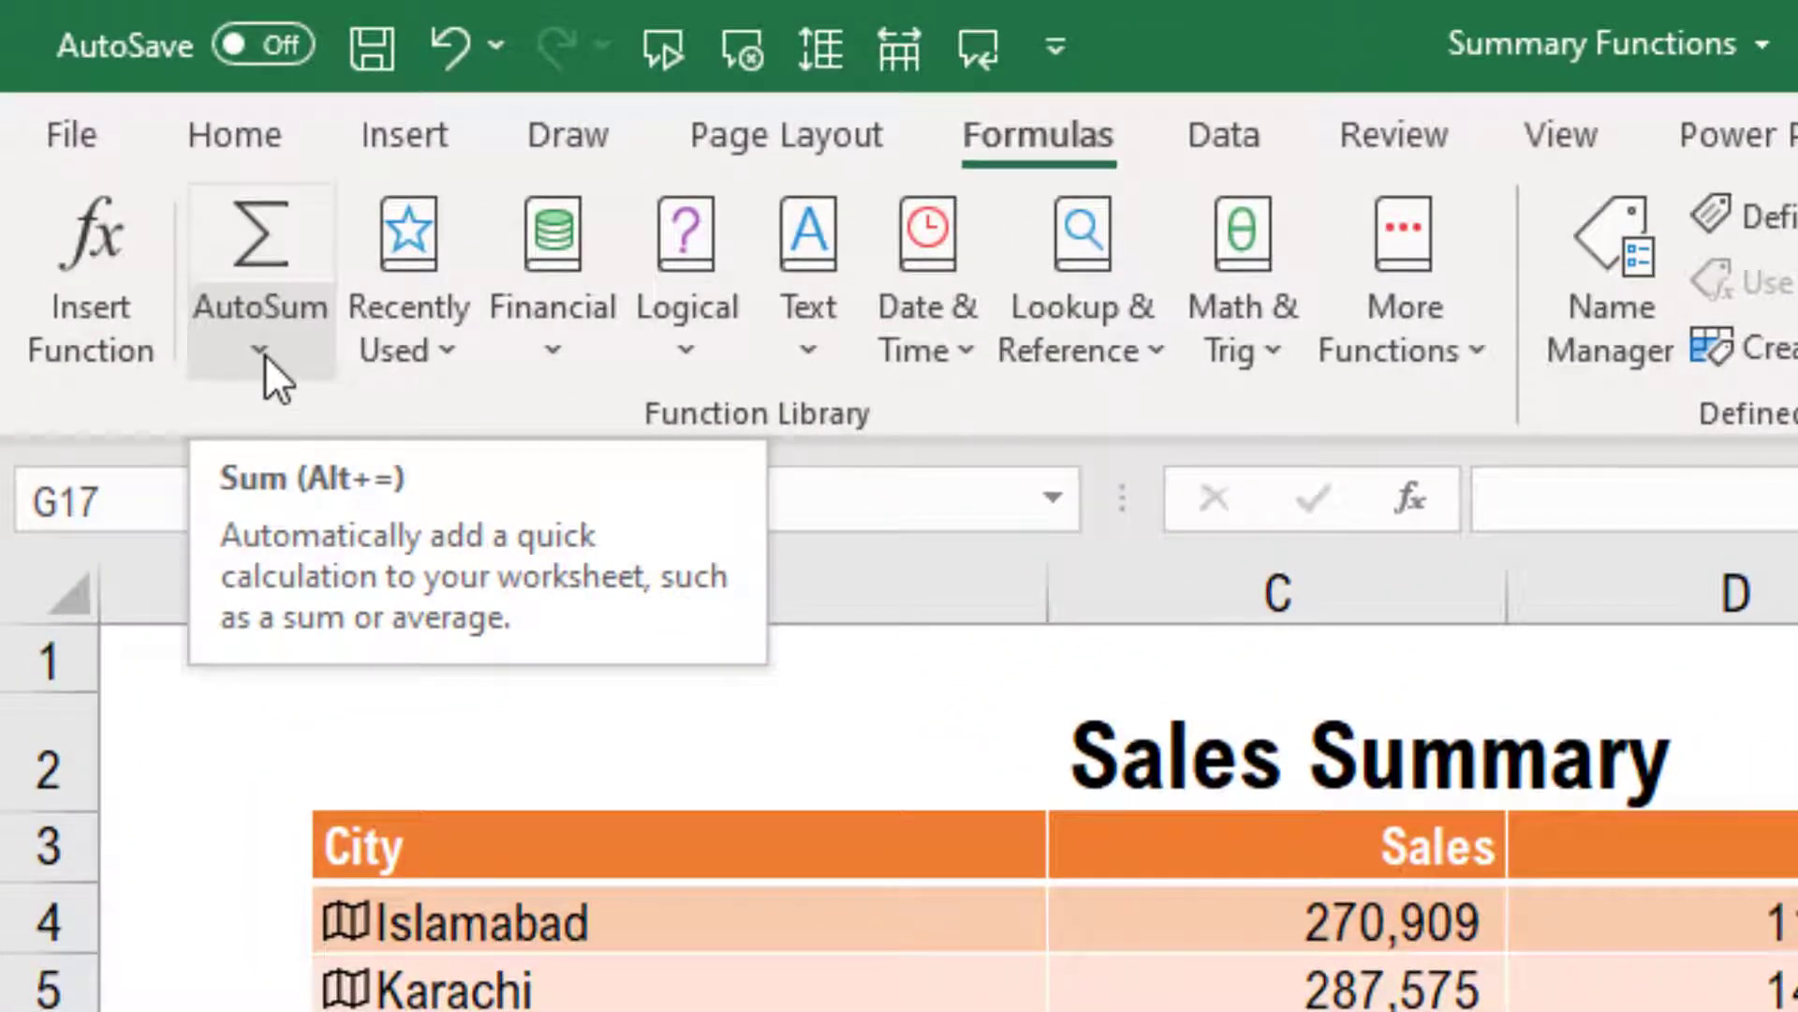
pyautogui.click(263, 352)
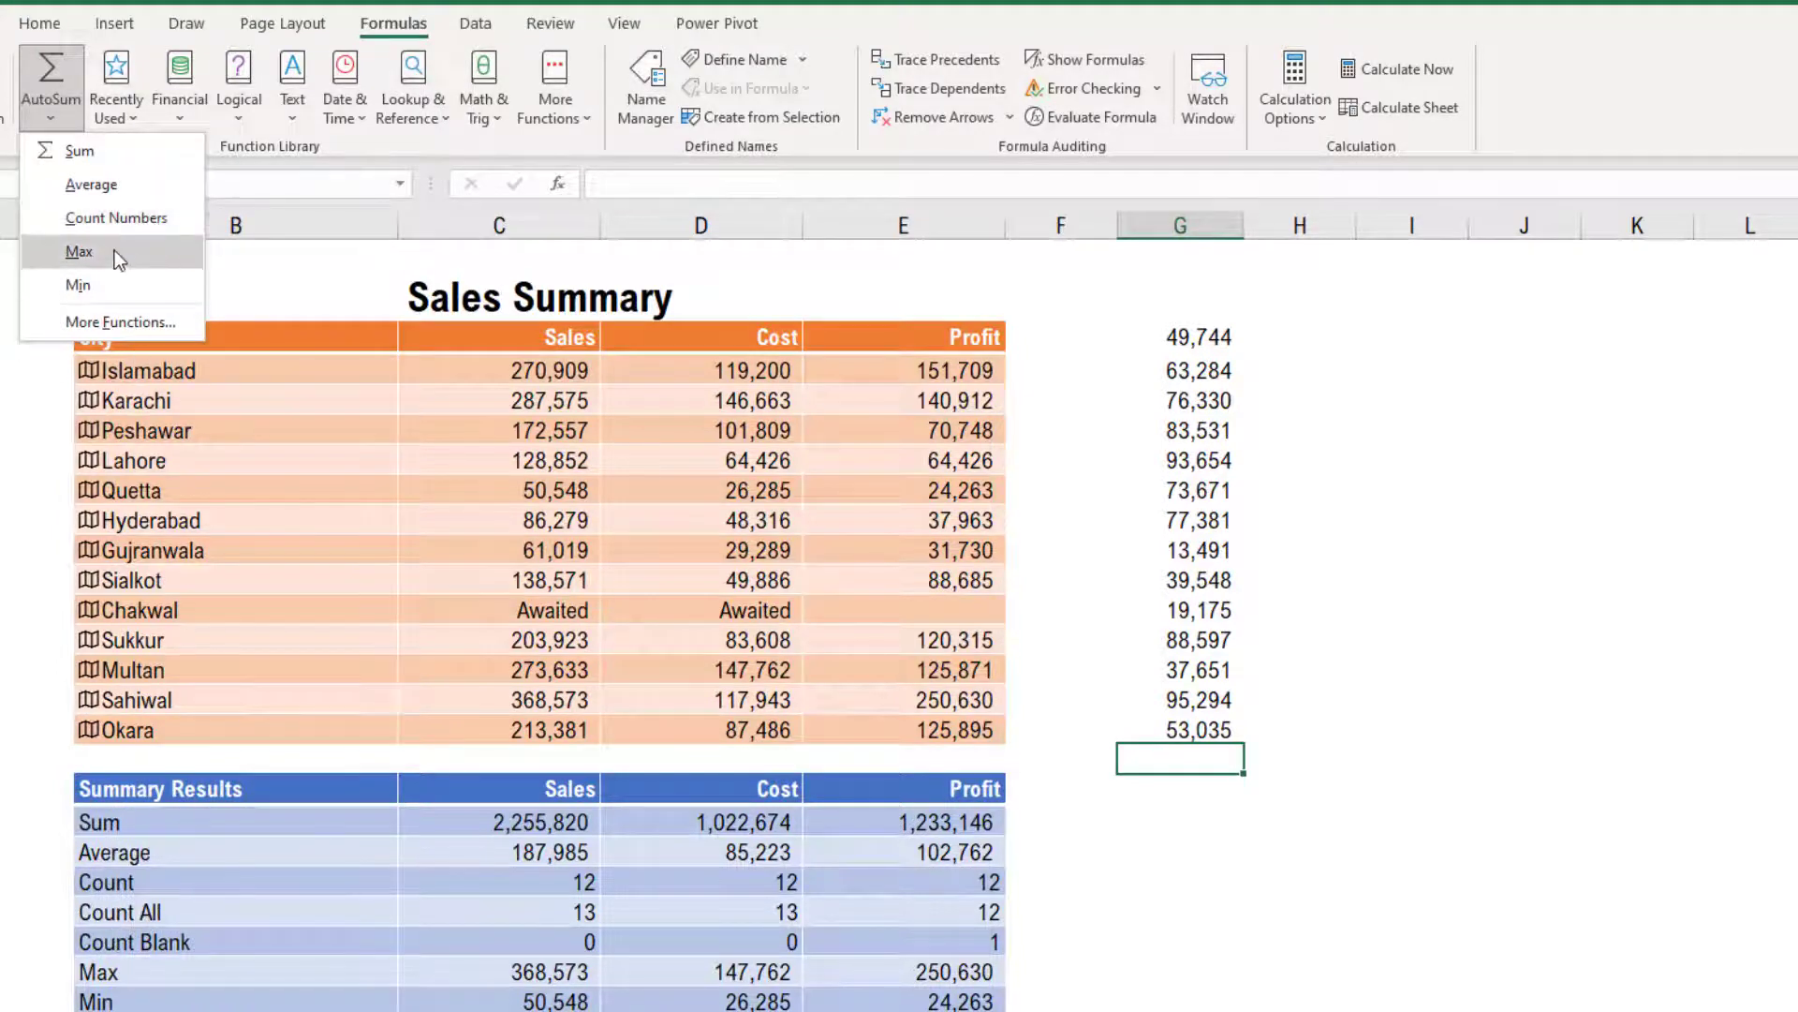
pyautogui.click(172, 328)
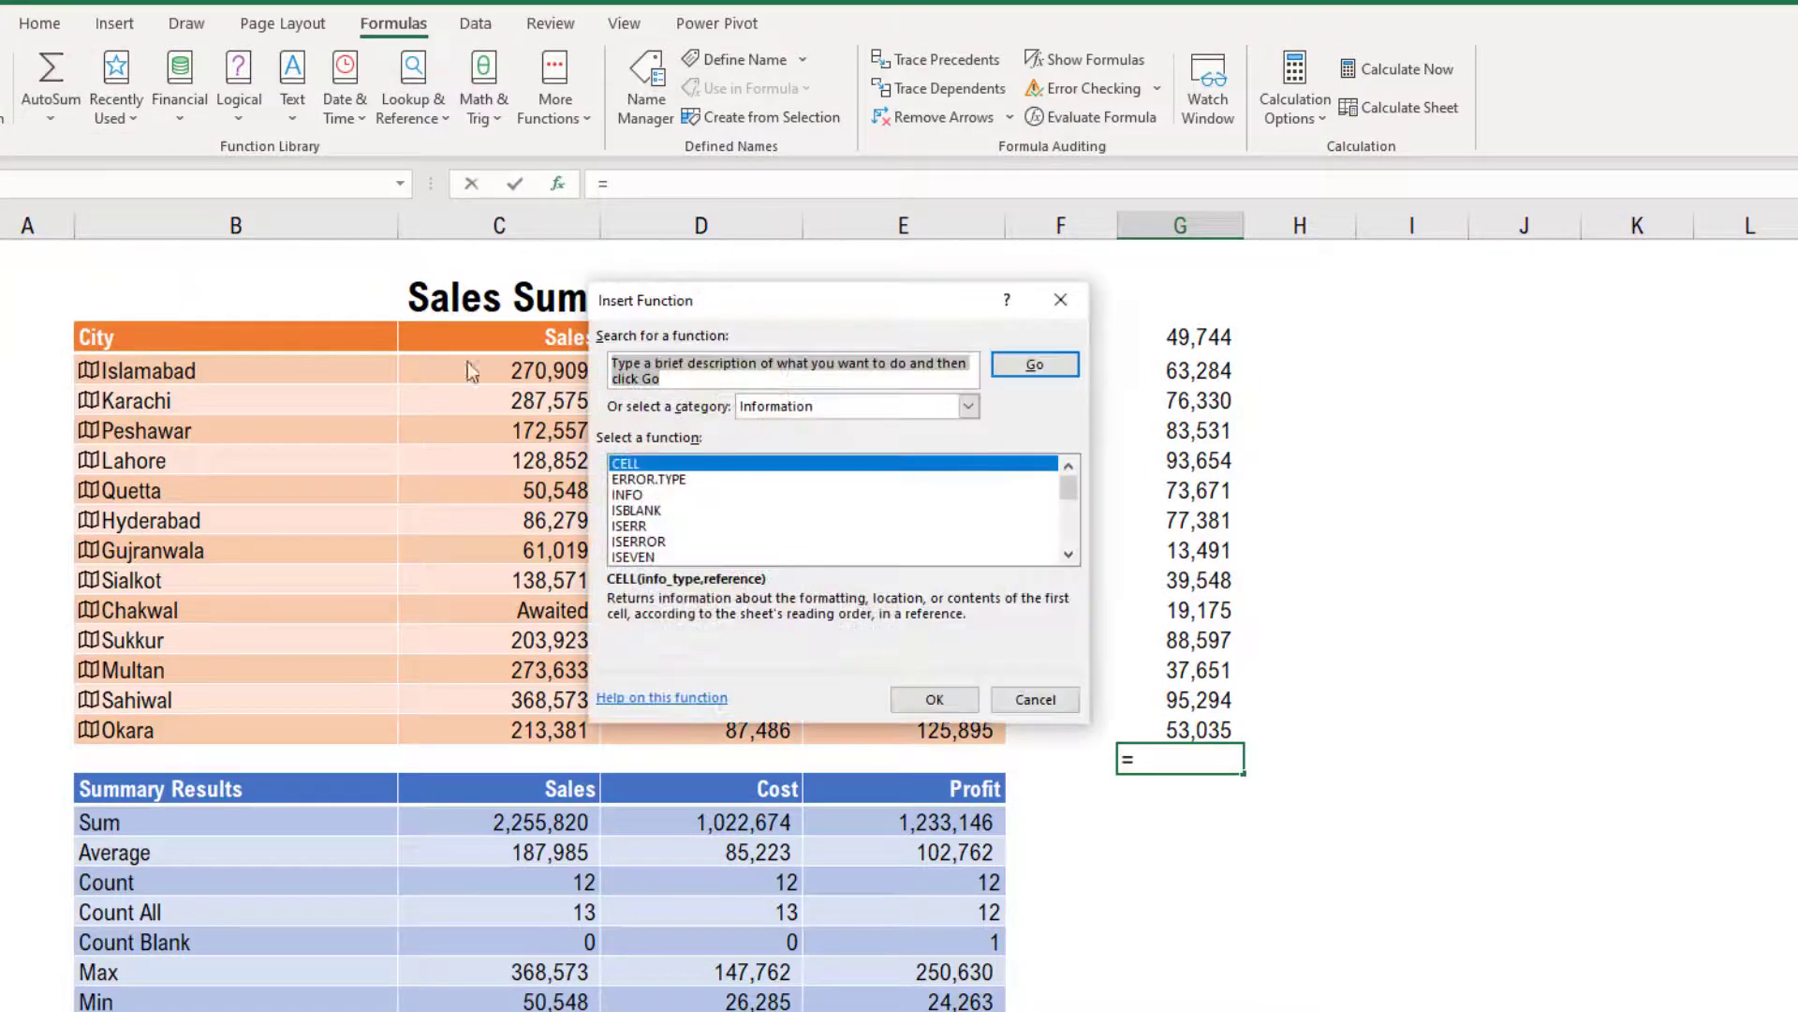
pyautogui.click(1051, 704)
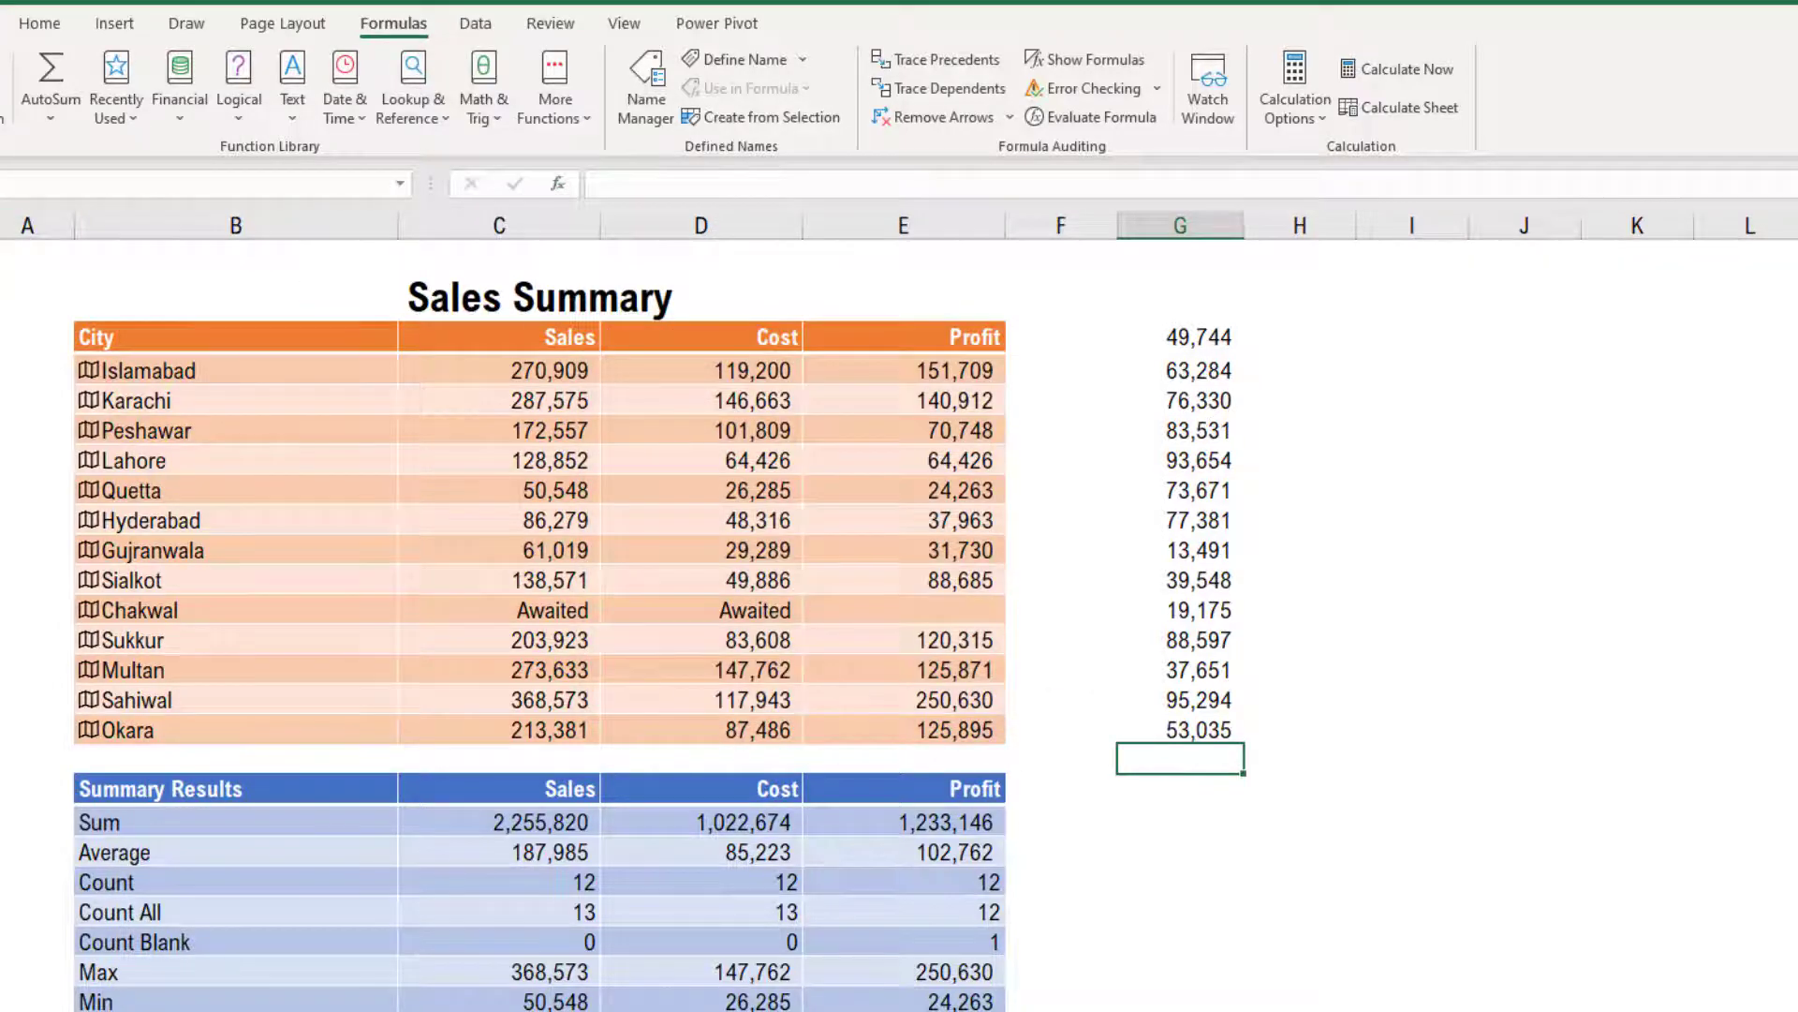
# - Enter the maximum of G3:G16 in G17 with AutoSum's Max function, check its formula and review the other AutoSum options
pyautogui.click(34, 126)
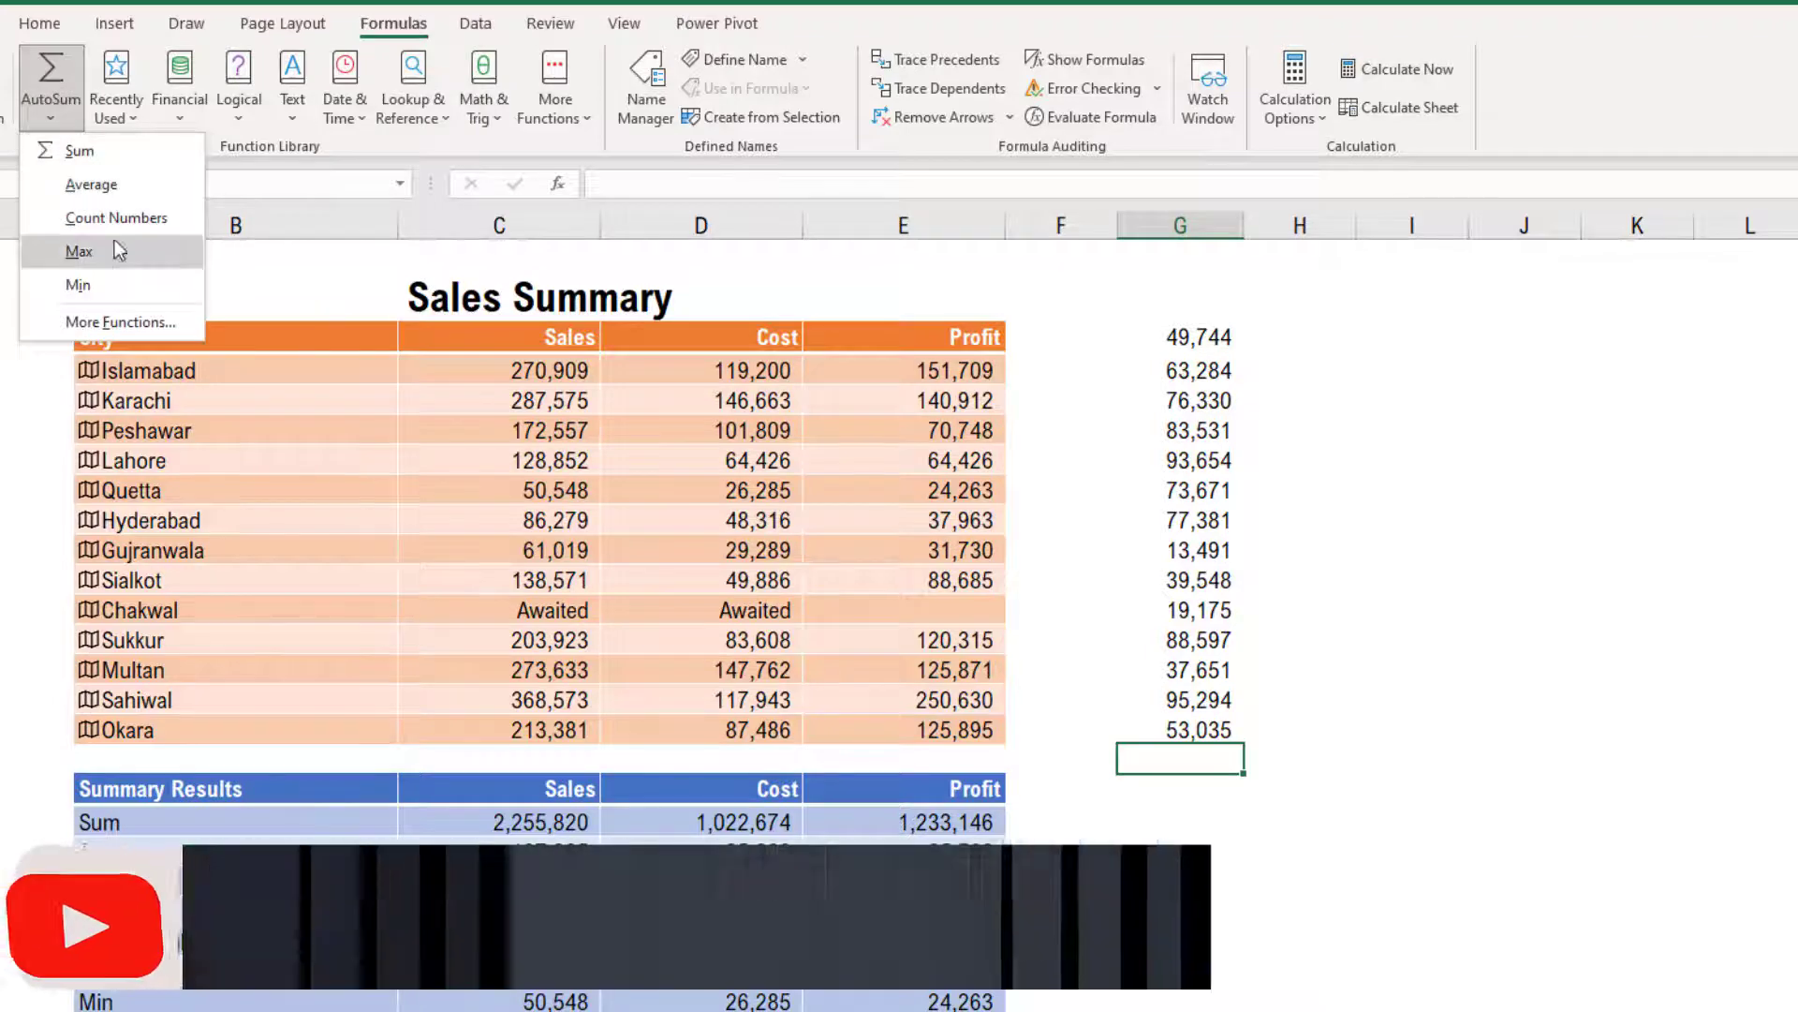
pyautogui.click(115, 260)
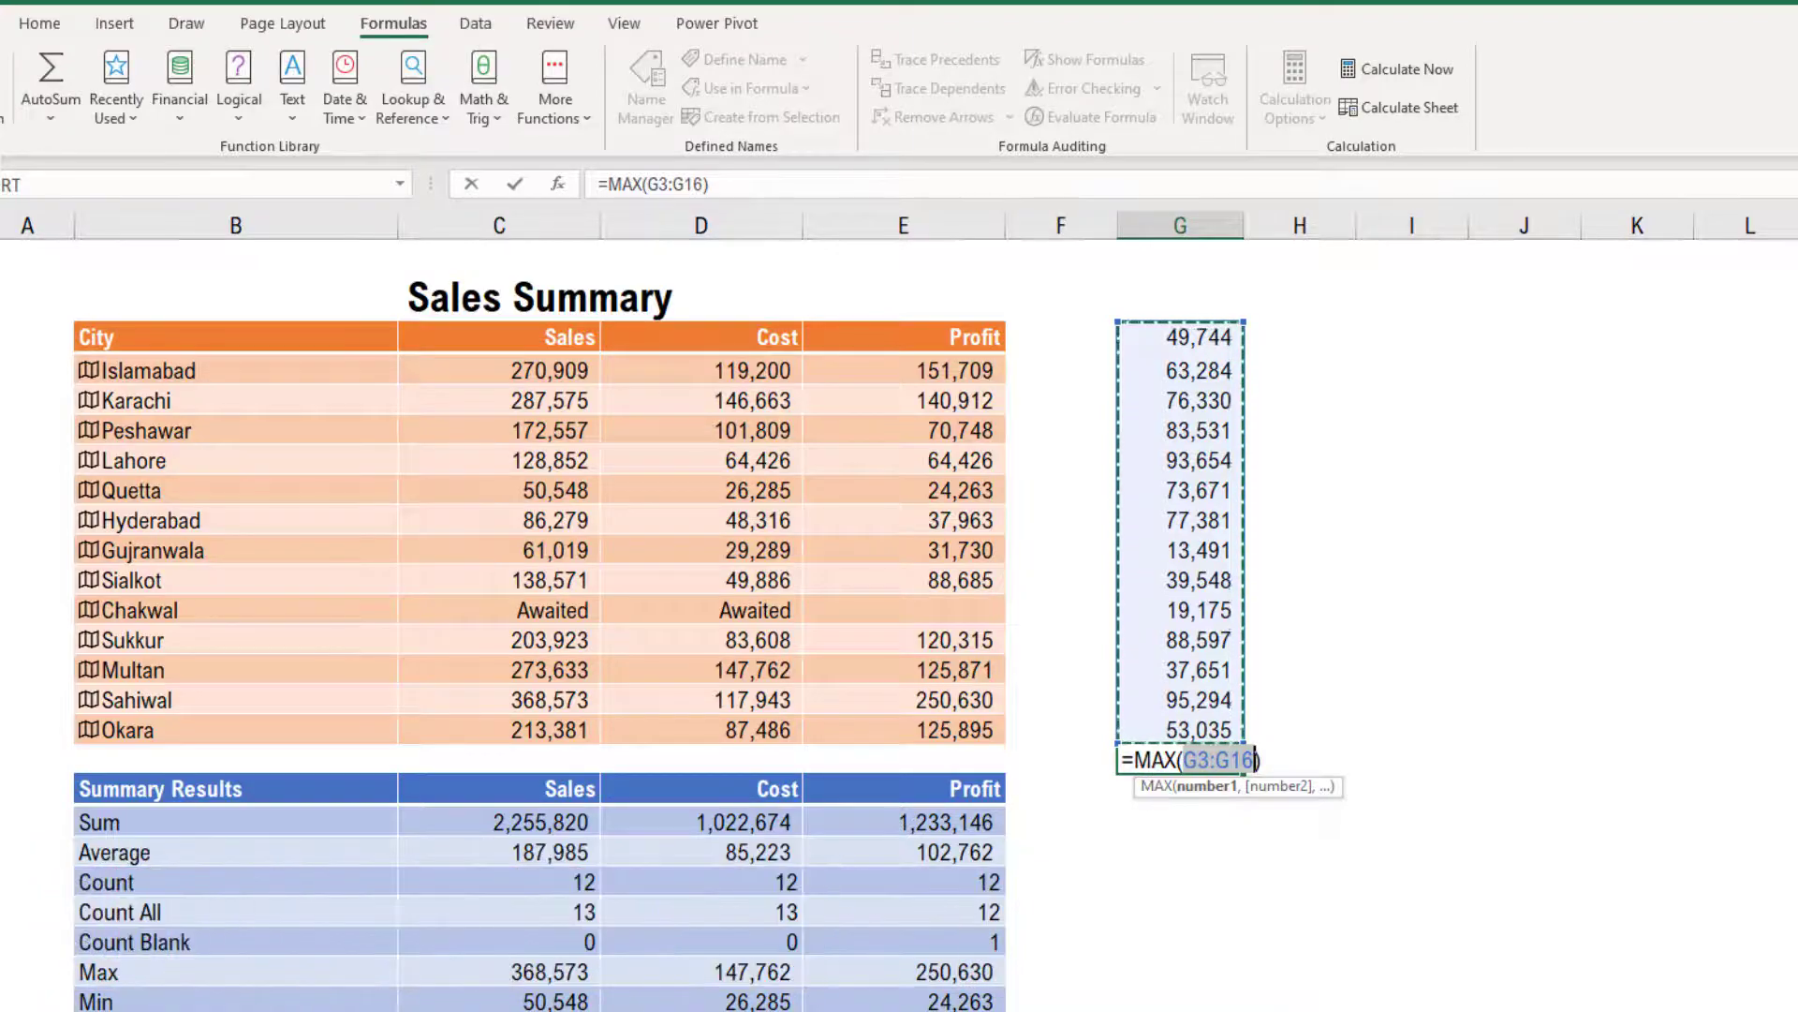
pyautogui.press('Return')
pyautogui.click(1134, 727)
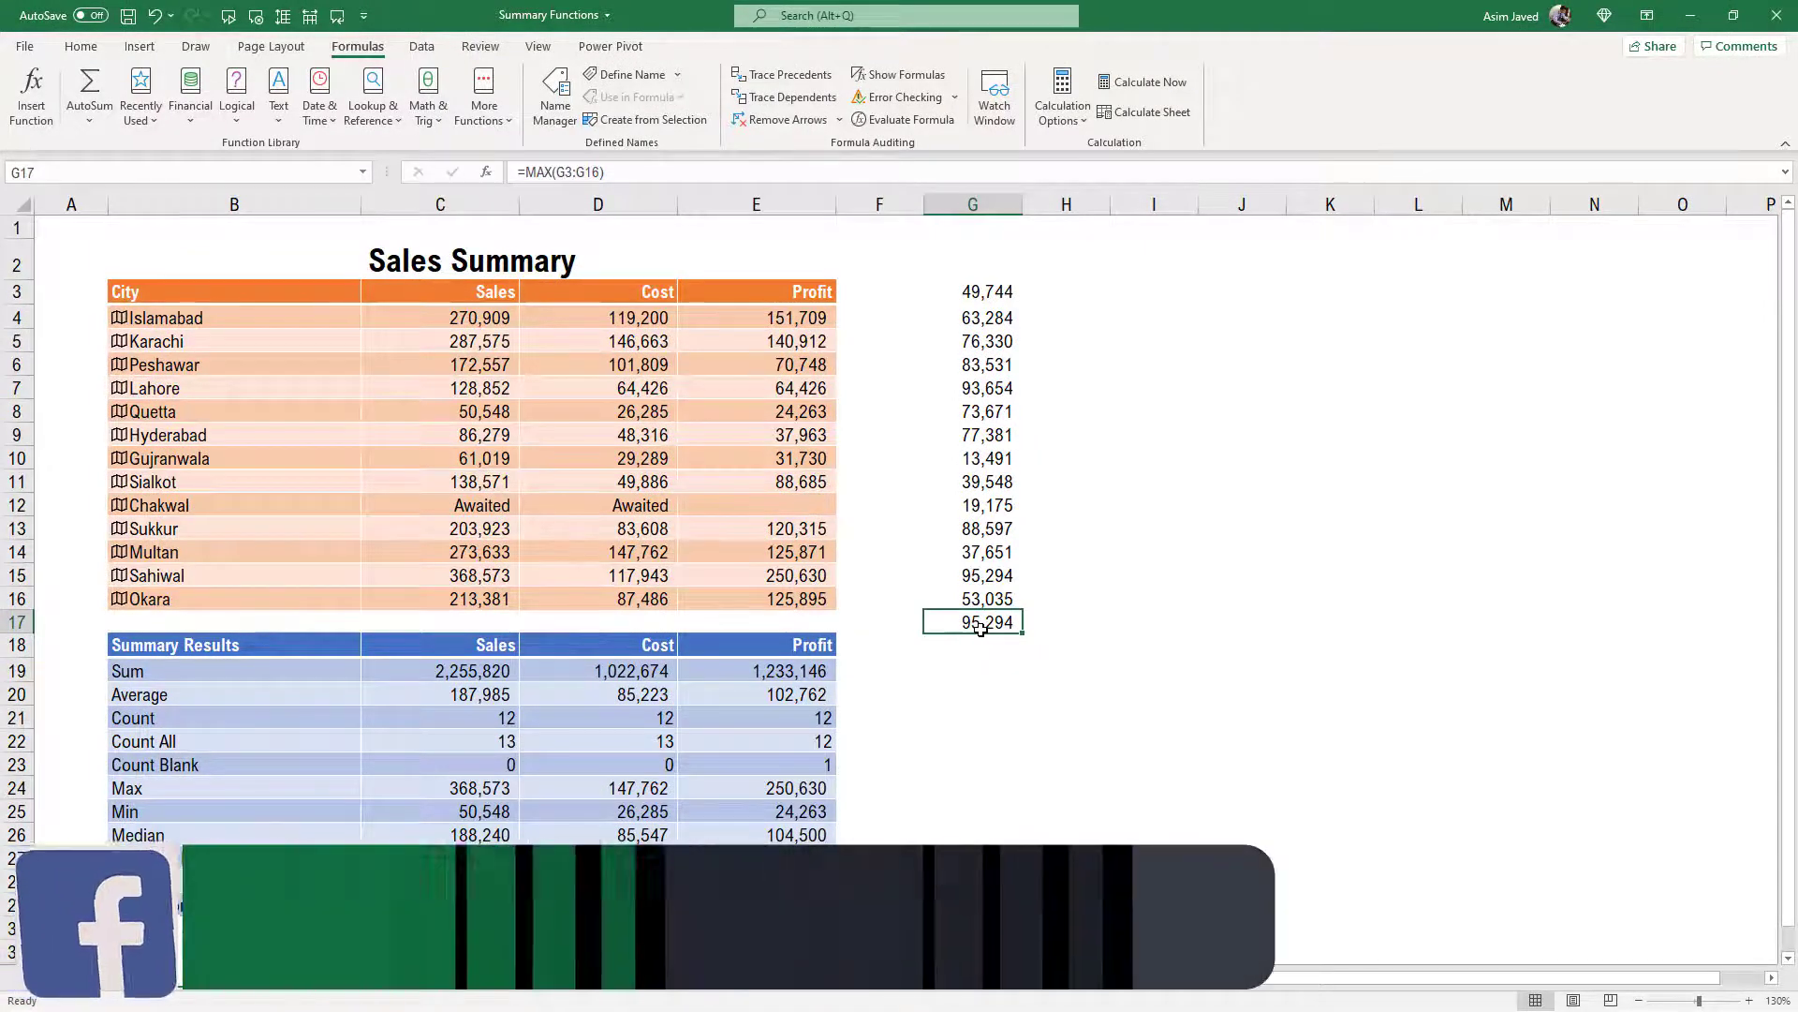
pyautogui.click(92, 123)
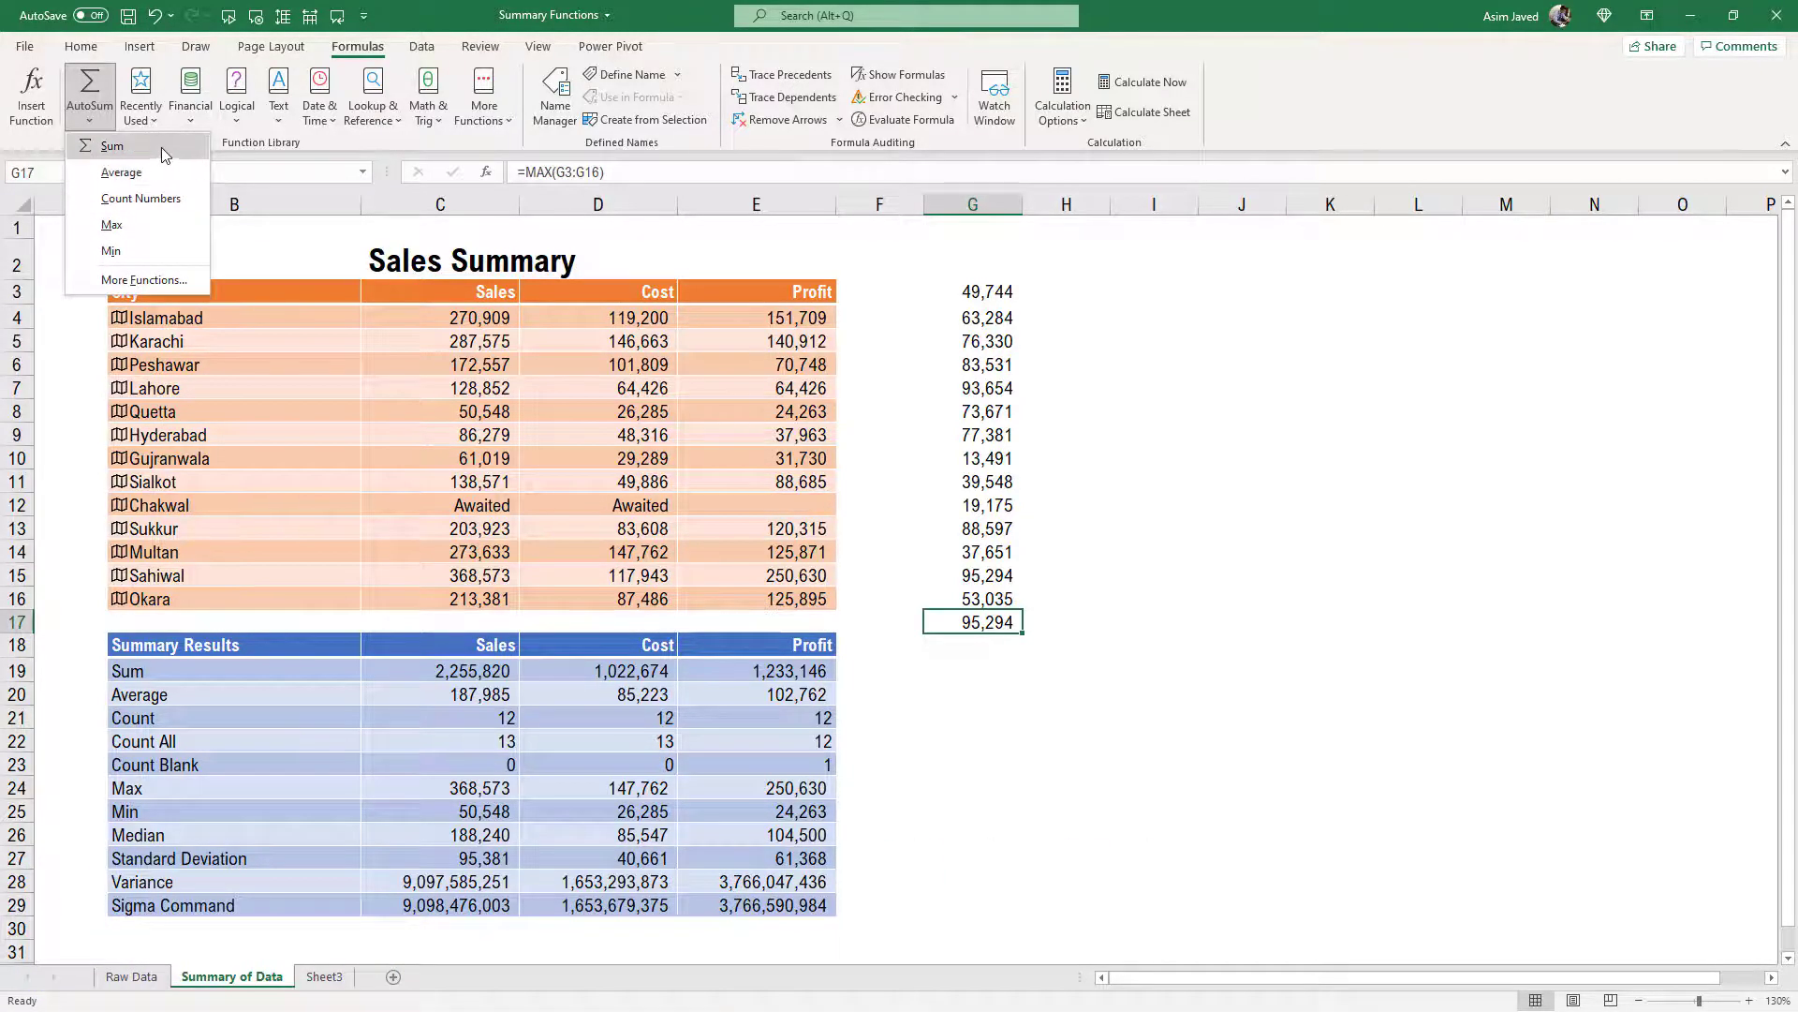
pyautogui.click(989, 622)
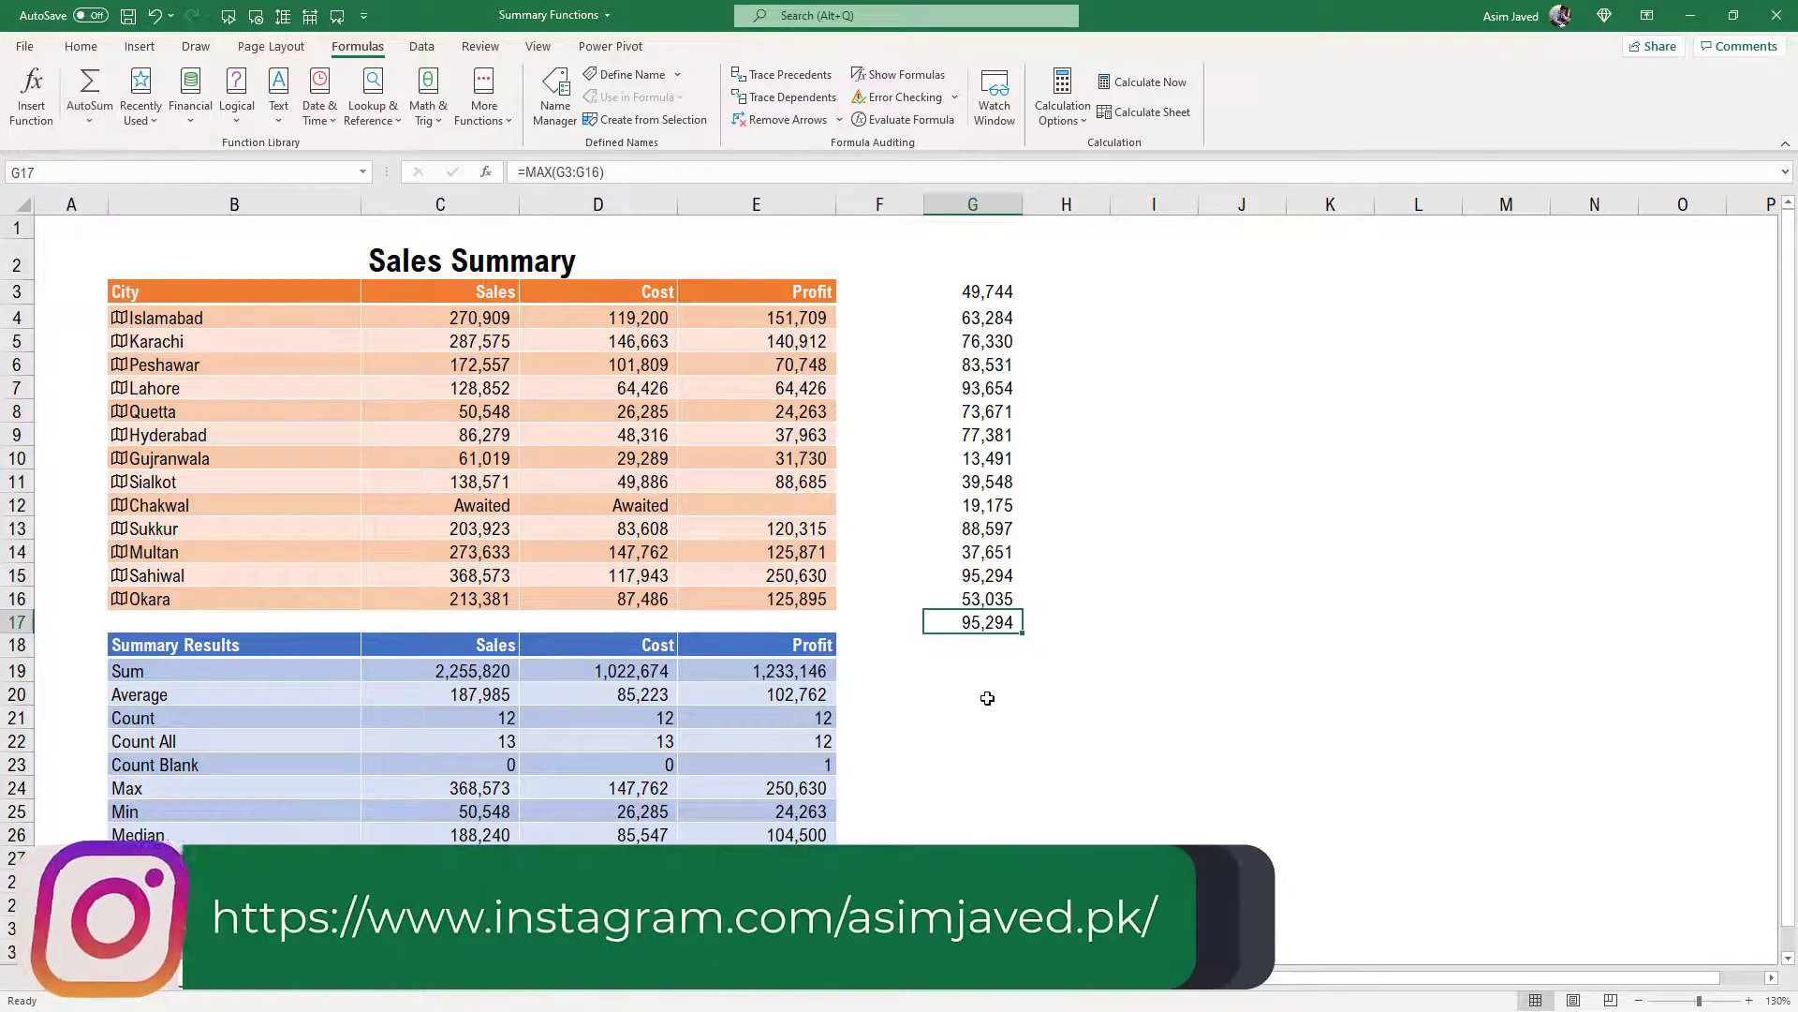